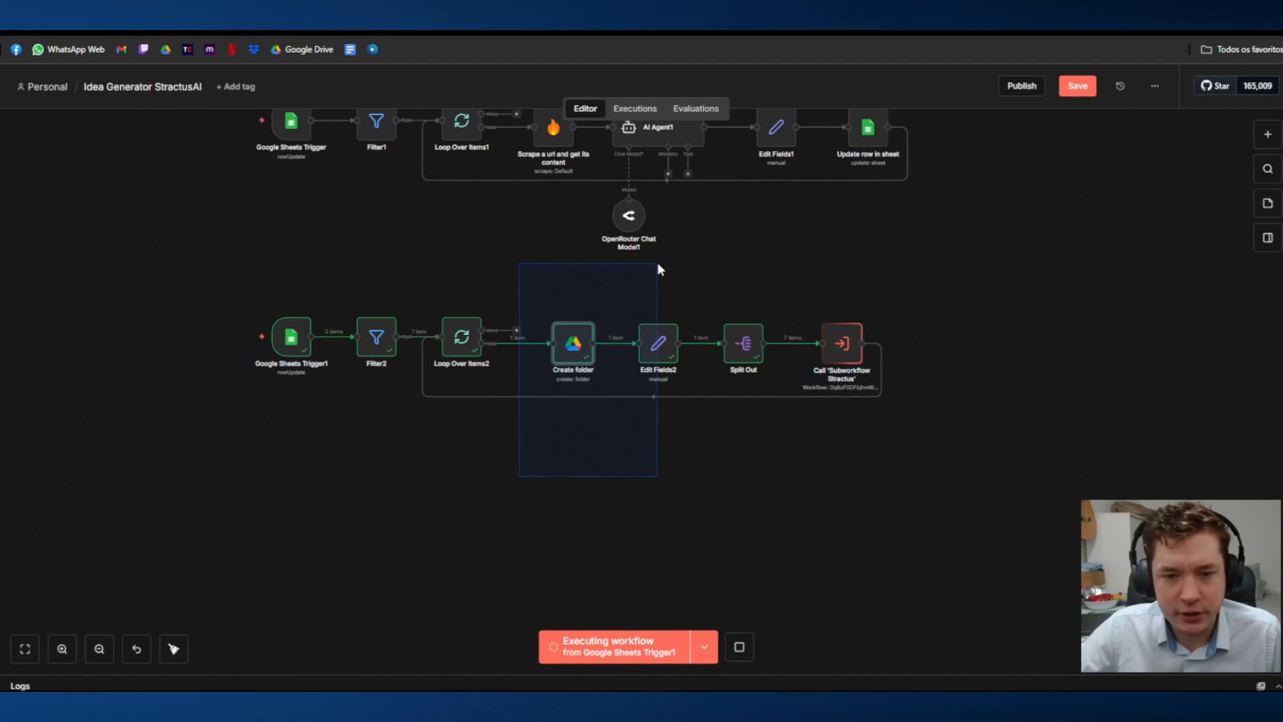
Step: Examine the asset-creation branch and the Subworkflow Stractus workflow it calls, from the item loop and AI Agent to image generation and file upload
drag(989, 272, 773, 395)
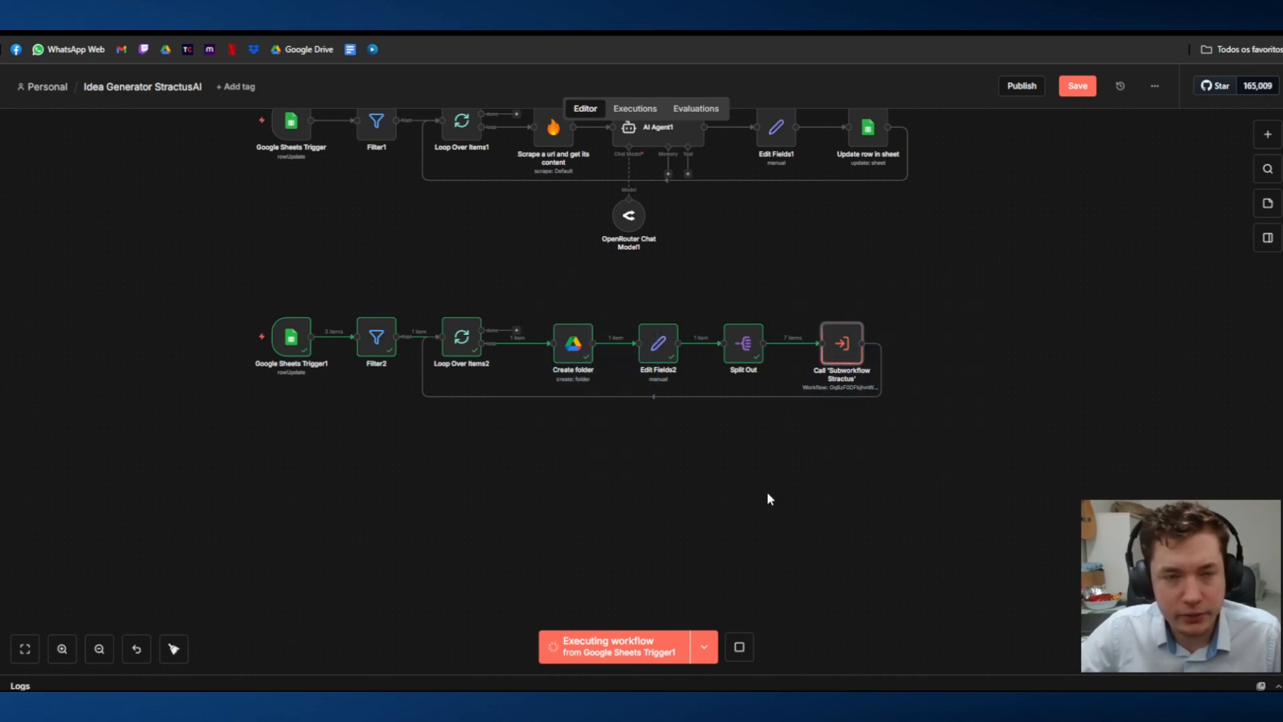
click(401, 10)
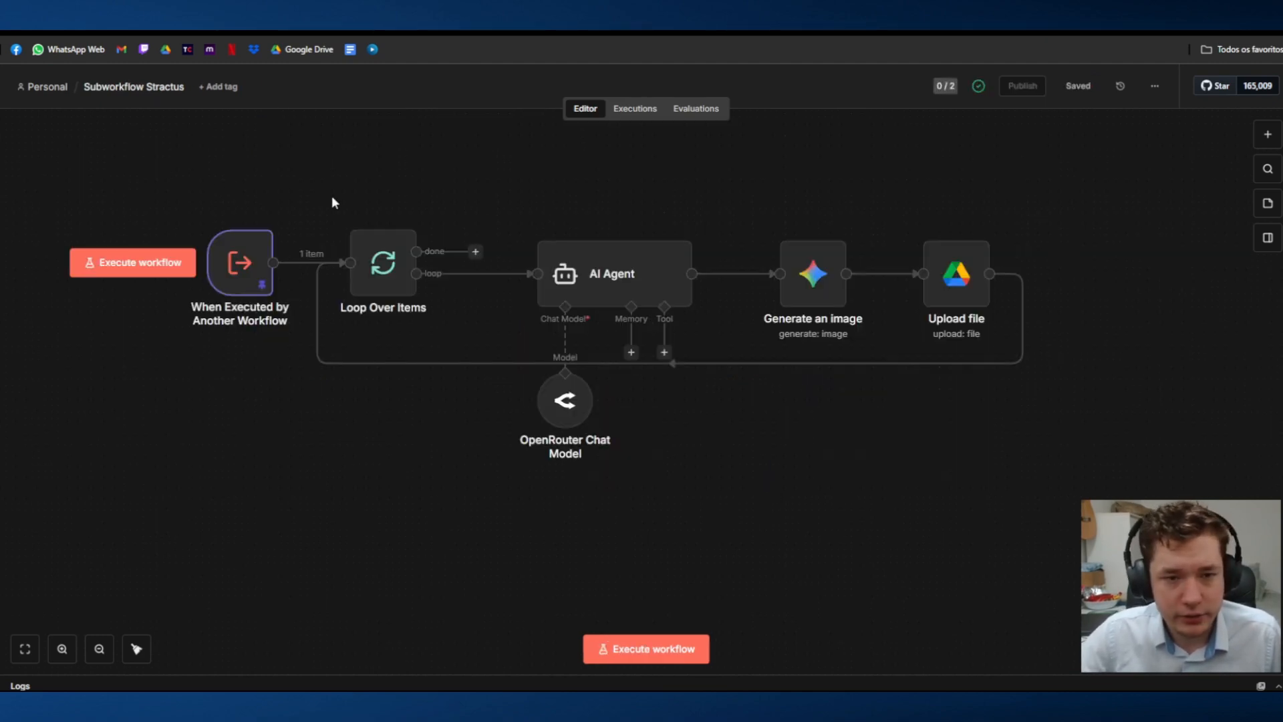
drag(675, 201, 933, 480)
click(1018, 505)
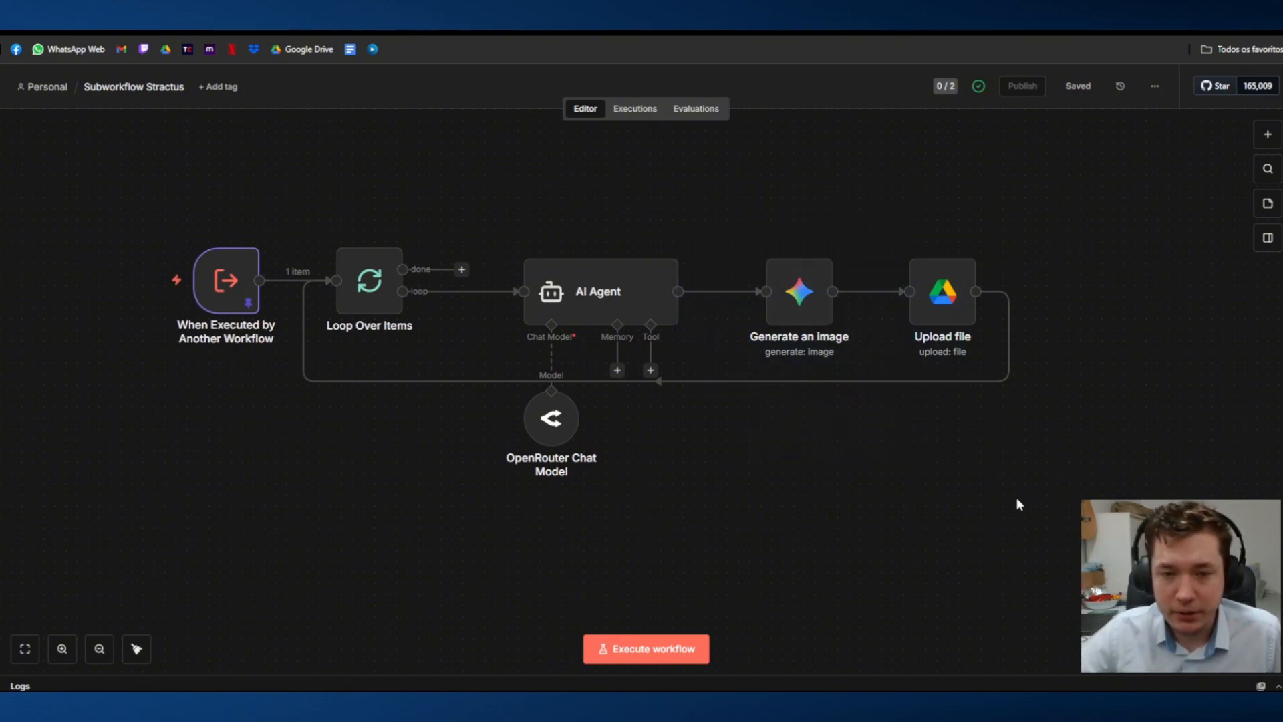
drag(466, 191, 692, 496)
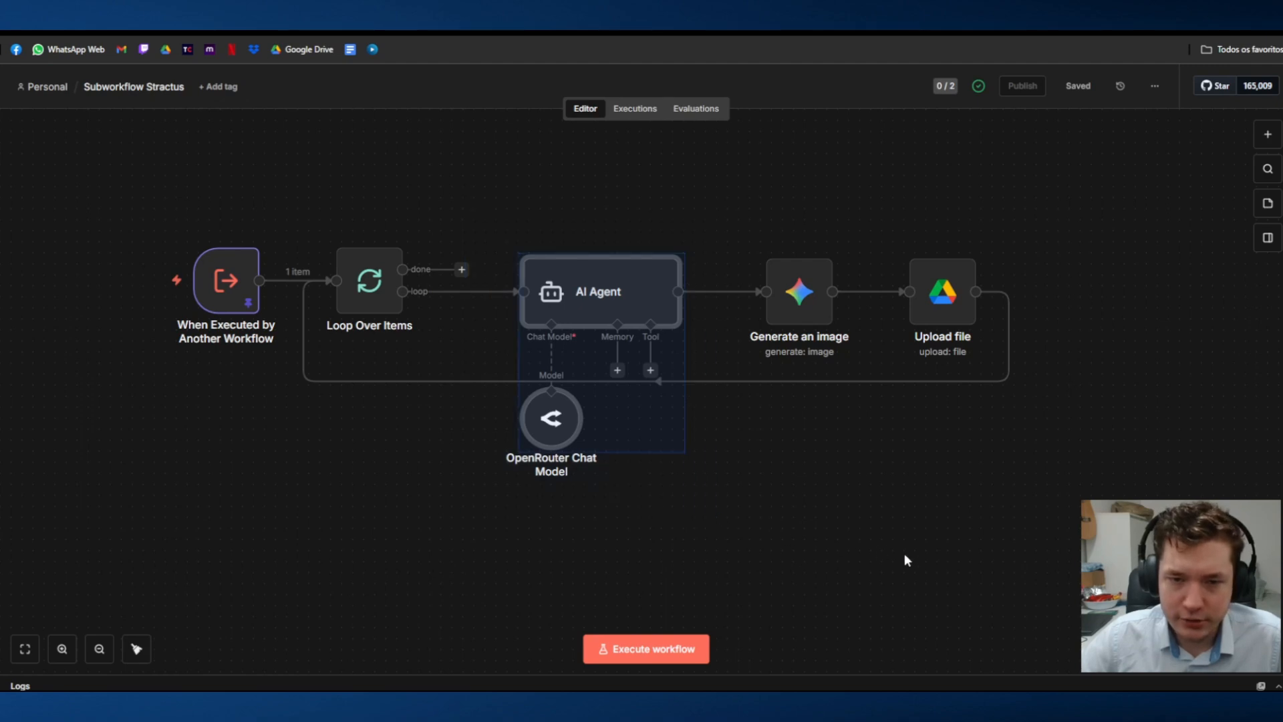
click(904, 554)
drag(415, 493, 504, 381)
click(600, 594)
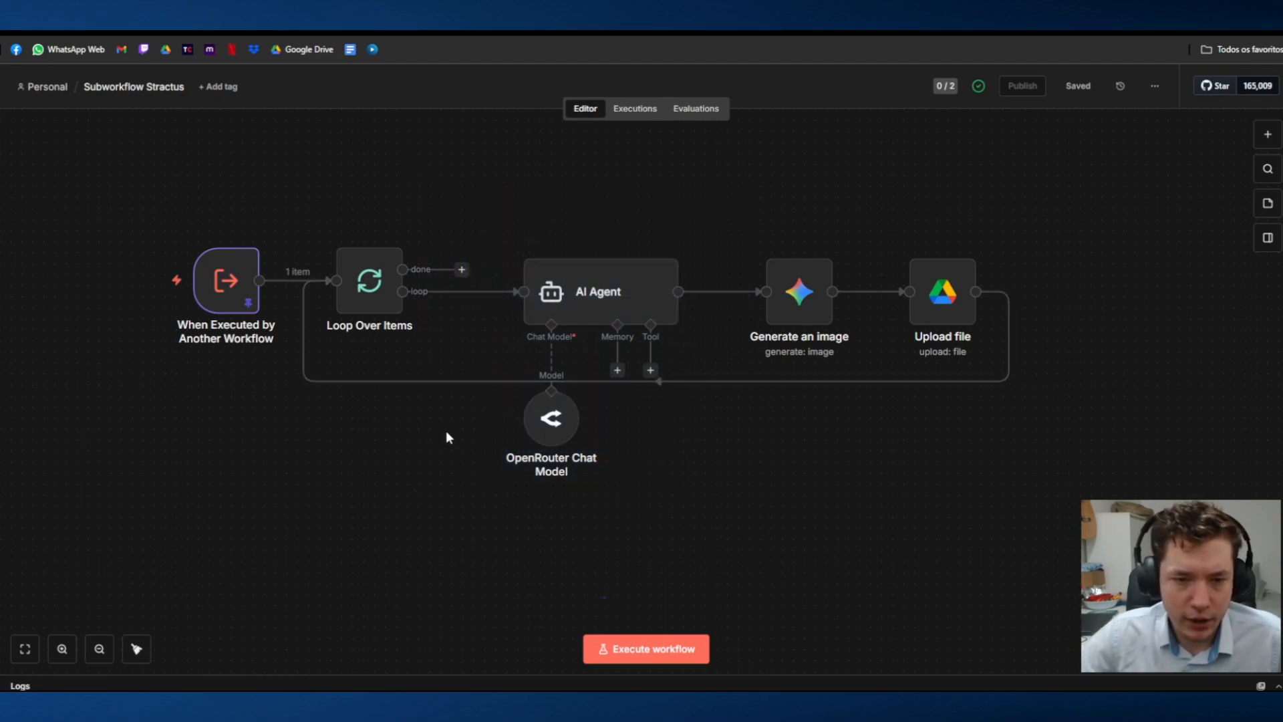
drag(446, 545, 760, 138)
click(725, 181)
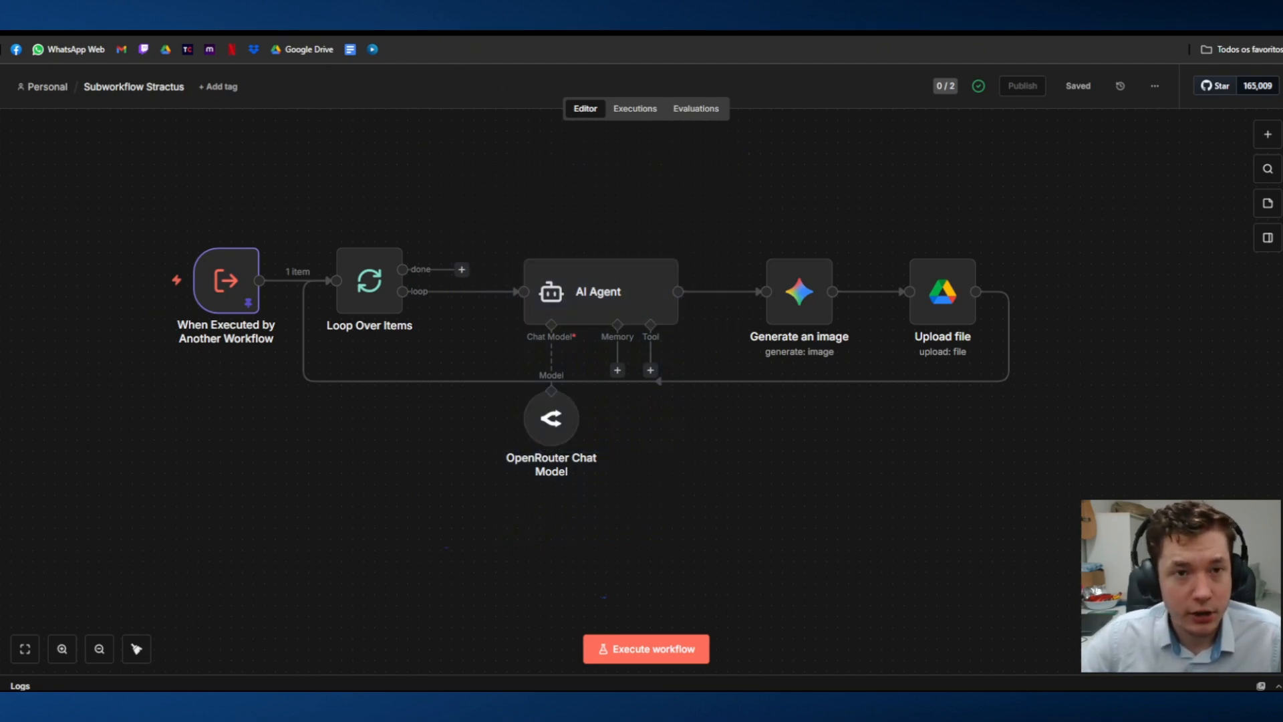
Step: Switch to the Idea Generator spreadsheet and examine the first draft's reasoning, content, caption, hashtags and Trigger Assets cells
click(401, 31)
scroll(986, 316, up, 1)
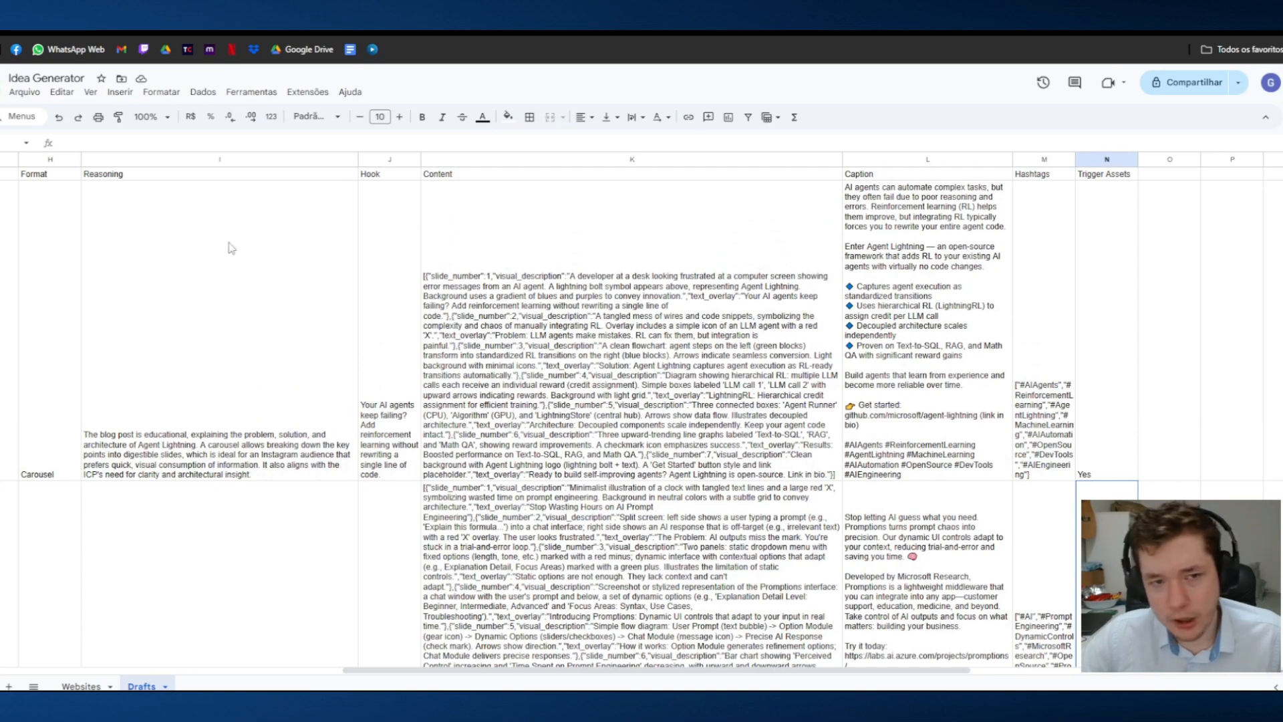
drag(230, 243, 1106, 284)
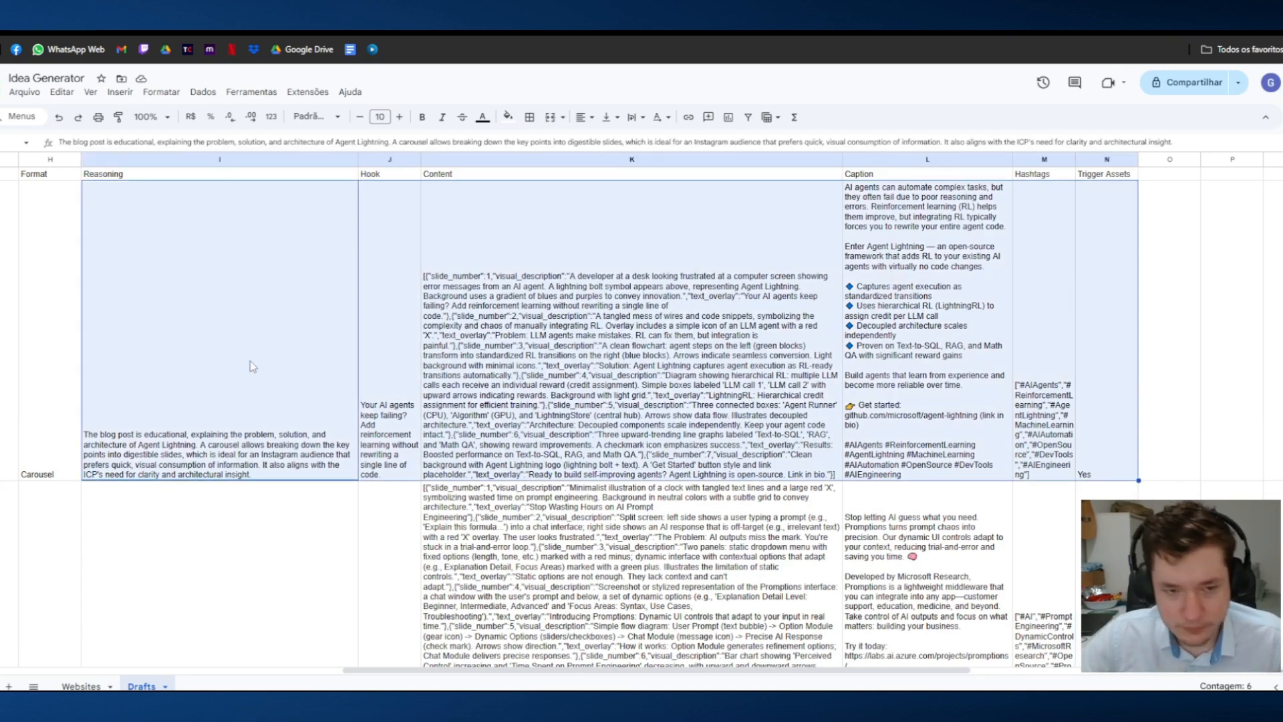
drag(69, 356, 1010, 308)
click(1040, 316)
click(856, 321)
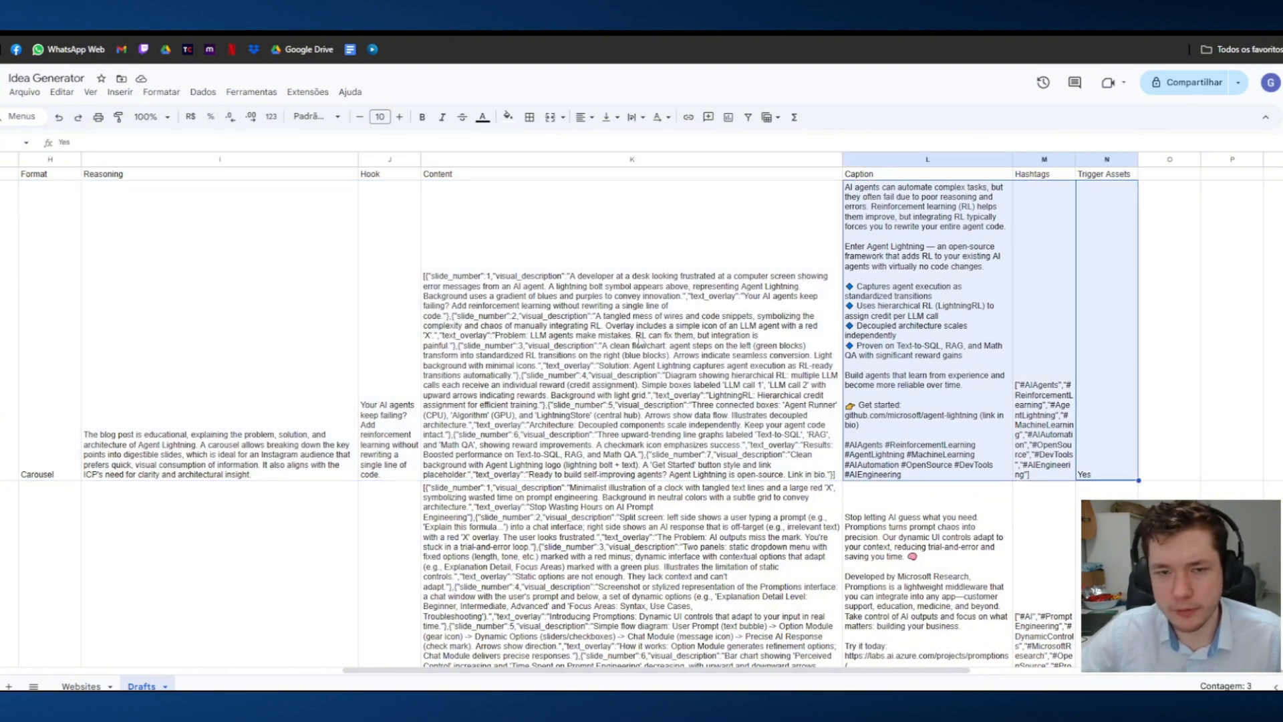
click(819, 319)
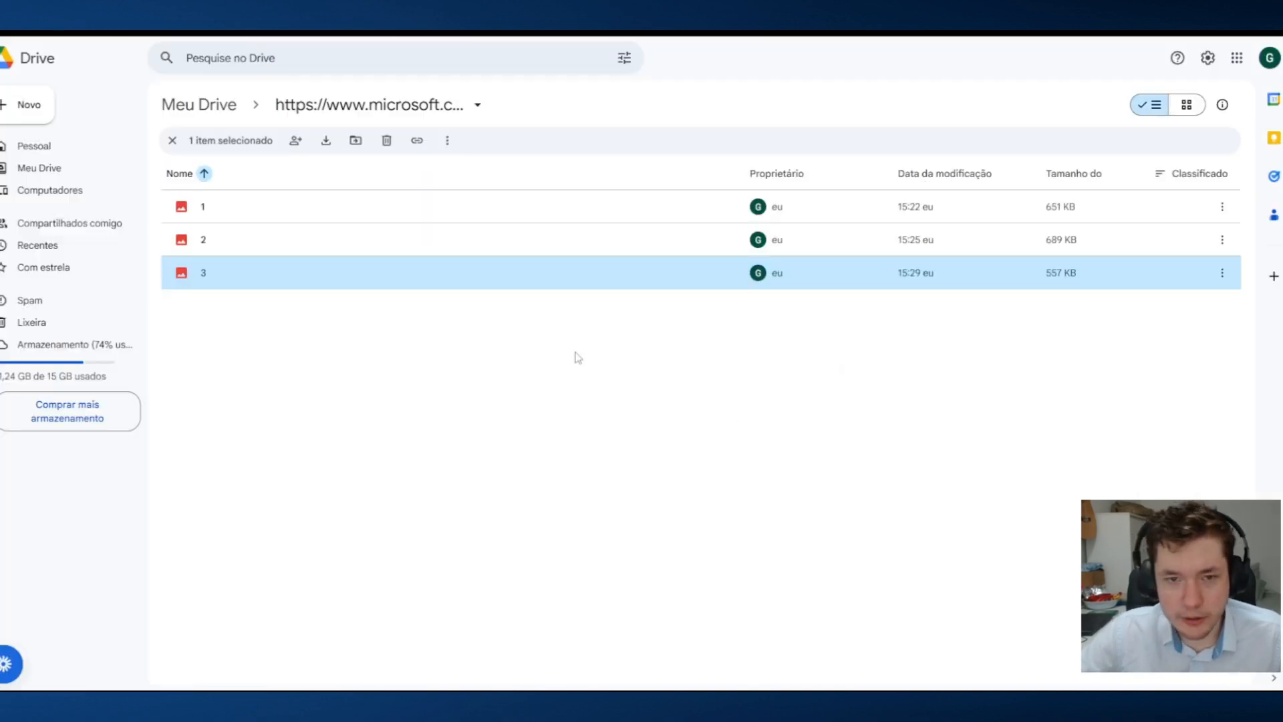
Step: Preview generated images 1 through 3 in the Google Drive folder named after the Microsoft link, and close the preview
click(367, 329)
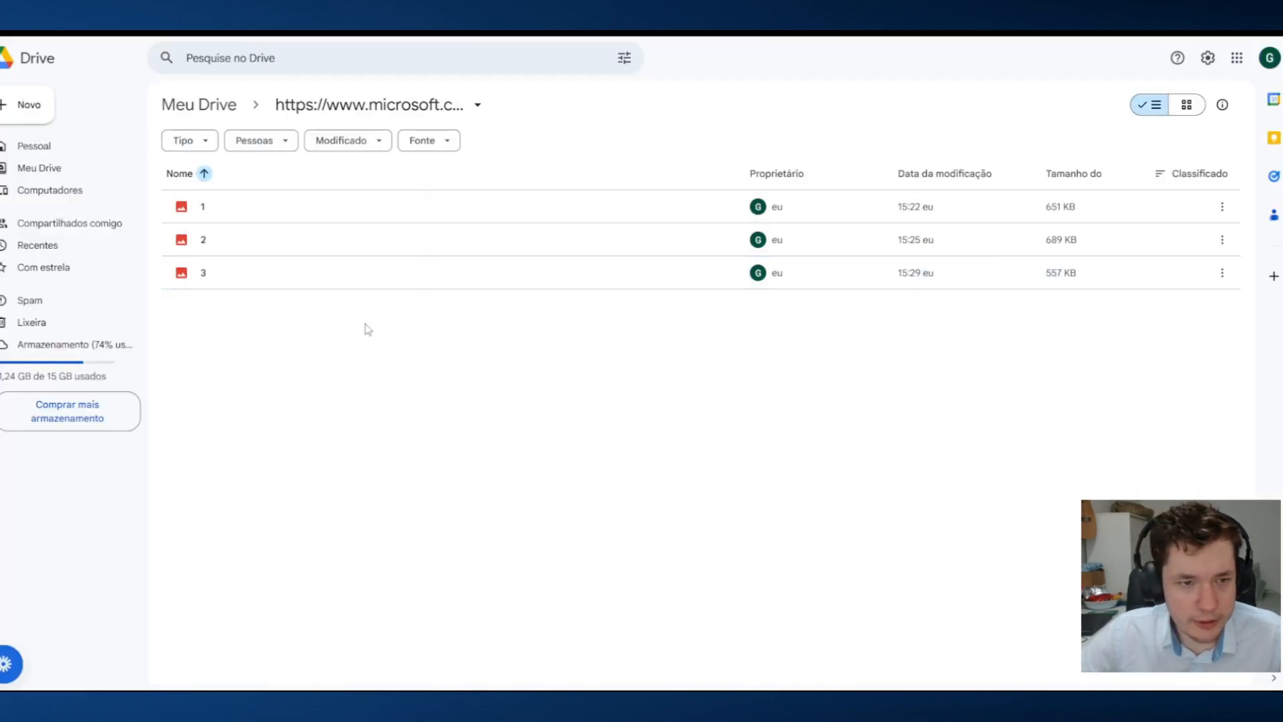
double_click(294, 215)
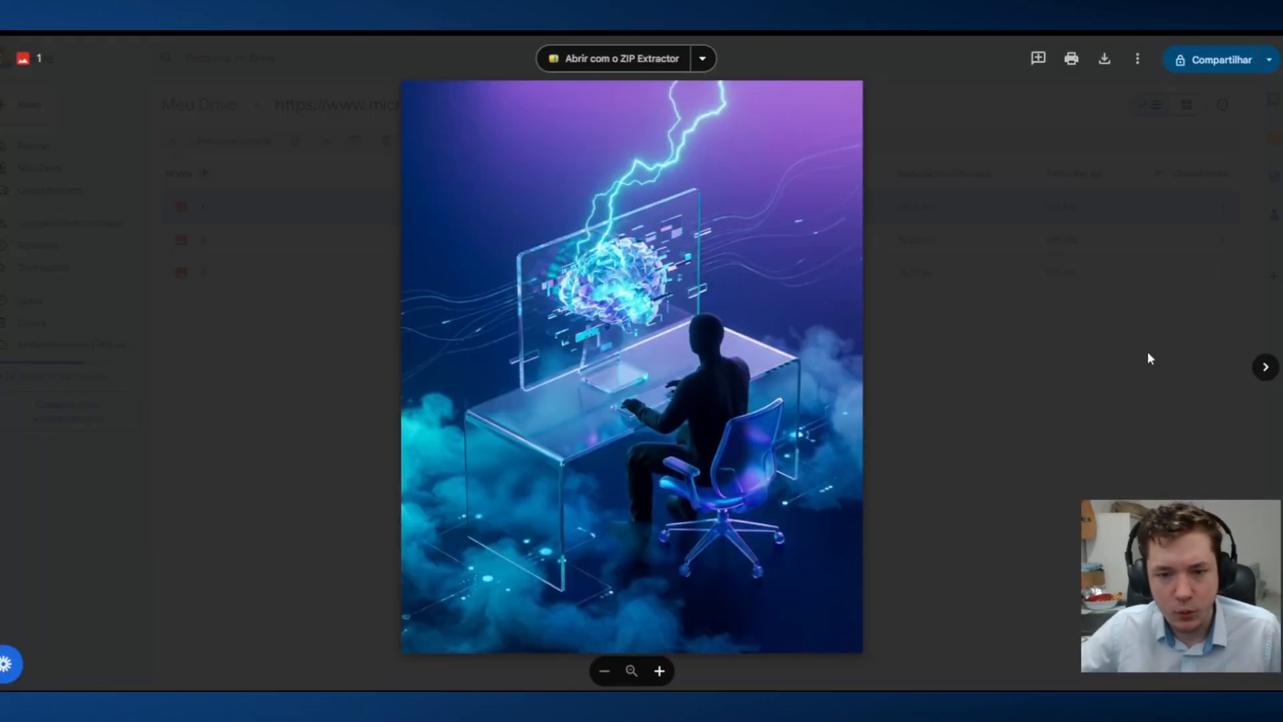
click(1266, 367)
click(1266, 367)
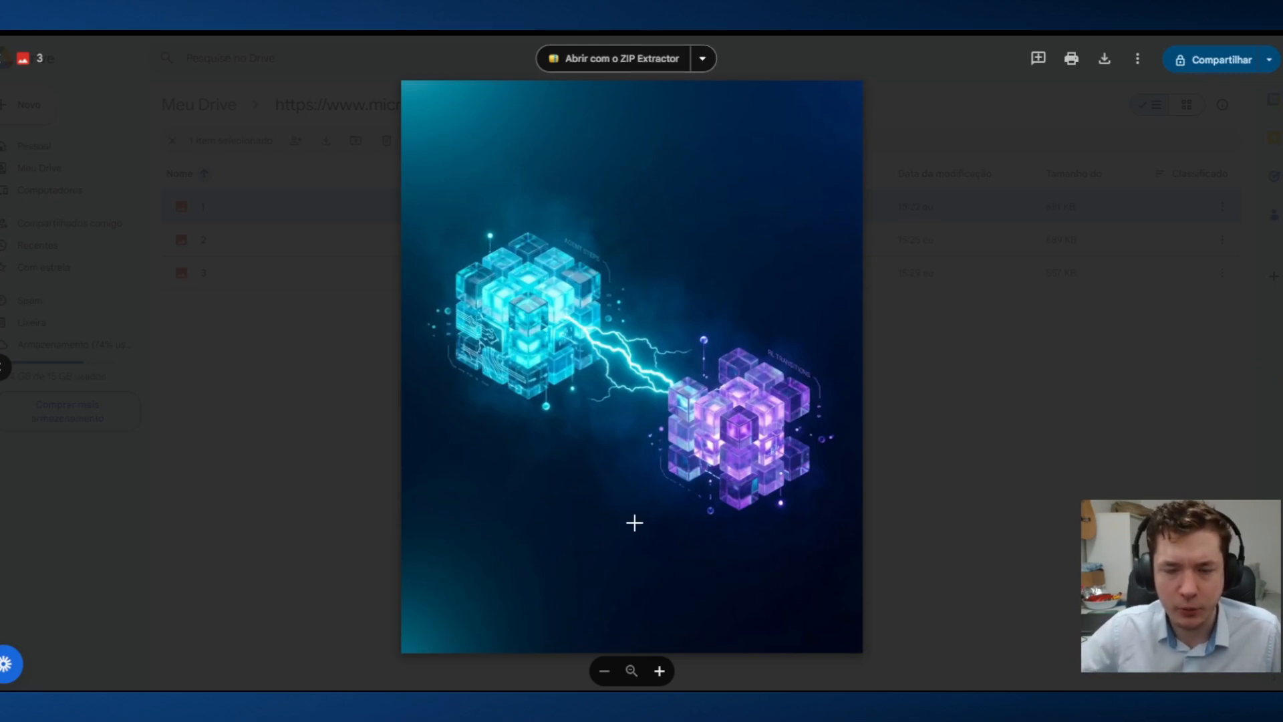
key(Escape)
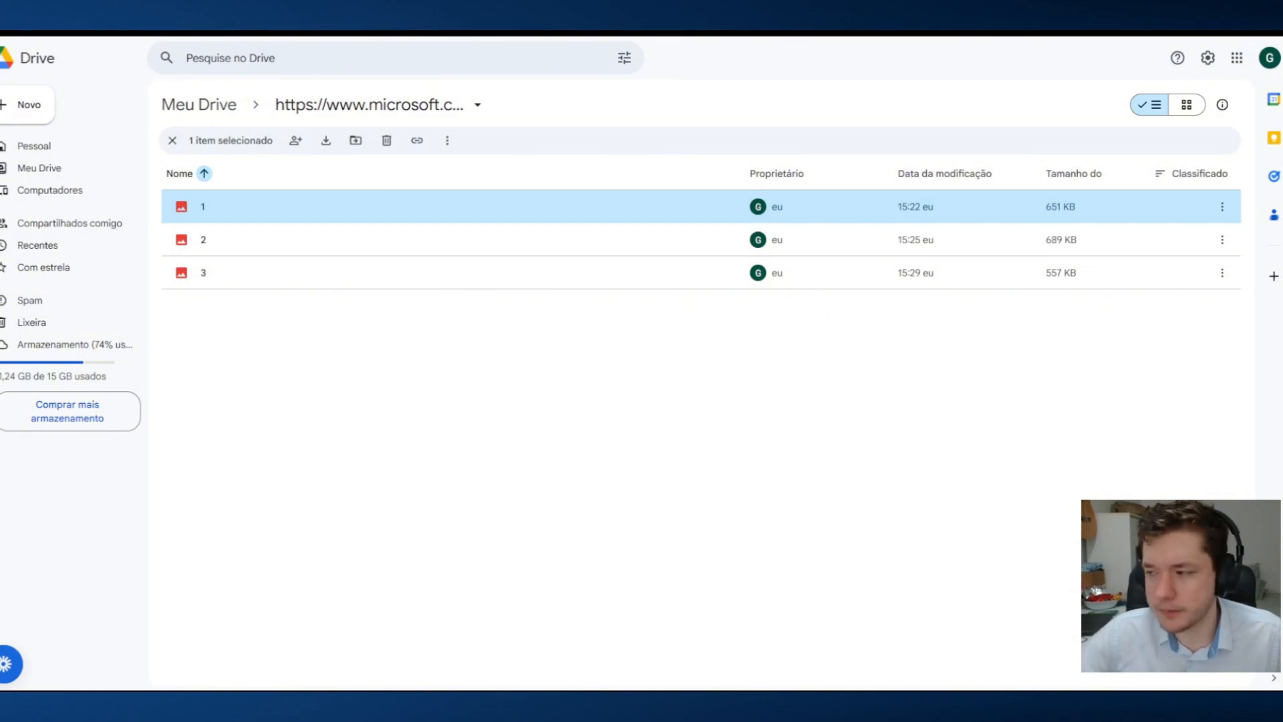
Step: Switch to the Idea Generator StractusAI workflow in n8n and review its Schedule Trigger branch and its Google Sheets Trigger branch
key(alt+Tab)
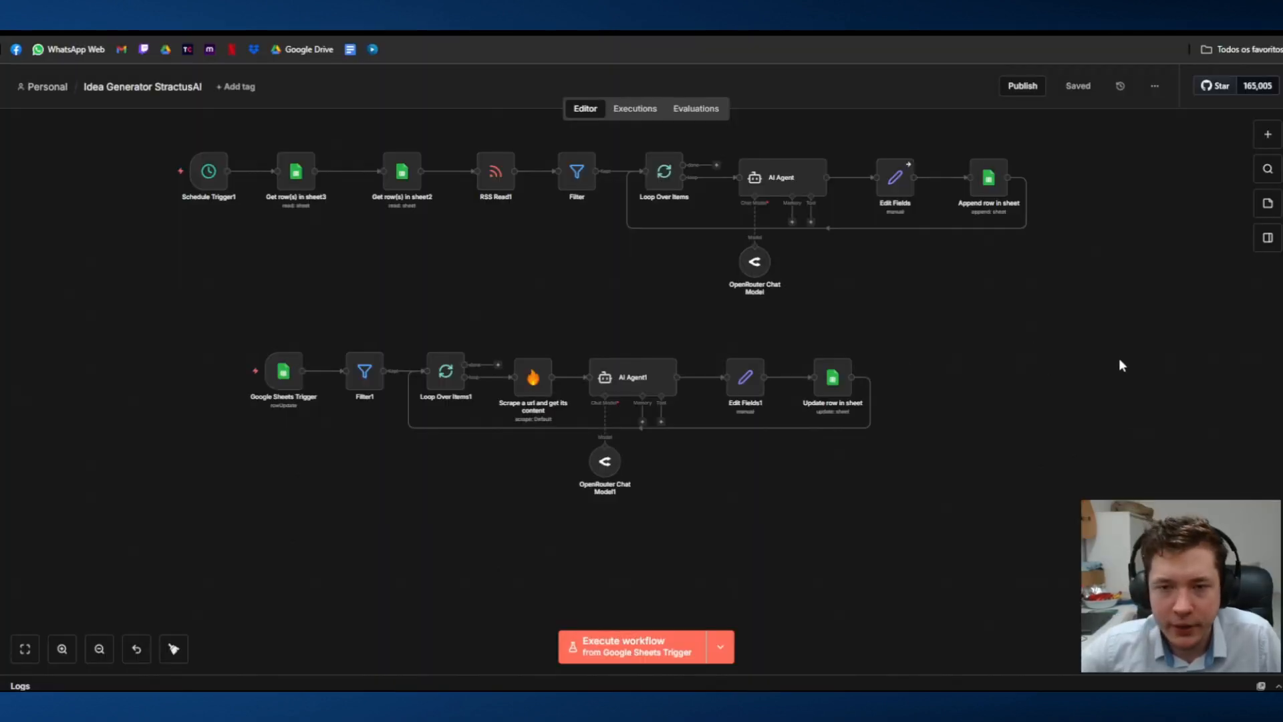
drag(1119, 361, 1086, 338)
drag(149, 125, 219, 194)
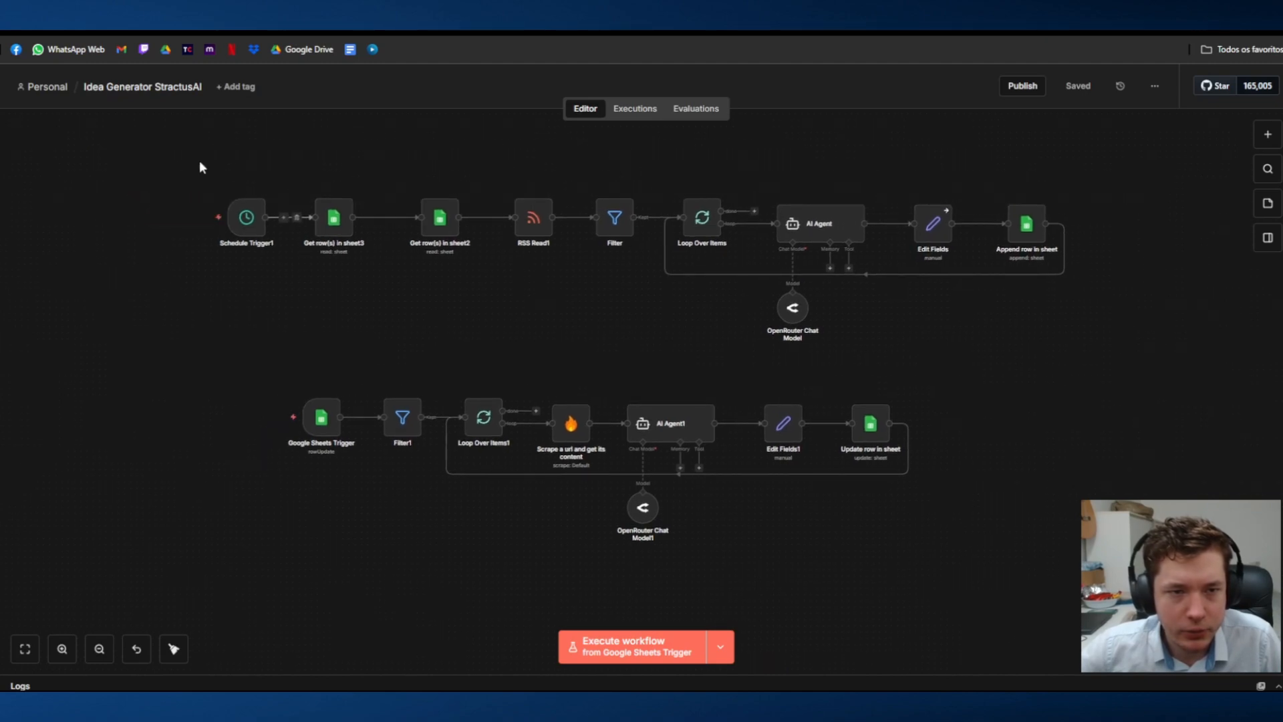
drag(169, 145, 1254, 386)
drag(1171, 475, 1125, 423)
drag(163, 292, 942, 547)
click(987, 561)
drag(274, 193, 287, 261)
drag(105, 156, 1103, 428)
drag(415, 155, 1103, 393)
click(1114, 401)
drag(650, 194, 1148, 329)
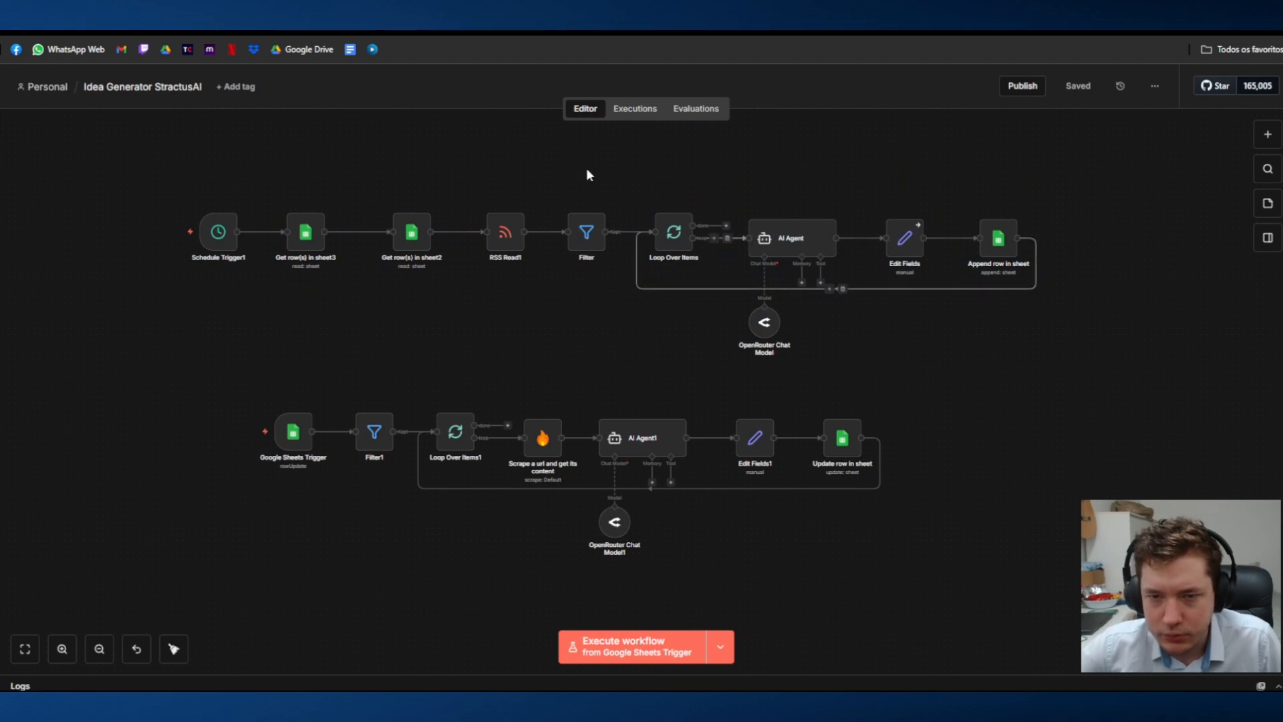
scroll(994, 264, down, 3)
drag(239, 276, 1097, 495)
drag(409, 272, 878, 618)
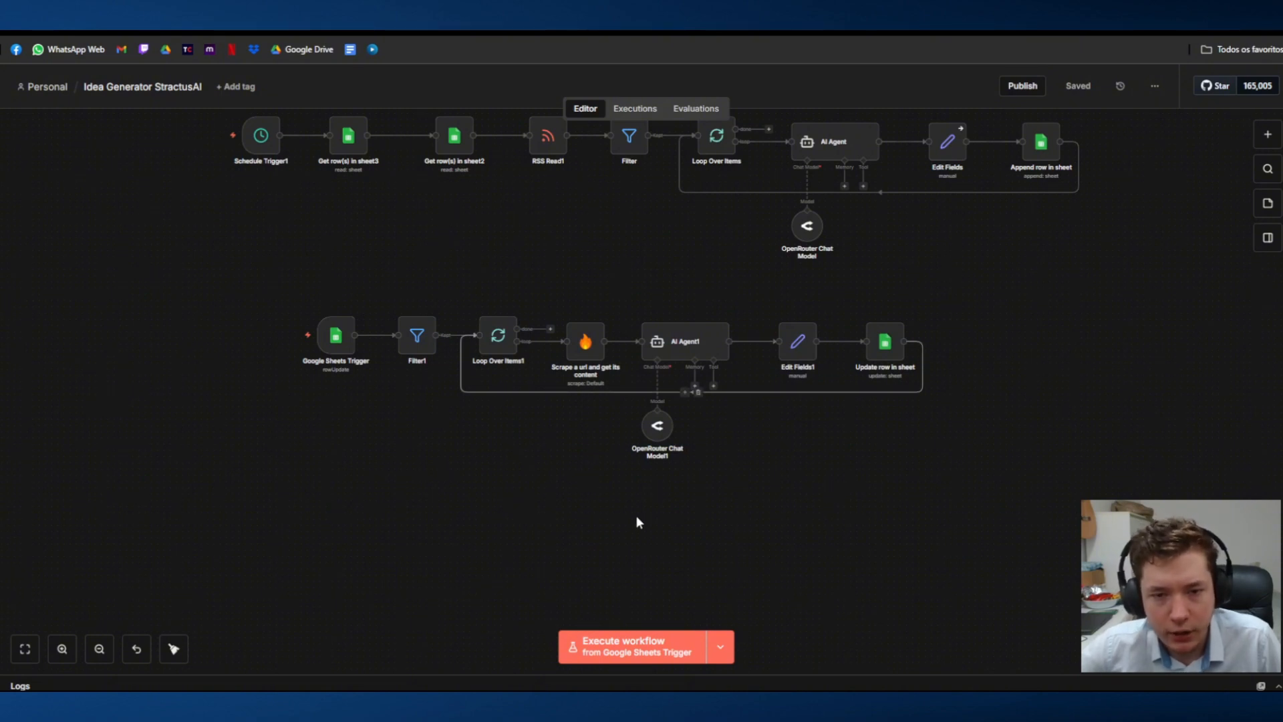
scroll(655, 441, down, 3)
right_click(477, 461)
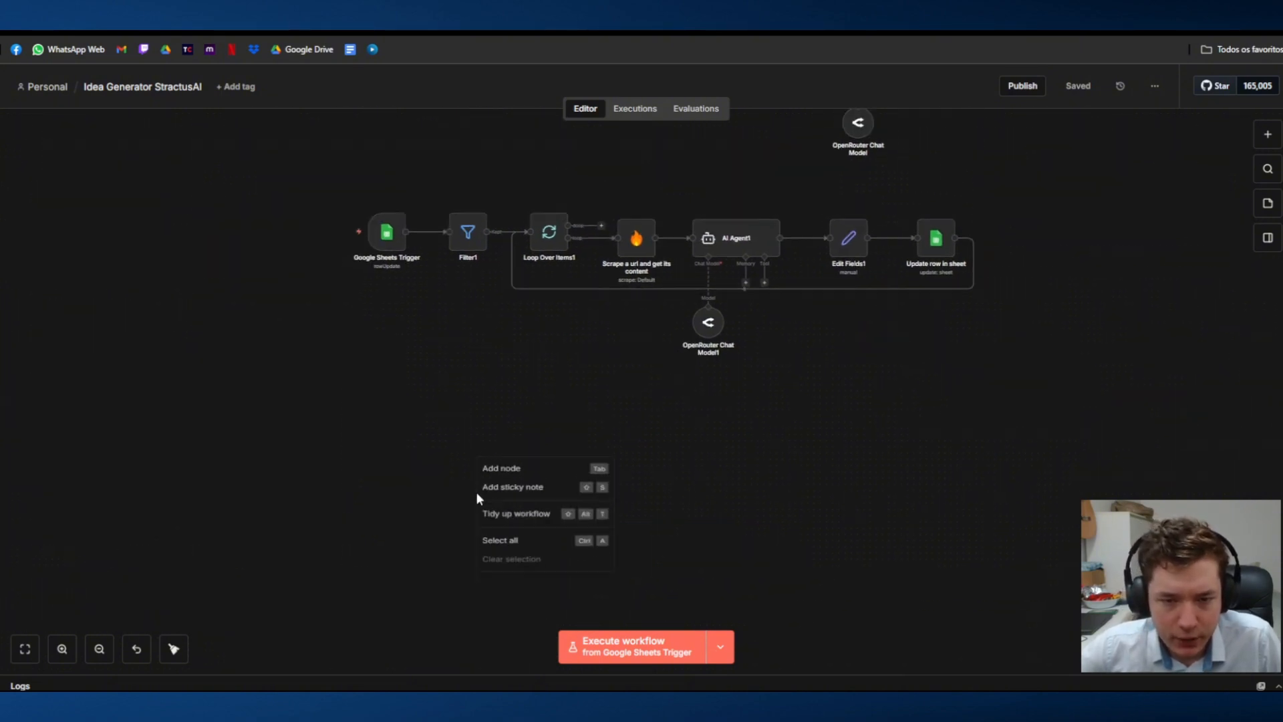
click(531, 479)
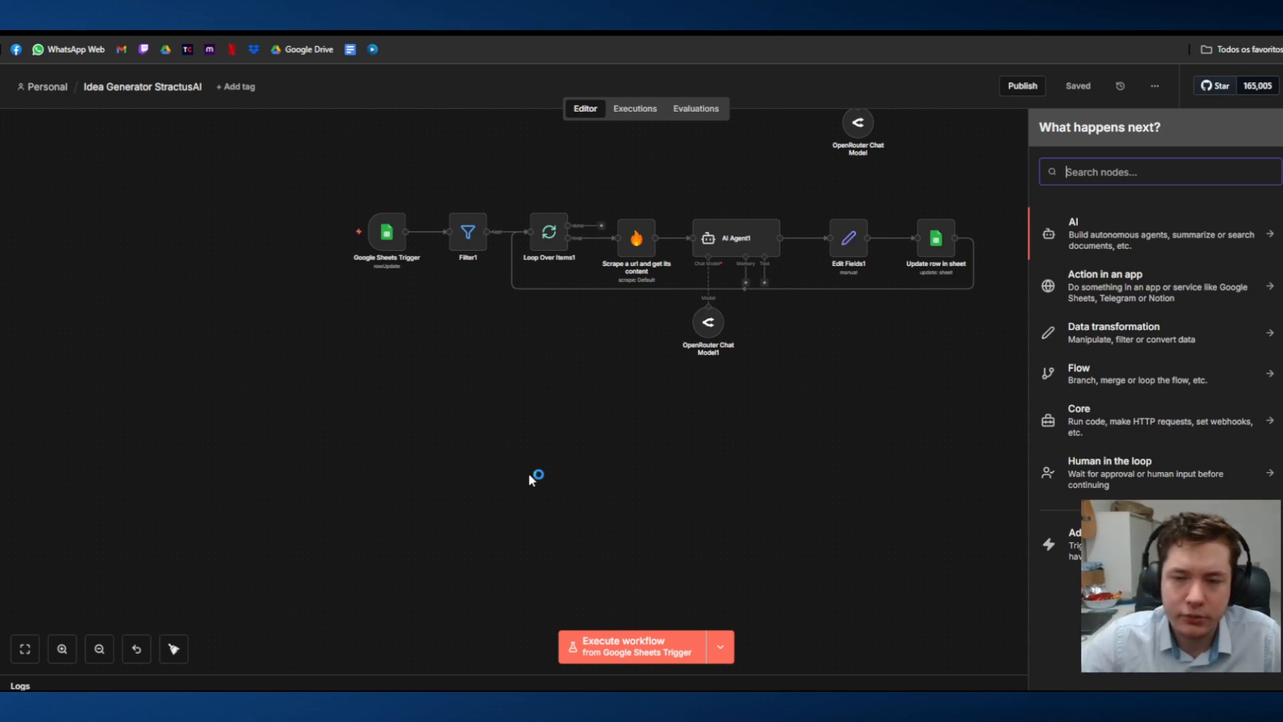
click(668, 415)
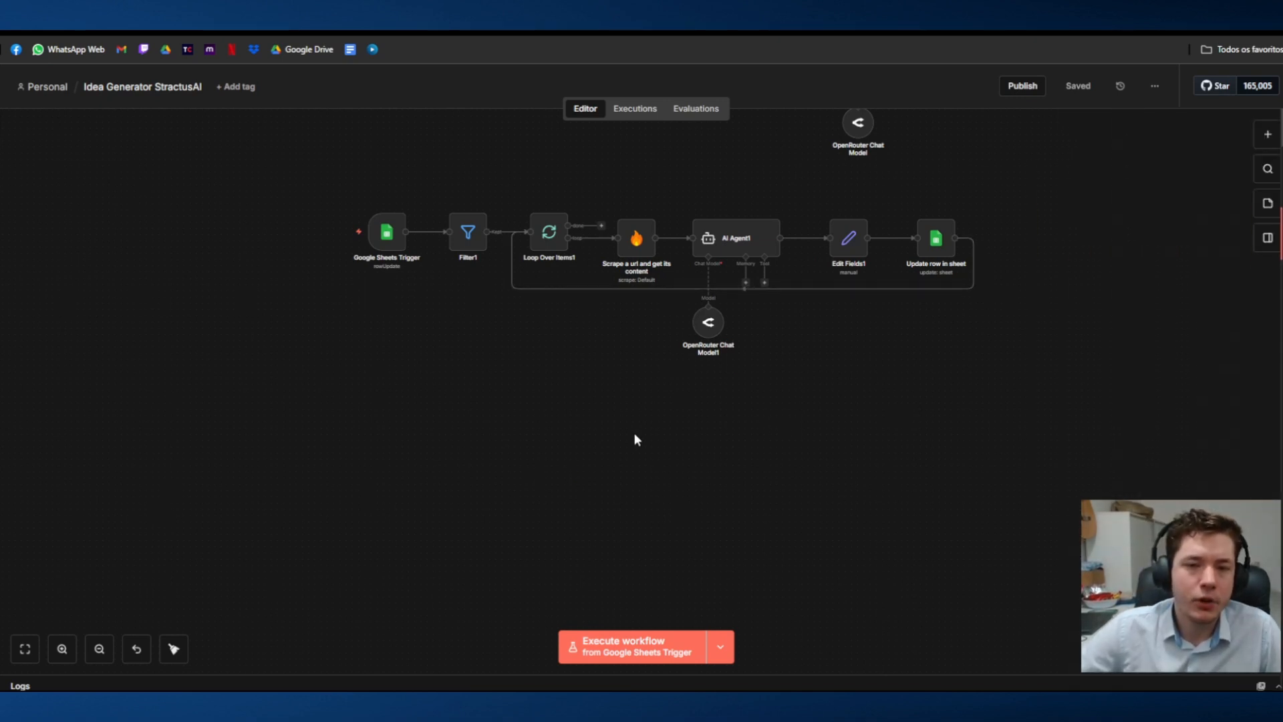
Step: Add a Google Sheets trigger node for updated rows below the two existing branches of the workflow
right_click(537, 406)
click(549, 421)
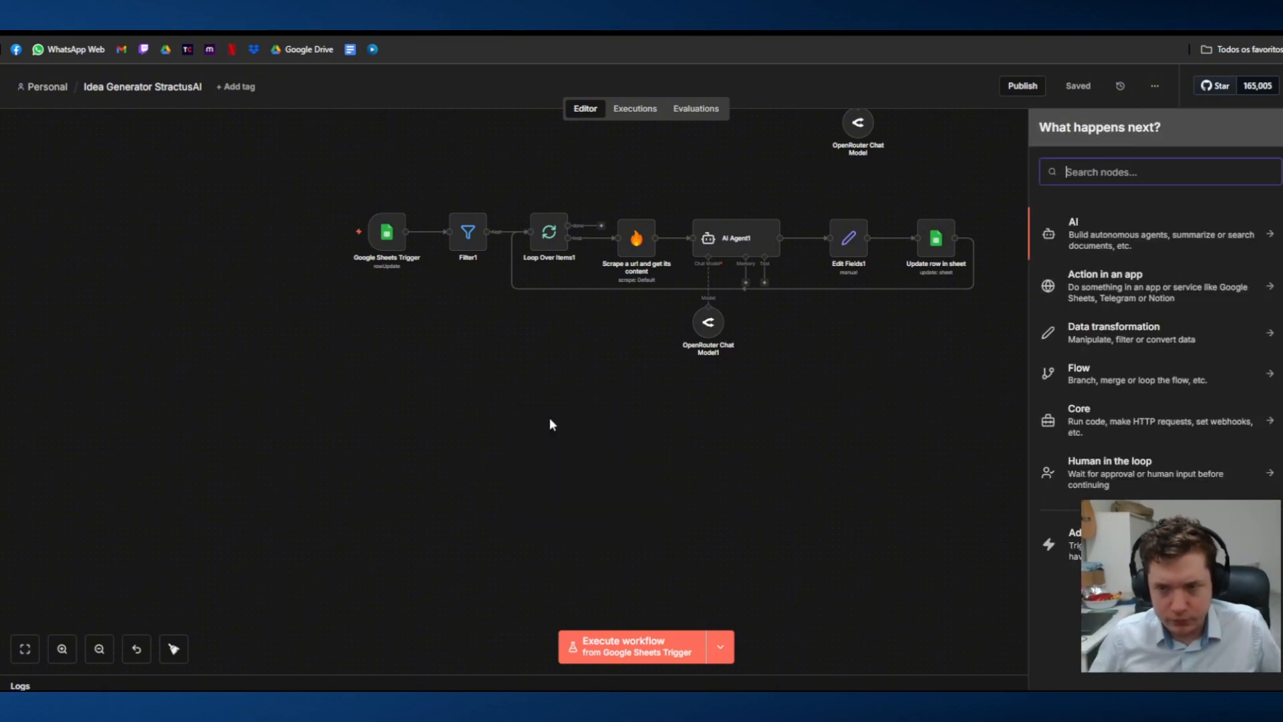
text(shee)
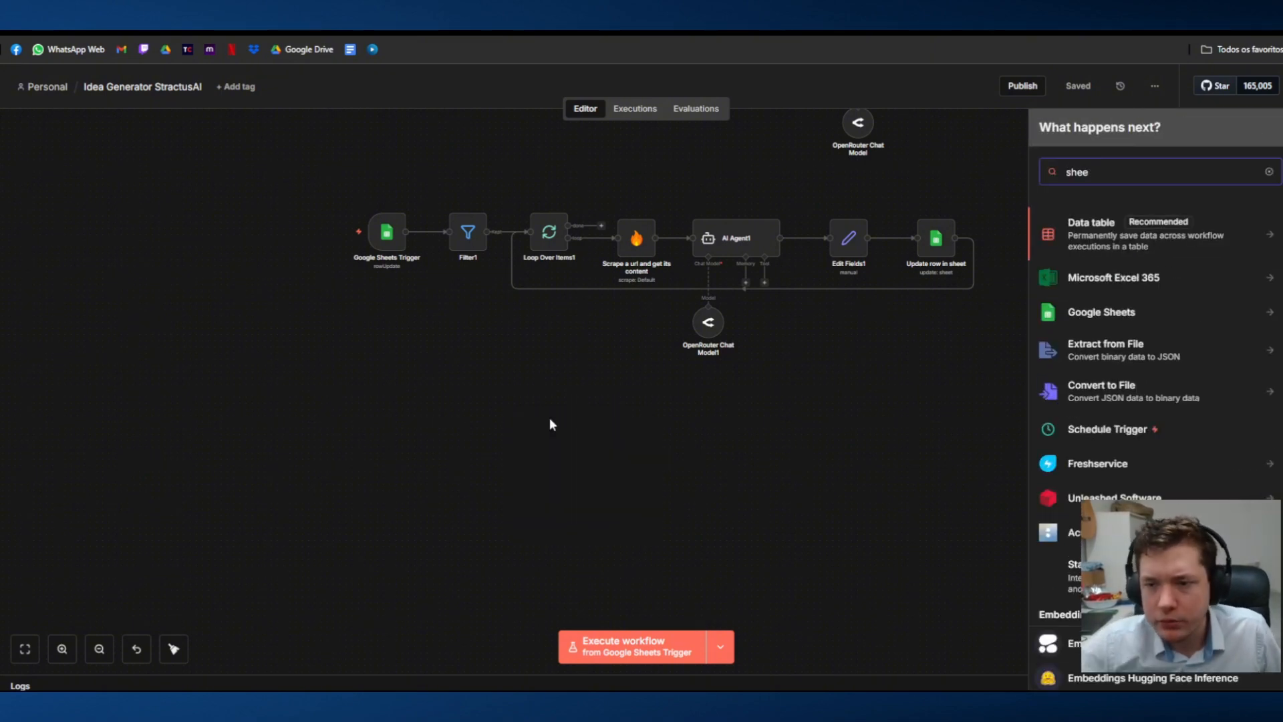
click(1101, 312)
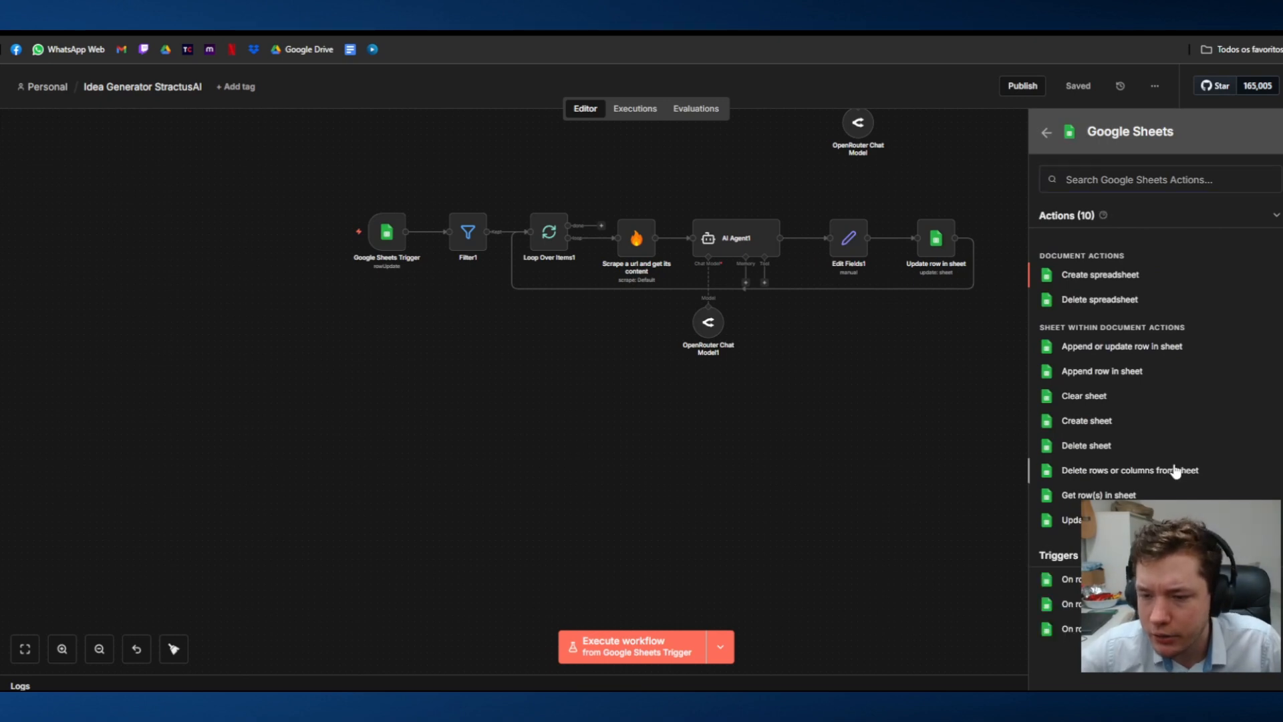
click(1109, 604)
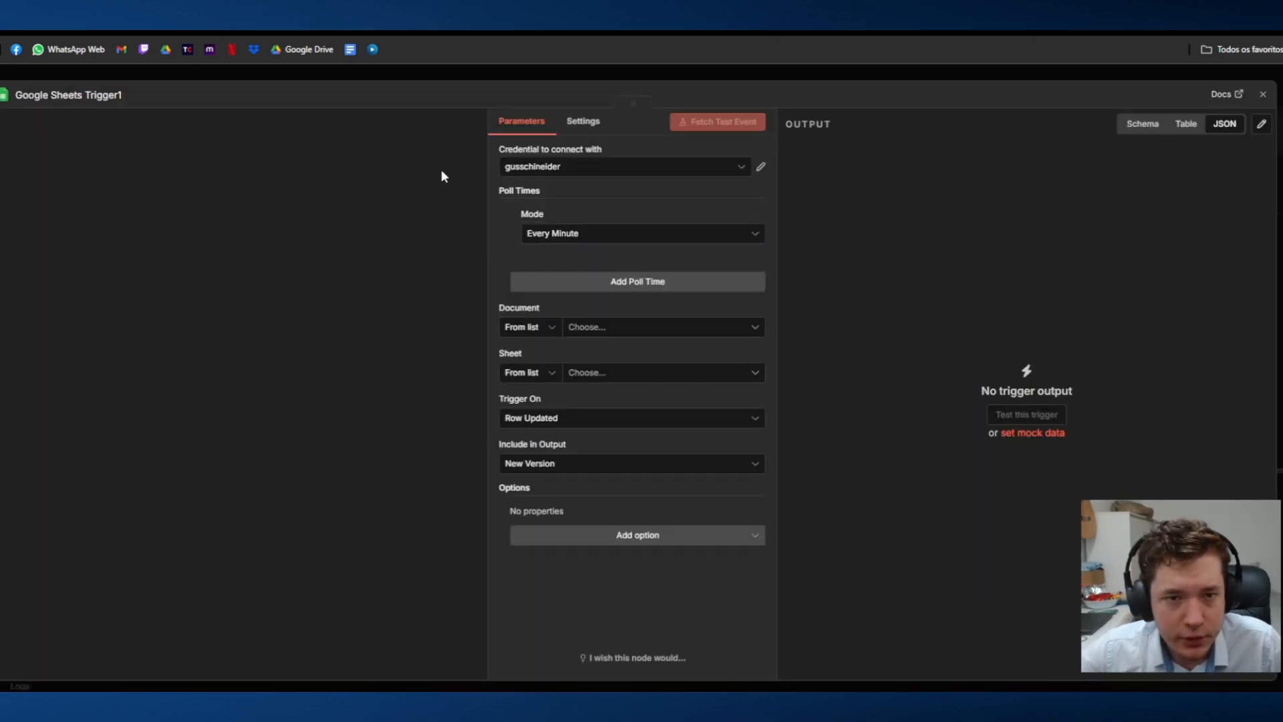
Step: Set the trigger's document to Idea Generator and its sheet to Drafts
click(589, 327)
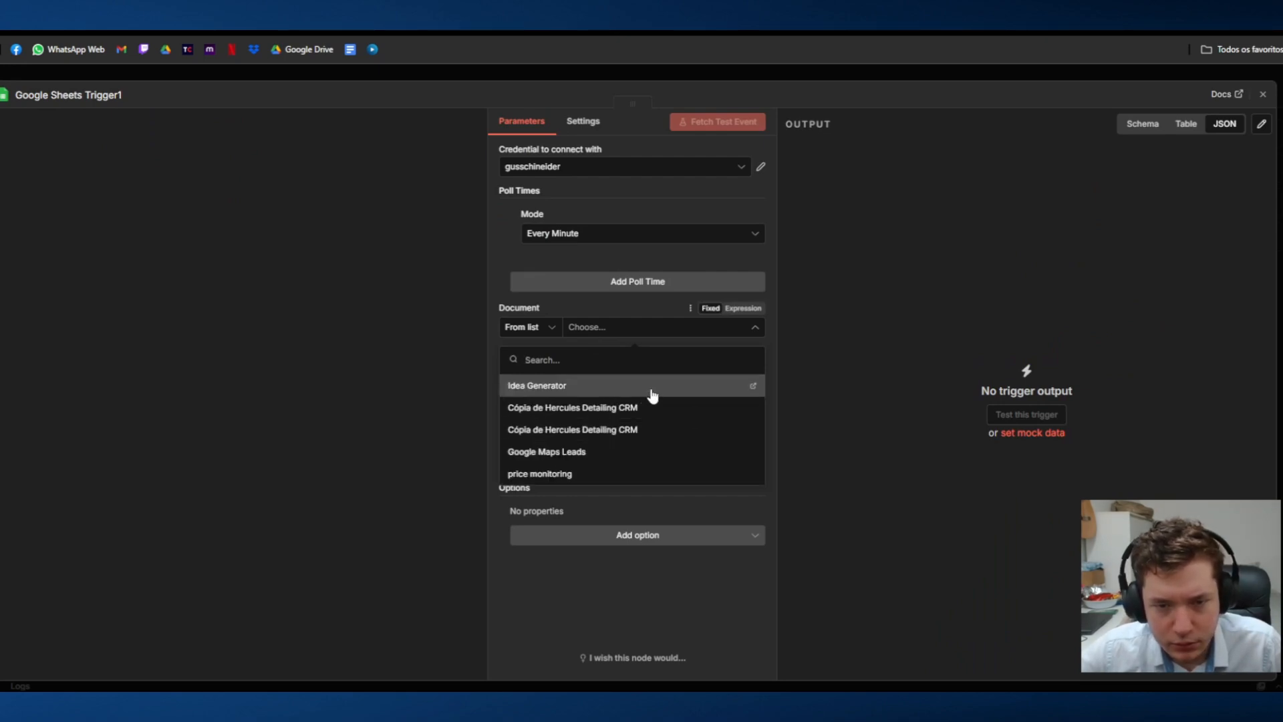
click(653, 383)
click(684, 372)
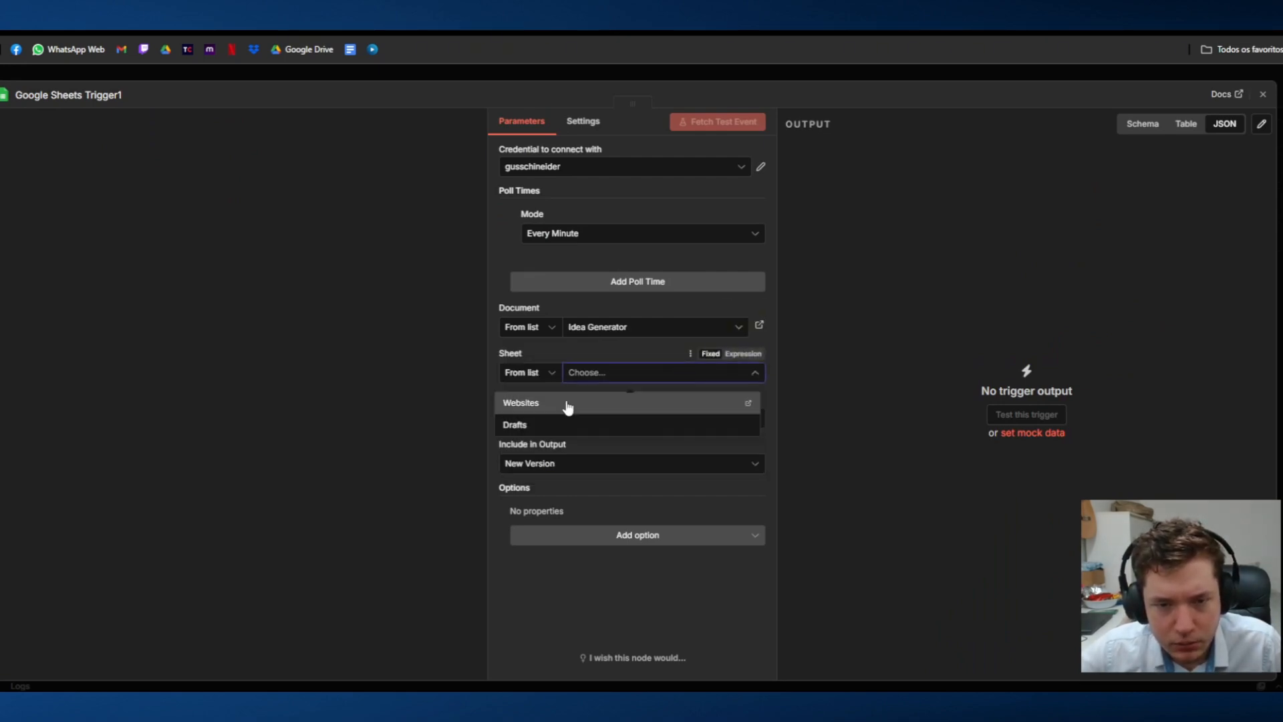
click(568, 424)
Step: In the Drafts sheet, add a "Trigger Assets" header in column N after Hashtags and enter "Yes" for the first draft
key(ctrl+Tab)
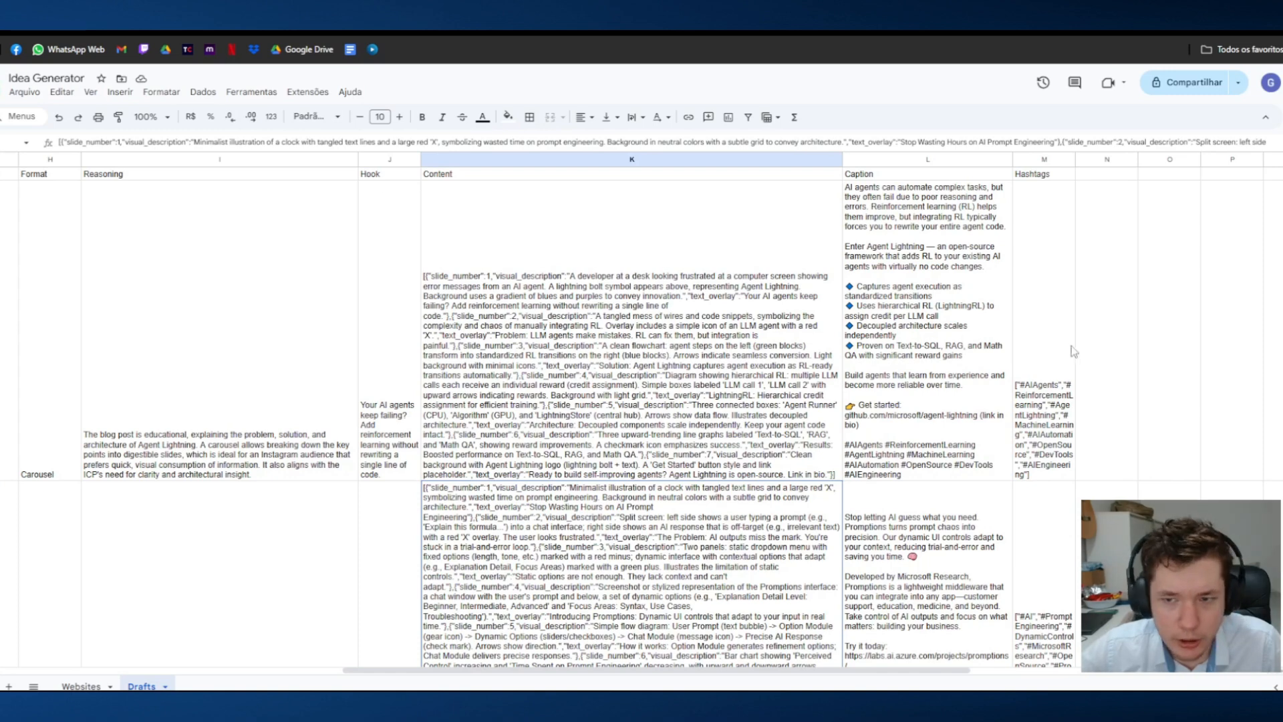
click(1104, 175)
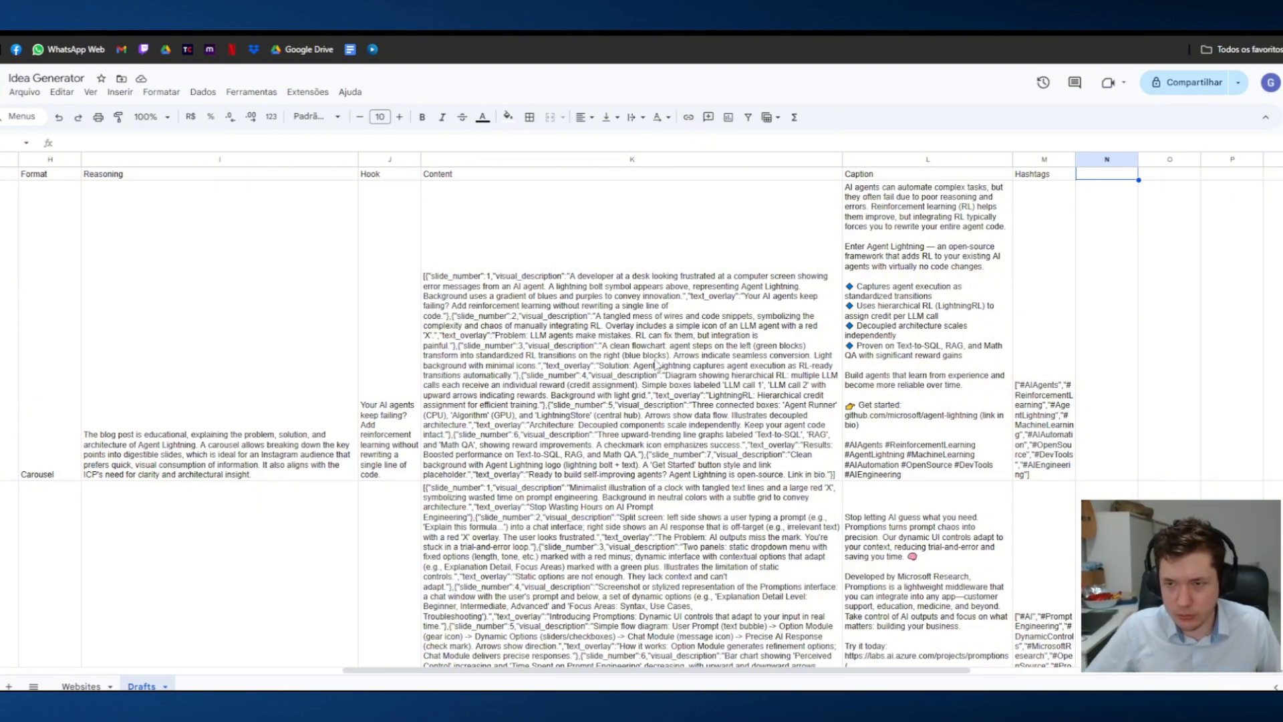
text(Trigger)
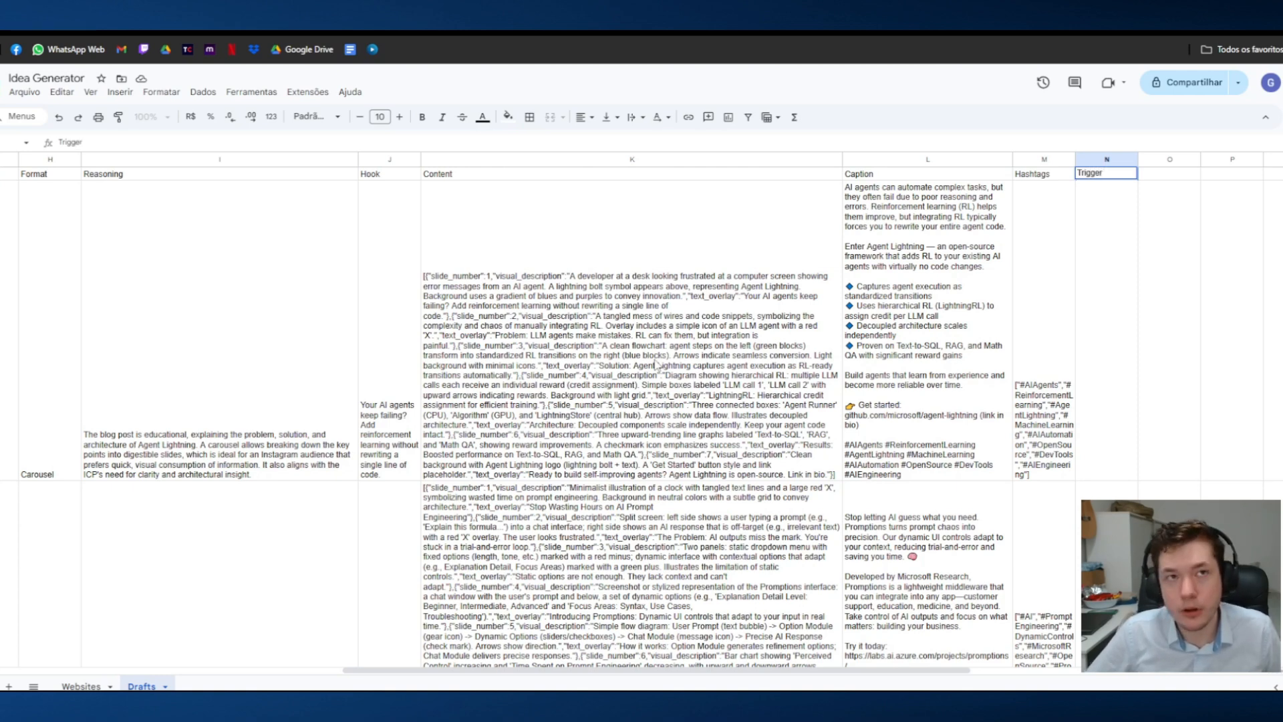
text( Assets)
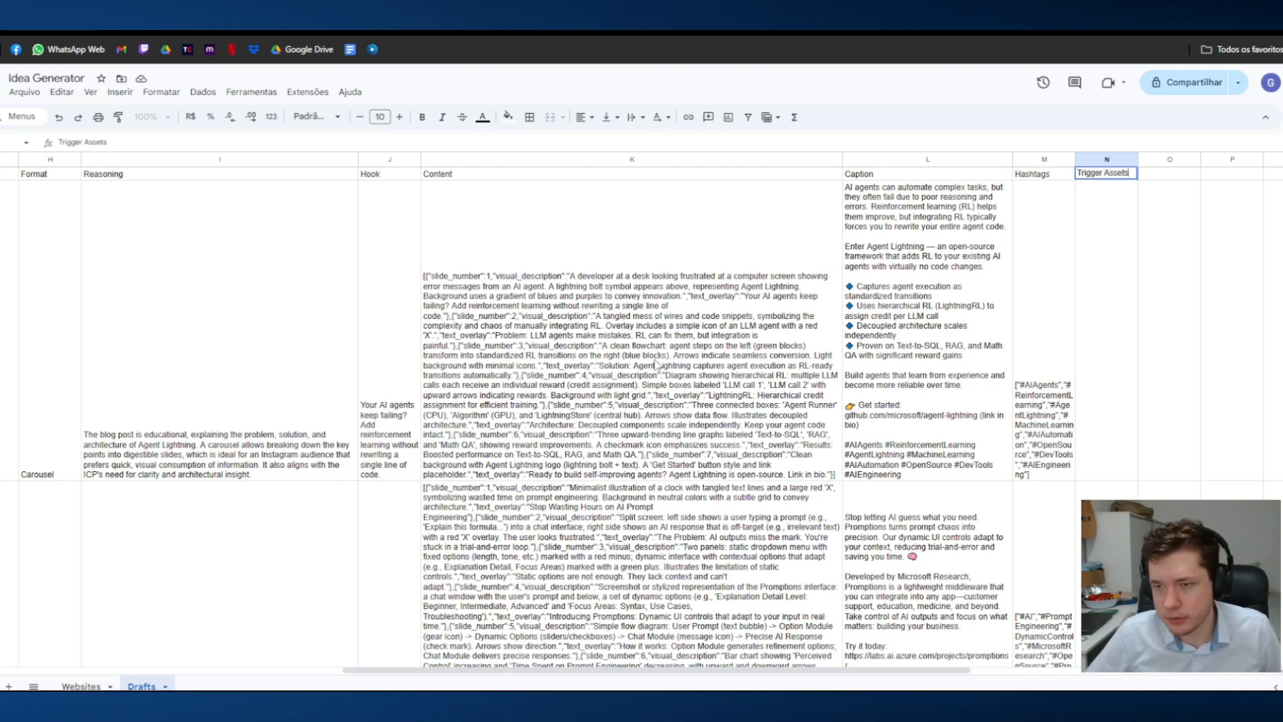
key(Return)
text(Yes)
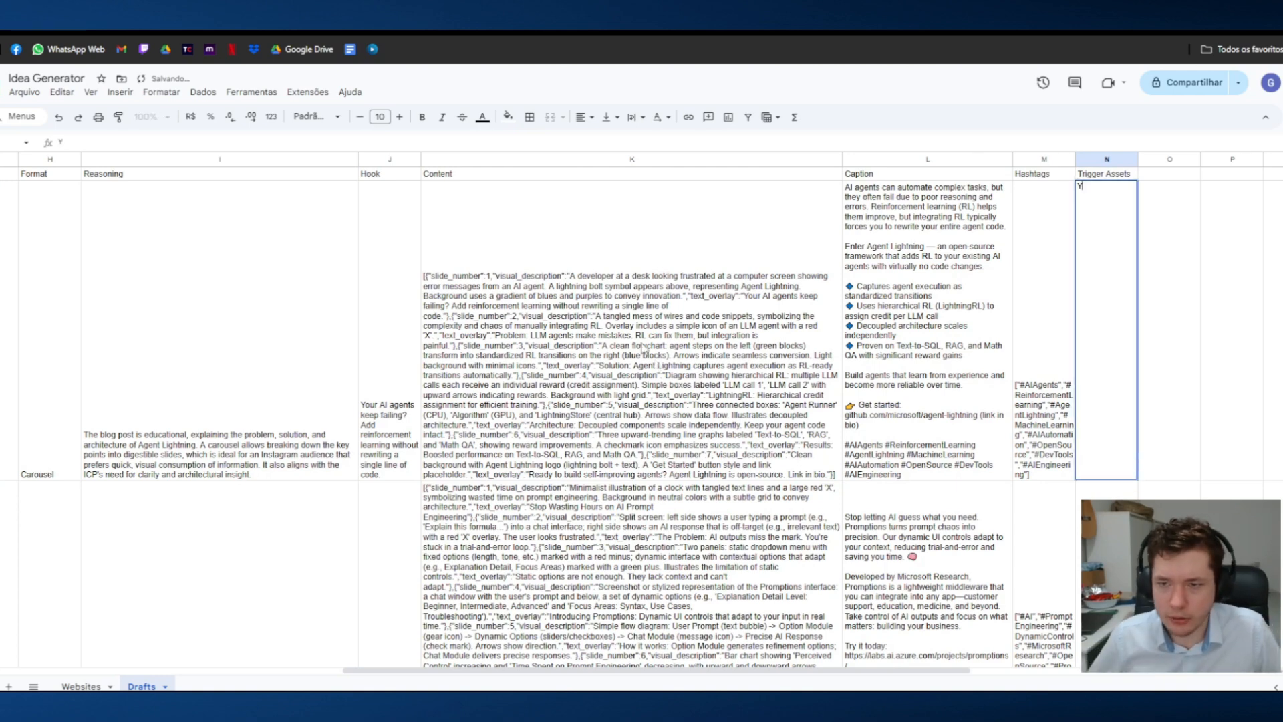
key(Return)
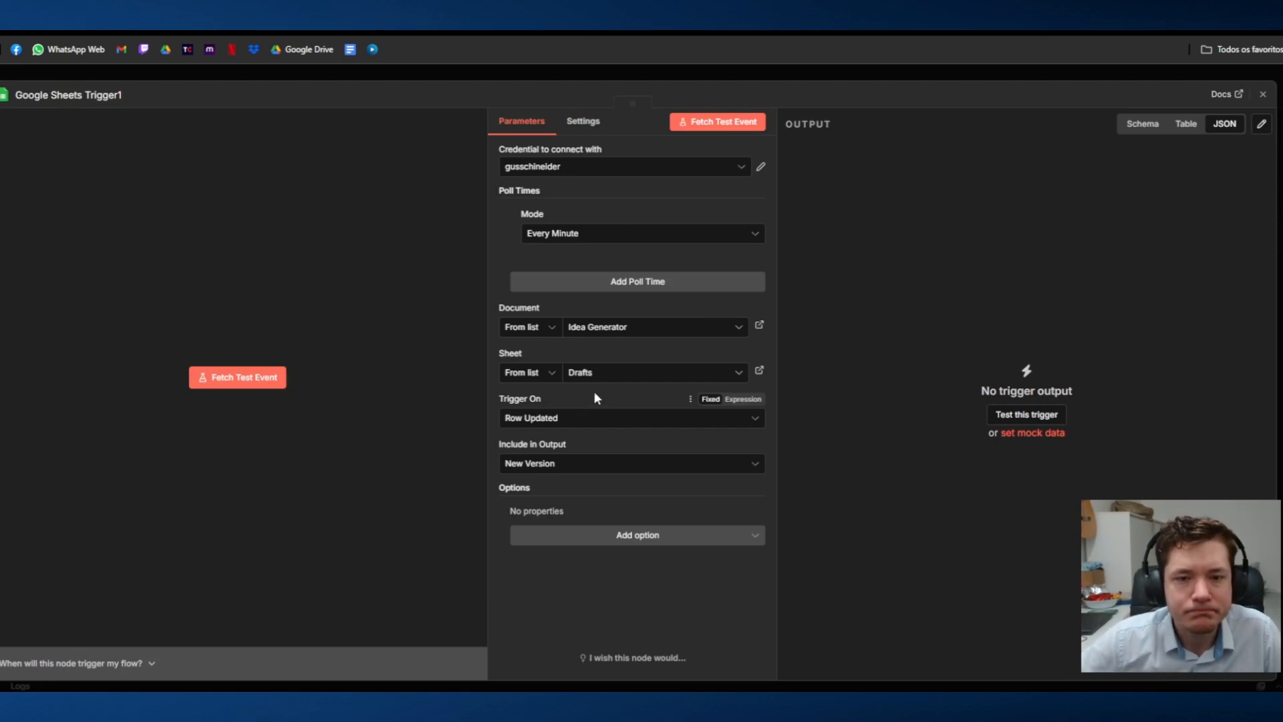
Step: Add the Columns to Watch option to the new Google Sheets trigger and set it to Trigger Assets
click(597, 538)
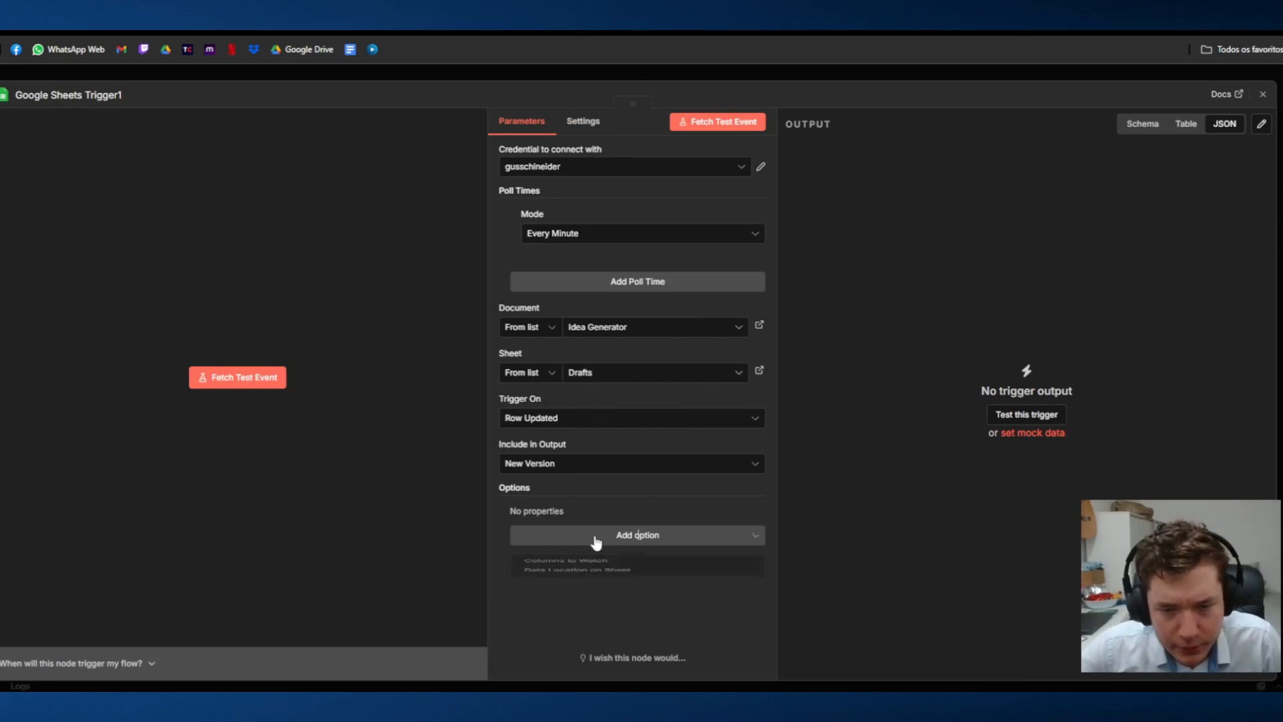
click(595, 572)
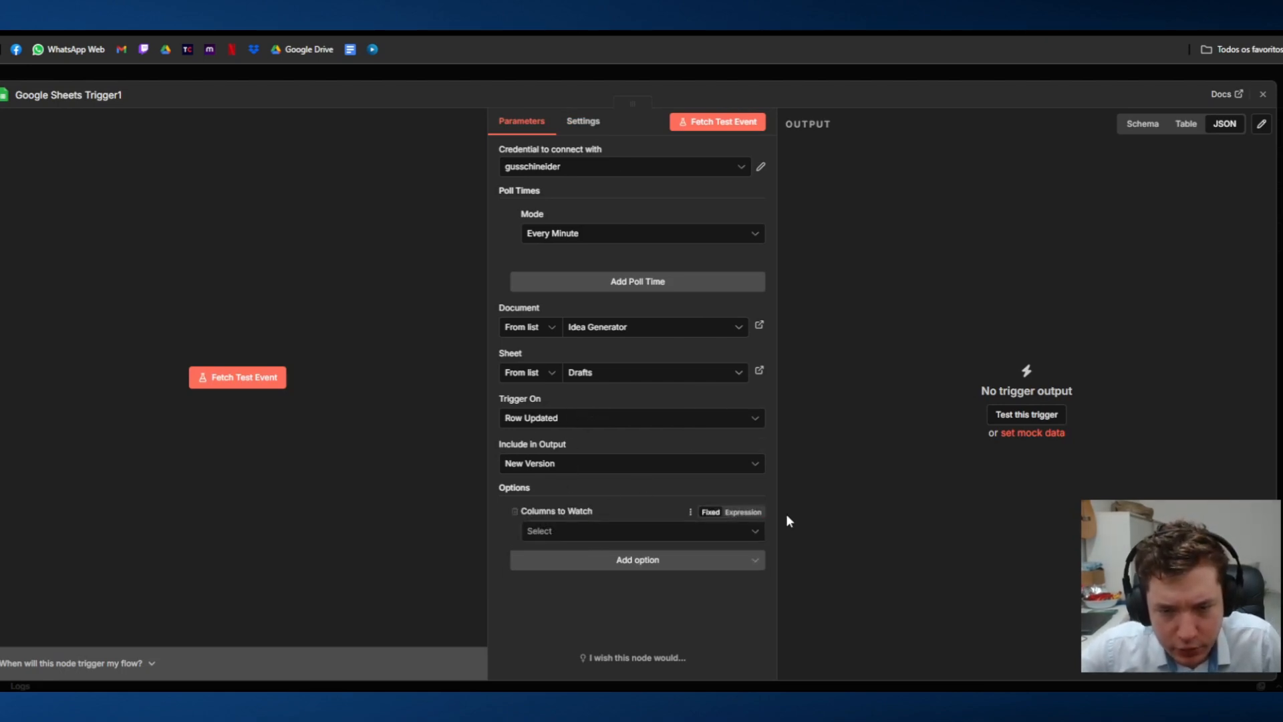
click(638, 530)
scroll(610, 430, down, 3)
click(589, 496)
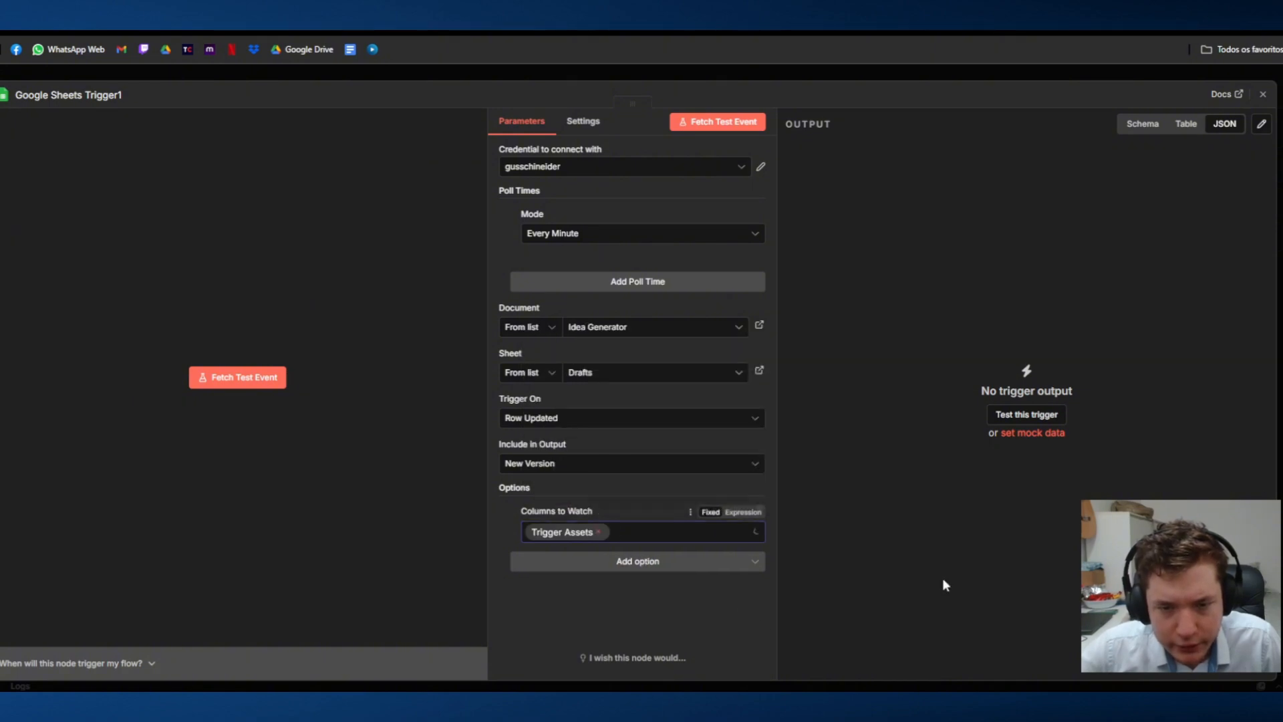
click(852, 70)
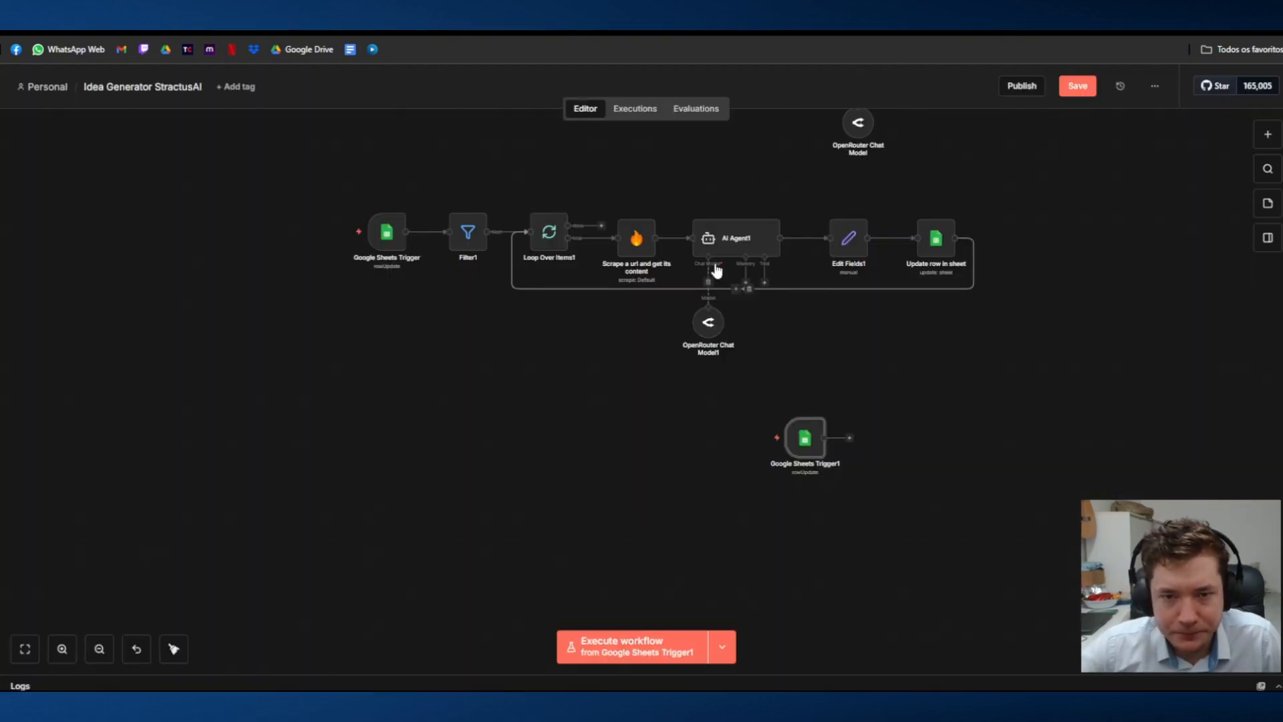
Step: Align the new trigger under the other Google Sheets trigger and add a Filter node after it
drag(805, 437, 386, 437)
click(431, 439)
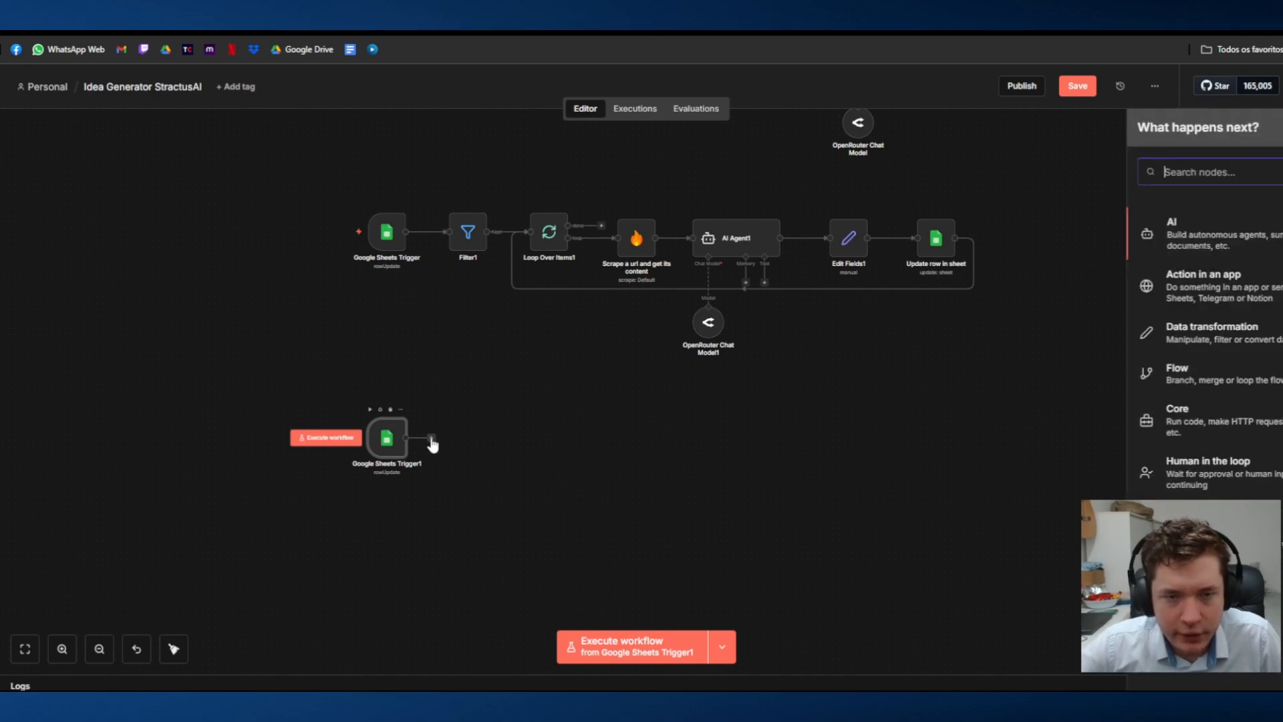
text(fil)
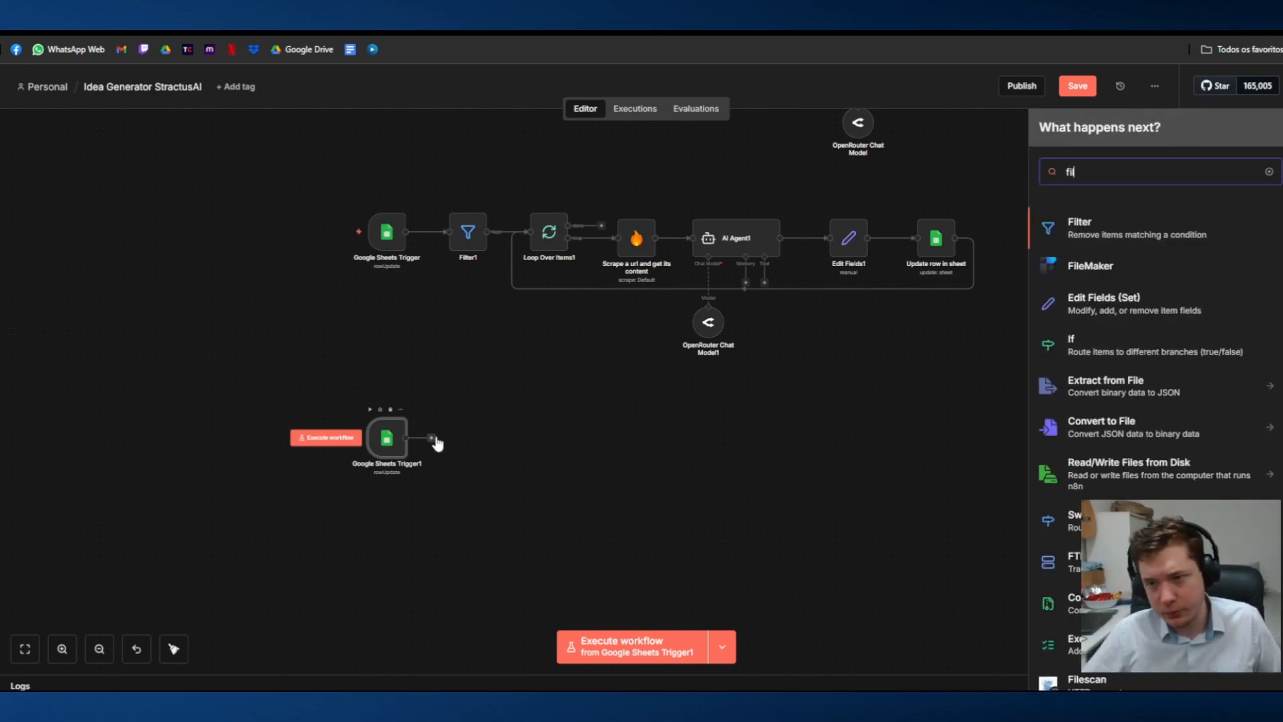
click(1126, 234)
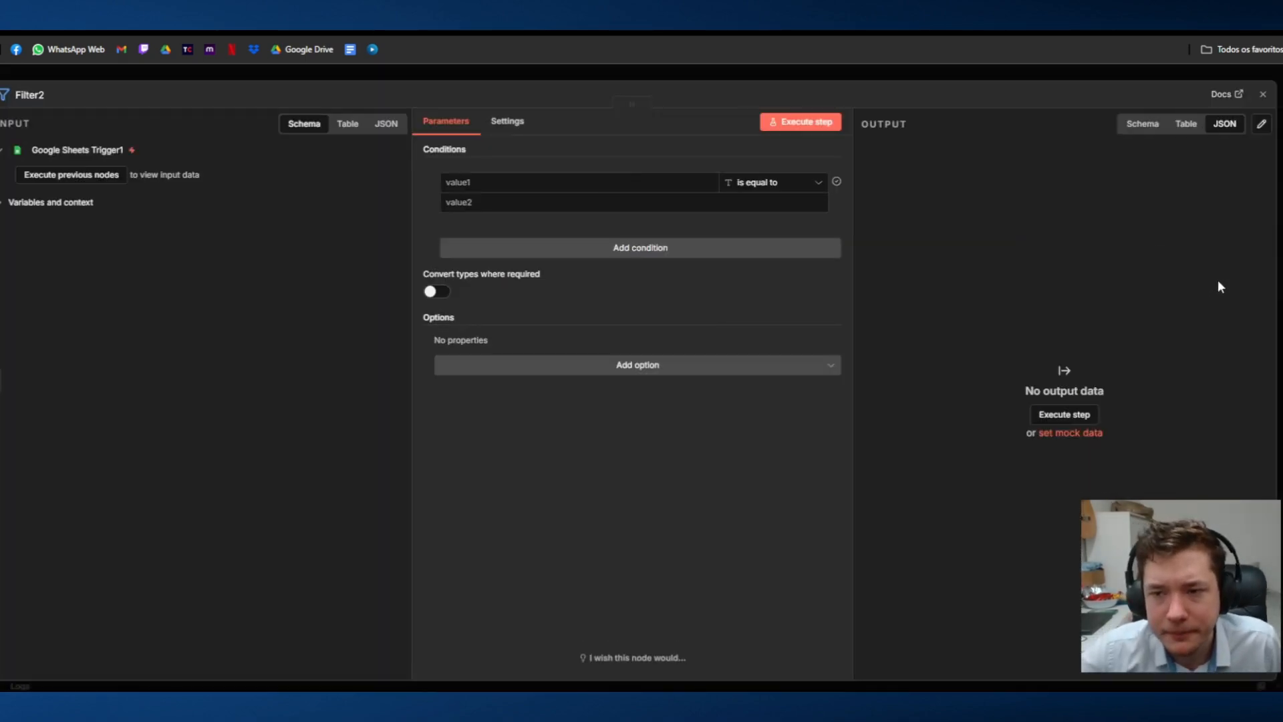
Step: Run the preceding trigger to load the Drafts rows into the filter and look through the incoming fields
click(120, 175)
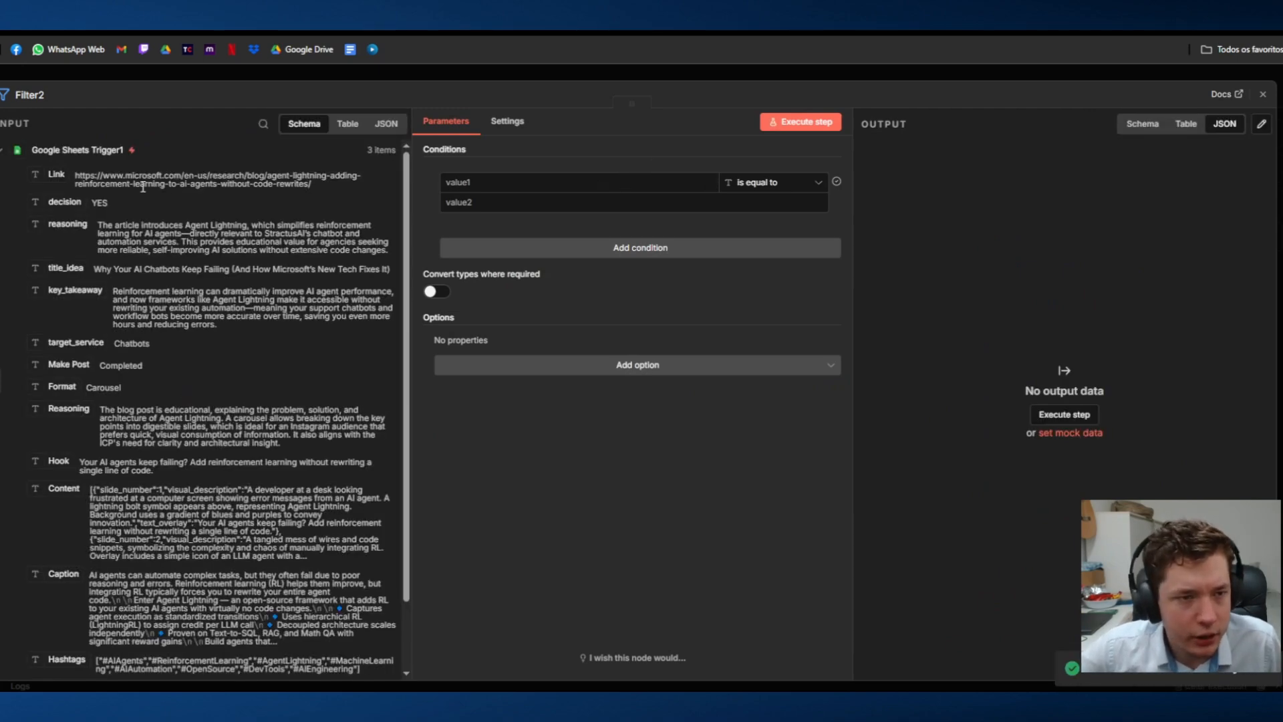
scroll(106, 205, down, 3)
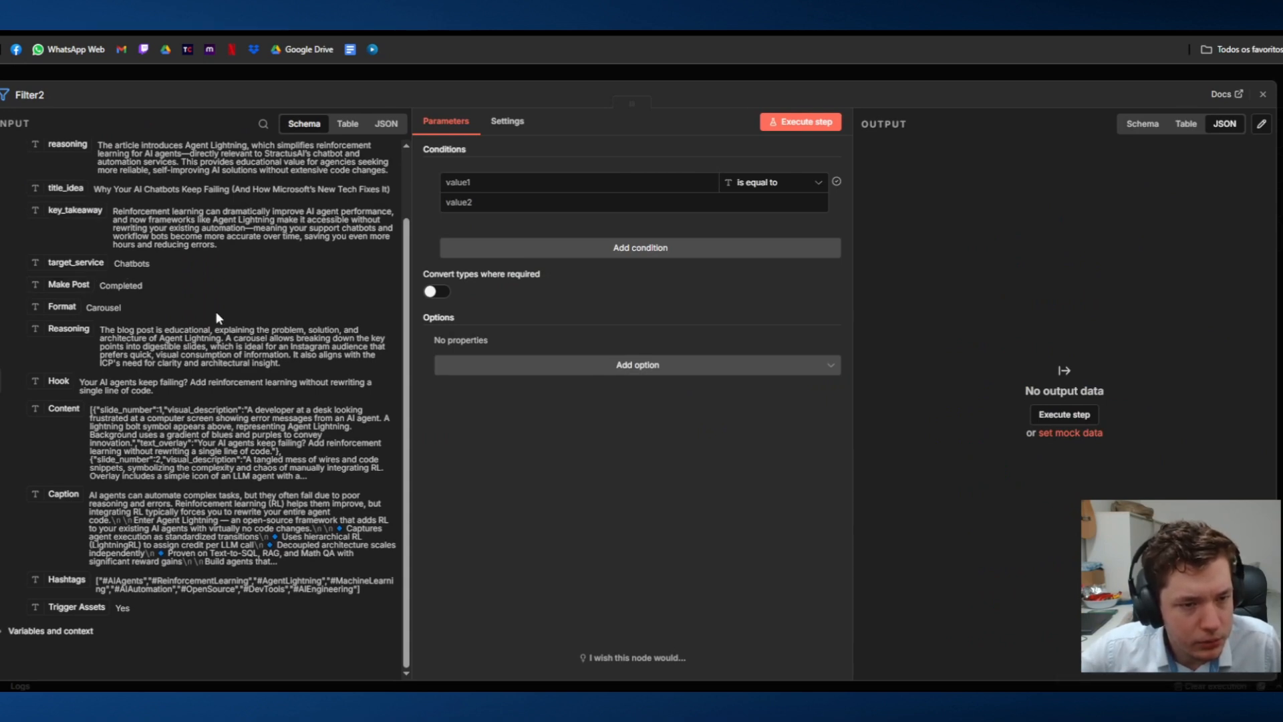
scroll(170, 307, up, 3)
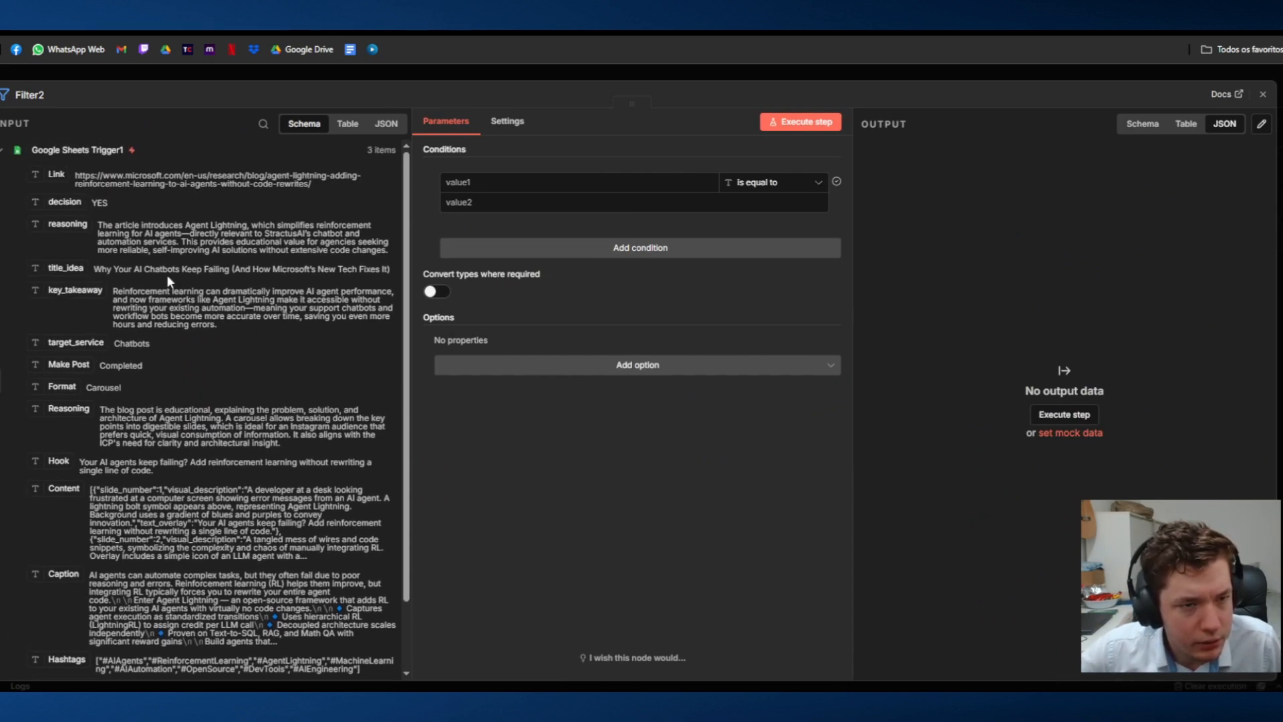
scroll(65, 175, down, 3)
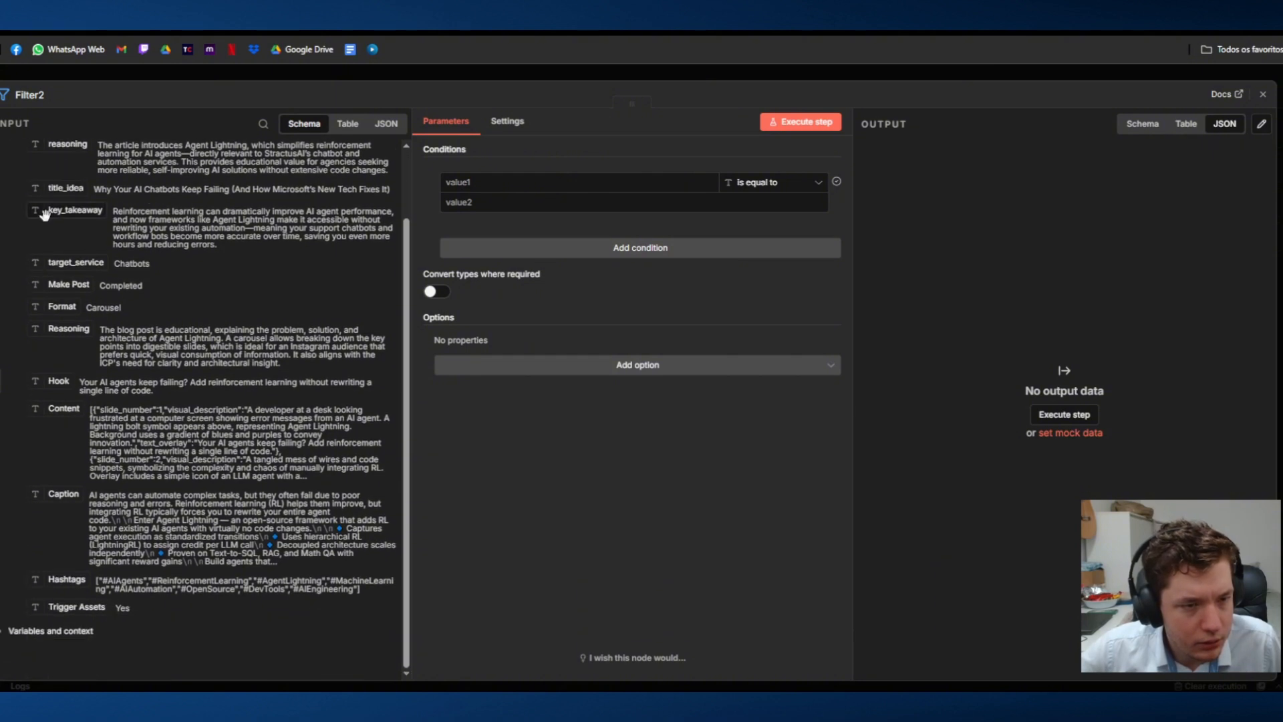
scroll(53, 345, up, 3)
scroll(97, 228, down, 3)
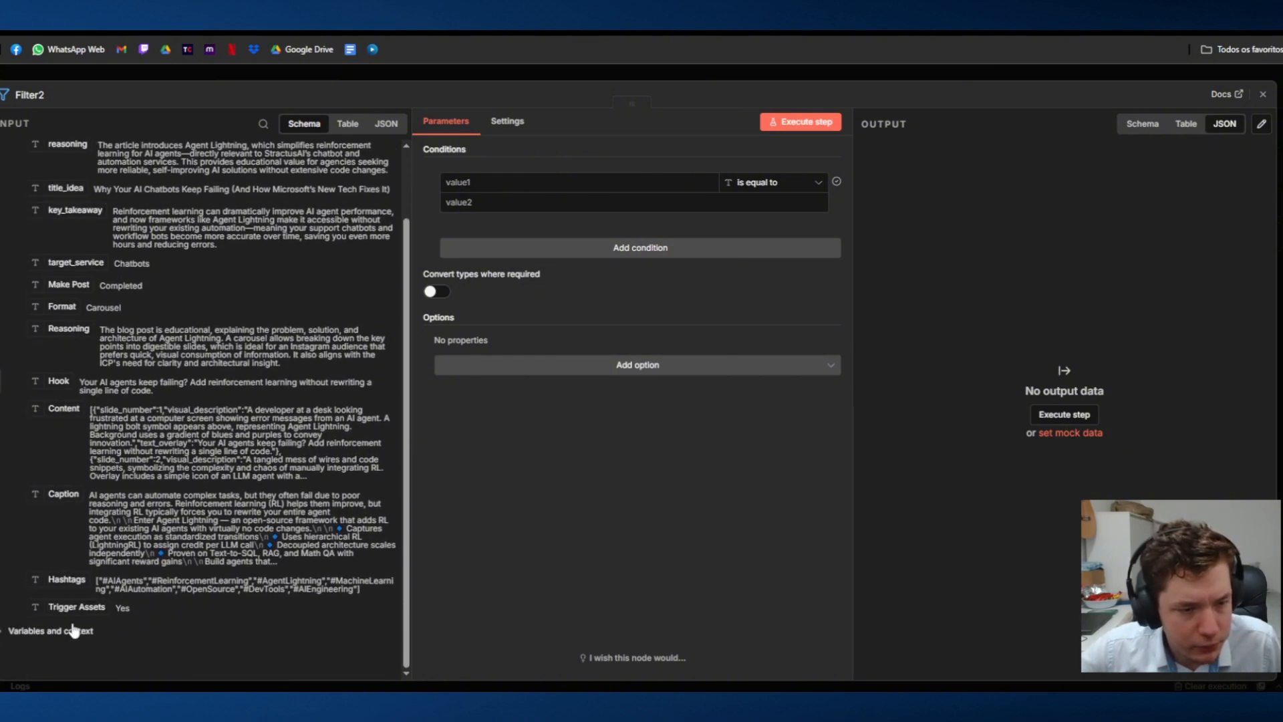
Step: Set the filter condition to Trigger Assets is equal to "Yes" and test the node
drag(65, 611, 468, 182)
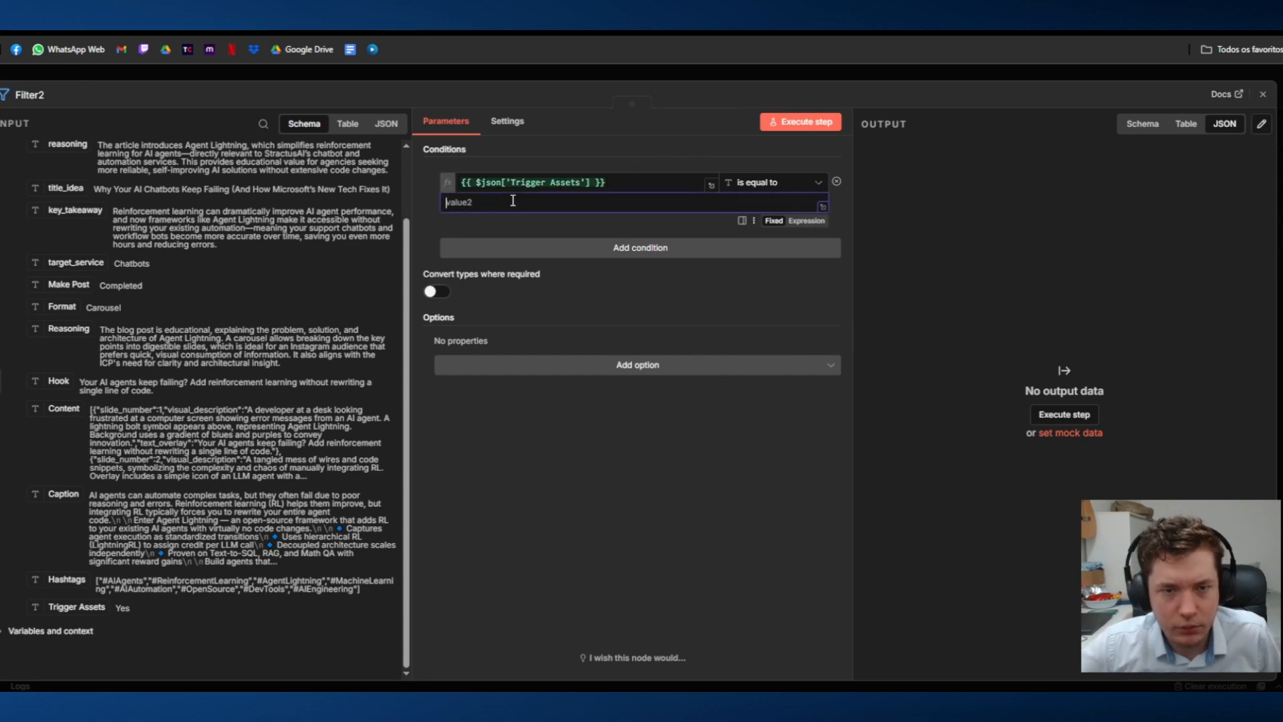
text(er)
key(ctrl+a)
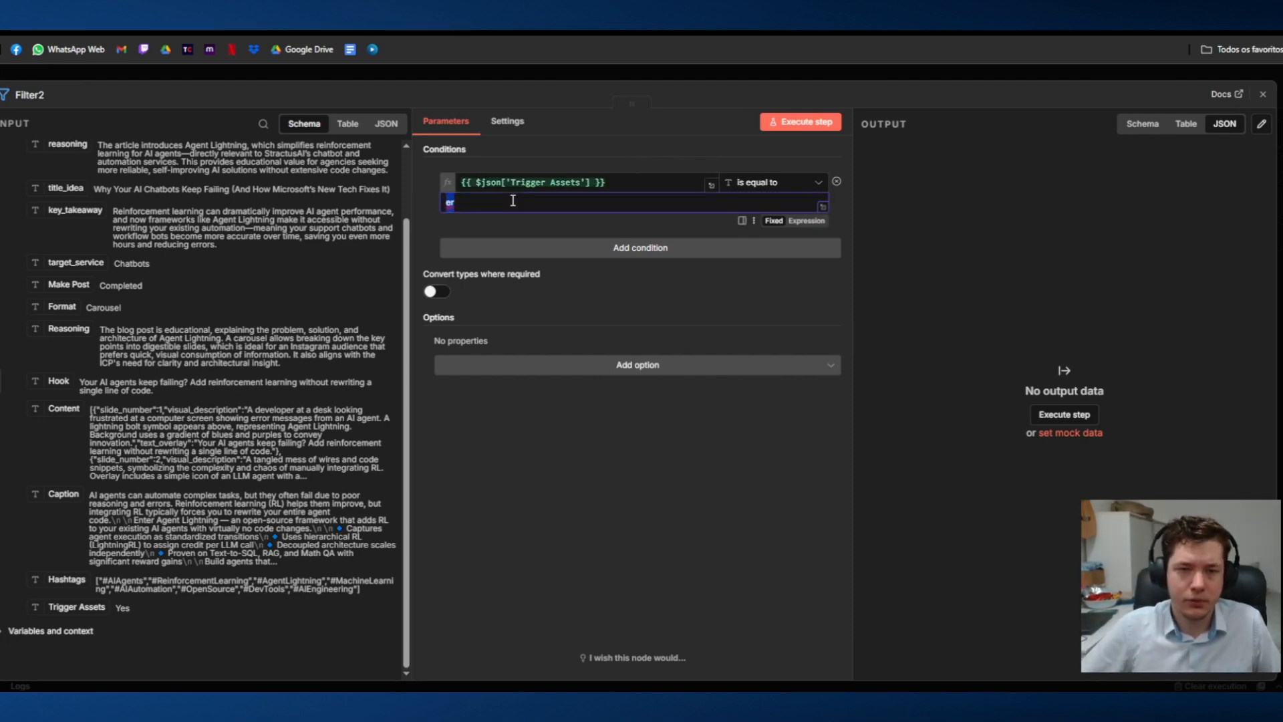
text(Yes)
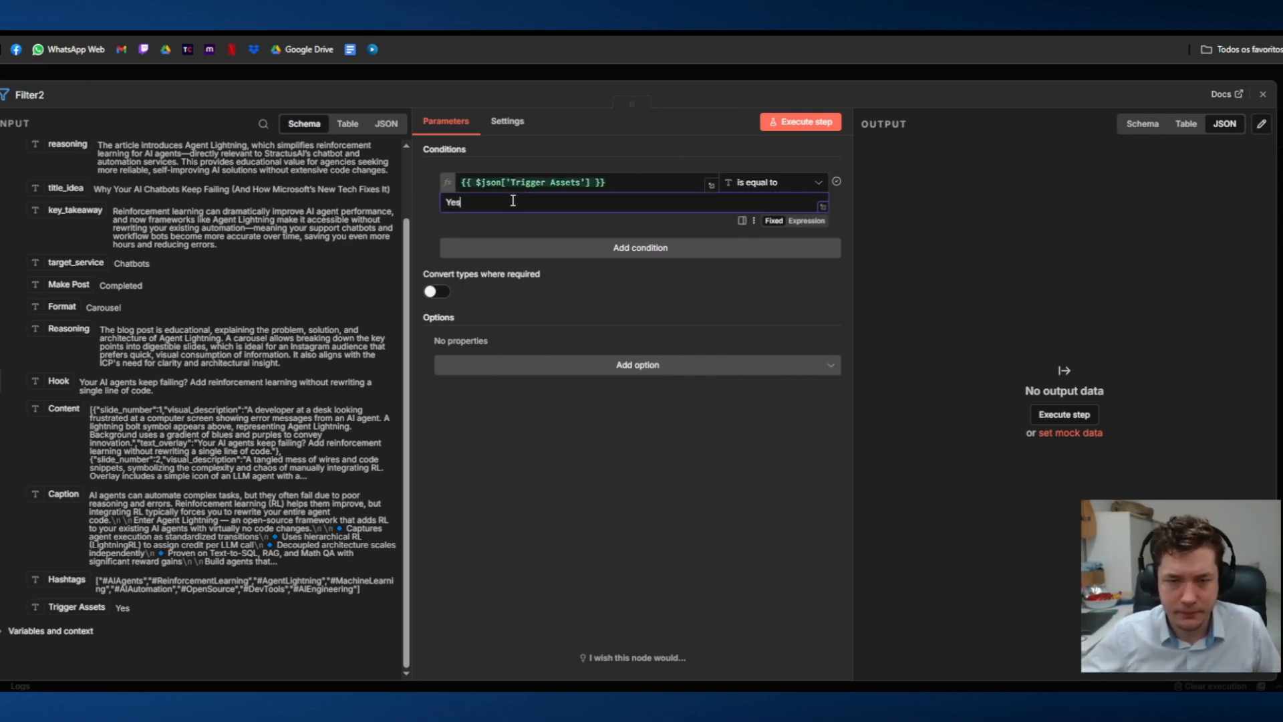
click(801, 121)
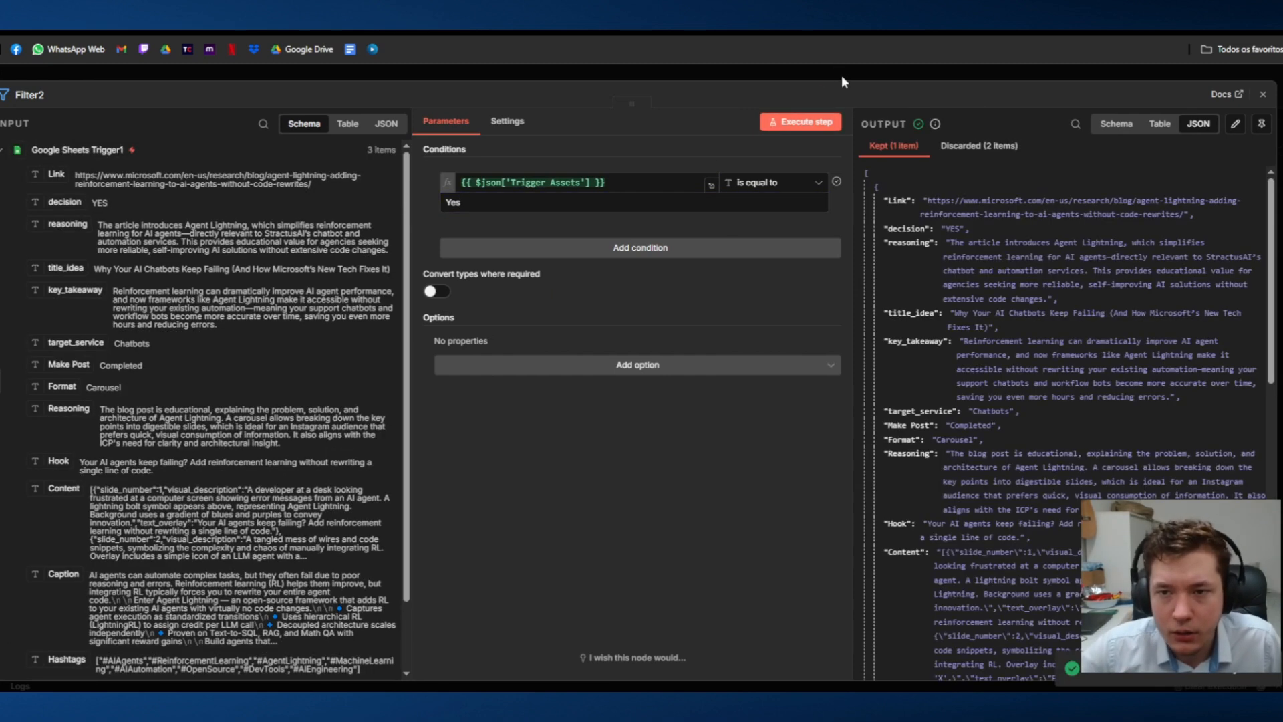
click(841, 75)
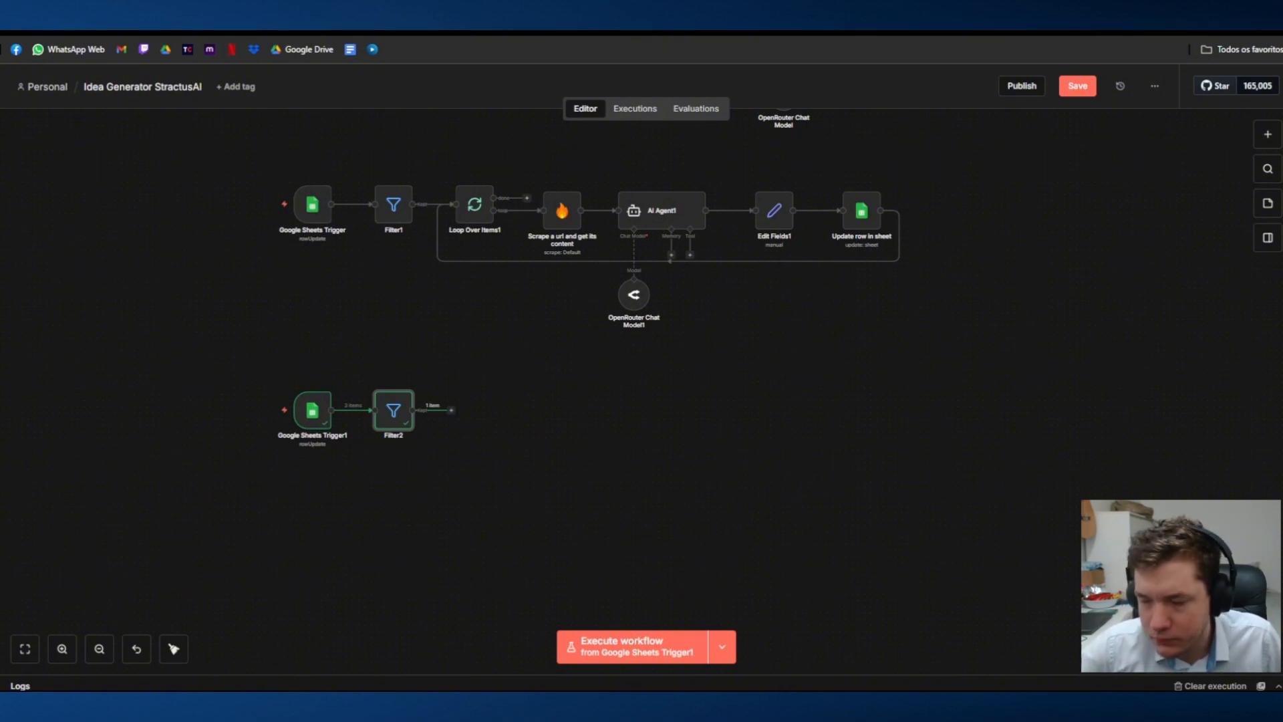
Step: Start adding a node after the new filter, and look up the Google Drive API page in the Google Cloud console in a new tab
click(451, 409)
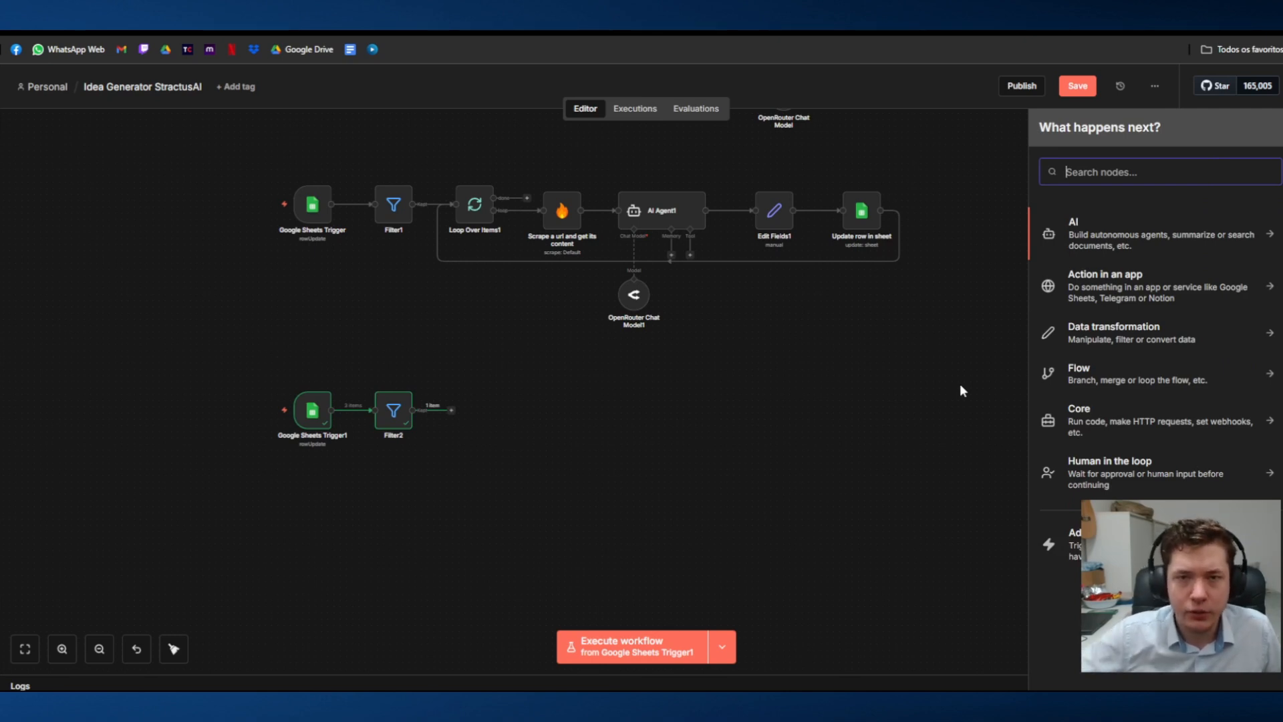
key(ctrl+t)
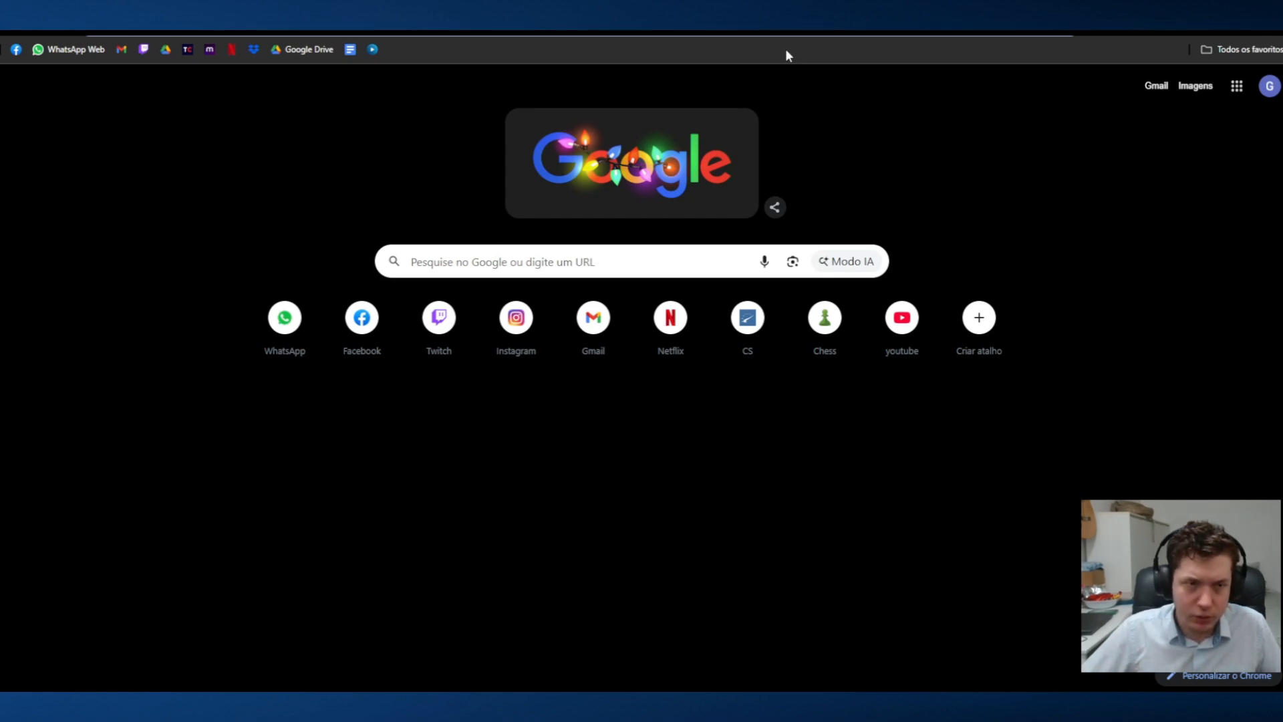
text(google)
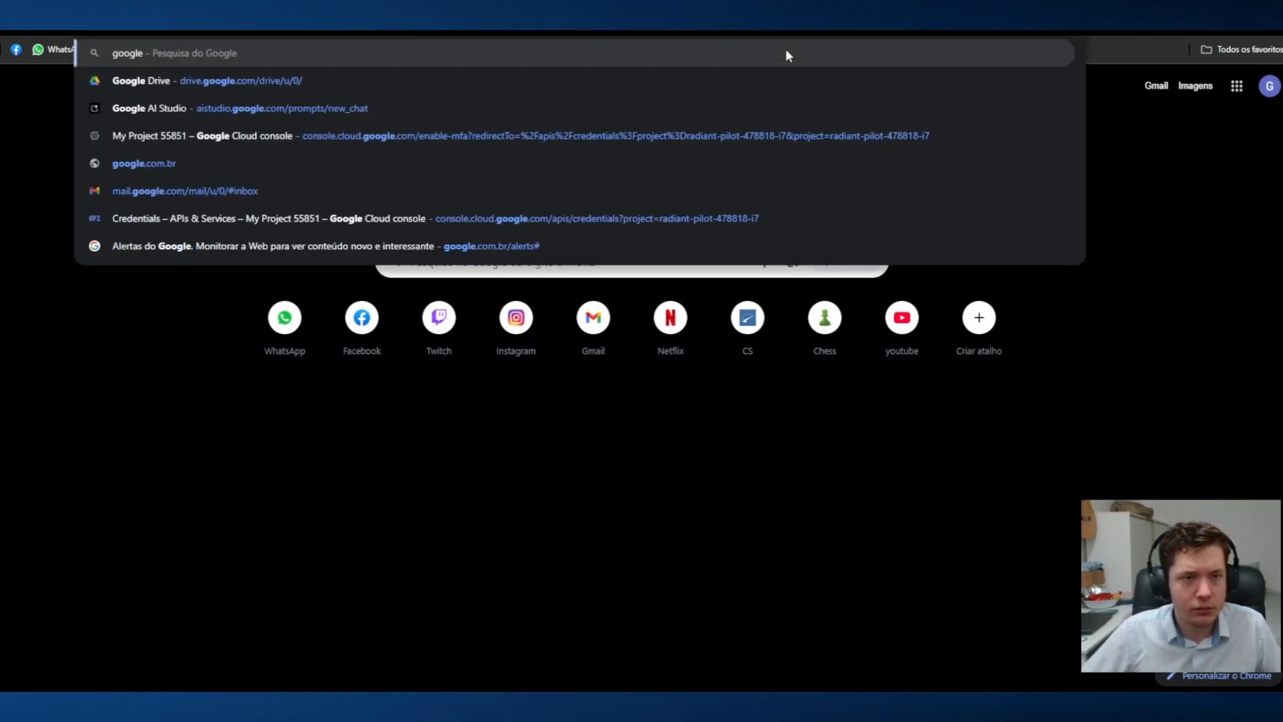
text( cloud)
key(Return)
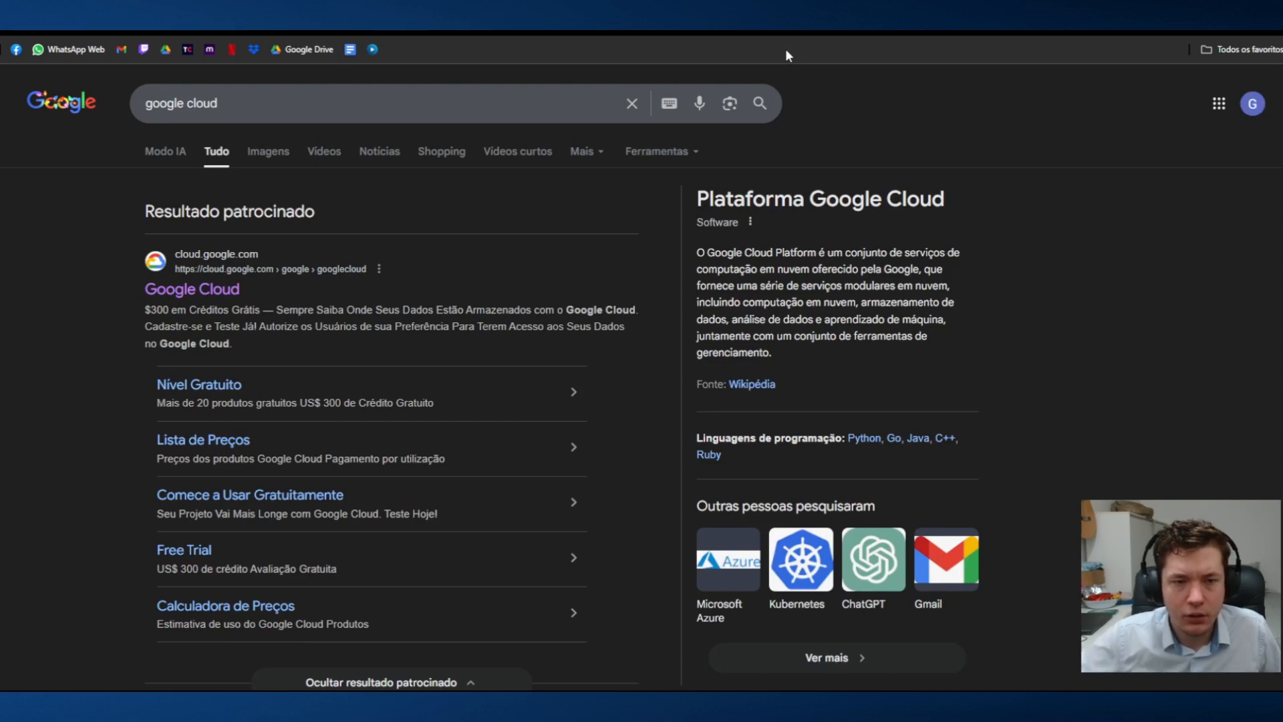
click(204, 290)
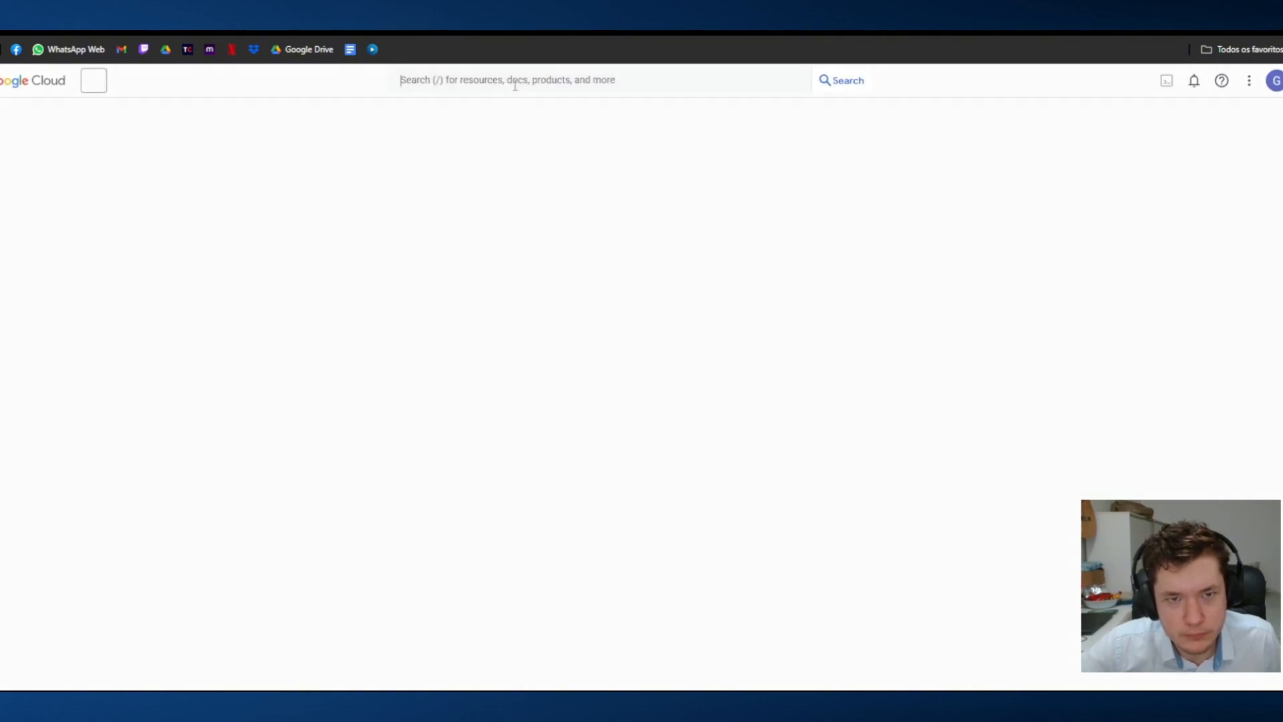
text(drive)
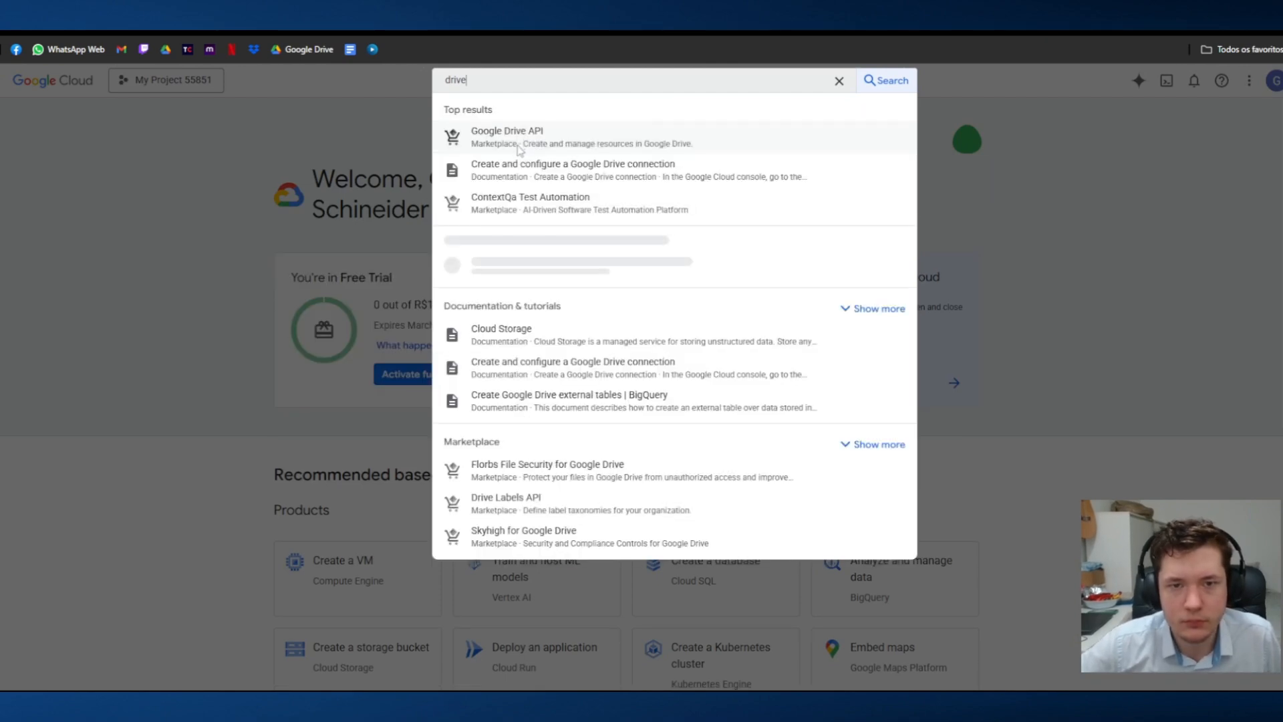
click(516, 172)
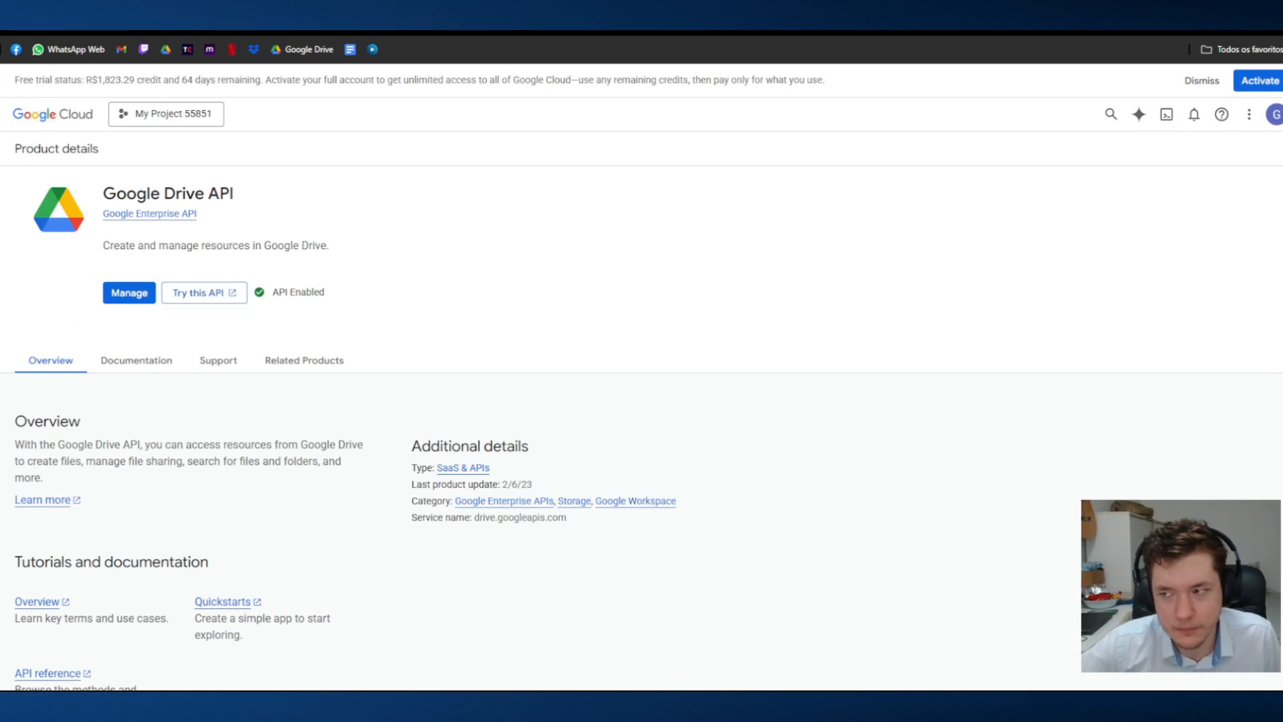
Step: Return to the n8n workflow and add a Google Drive Create folder node after the new filter
click(441, 32)
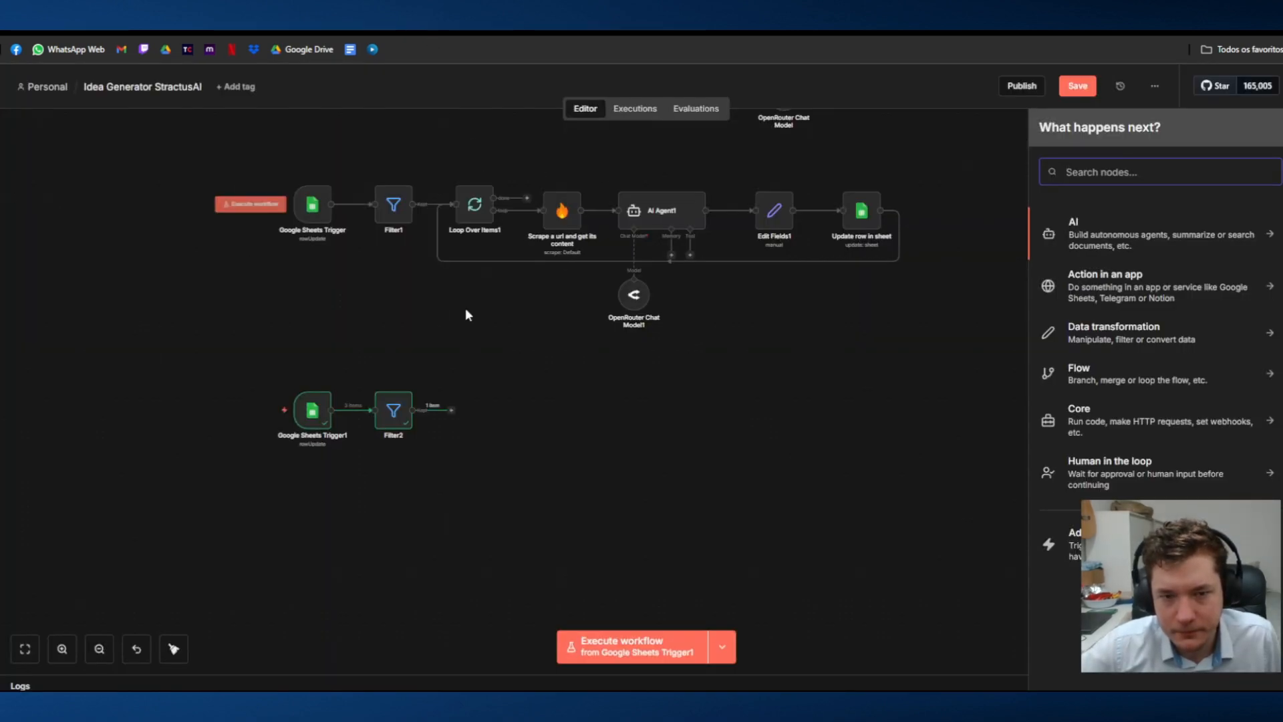
drag(536, 297, 510, 288)
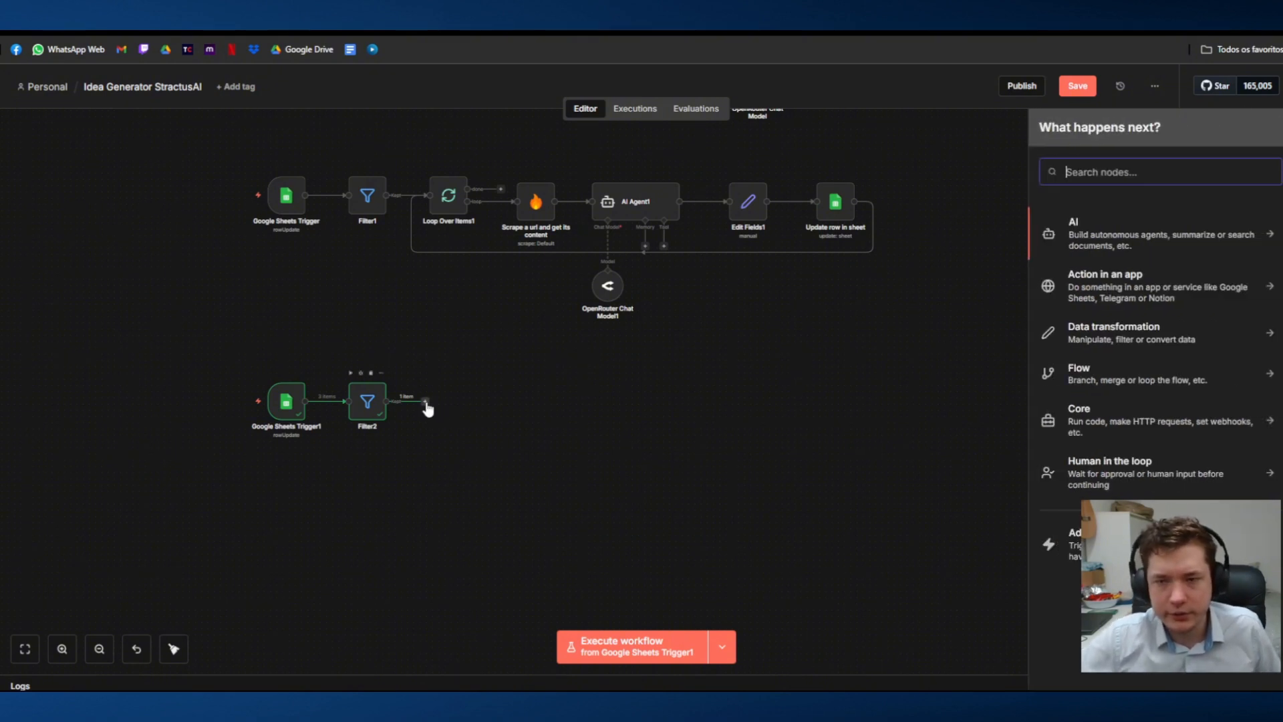
text(drive)
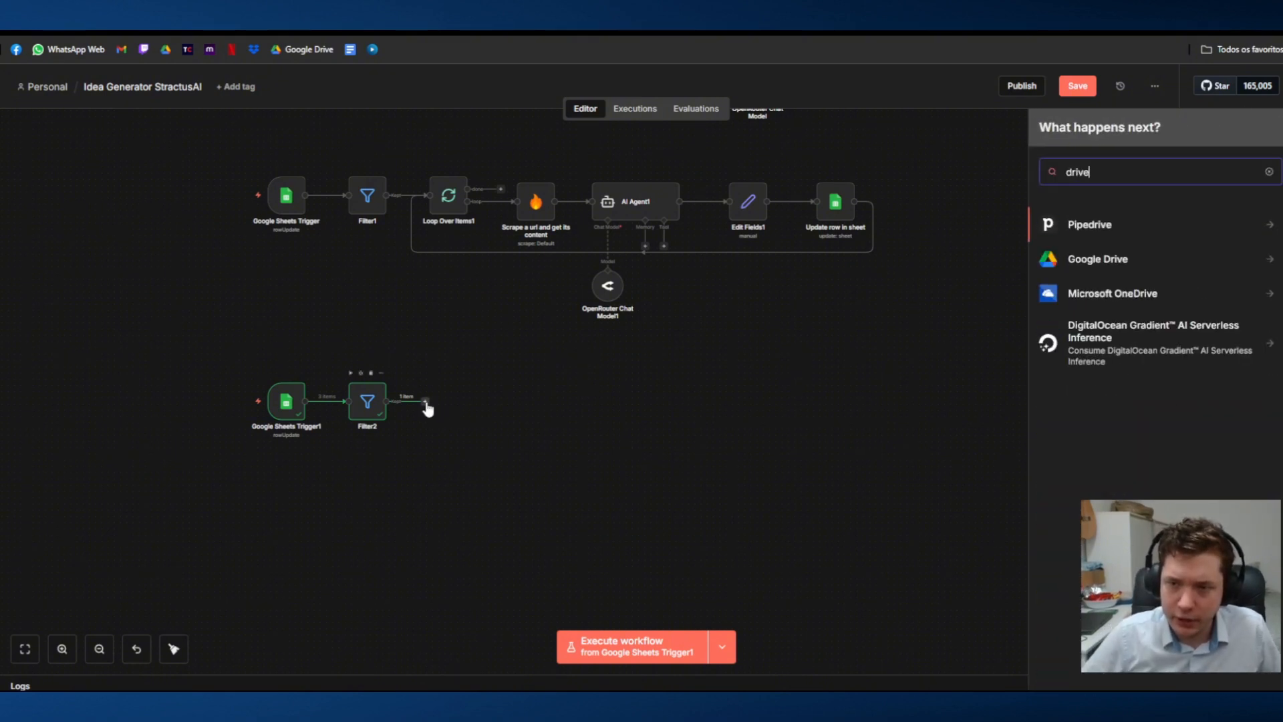
click(1184, 266)
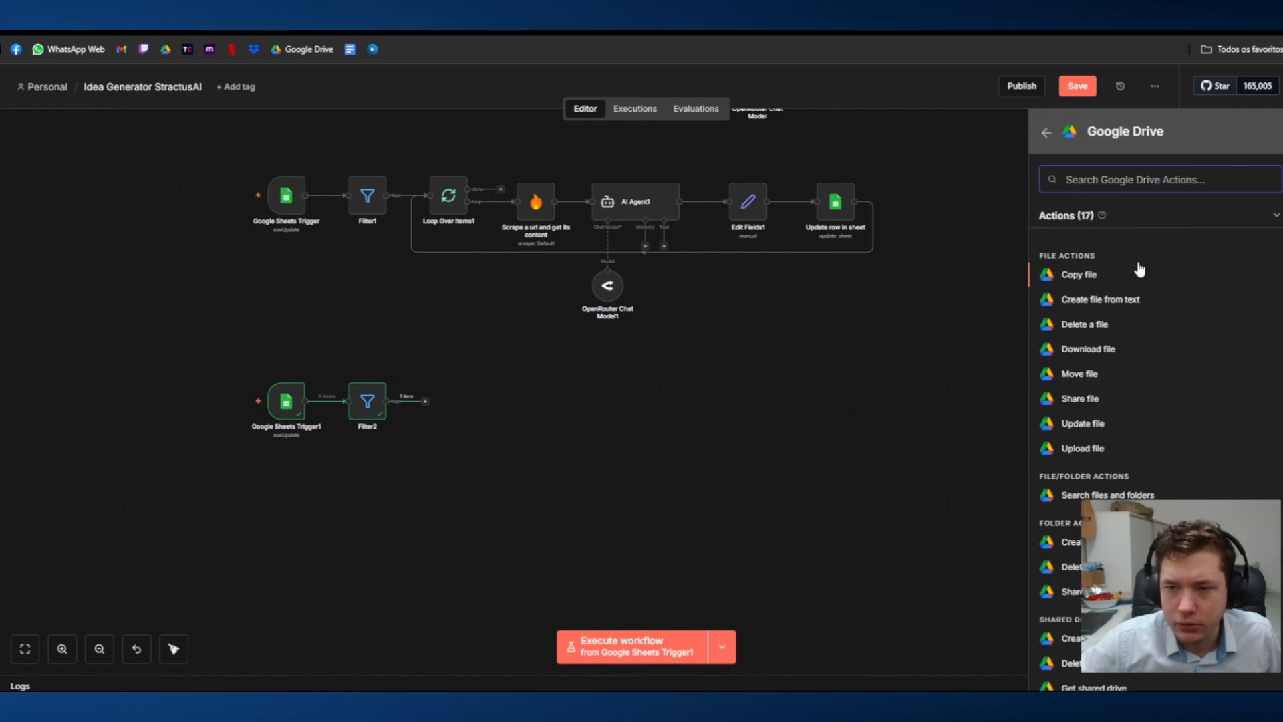
scroll(1118, 315, down, 2)
scroll(1117, 301, up, 1)
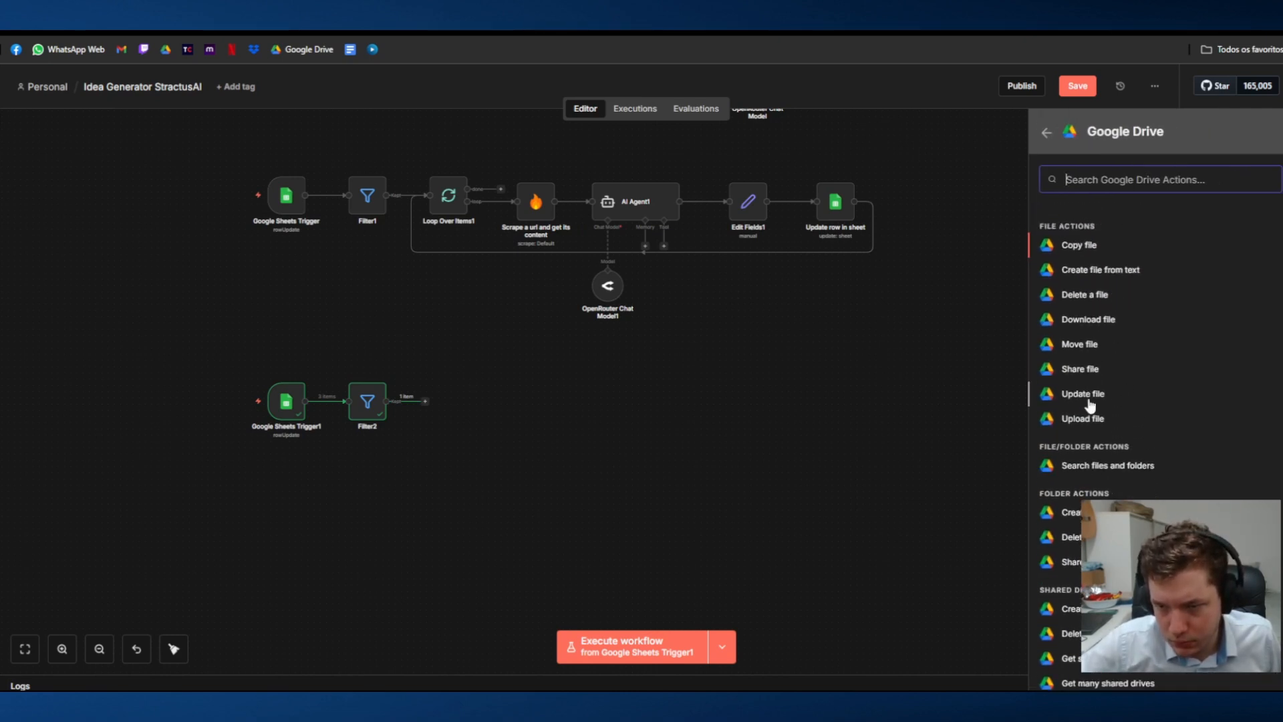
scroll(1096, 401, down, 1)
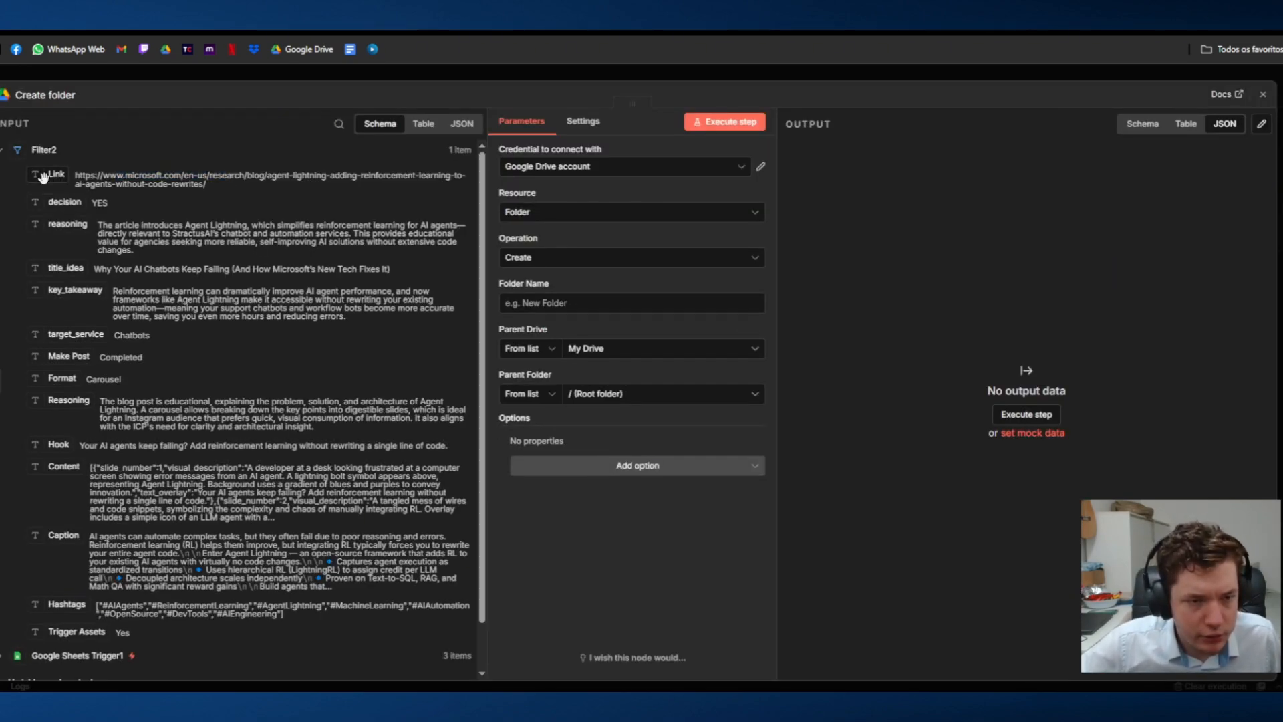
Step: Set the Create folder node's folder name to the Link field, keeping the root folder of My Drive as parent
drag(40, 175, 511, 303)
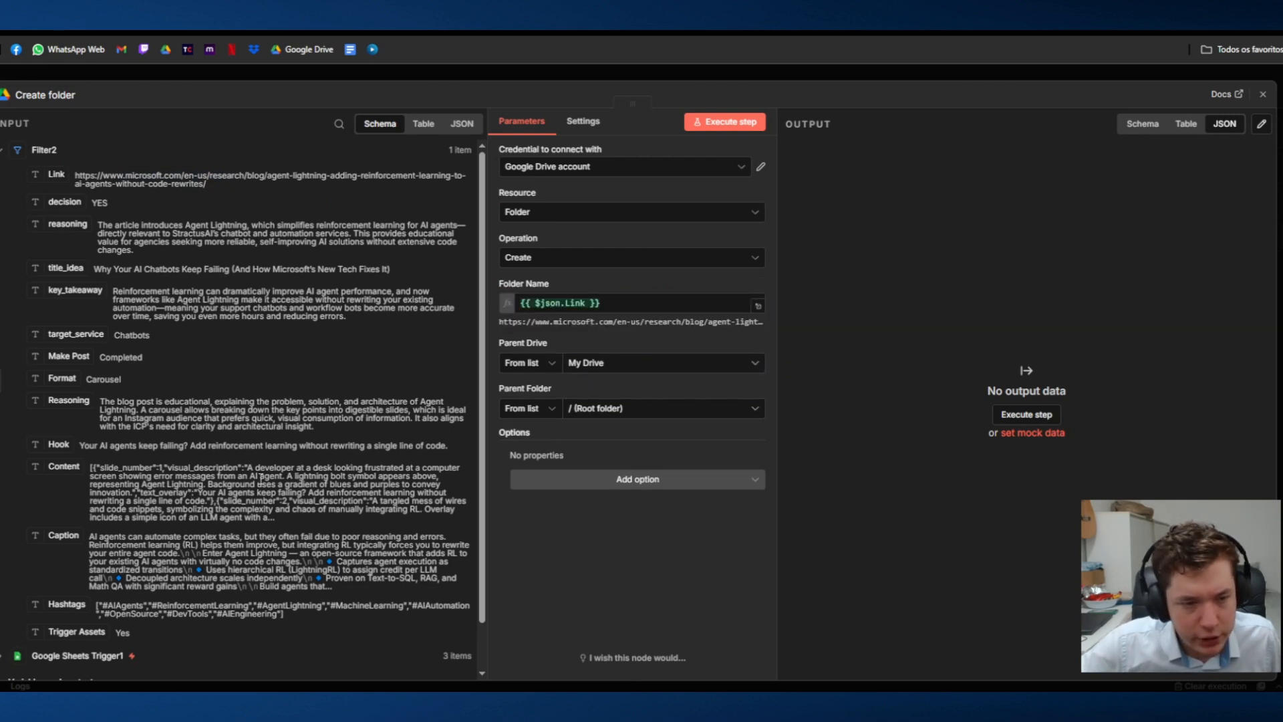
click(696, 410)
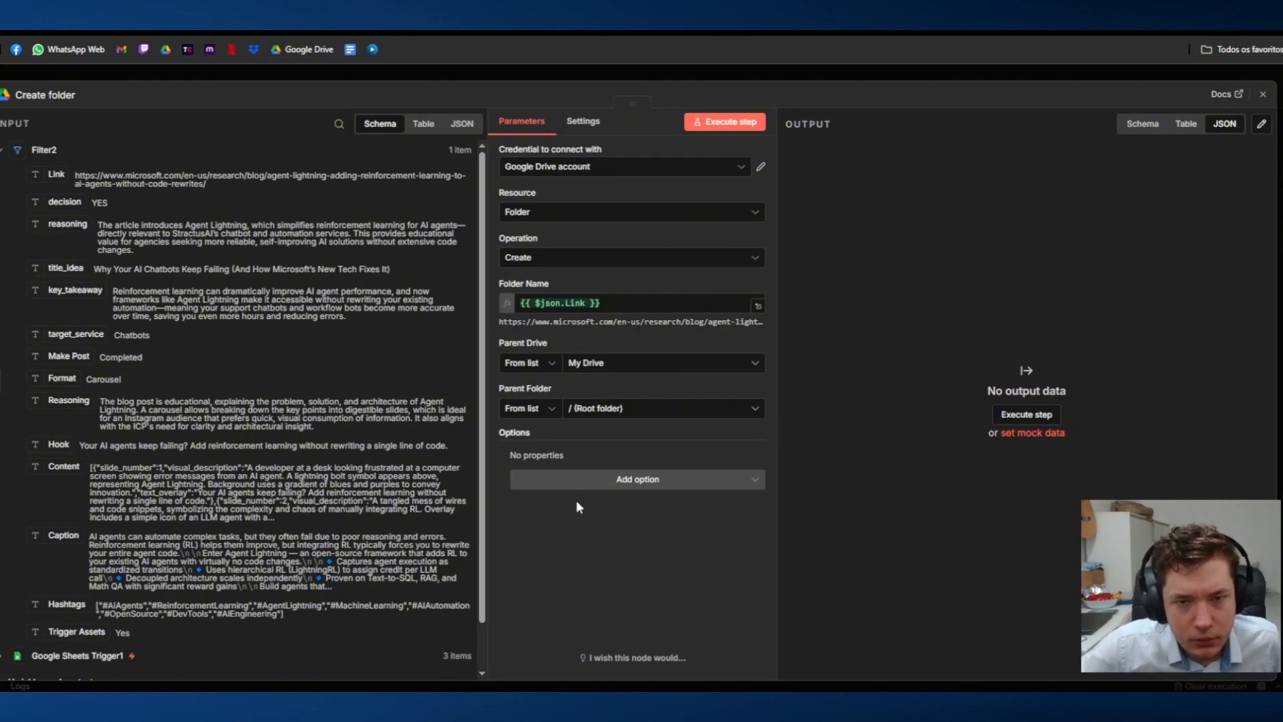
click(808, 78)
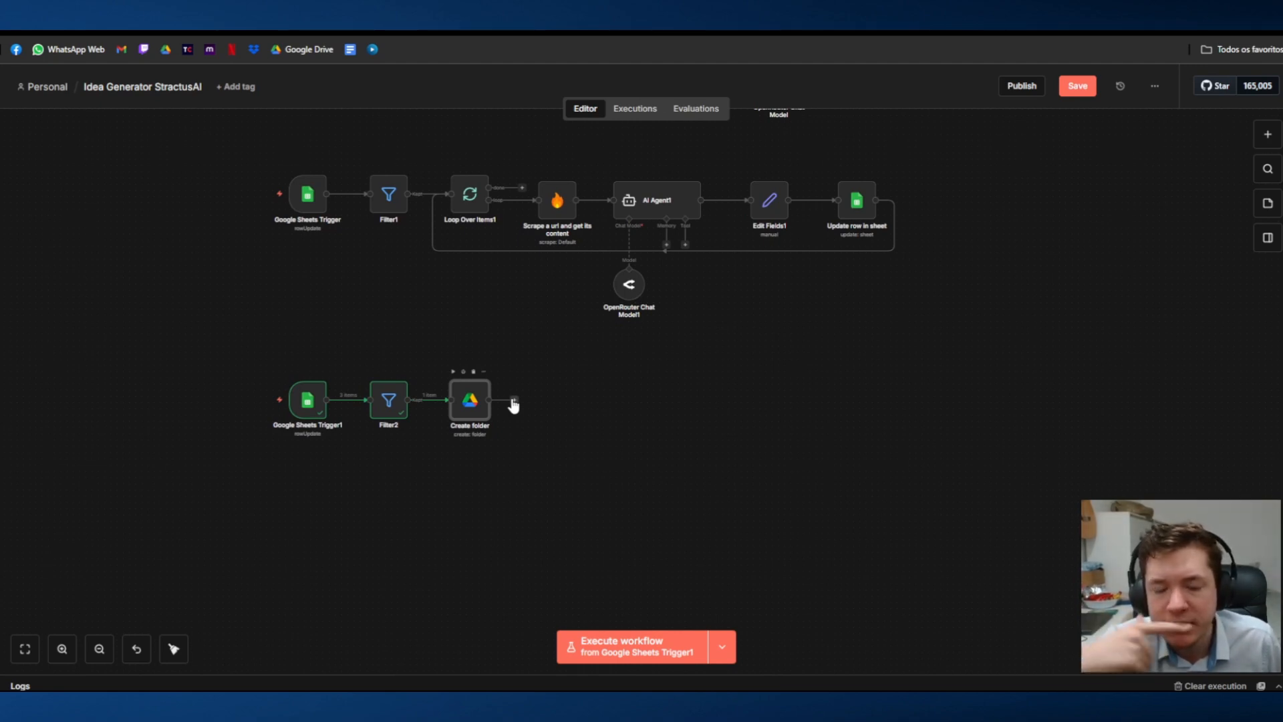
Step: Move the Create folder node further along and insert a Loop Over Items node between the new filter and it
drag(470, 410, 582, 409)
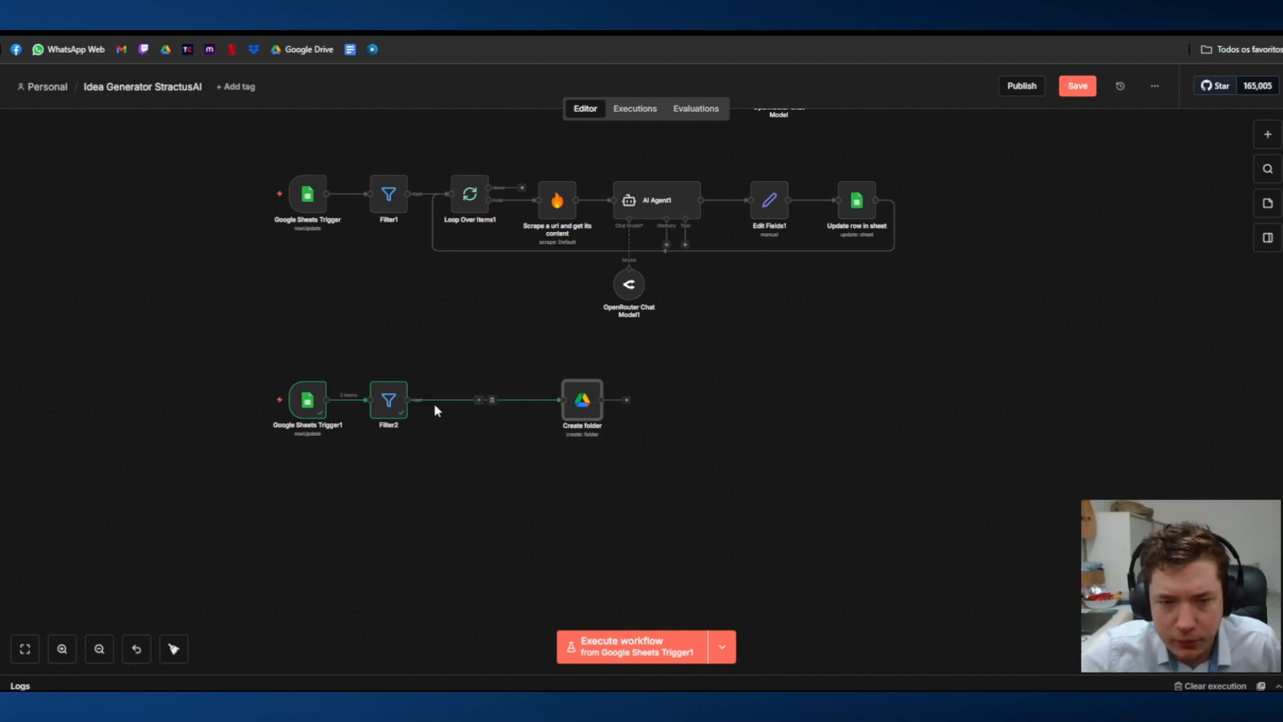
click(478, 401)
text(ki)
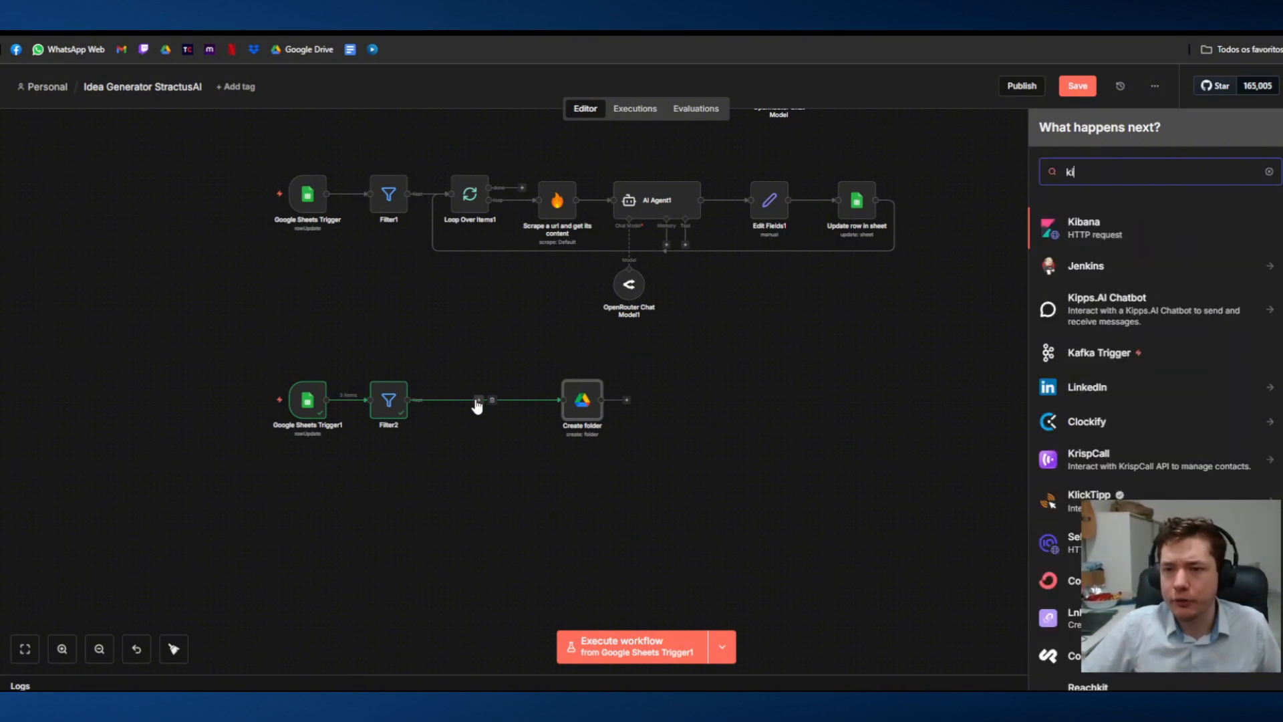
key(BackSpace)
key(BackSpace)
text(loop)
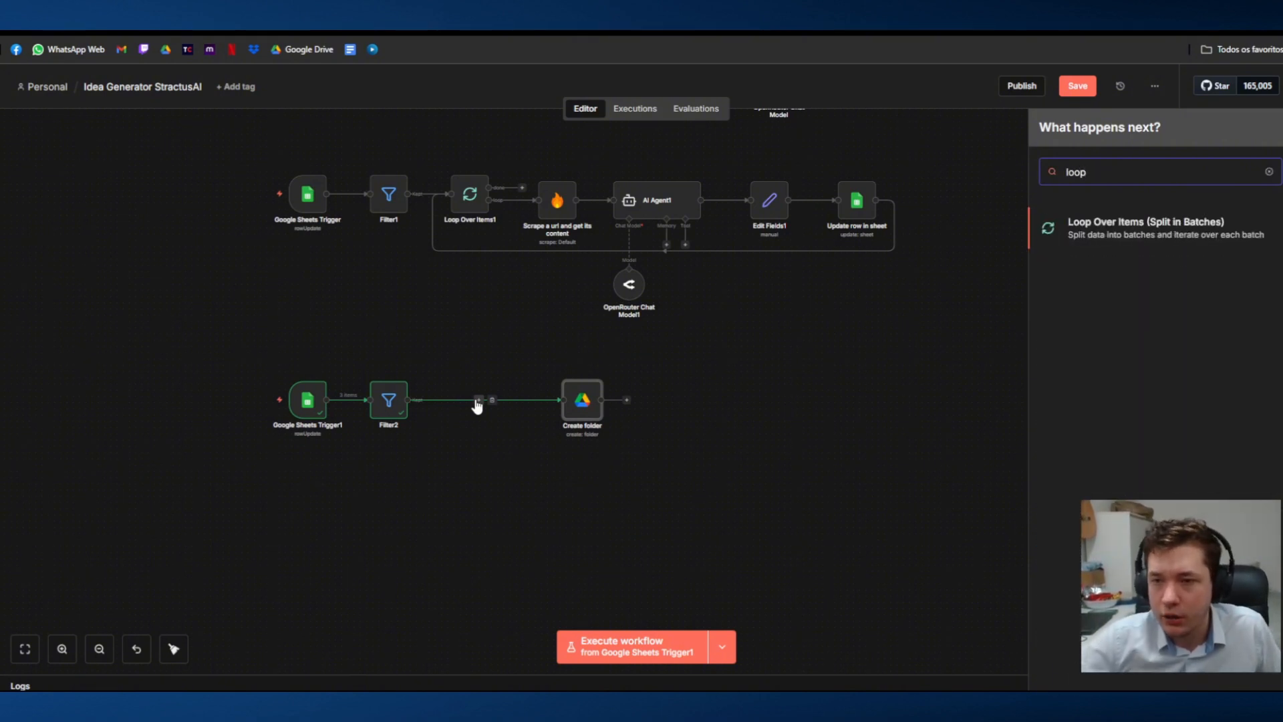
click(1110, 229)
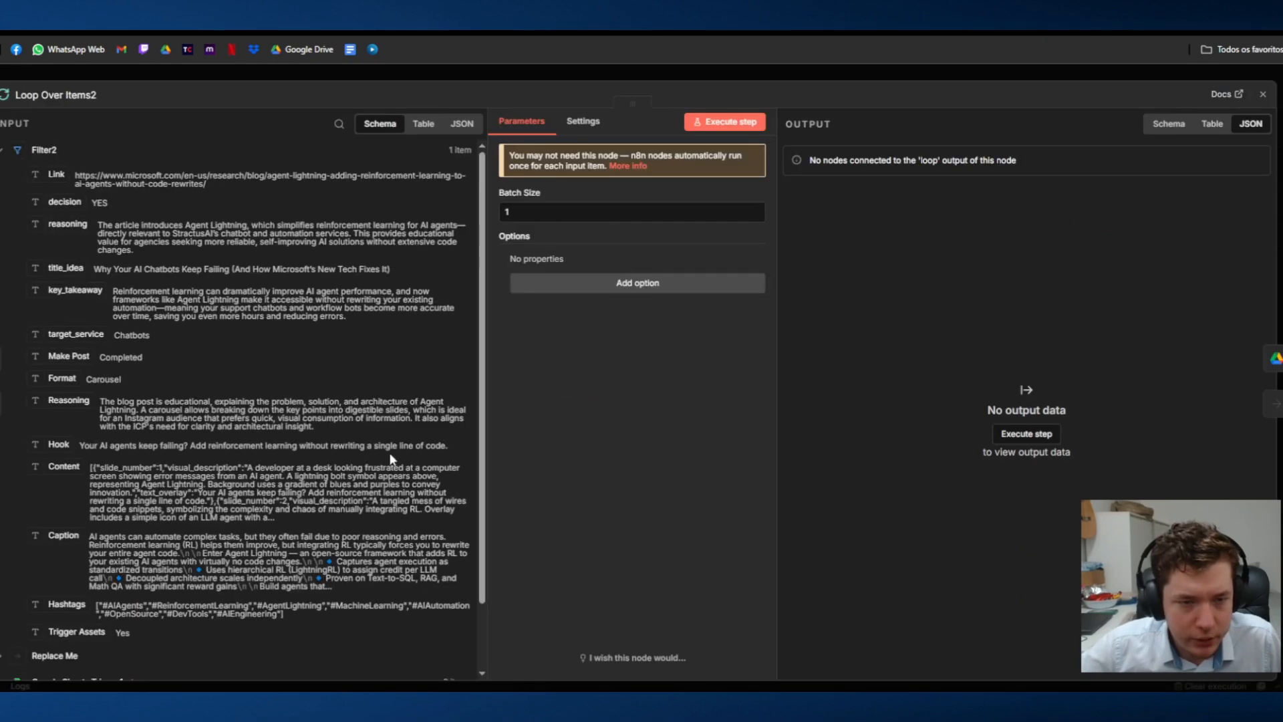
key(Escape)
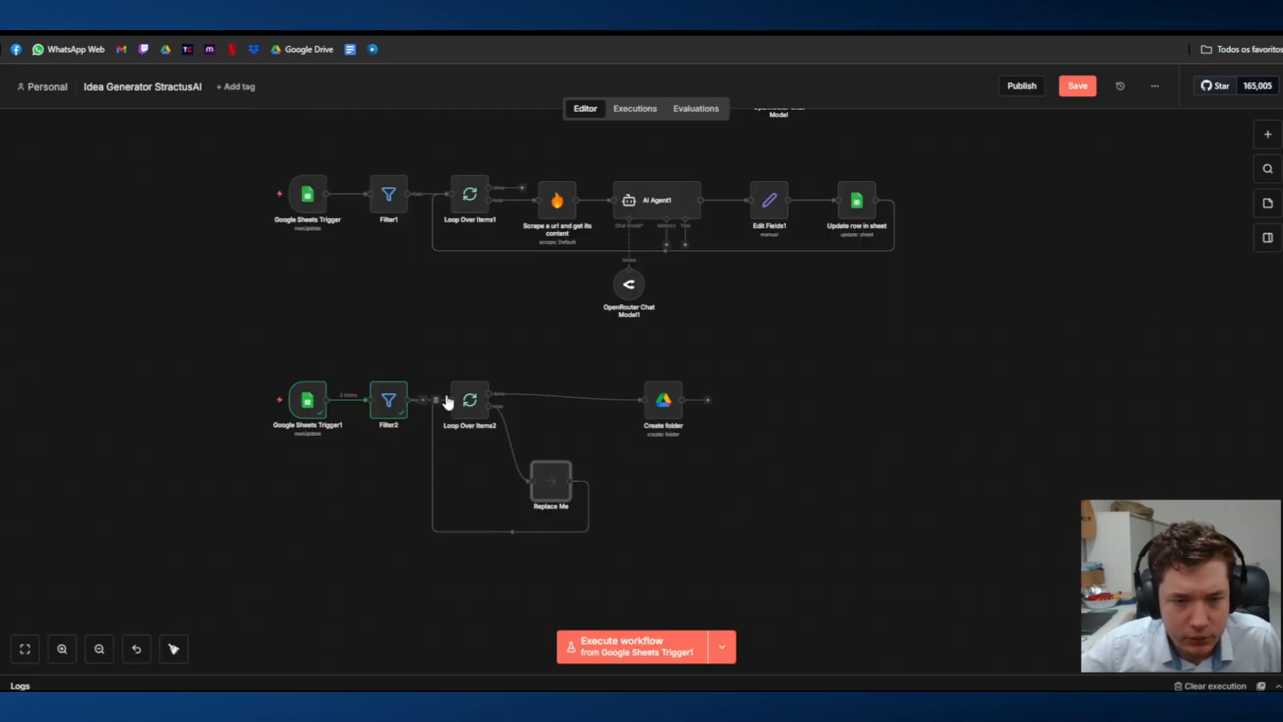
Step: Remove the placeholder node and its loop-back connection, and reconnect Create folder from the loop node's done output to its loop output
click(553, 454)
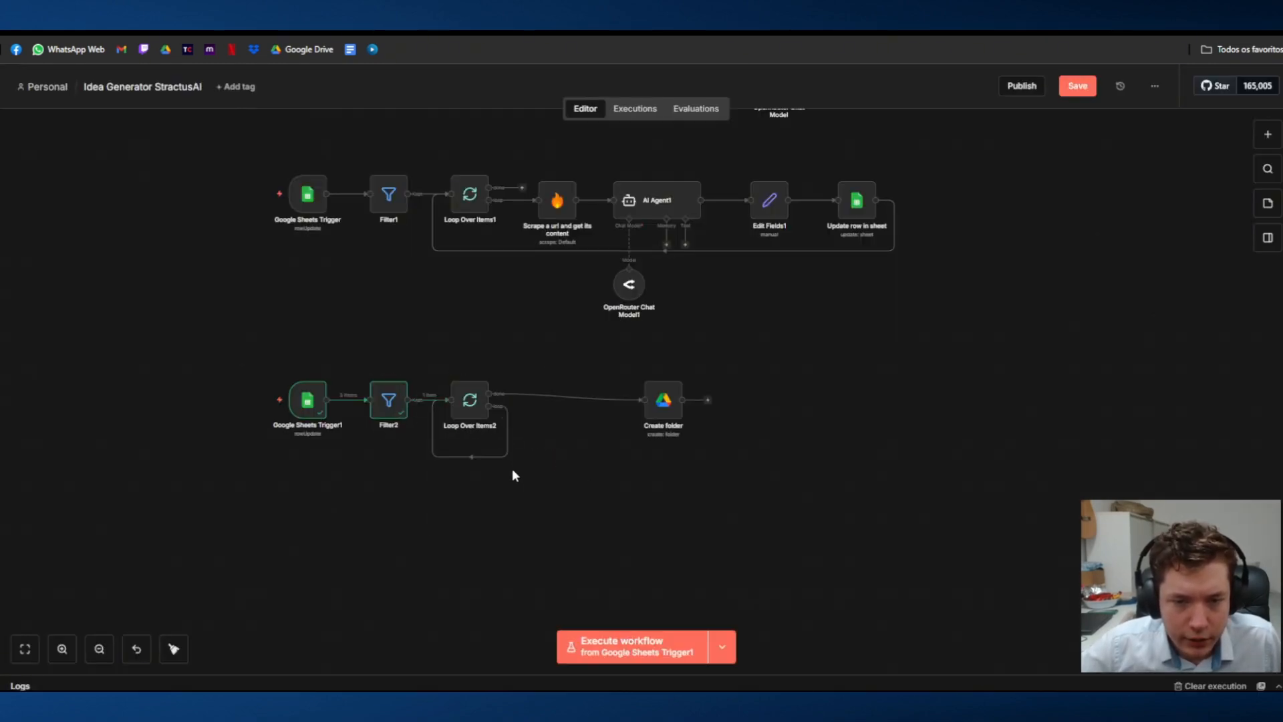
click(477, 457)
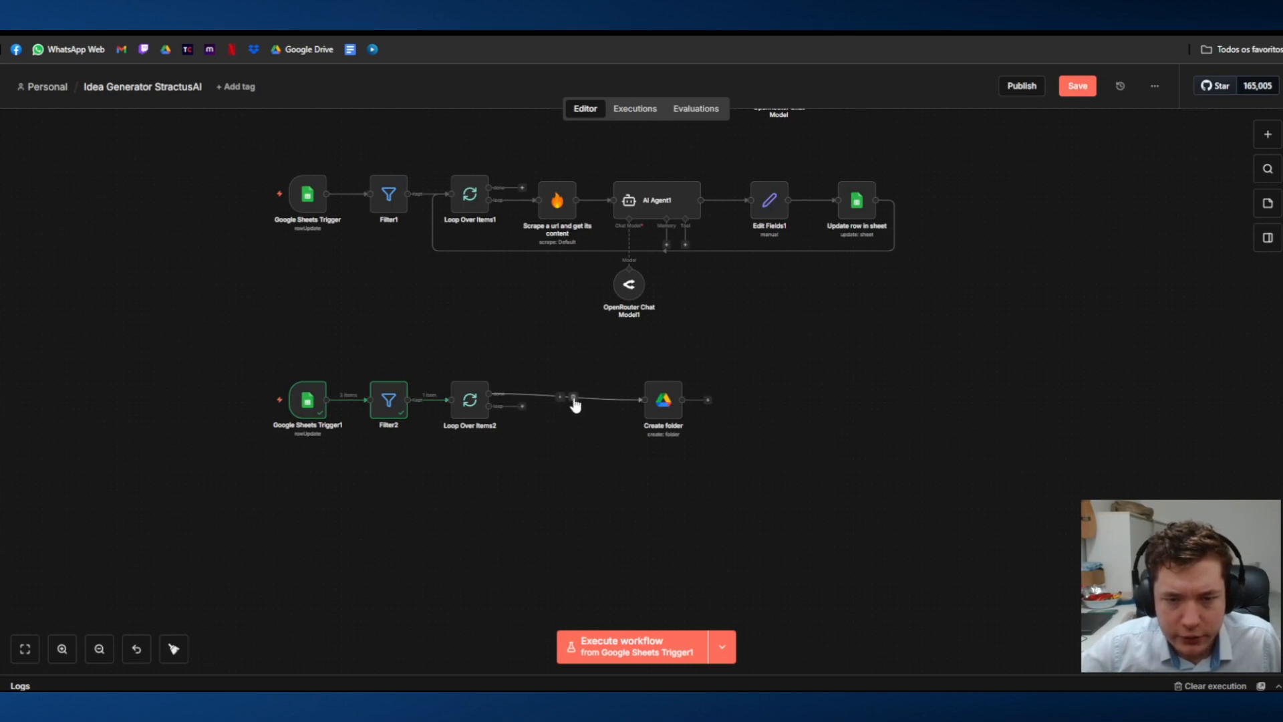
click(573, 399)
drag(522, 406, 567, 406)
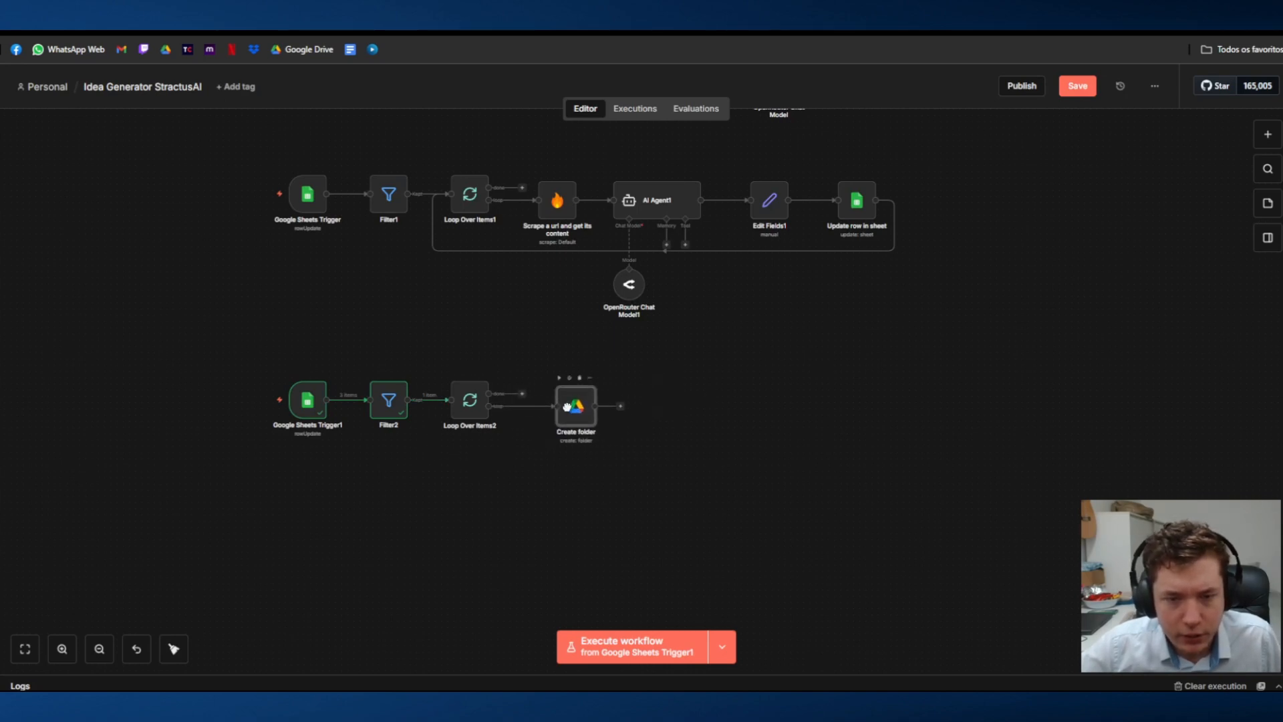
Step: Execute the new loop node and check the input data reaching the Create folder node
click(454, 372)
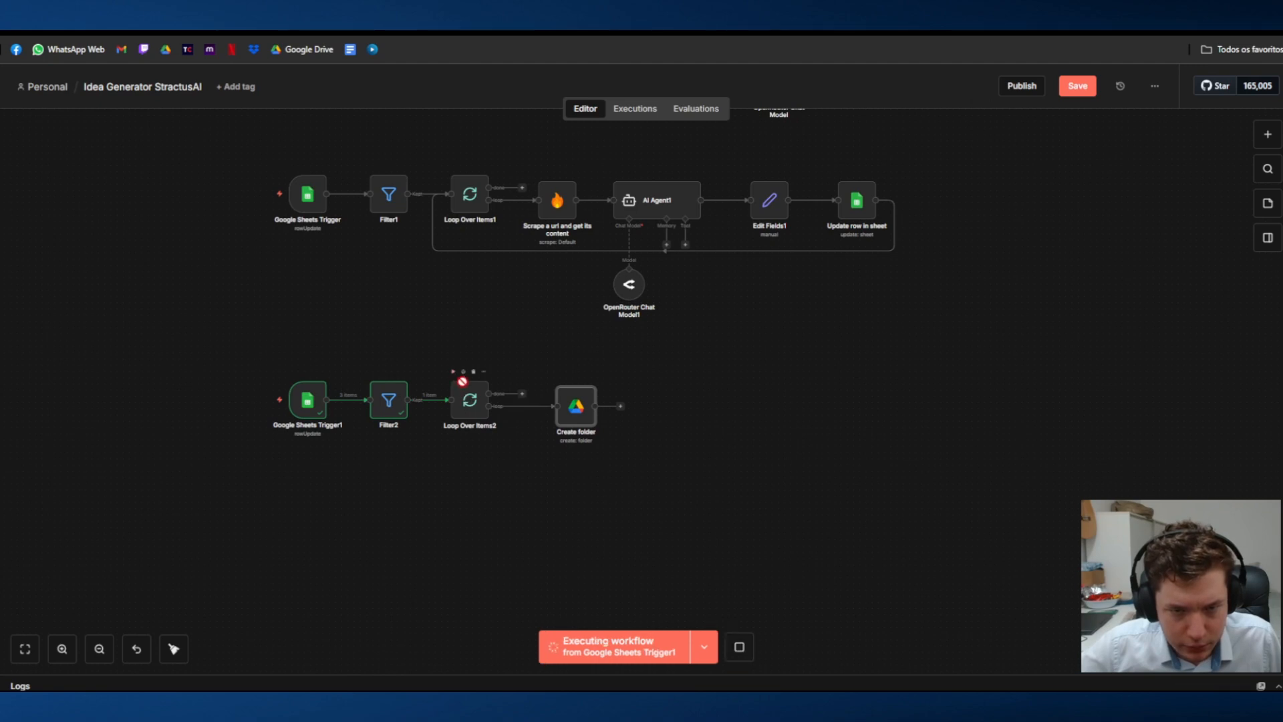
double_click(578, 407)
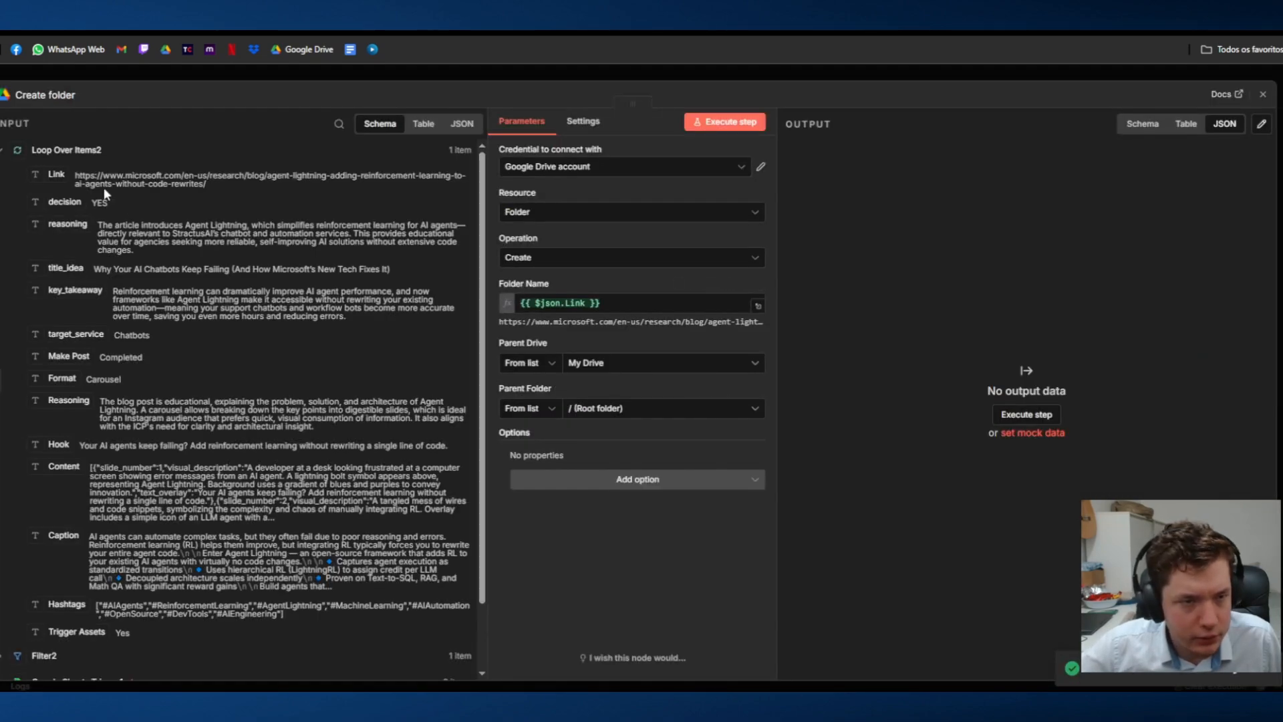
click(824, 66)
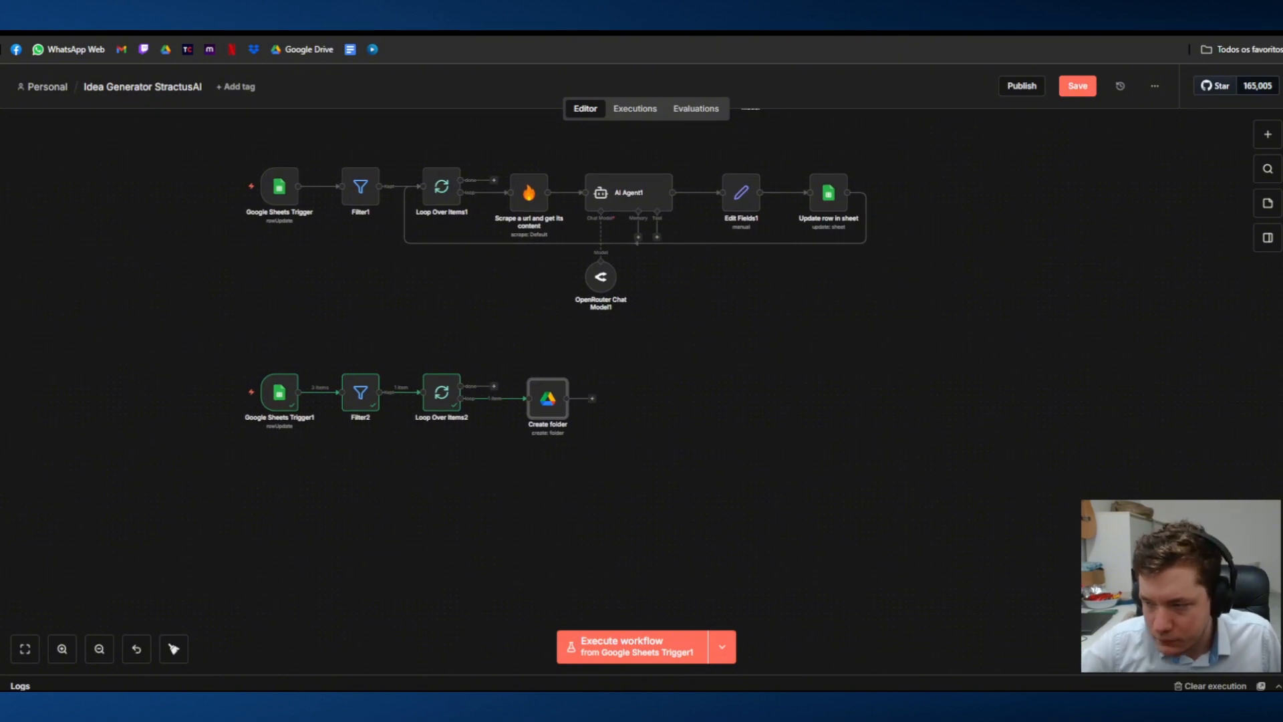
Step: Add an Edit Fields (Set) node after the Create folder node
click(592, 400)
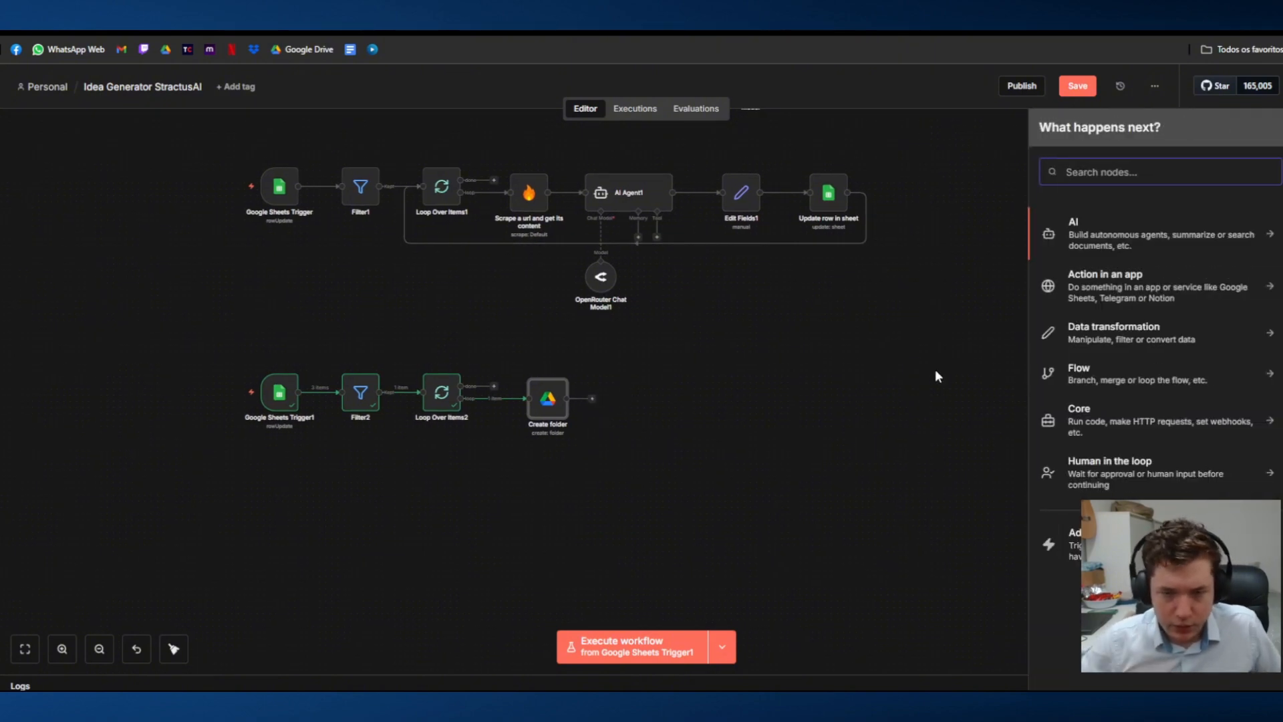
text(edut)
key(BackSpace)
key(BackSpace)
text(it)
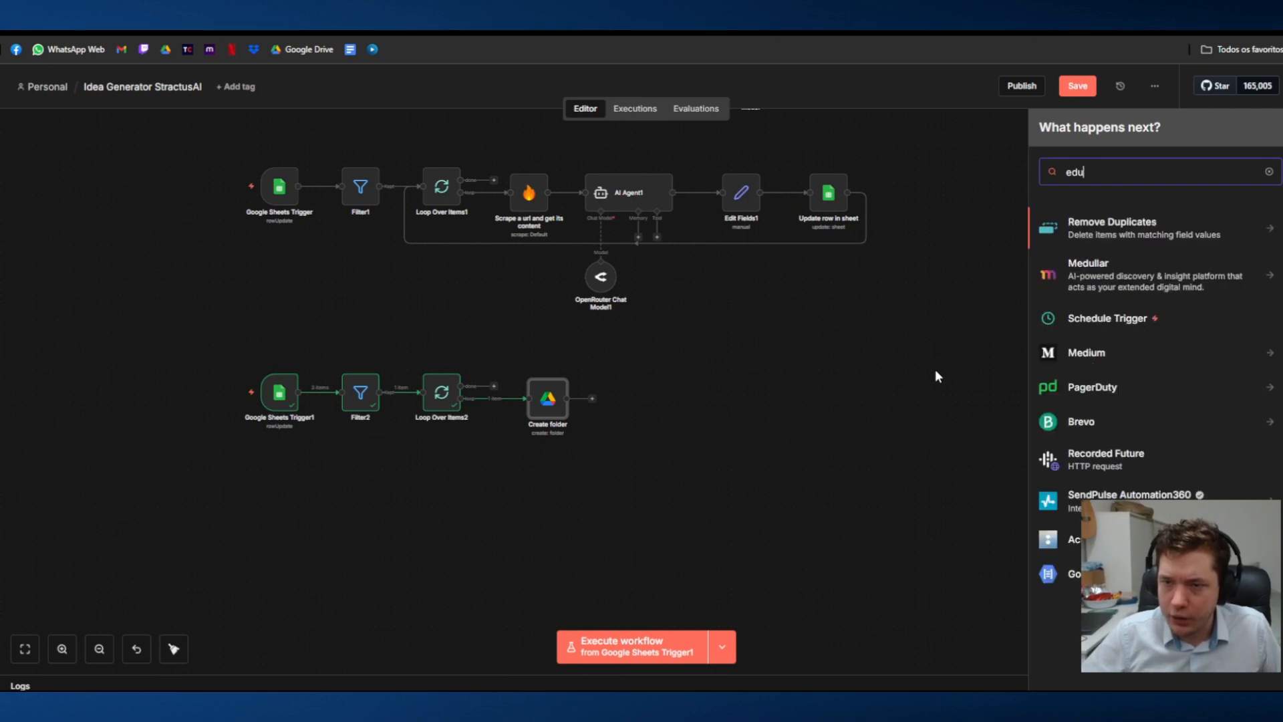
text( f)
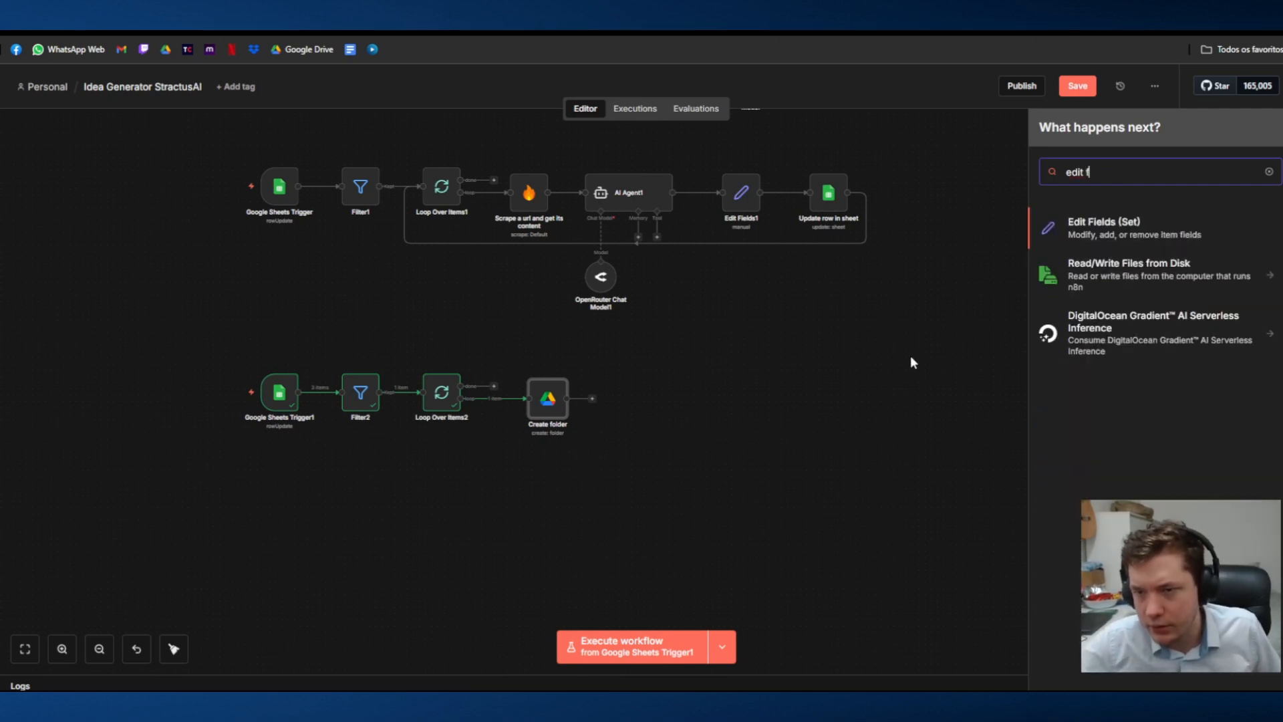
click(1141, 240)
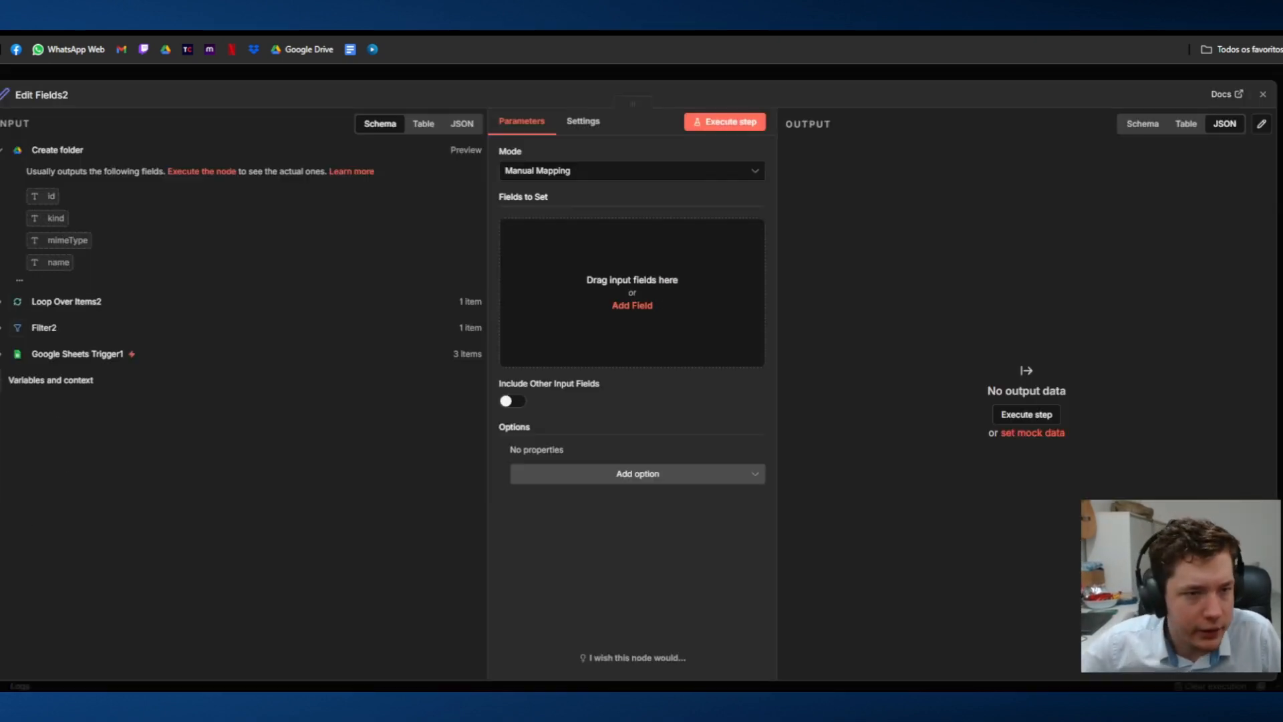
Step: Add a Content field of type Array to the Edit Fields node and execute the node
click(2, 305)
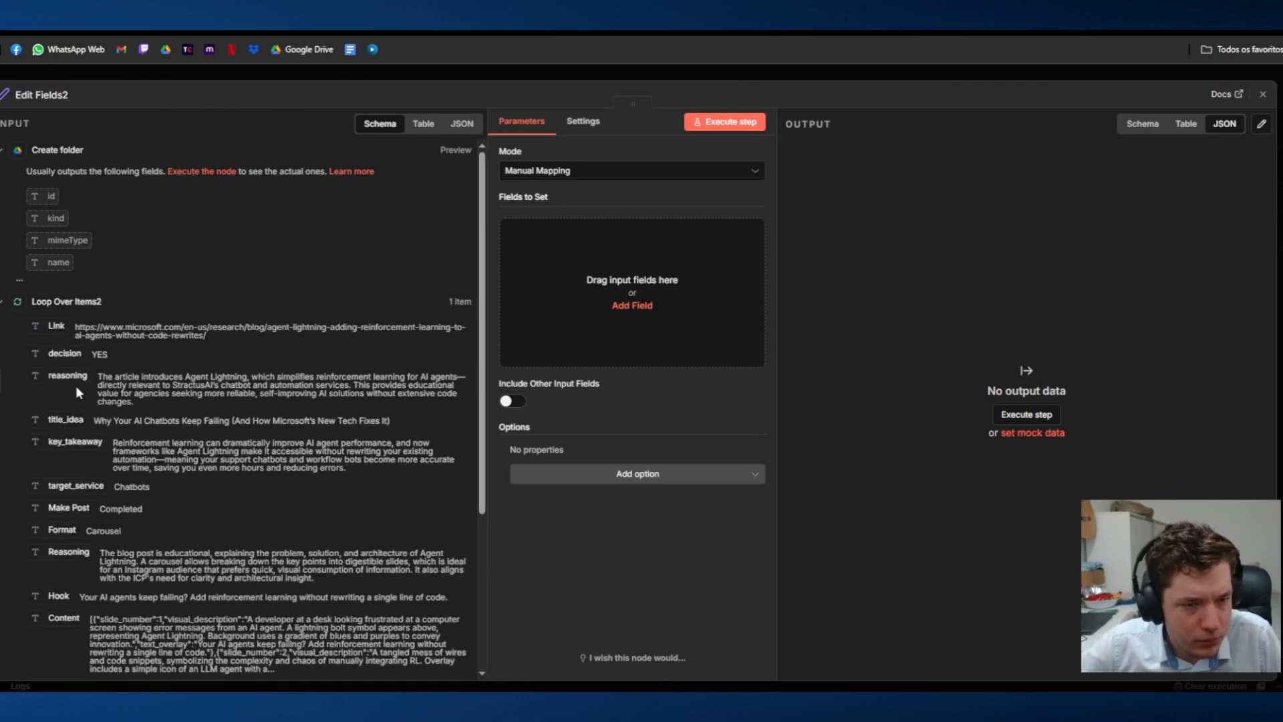
scroll(75, 387, down, 3)
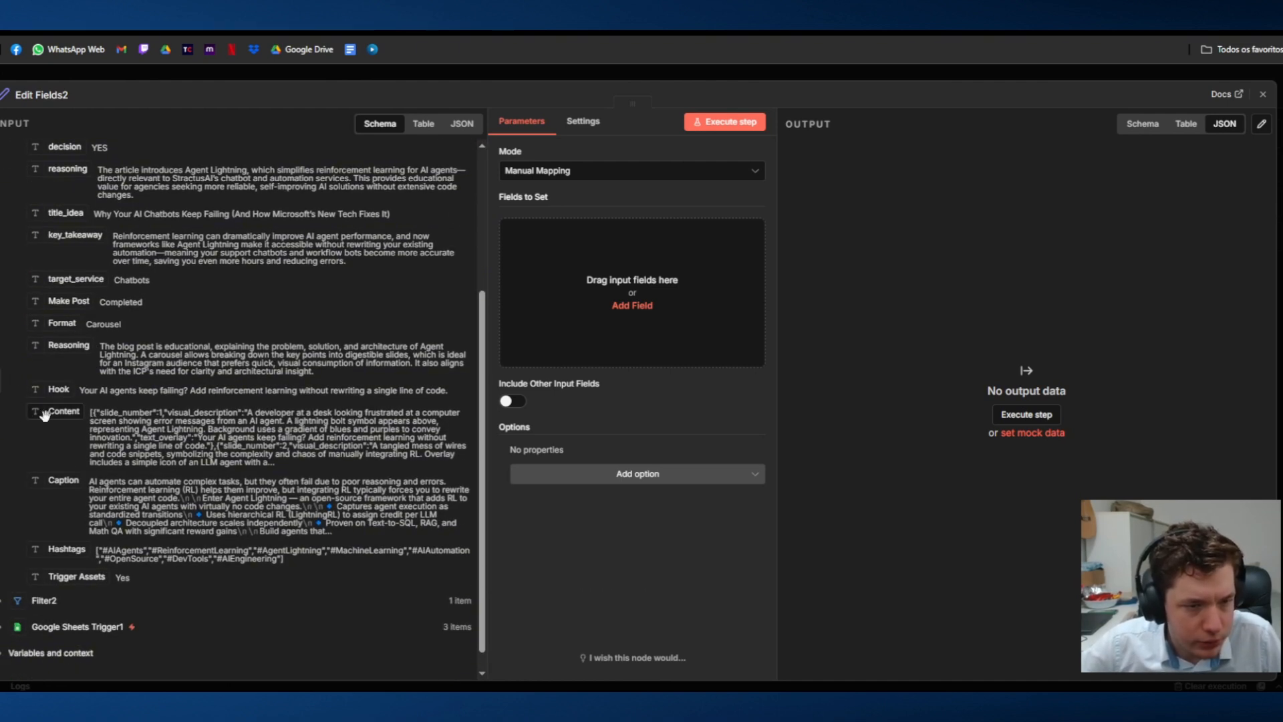
drag(45, 414, 632, 297)
drag(63, 407, 655, 232)
click(542, 256)
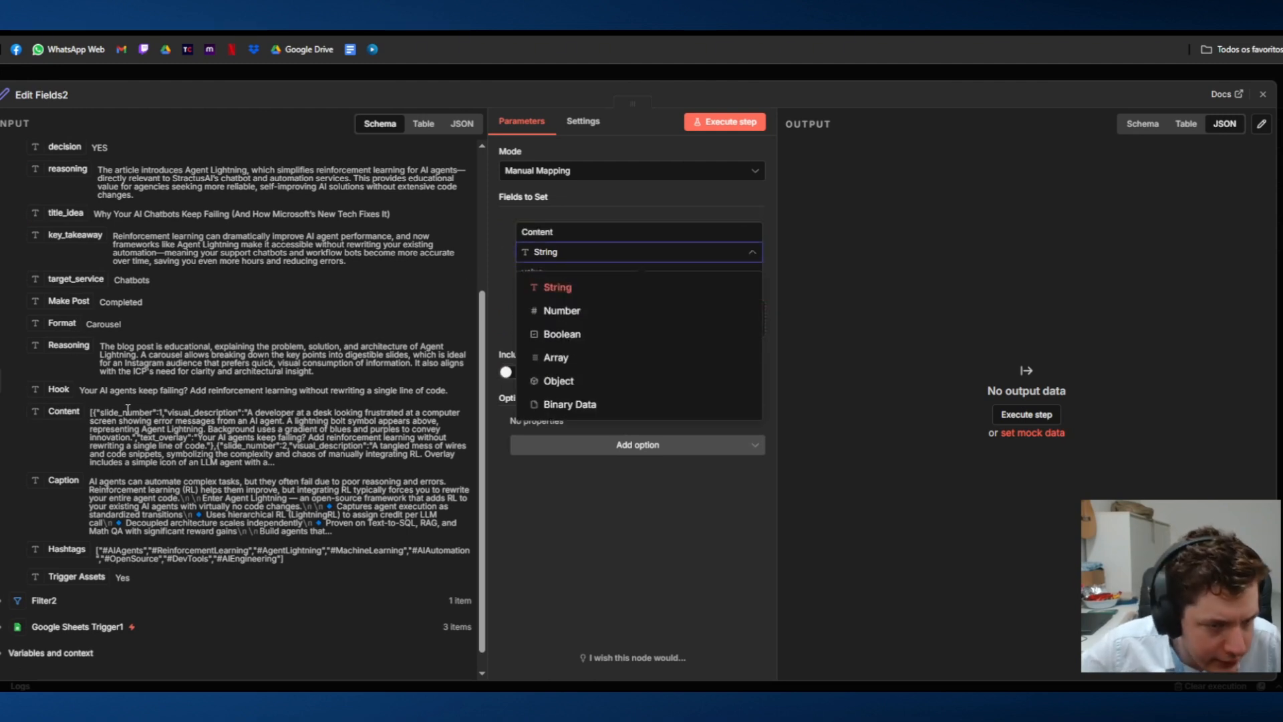
click(684, 356)
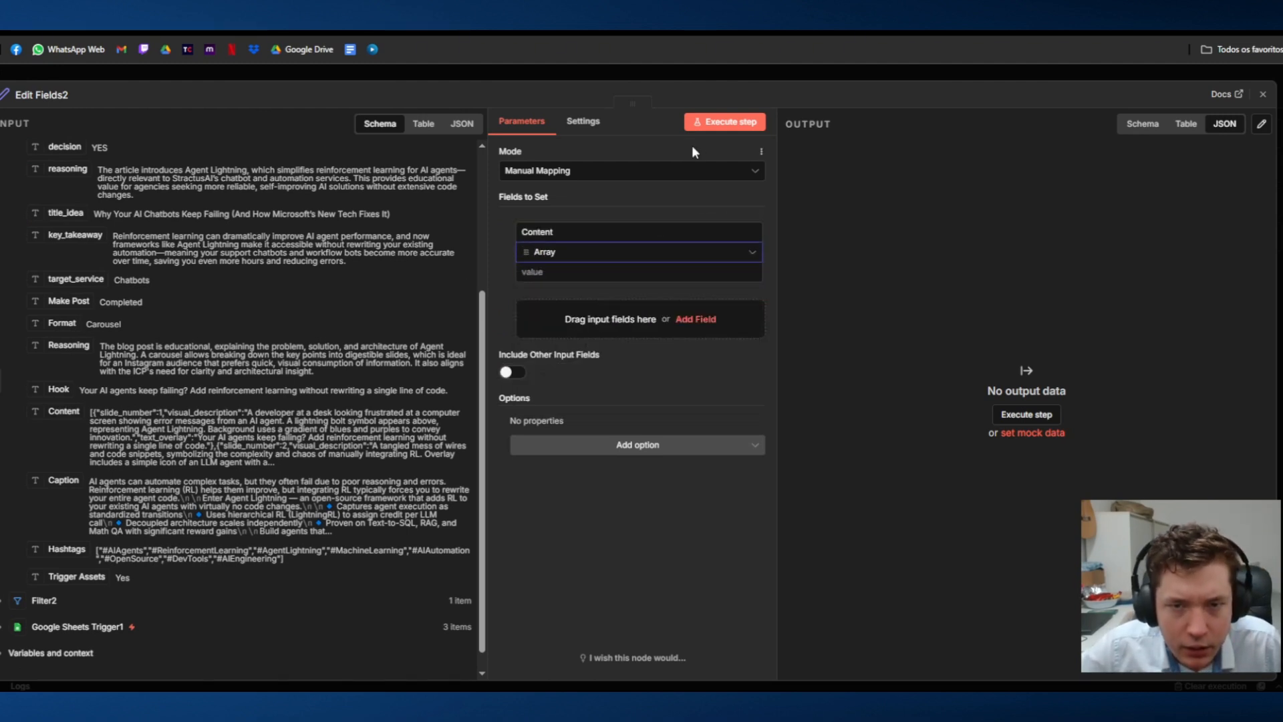
click(704, 123)
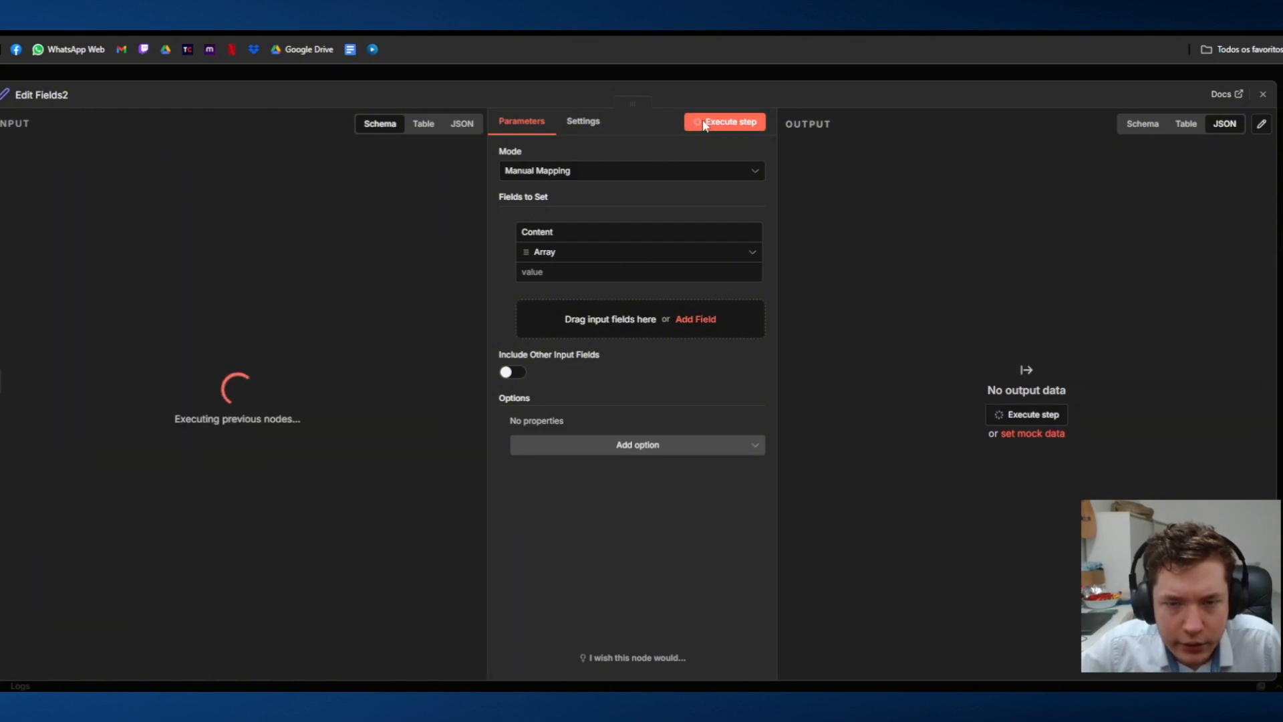
Step: Map the Content value from Loop Over Items2 into the Content field and execute the node again
click(589, 270)
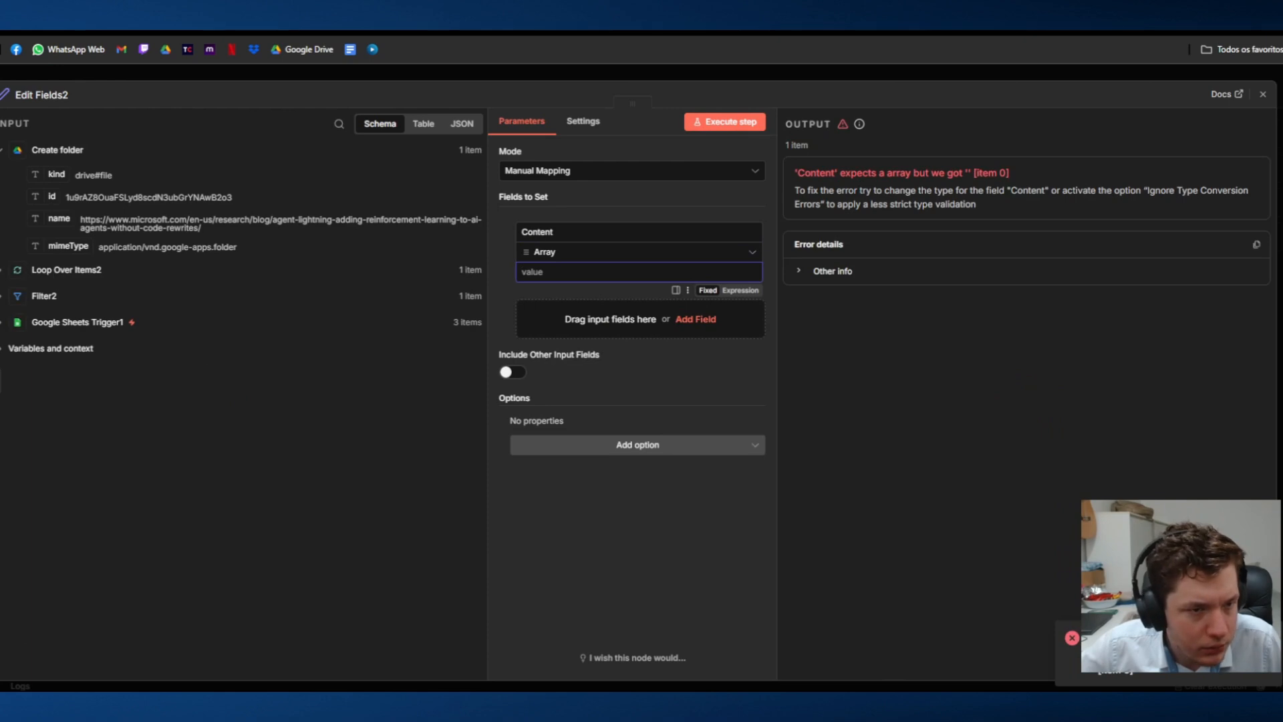
click(3, 270)
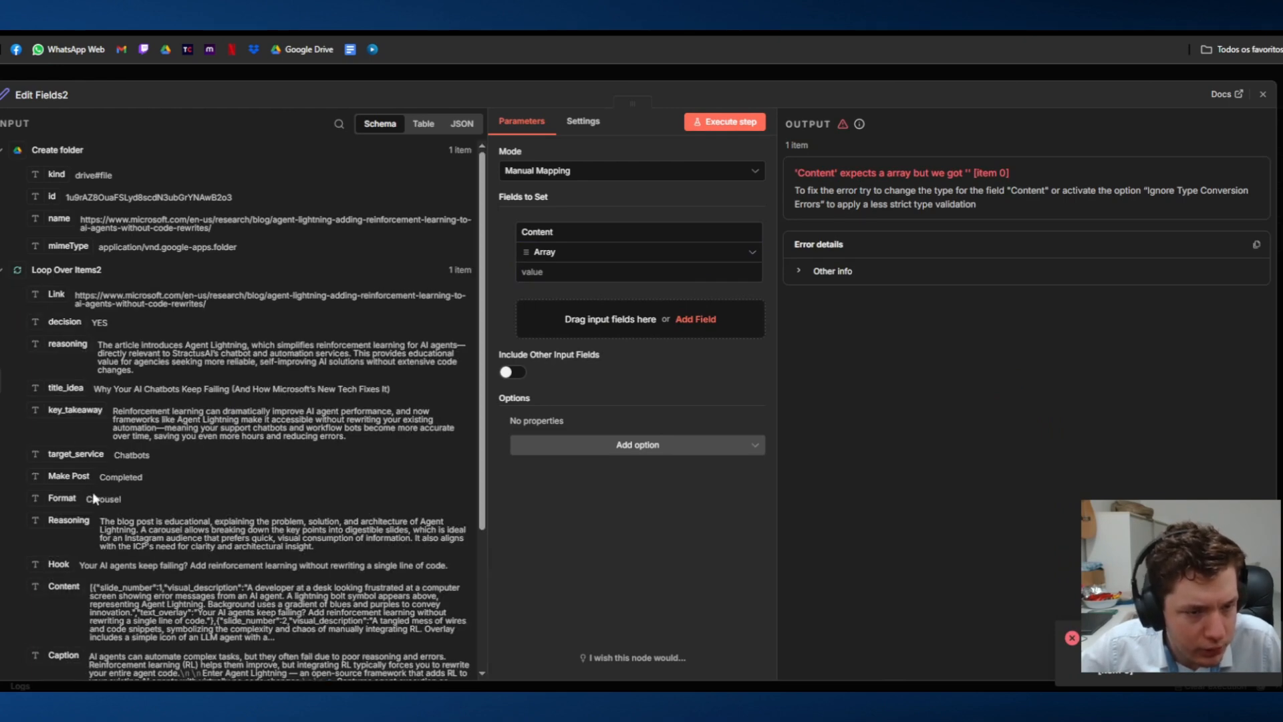
drag(62, 595, 667, 268)
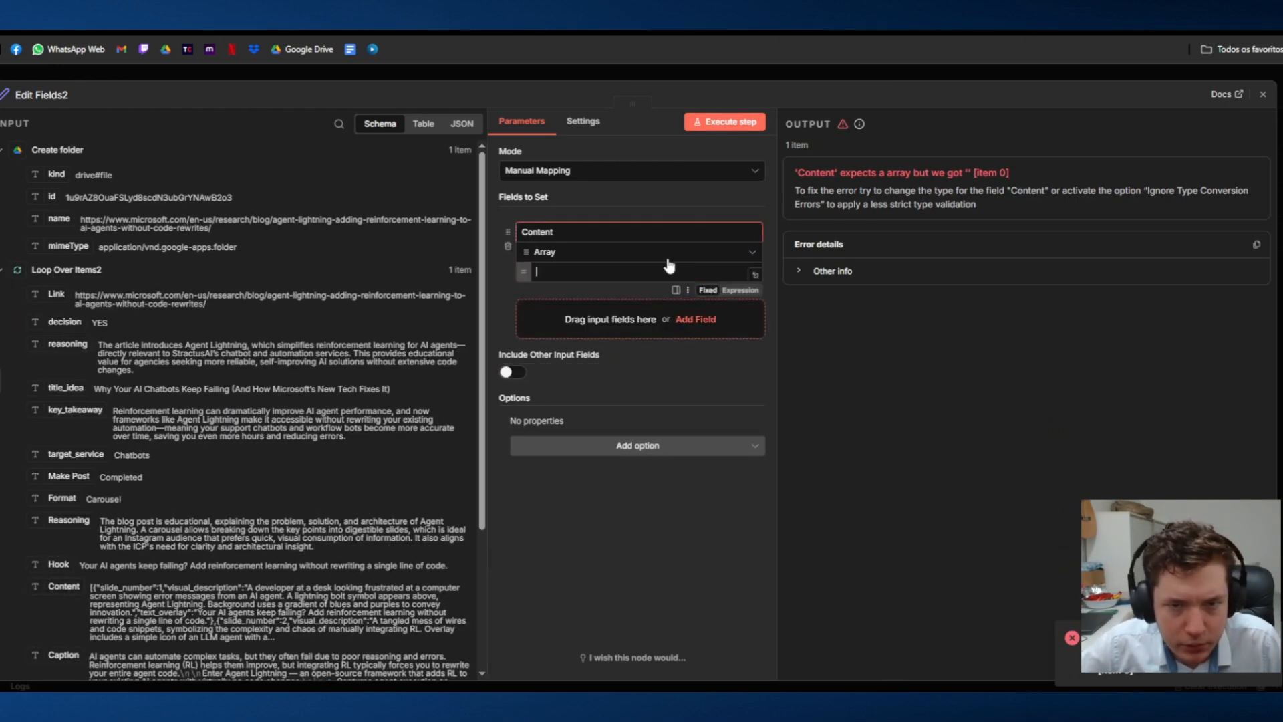
click(743, 122)
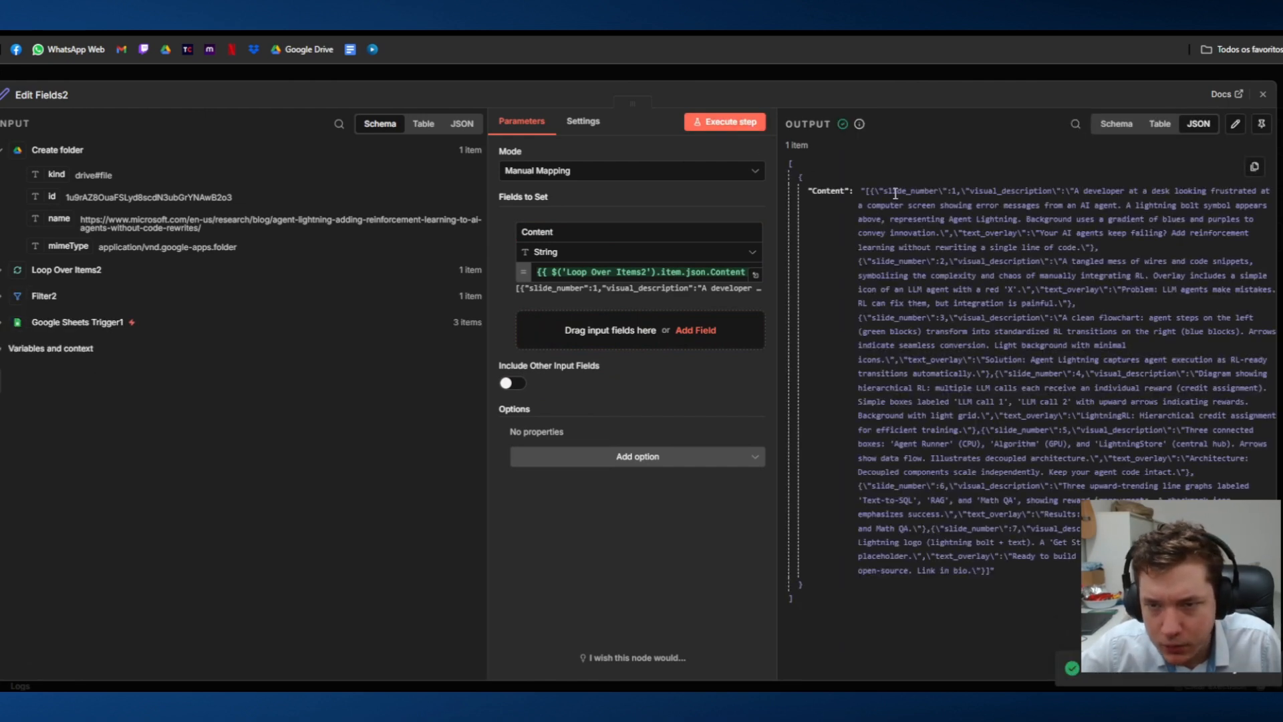
Step: Inspect the Content output, set the Content field's type to Array and rerun the node
drag(872, 193, 991, 579)
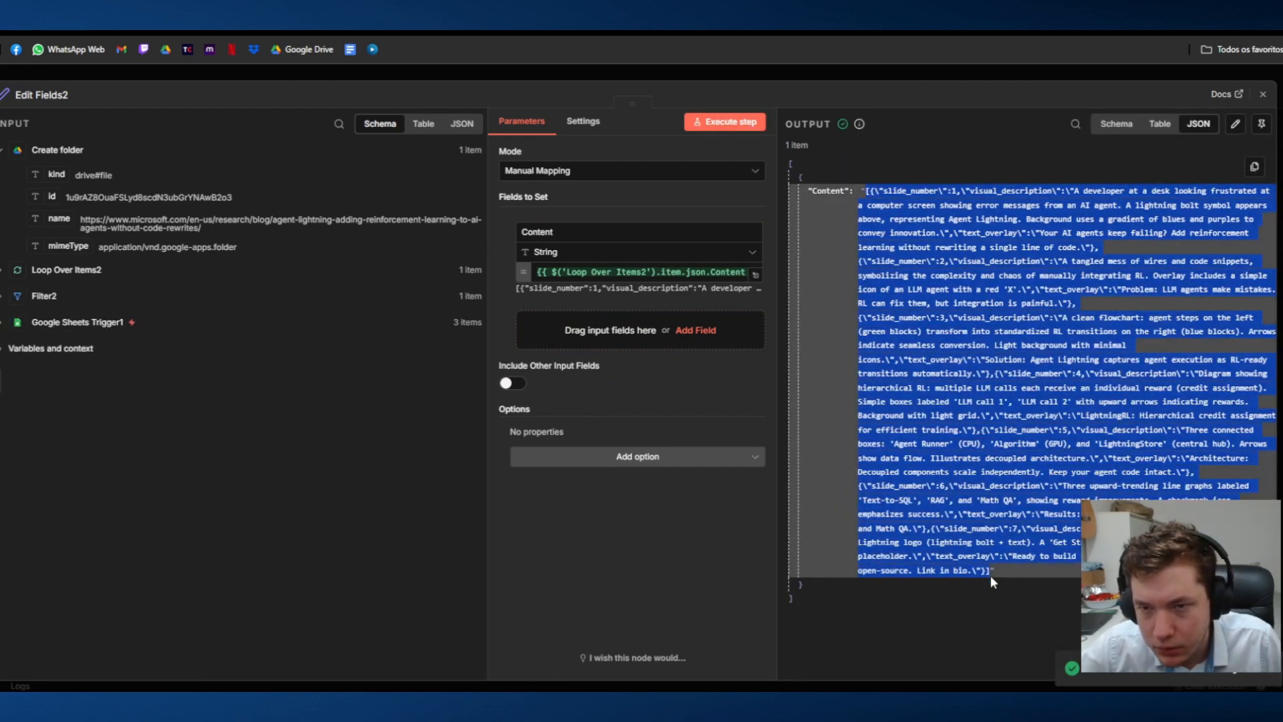
click(990, 575)
click(638, 251)
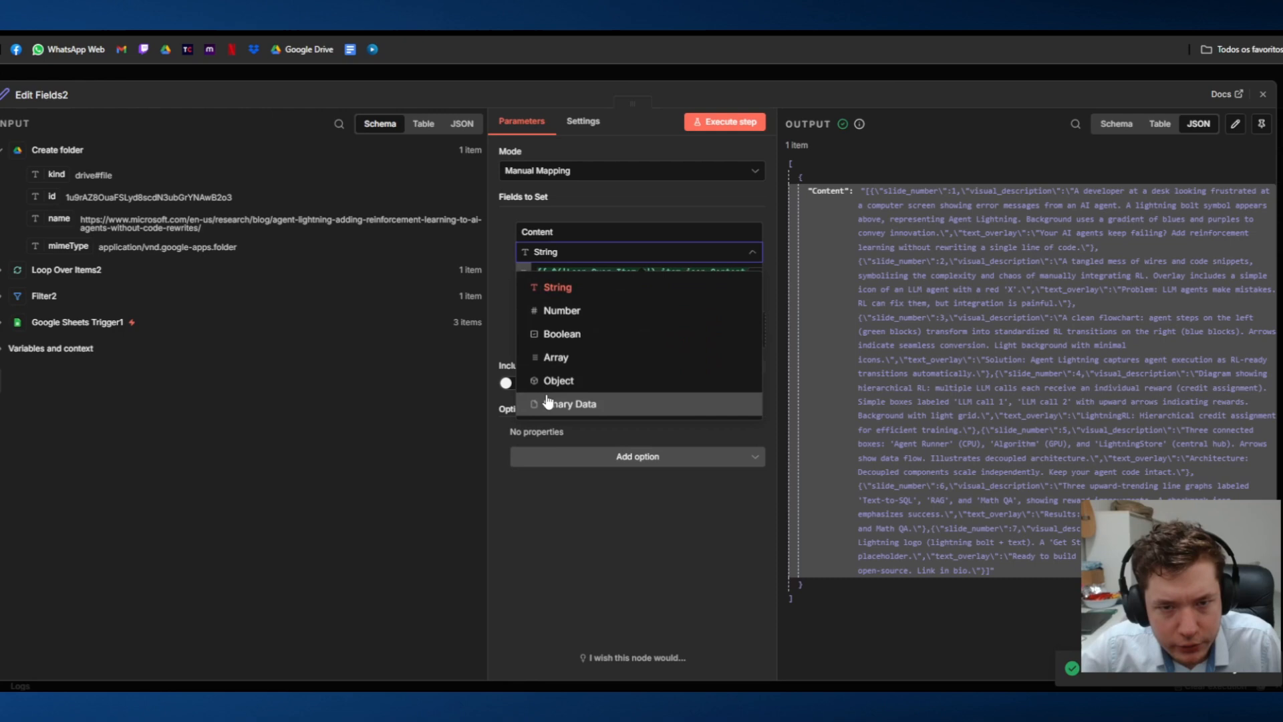
click(588, 355)
click(758, 128)
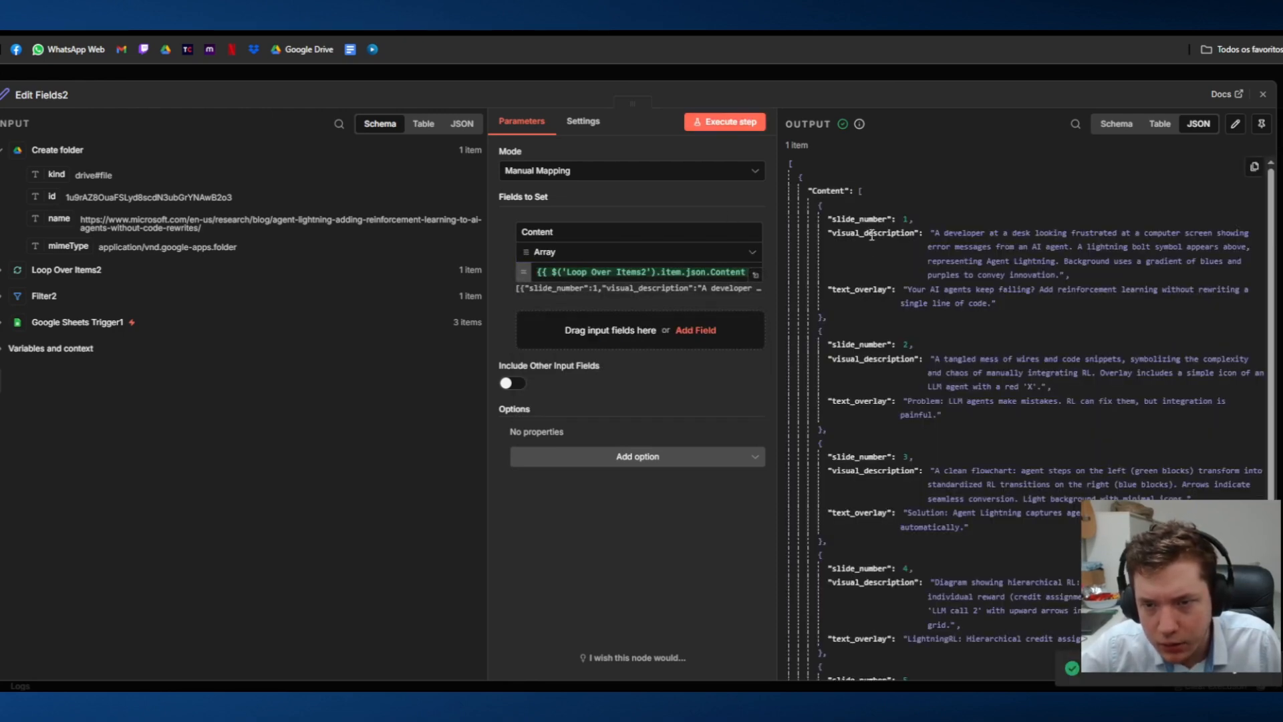
Step: Add a Caption string field mapped from Loop Over Items2's Caption, execute the node and close its settings
click(3, 271)
click(695, 330)
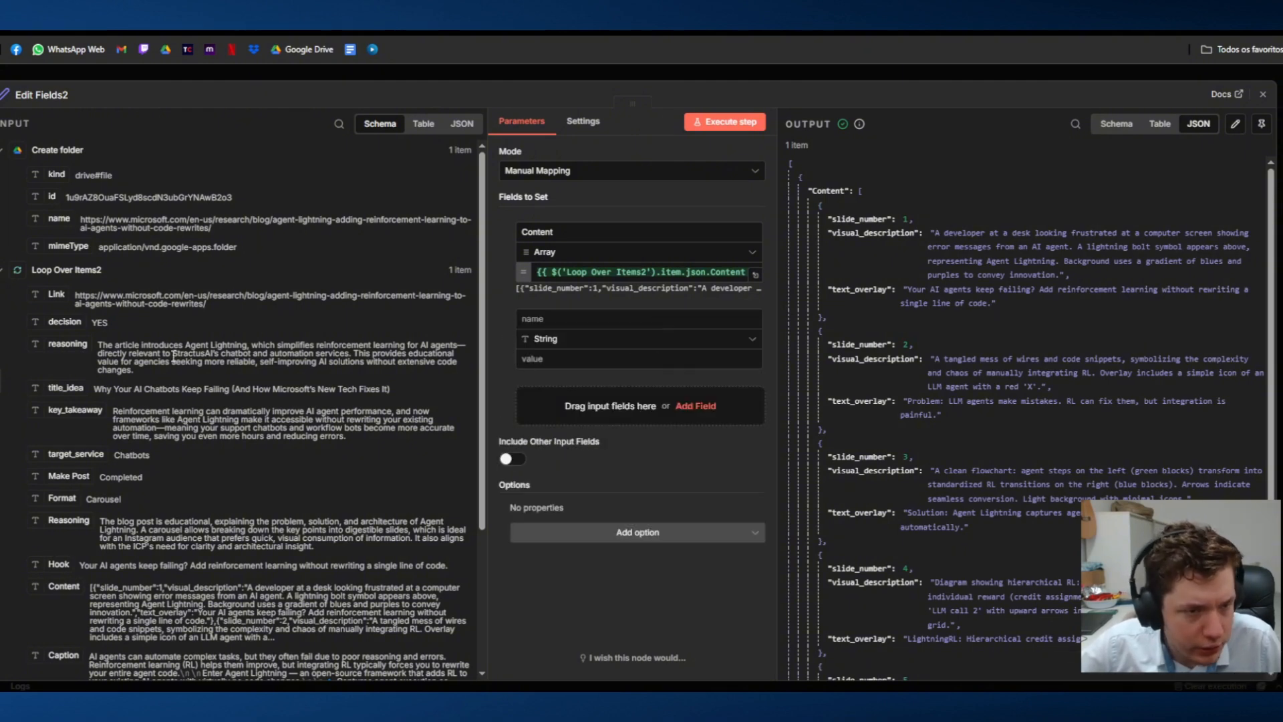
scroll(112, 319, down, 1)
scroll(126, 321, down, 3)
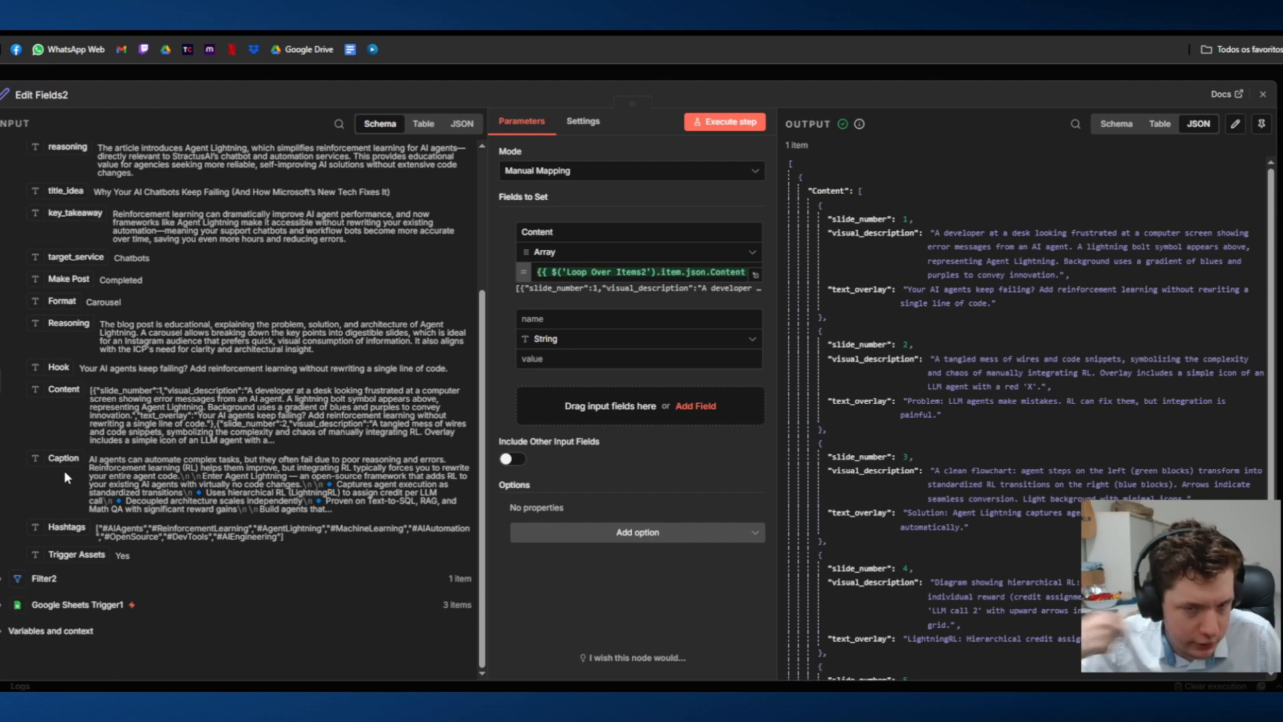
drag(54, 467, 614, 359)
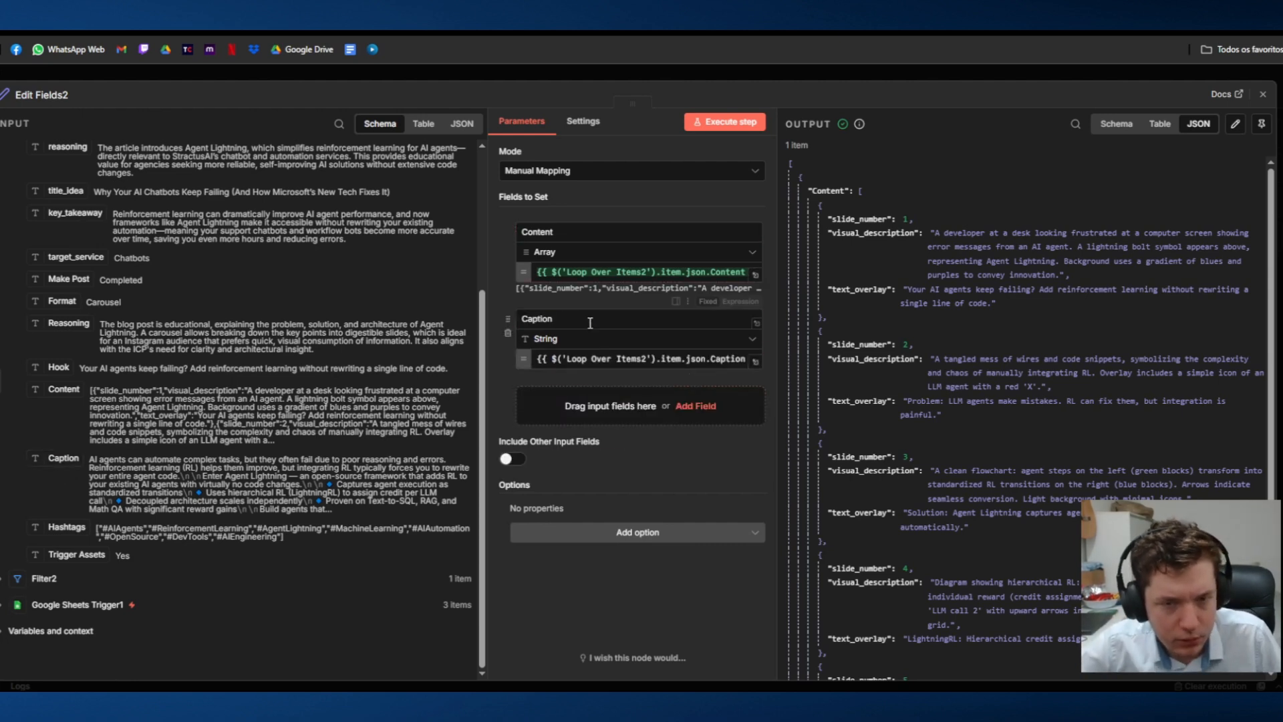
click(731, 122)
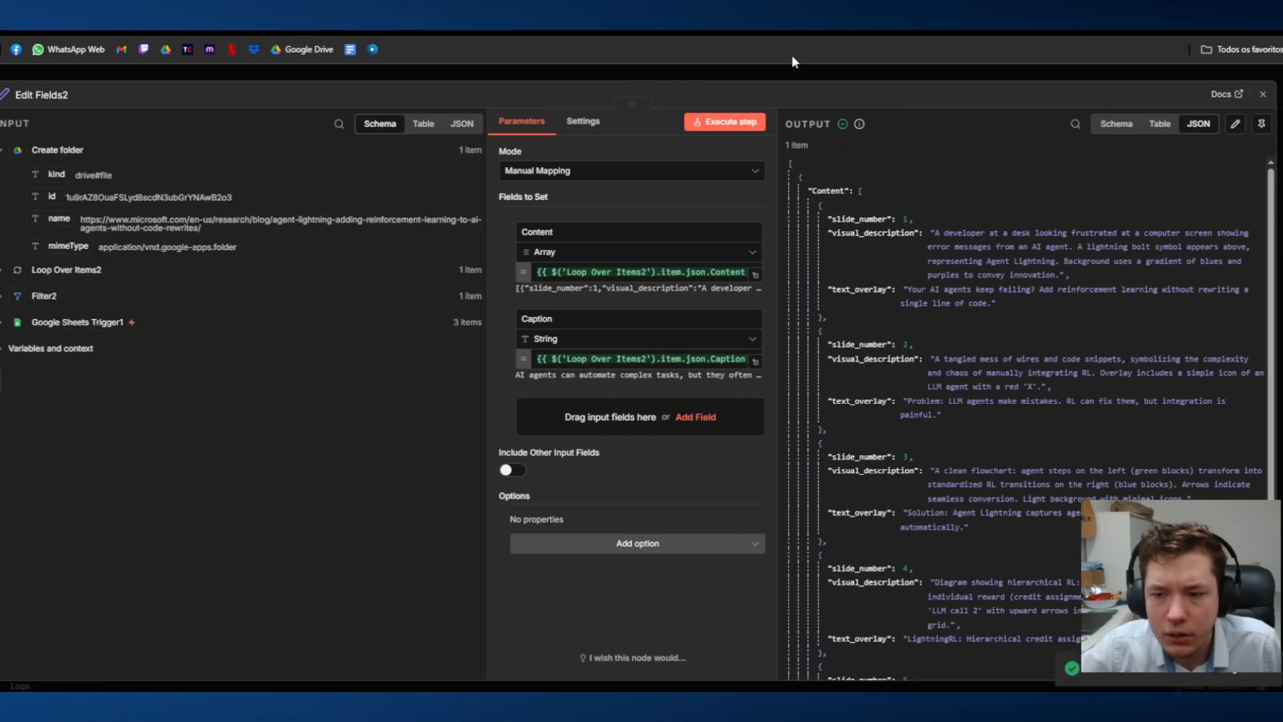
click(730, 67)
Step: Add a Split Out node after the Edit Fields2 node in the lower branch
scroll(701, 334, right, 2)
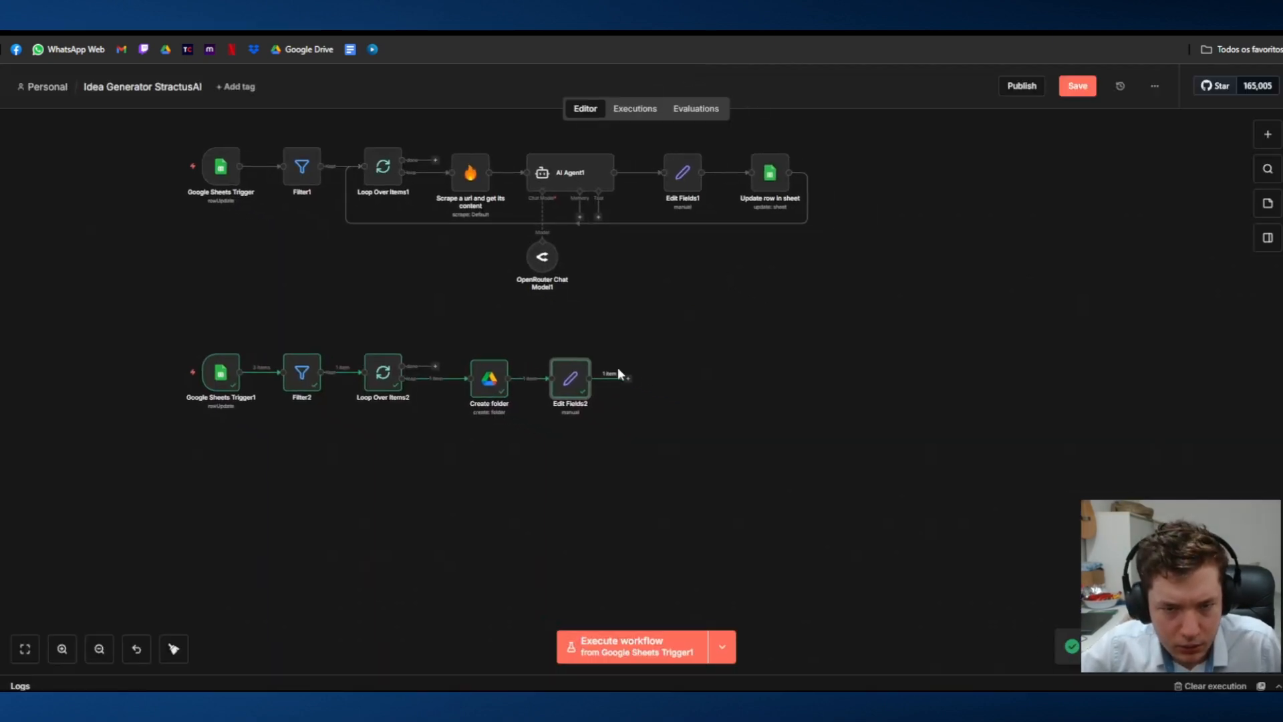
click(628, 379)
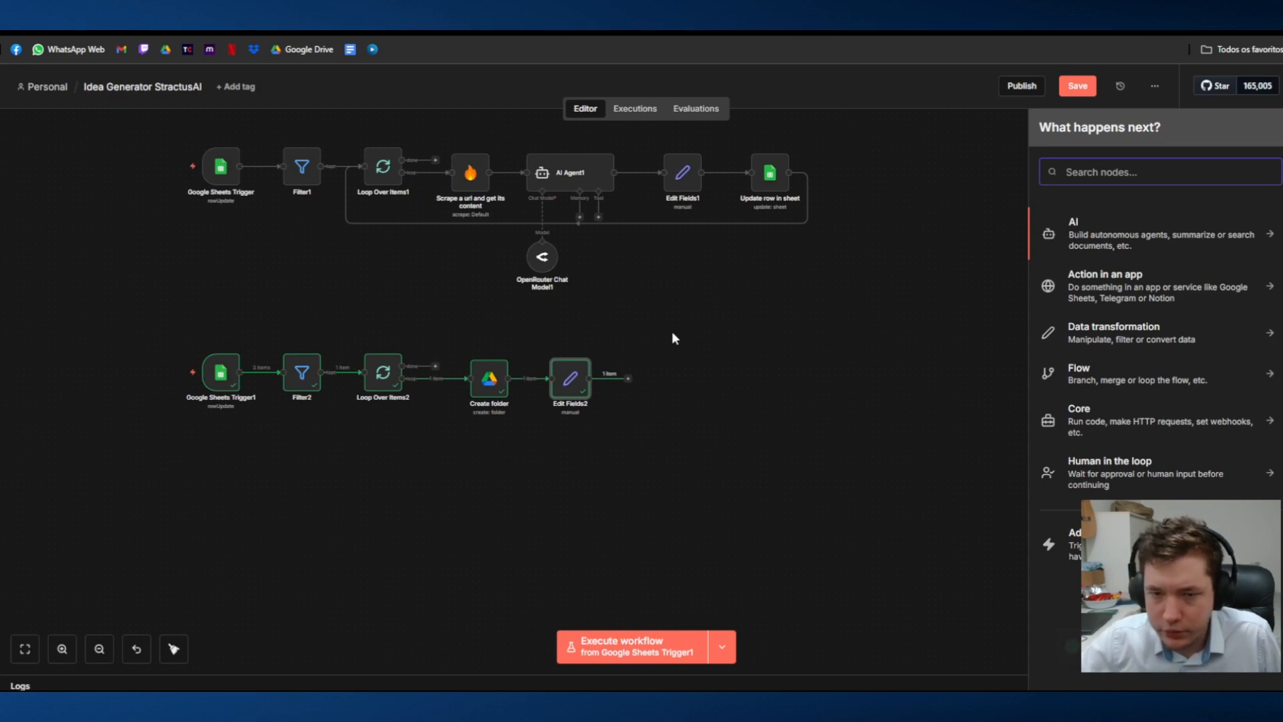
text(sk)
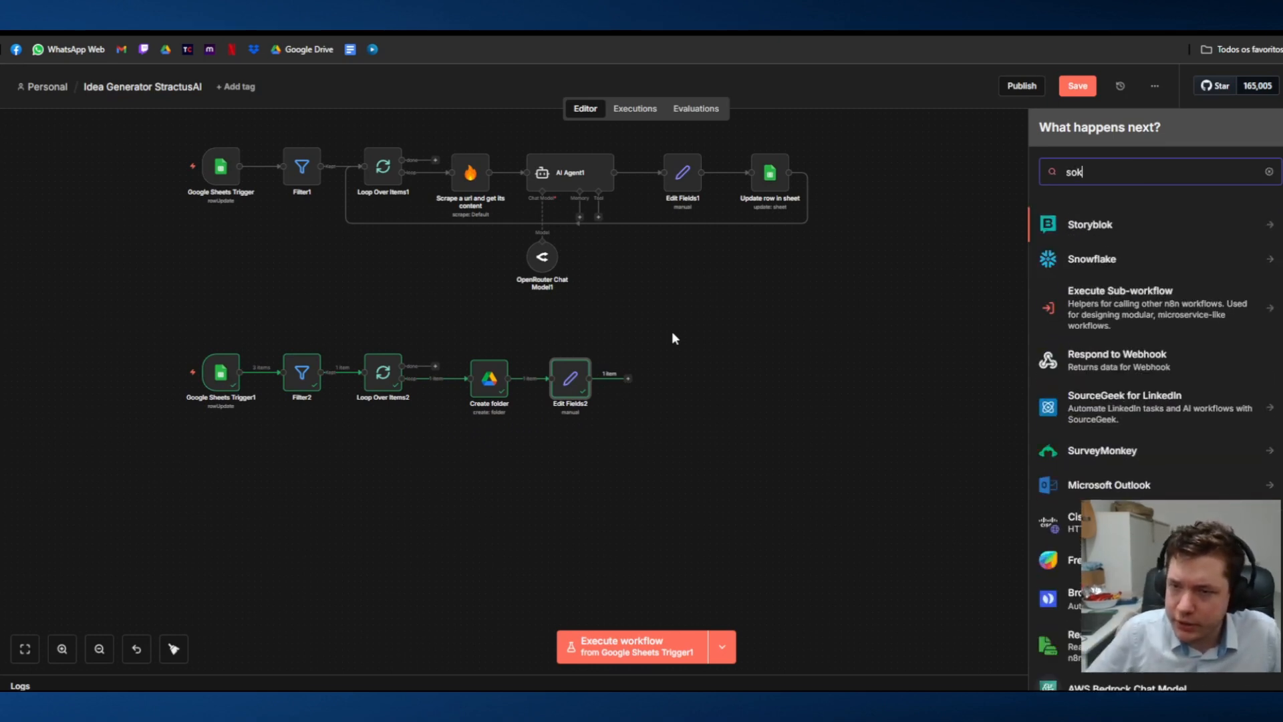
key(BackSpace)
key(BackSpace)
text(pl)
key(BackSpace)
key(BackSpace)
text(split)
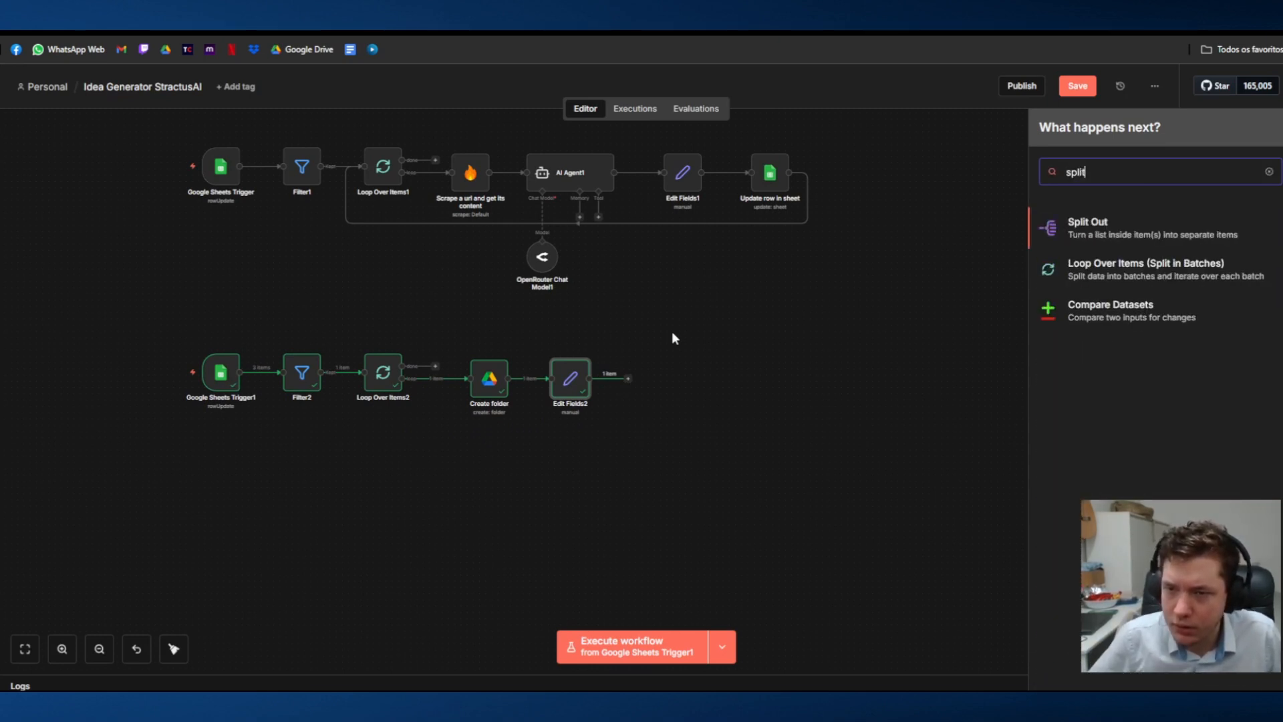
click(1206, 242)
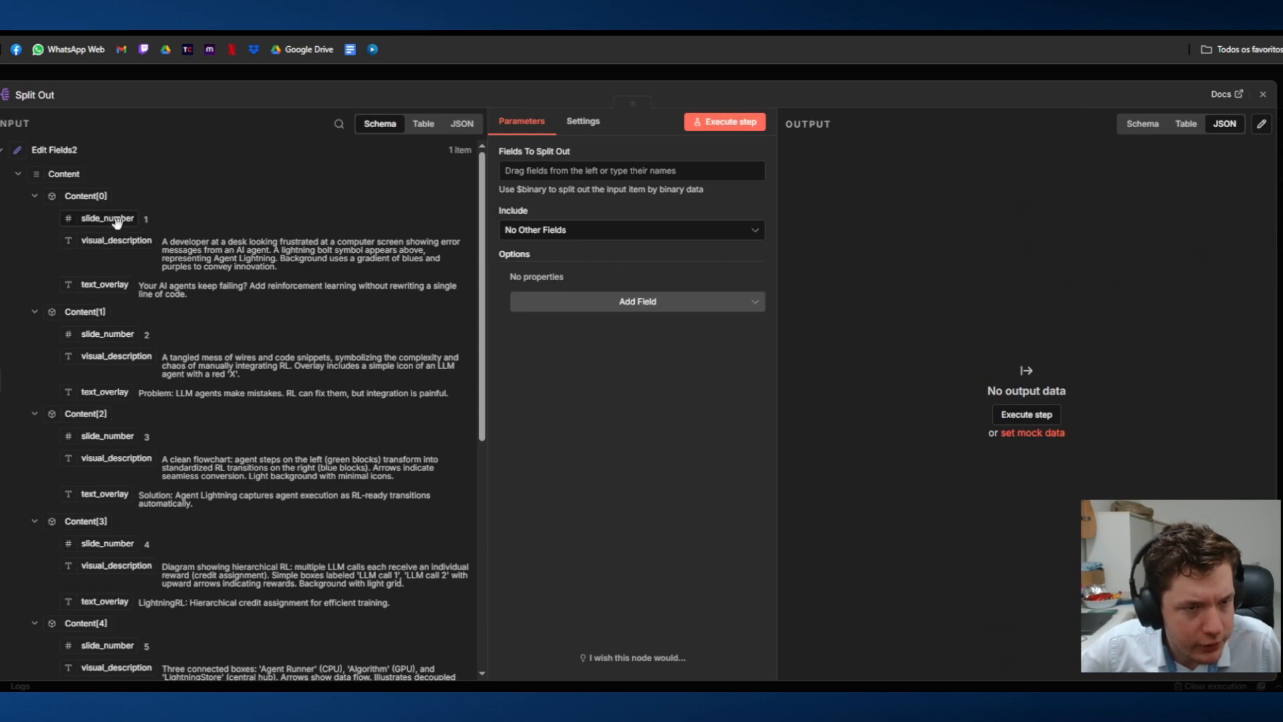
Step: Set Content as the field to split out, execute the node, review its output and close its settings
scroll(38, 282, down, 6)
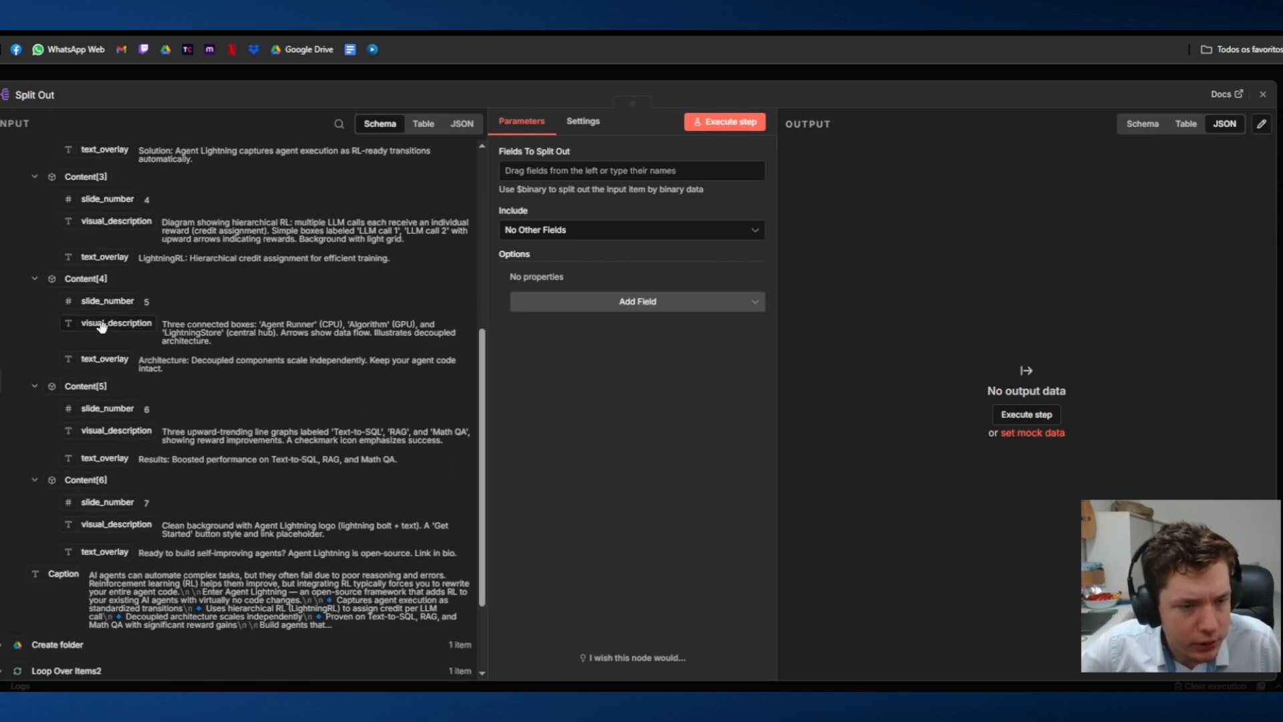
scroll(58, 433, up, 7)
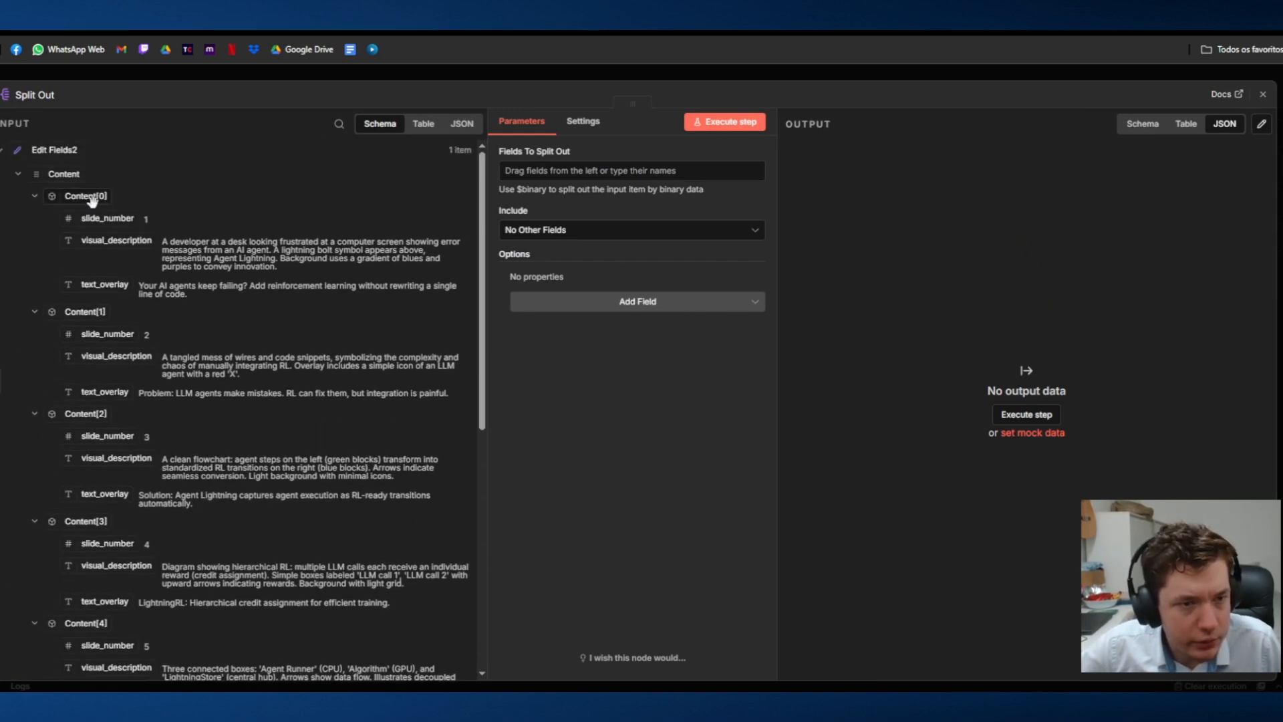
drag(61, 184, 588, 171)
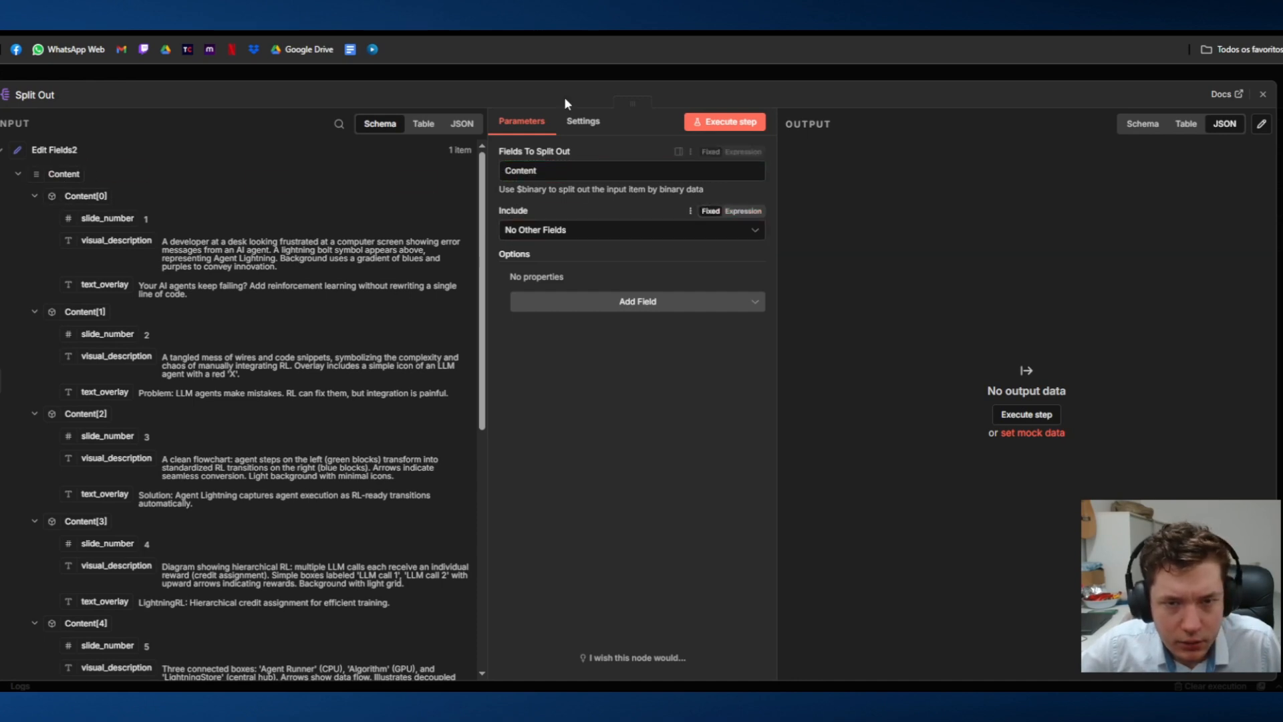
click(714, 124)
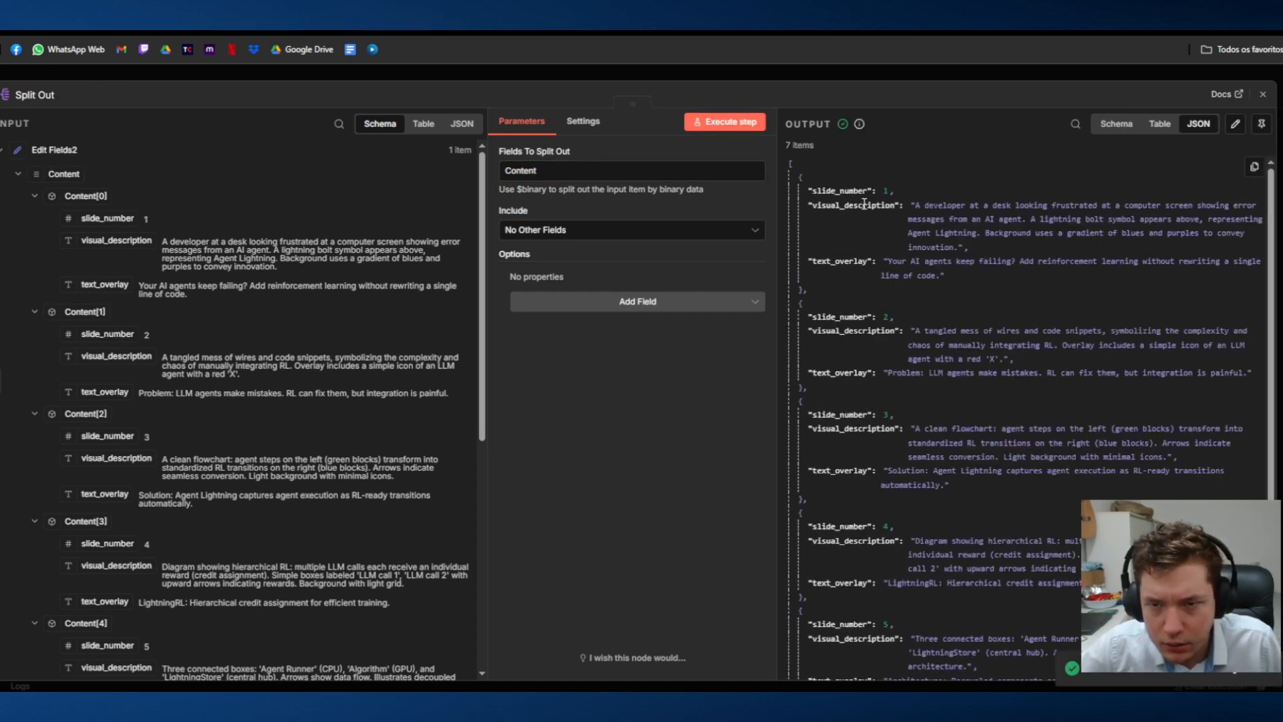
scroll(862, 204, down, 5)
scroll(880, 242, up, 3)
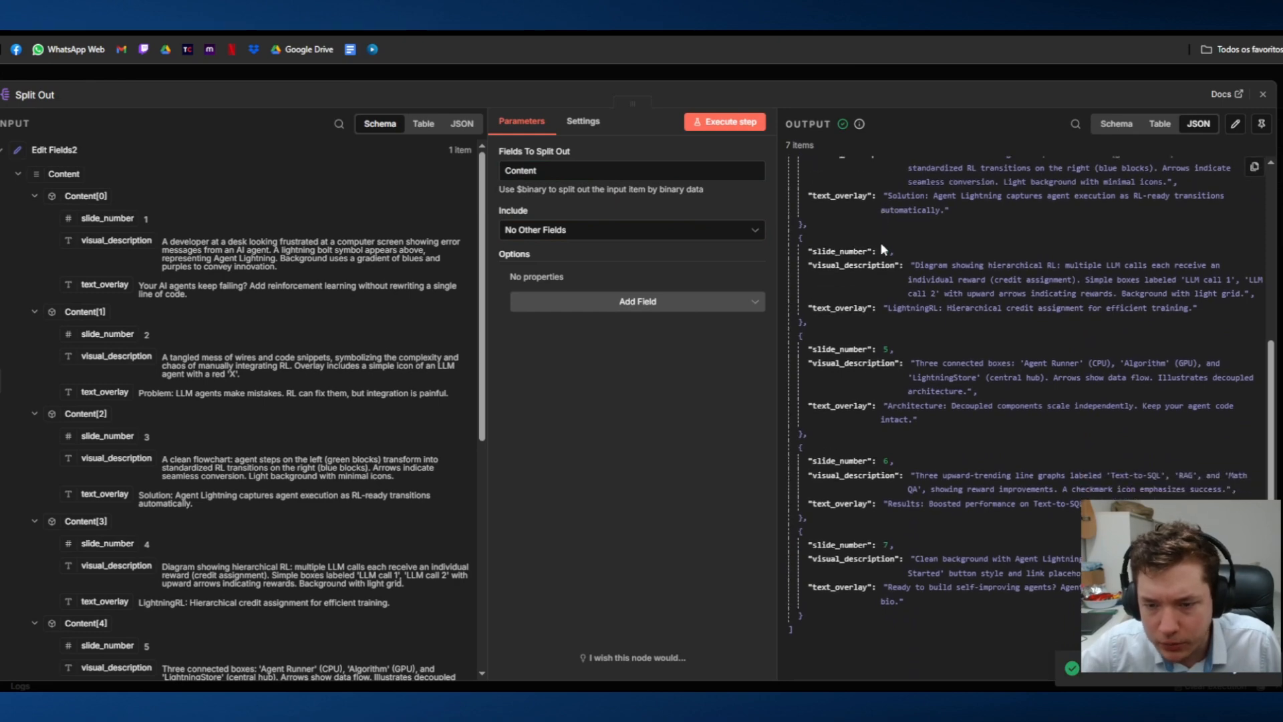
scroll(844, 257, up, 3)
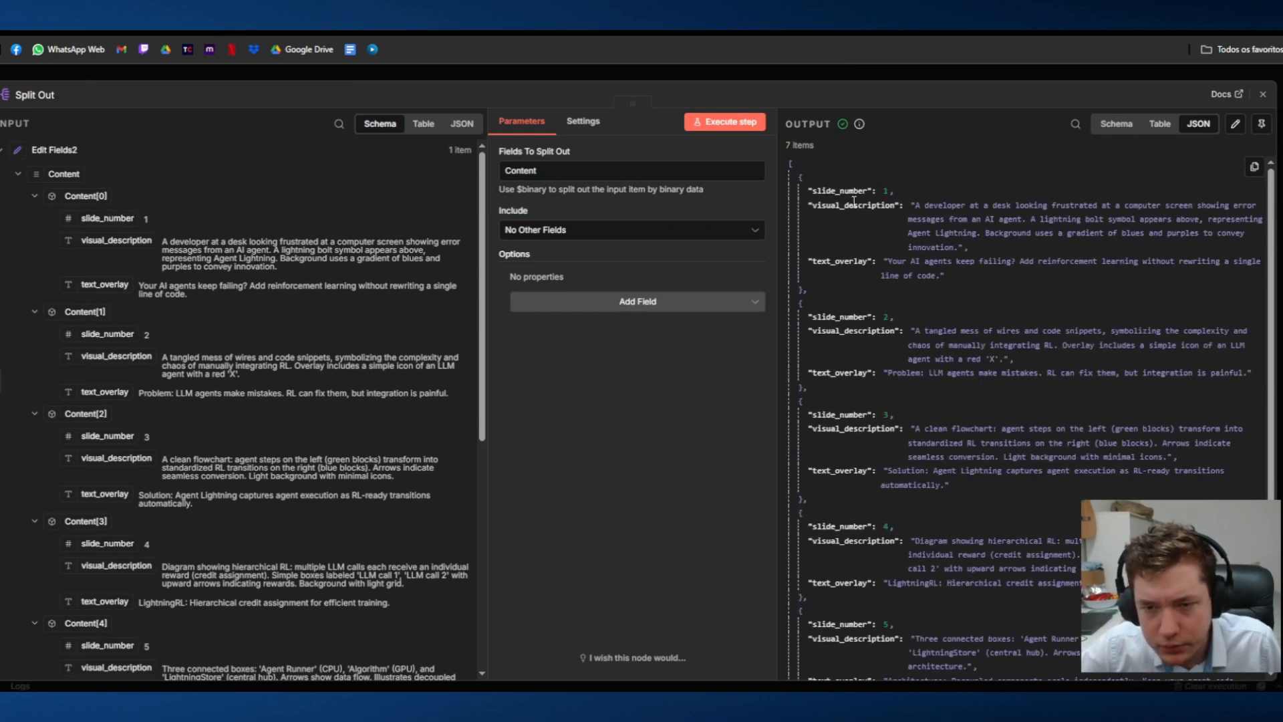
click(823, 67)
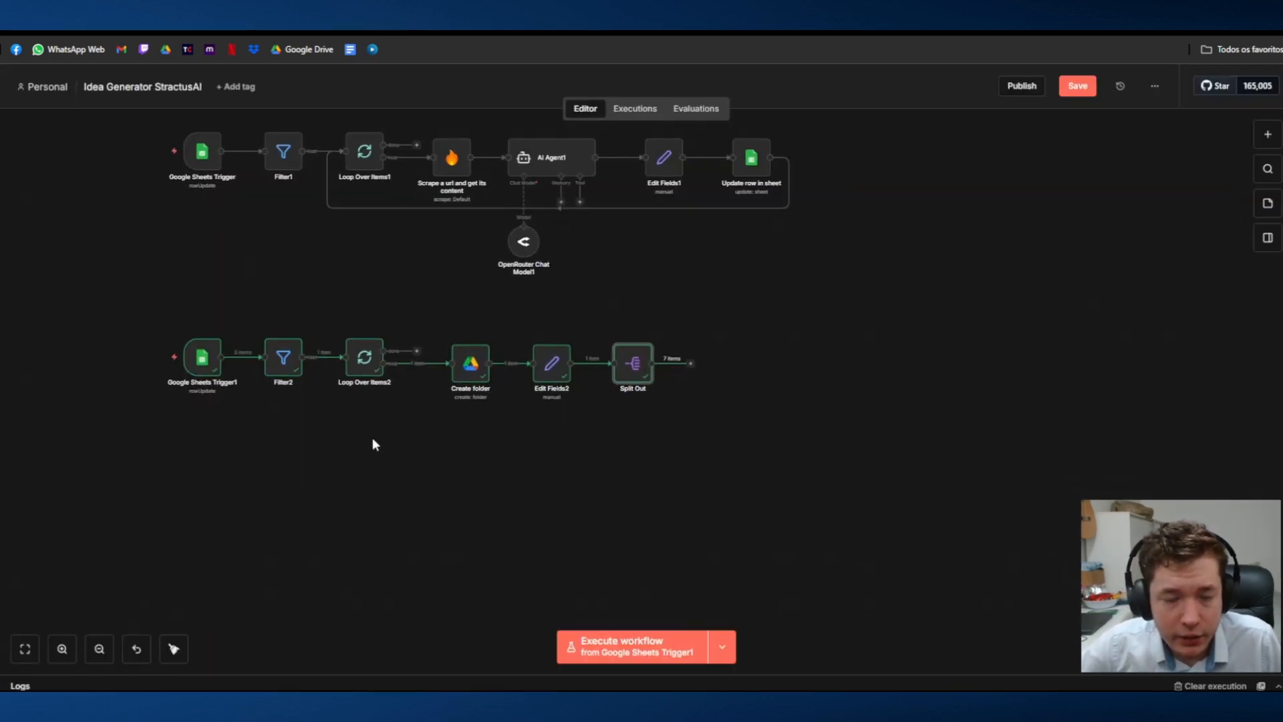
drag(272, 471, 908, 263)
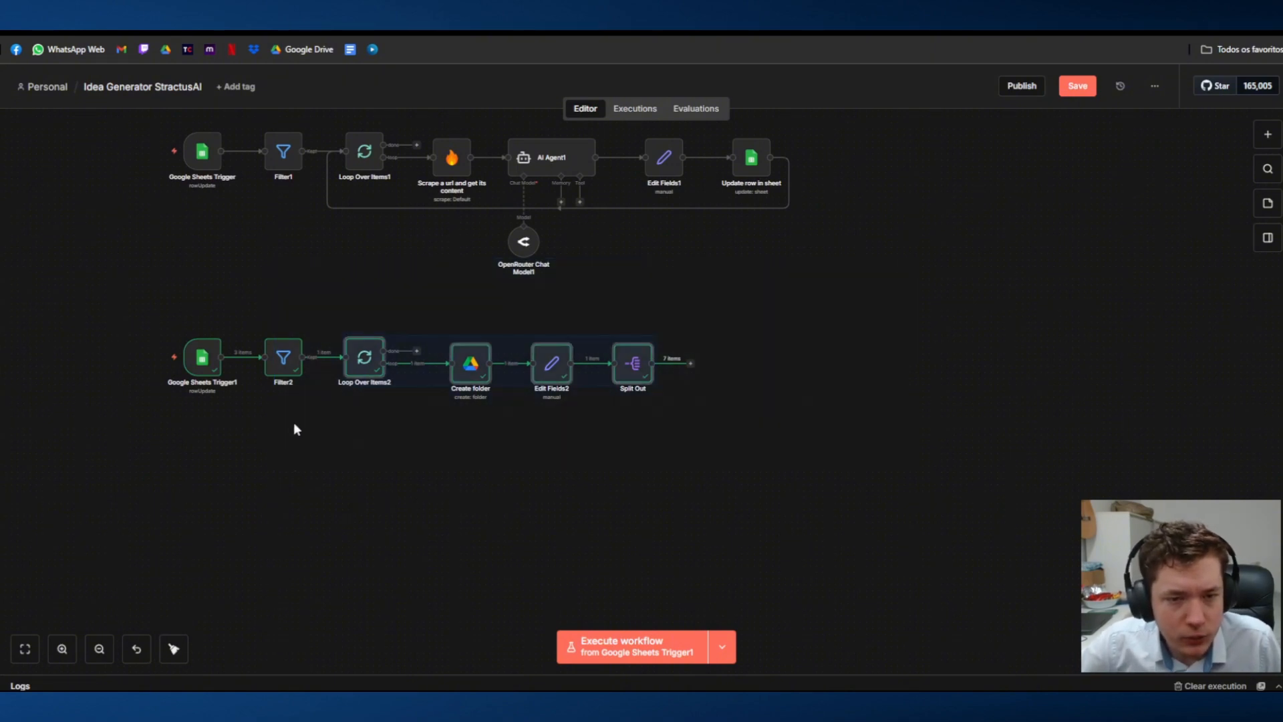
drag(328, 439, 728, 272)
drag(318, 486, 727, 395)
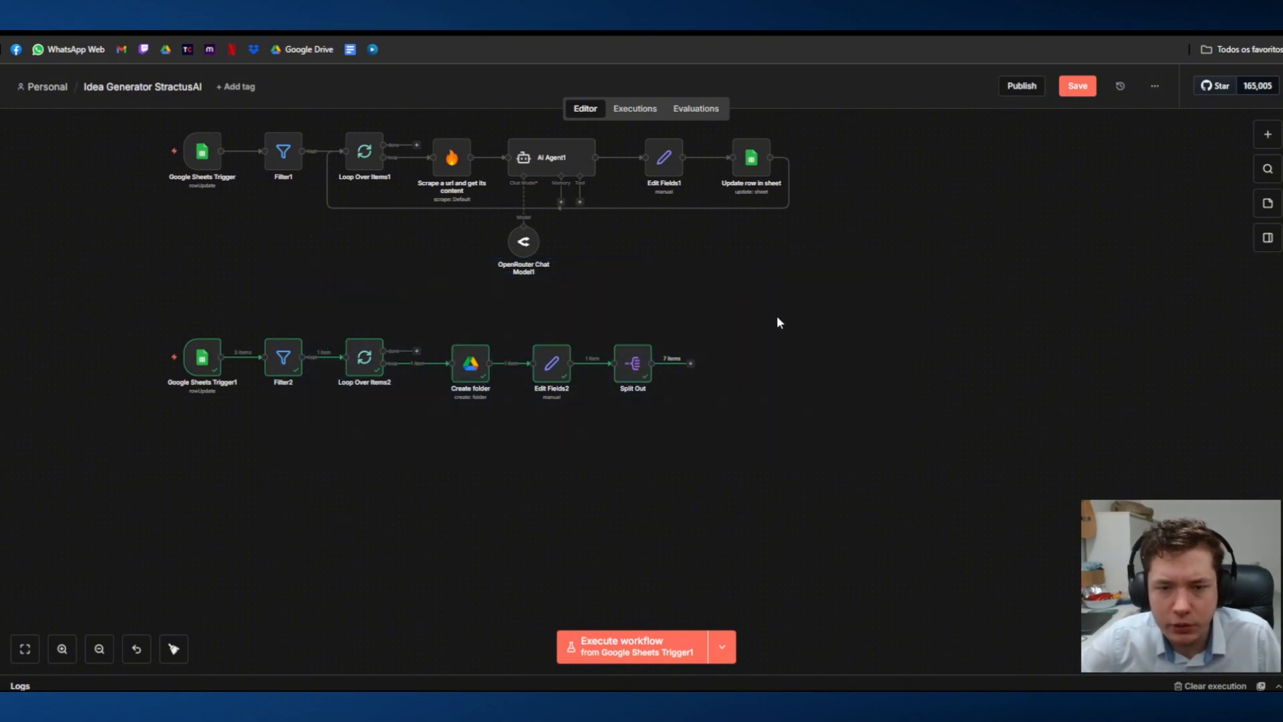
Step: Add an Execute A Sub Workflow node and connect it after the Split Out node
right_click(804, 397)
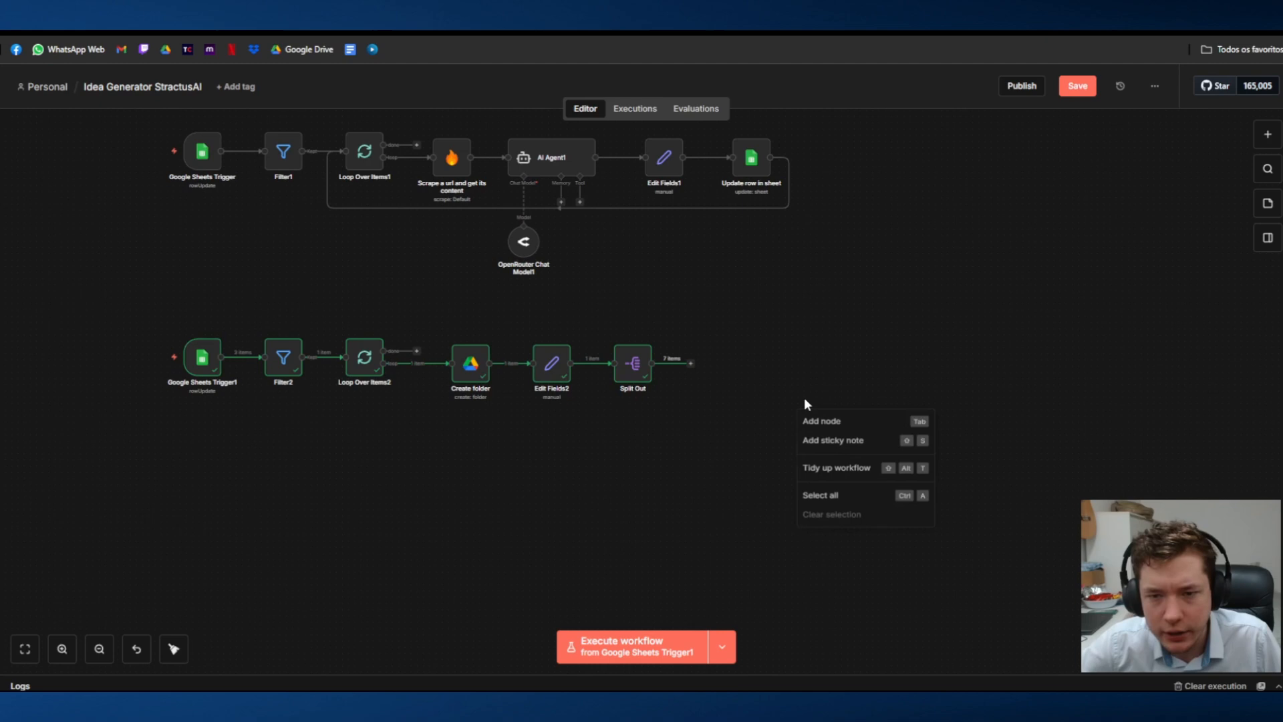
click(864, 421)
text(sub)
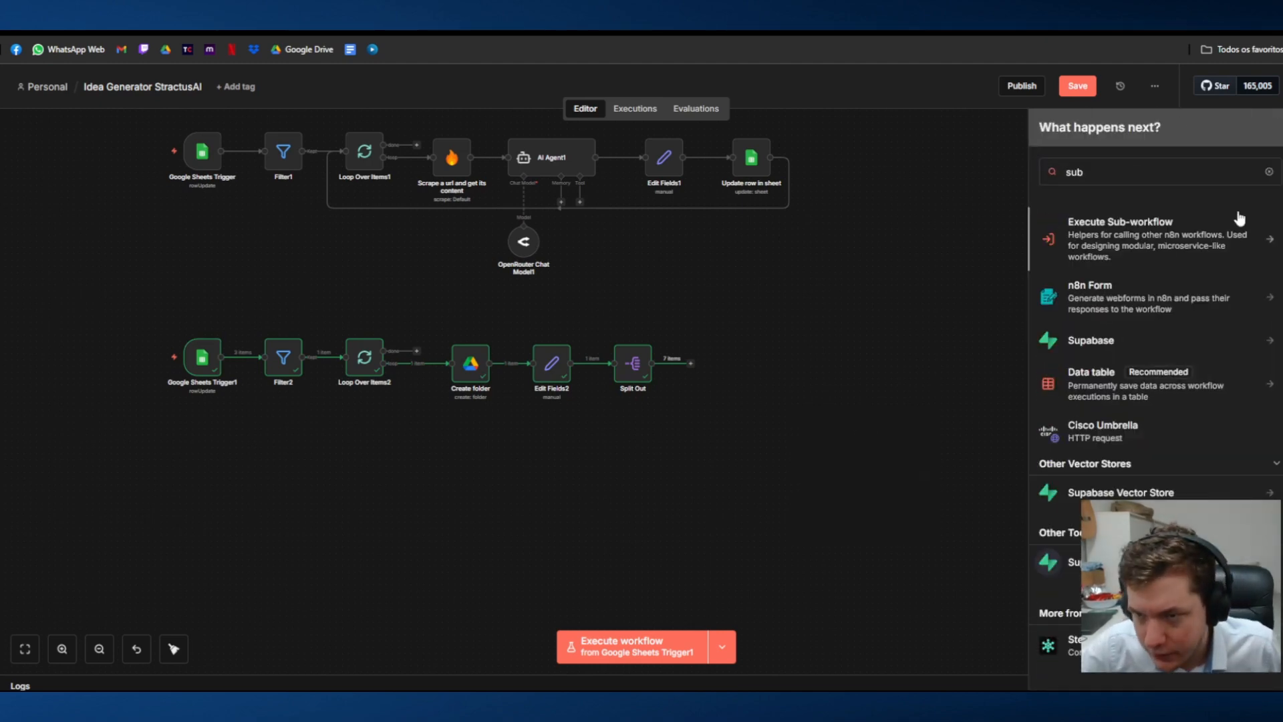
click(1237, 220)
click(1117, 255)
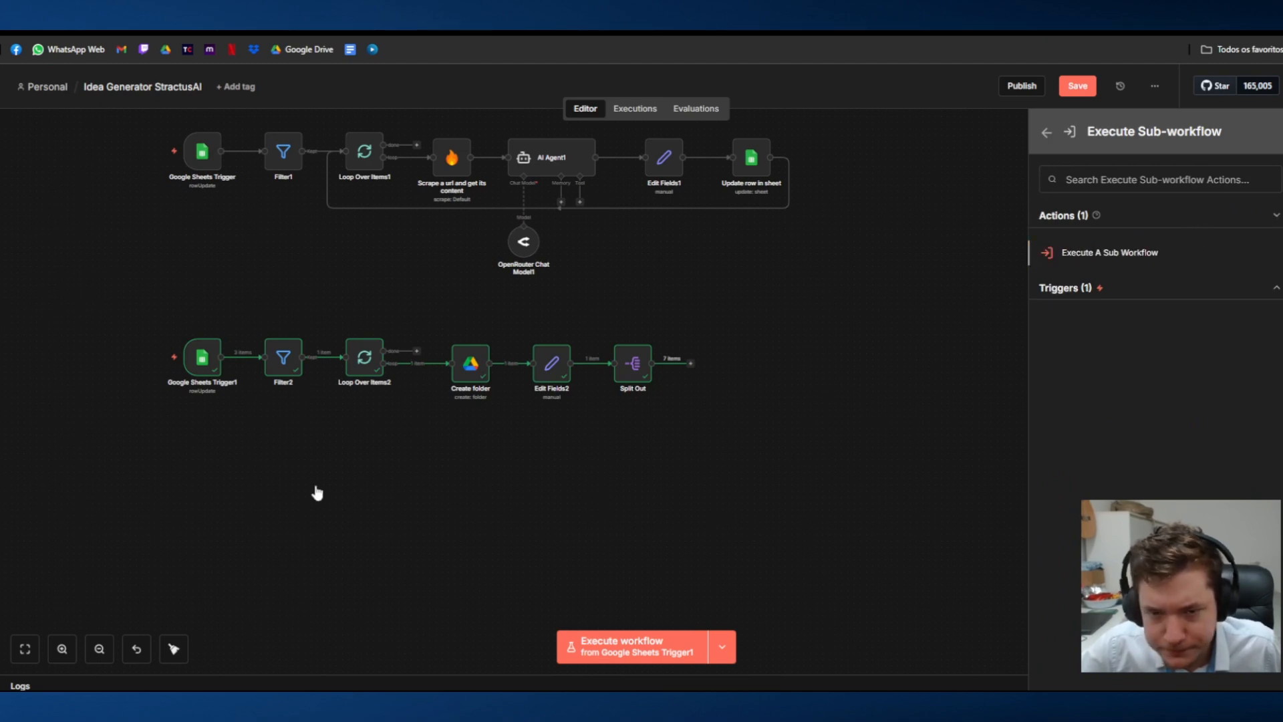
click(644, 72)
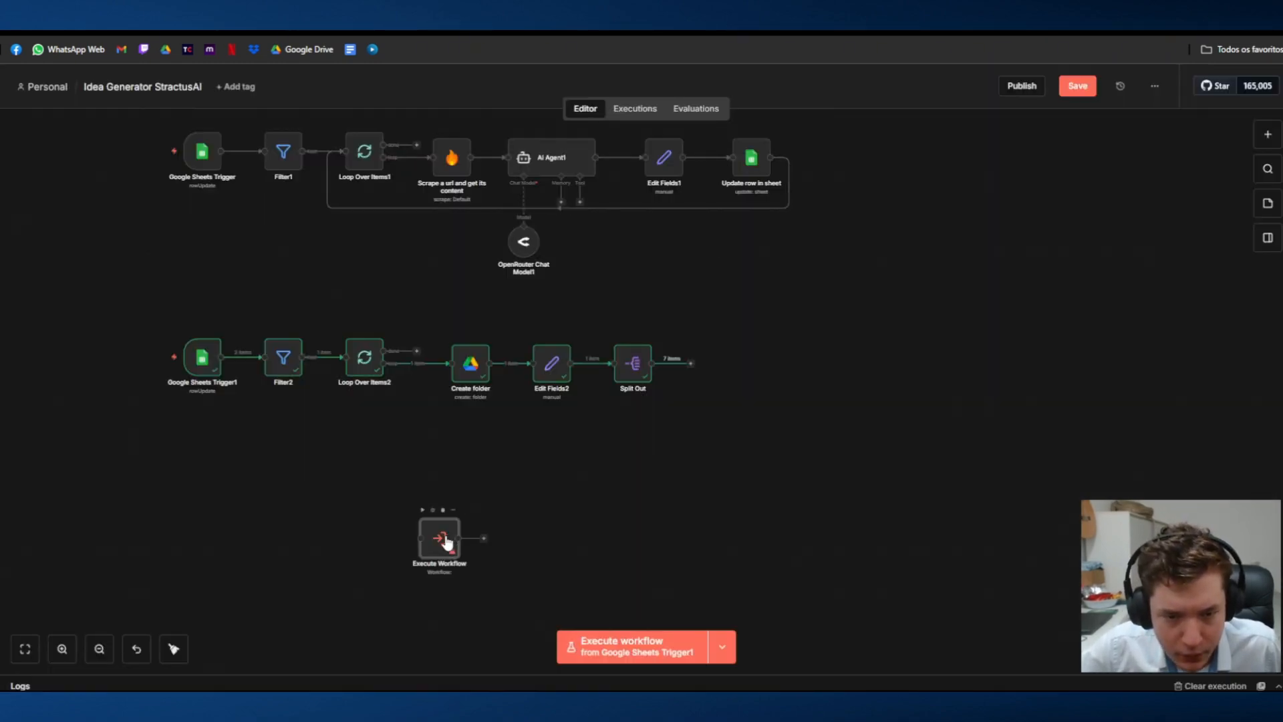
drag(444, 538, 730, 364)
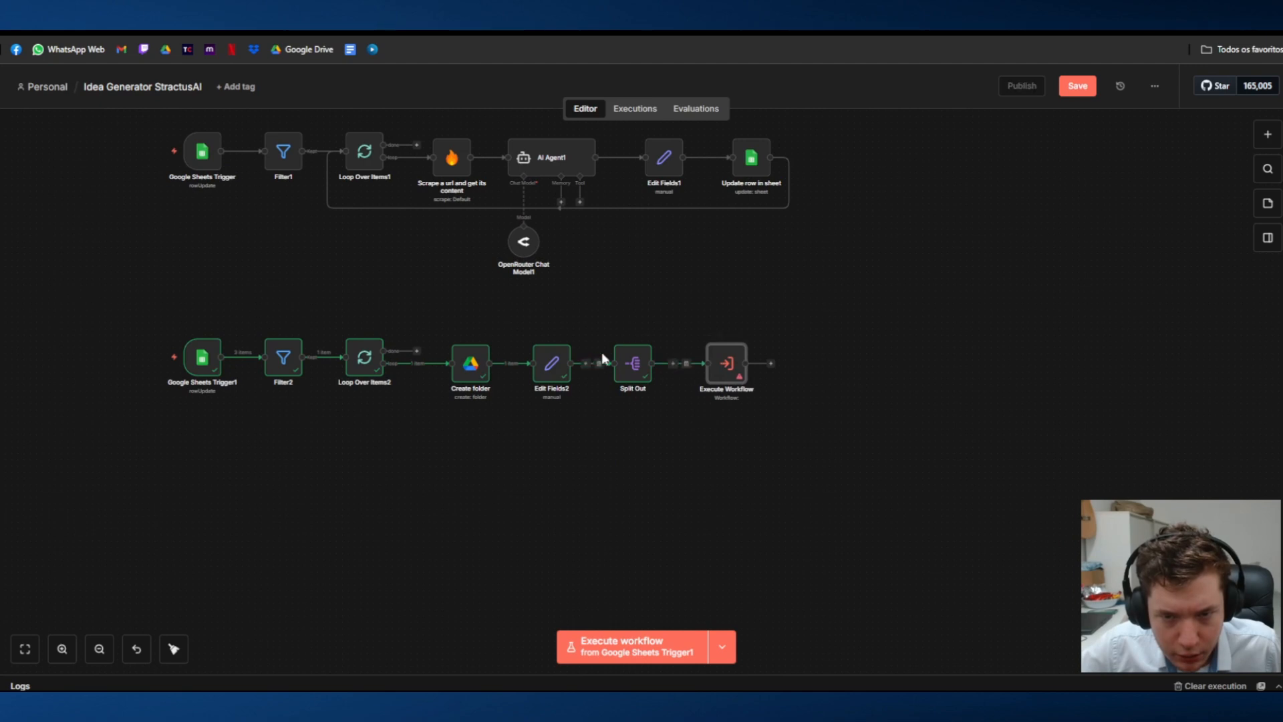
Step: In the Subworkflow Stractus workflow, add a When Executed by Another Workflow trigger with its input data mode set to Define using fields below
click(140, 32)
click(672, 396)
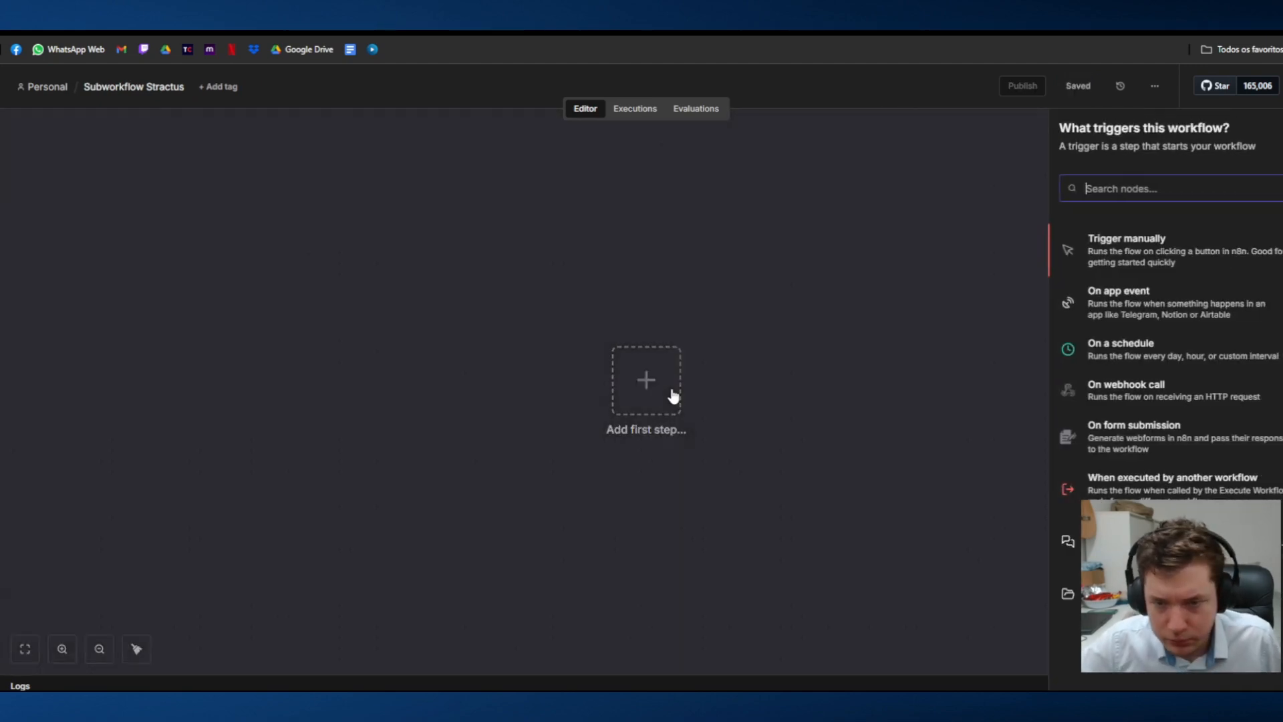
click(1110, 493)
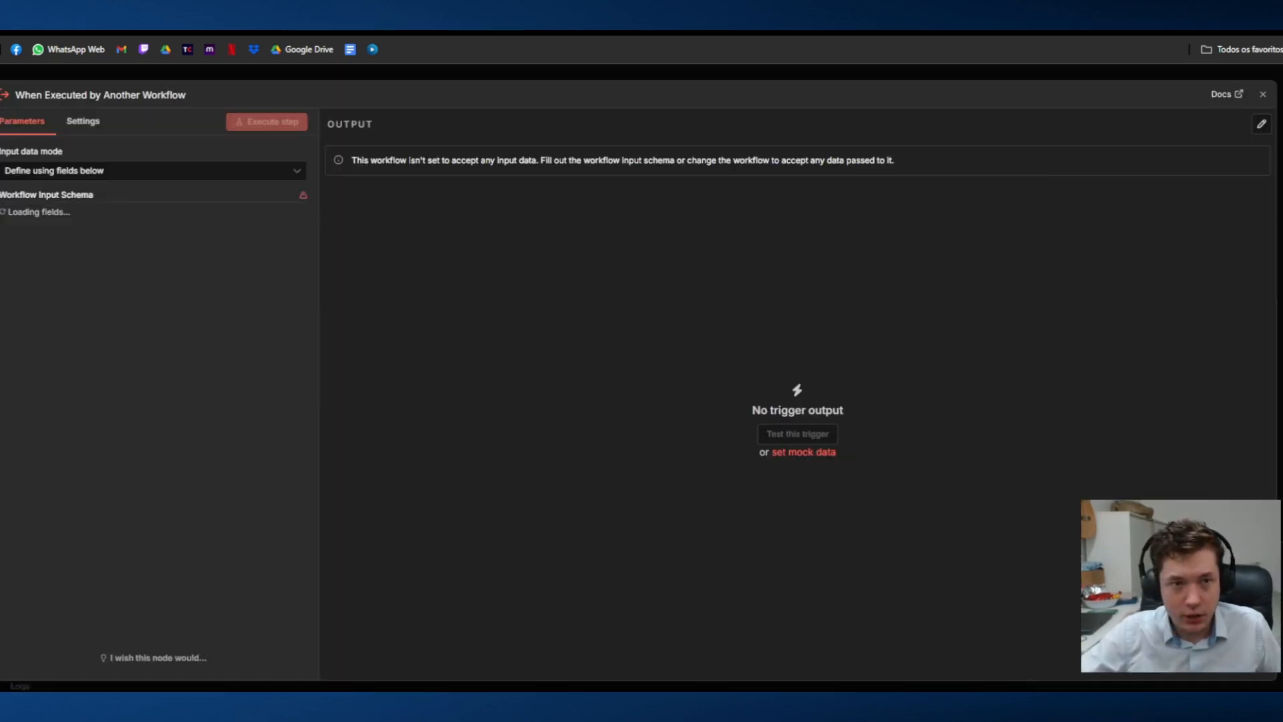
click(68, 178)
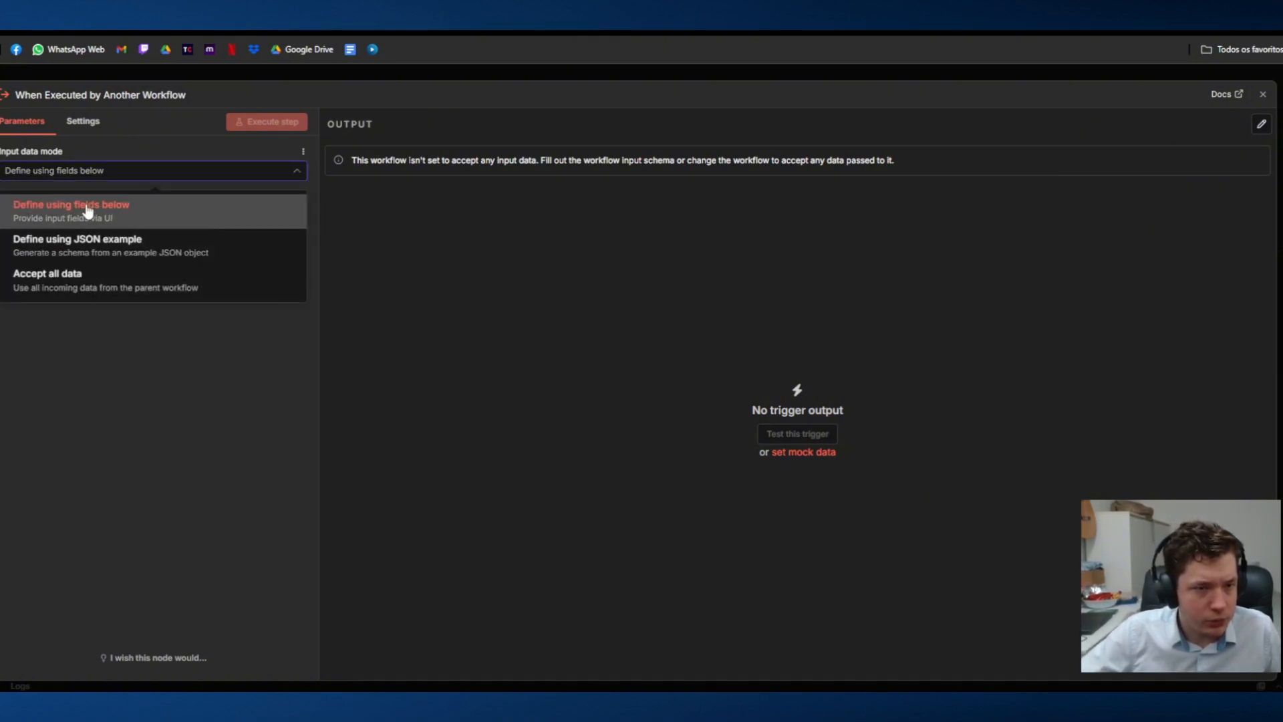
click(87, 204)
click(65, 241)
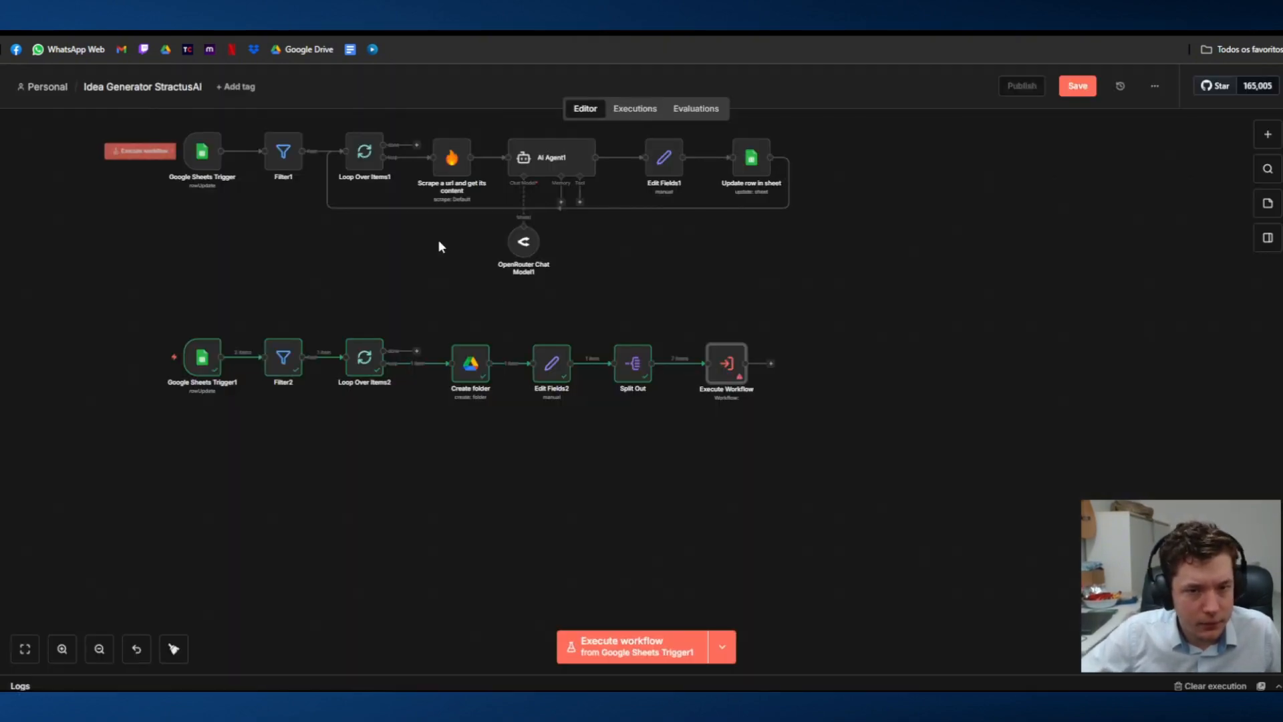
Step: Back in the Idea Generator StractusAI workflow, check the Split Out and Edit Fields2 data and the Execute Workflow node's input fields
double_click(634, 364)
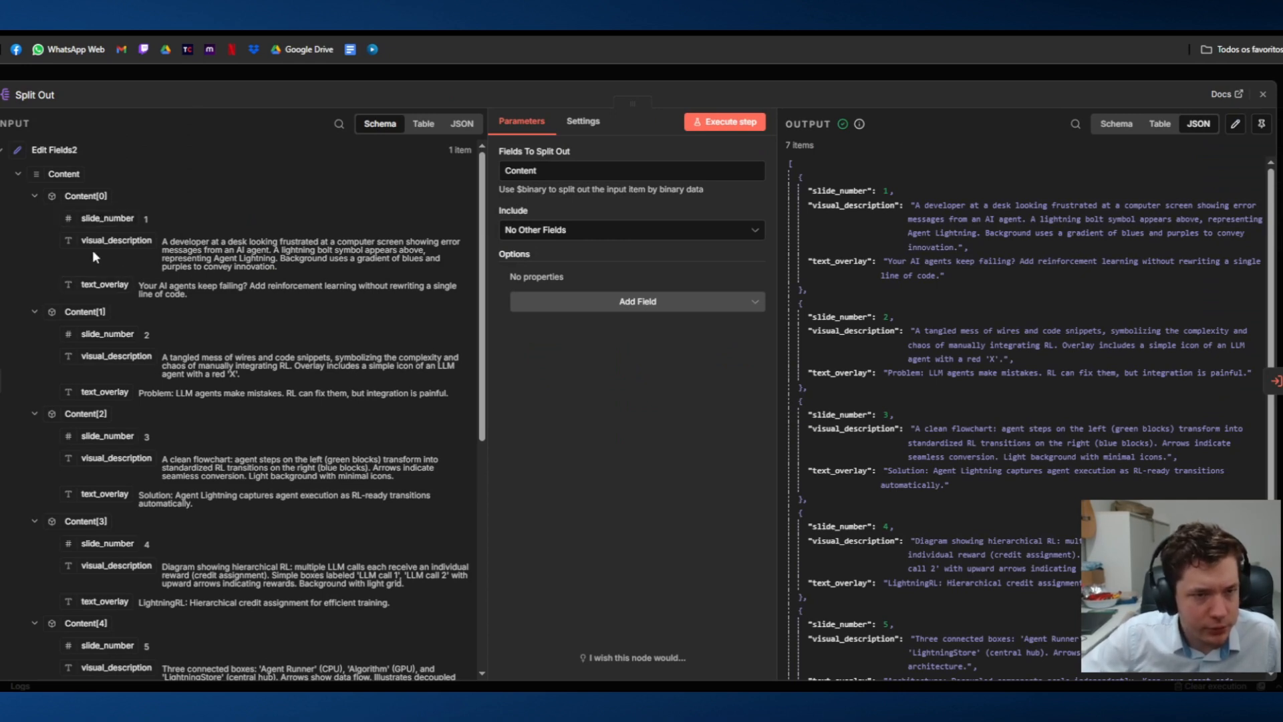
click(200, 72)
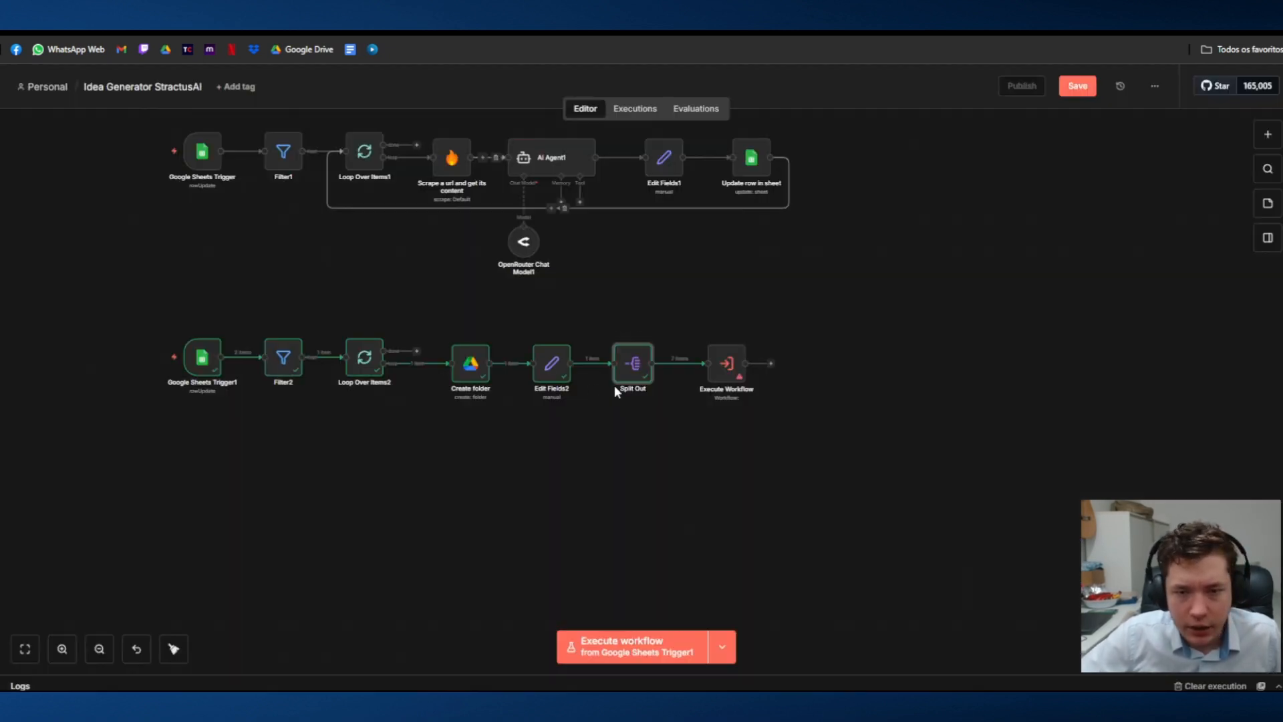
key(Return)
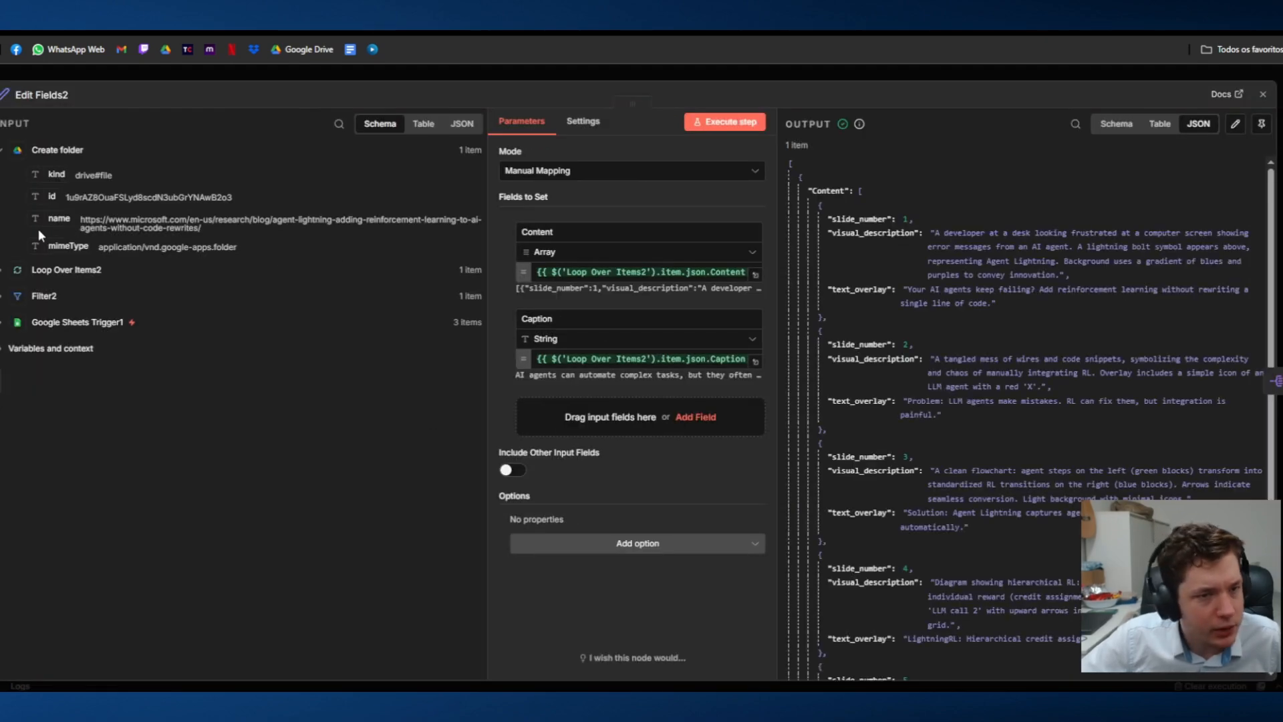
scroll(945, 339, down, 10)
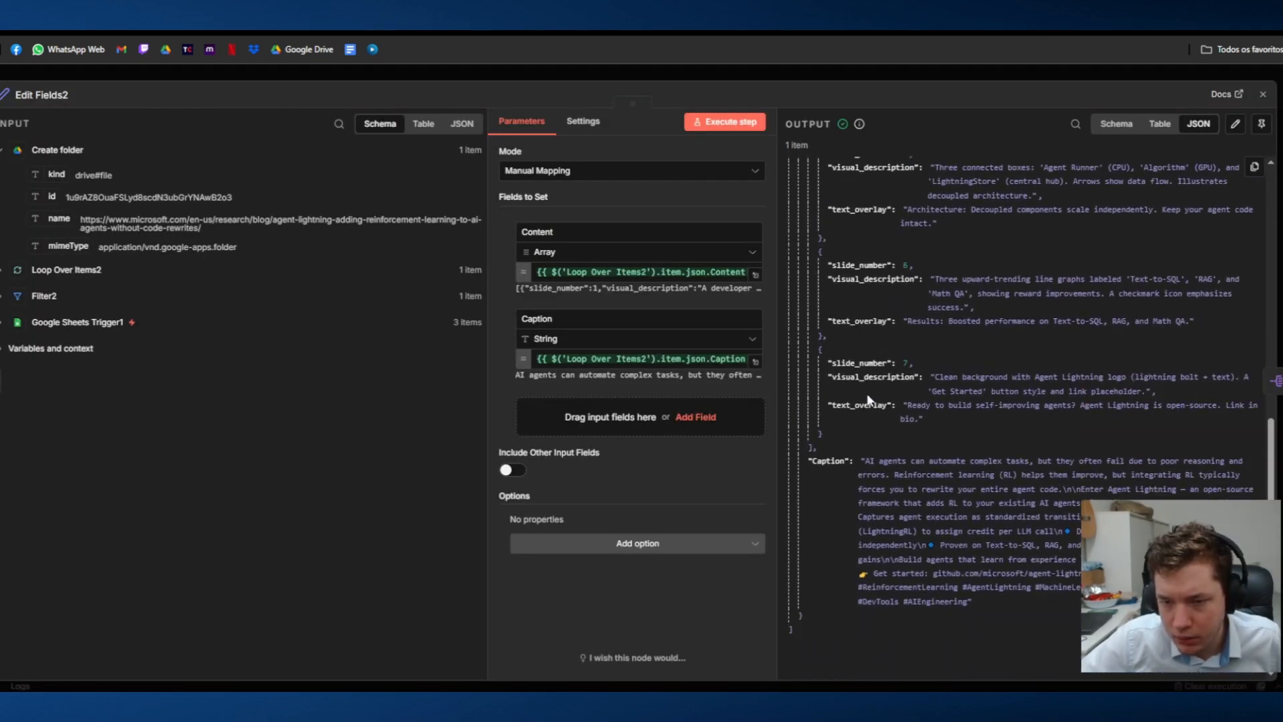
click(412, 67)
double_click(729, 363)
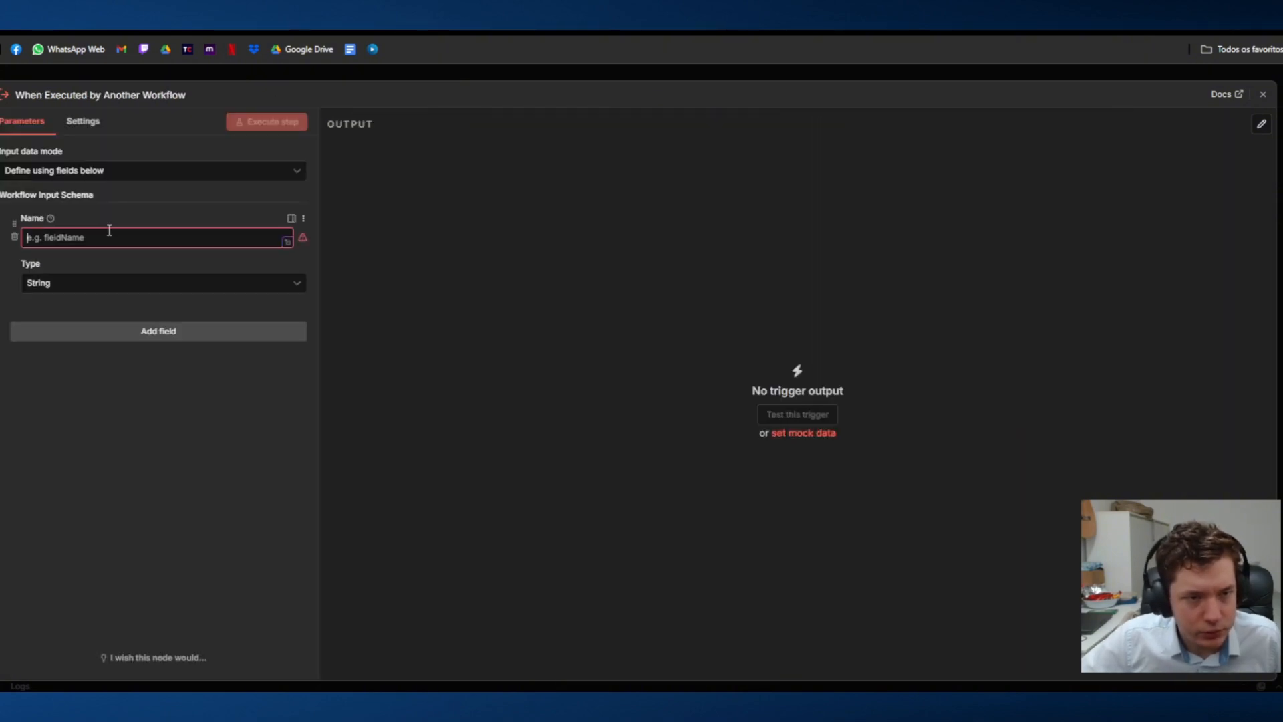
Step: In the sub-workflow trigger's input schema, name the first field visual_description and add three more String fields
click(109, 236)
text(visual_description)
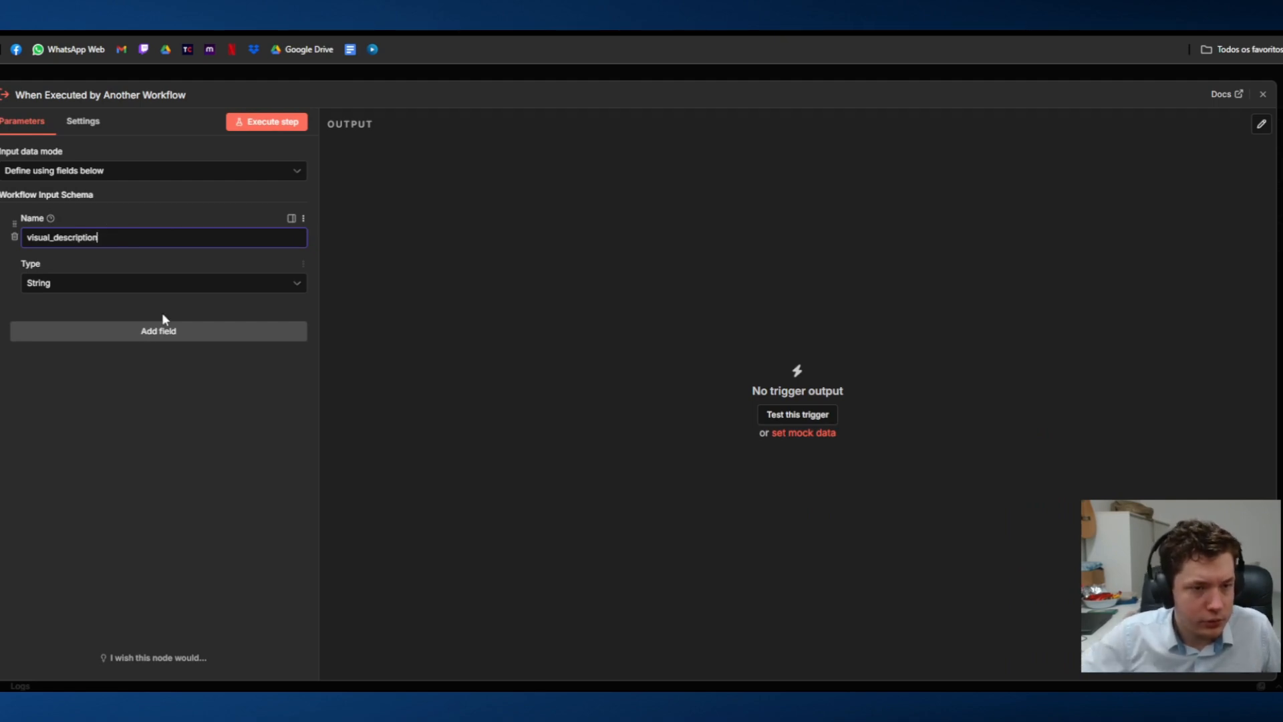
click(162, 329)
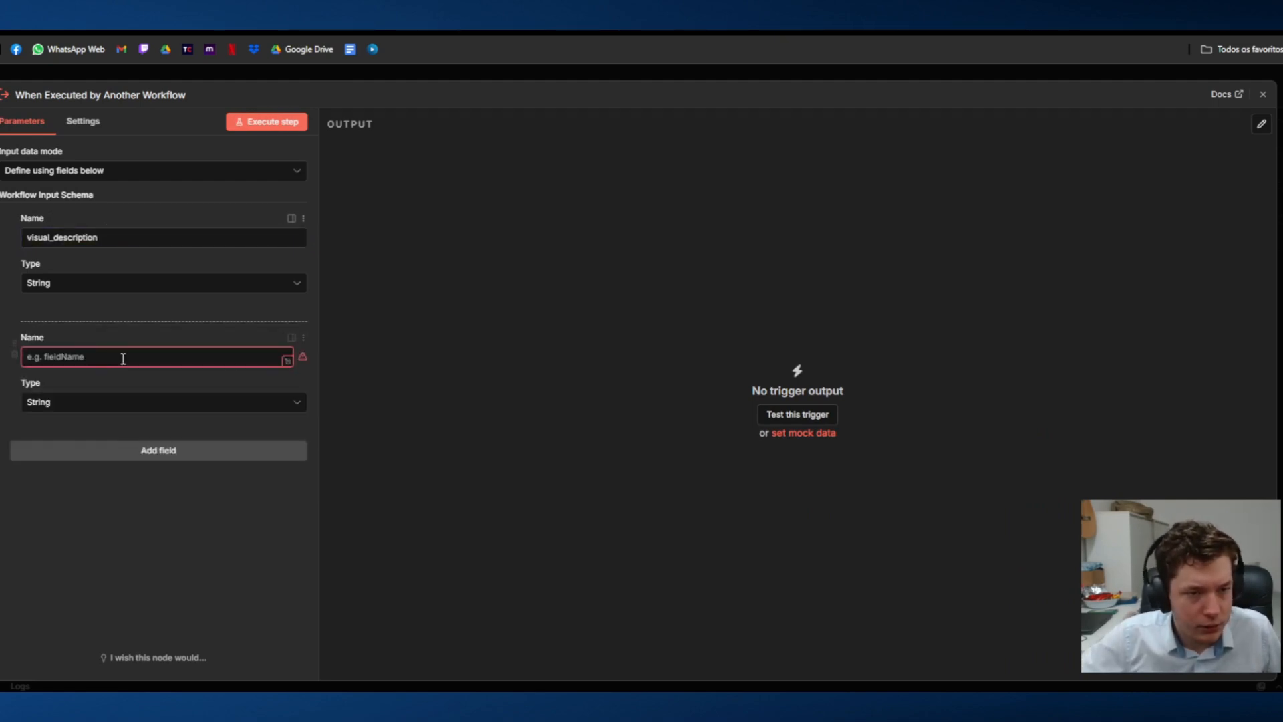
click(62, 452)
click(75, 570)
Step: Name the second field of the sub-workflow trigger's input schema slide_number
click(92, 361)
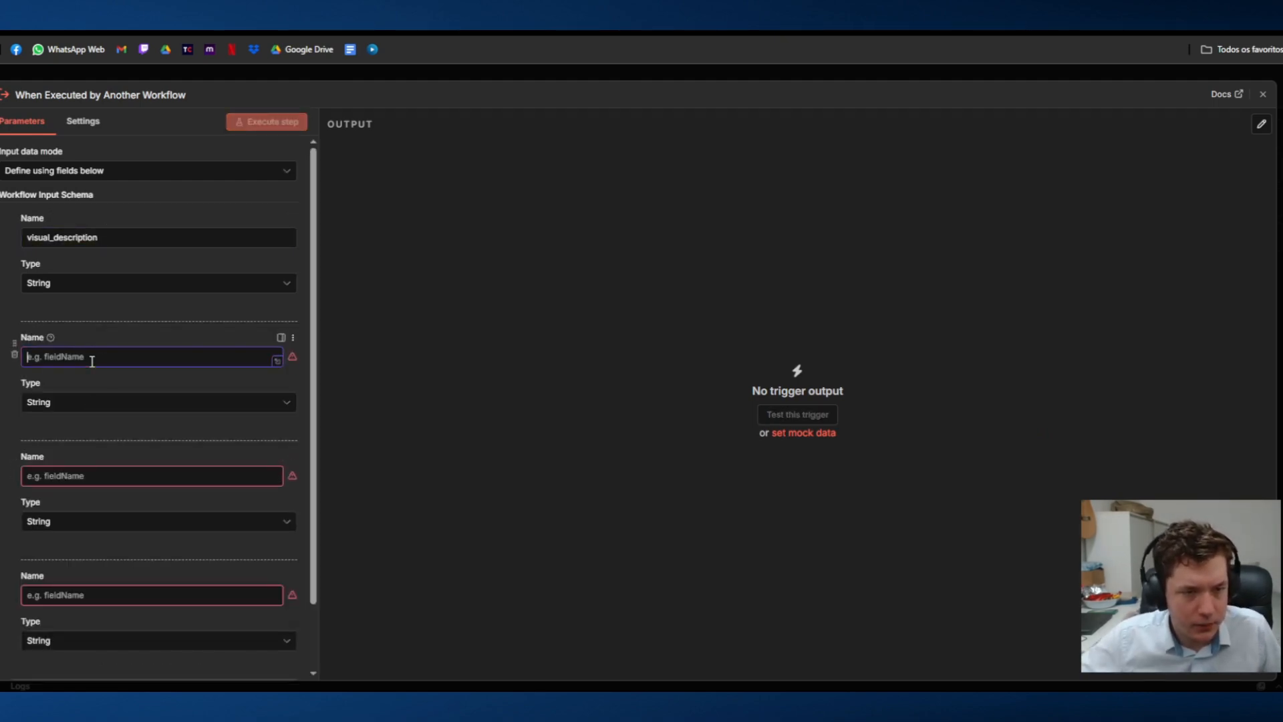
text(S)
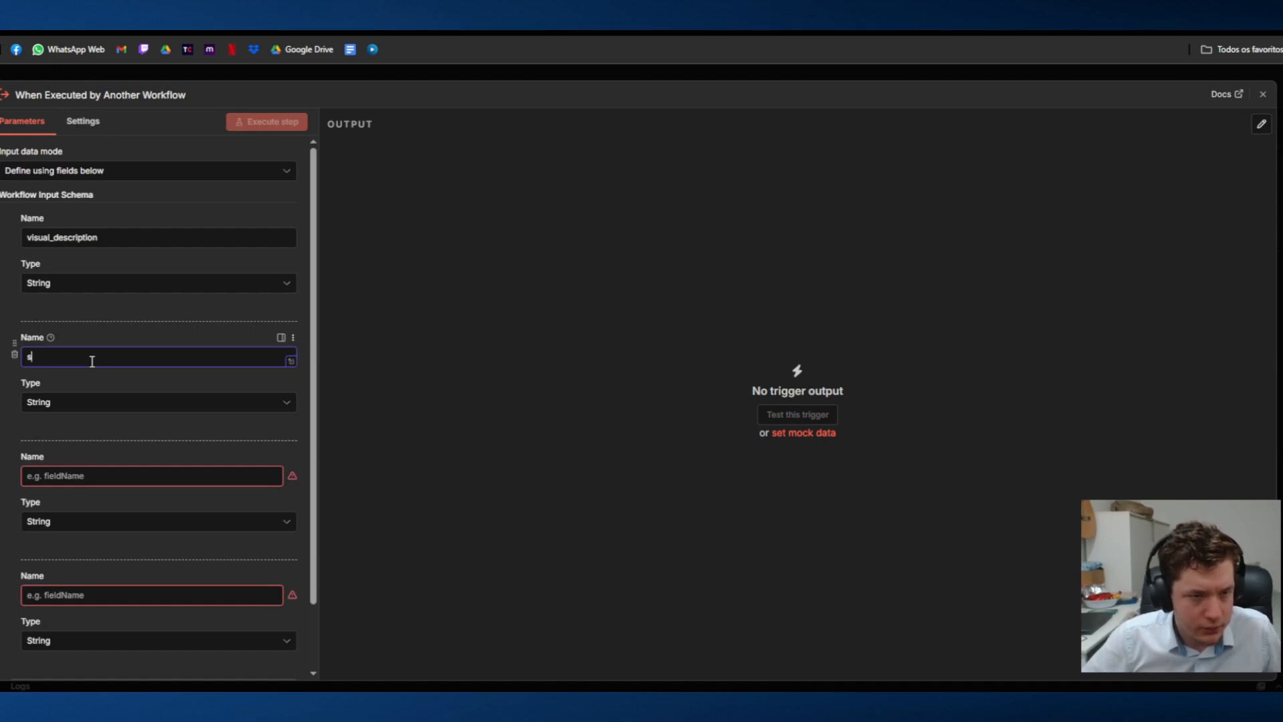
text(lide_numb)
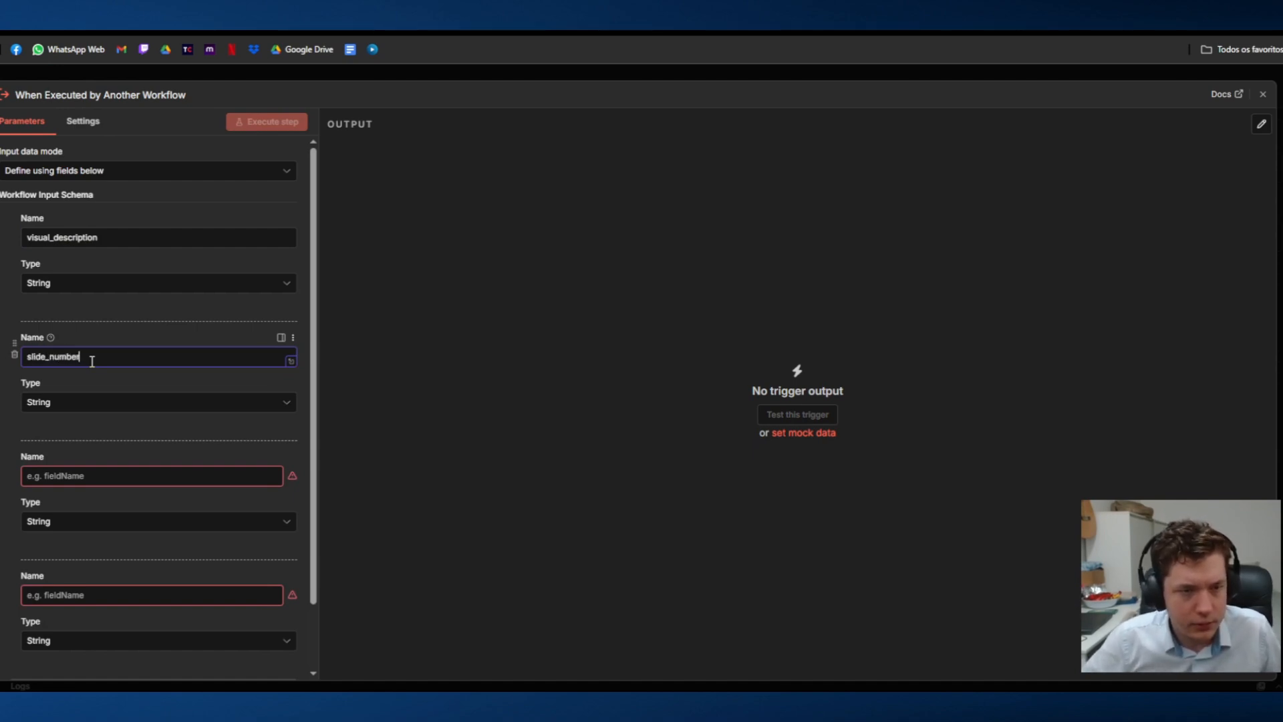
text(er)
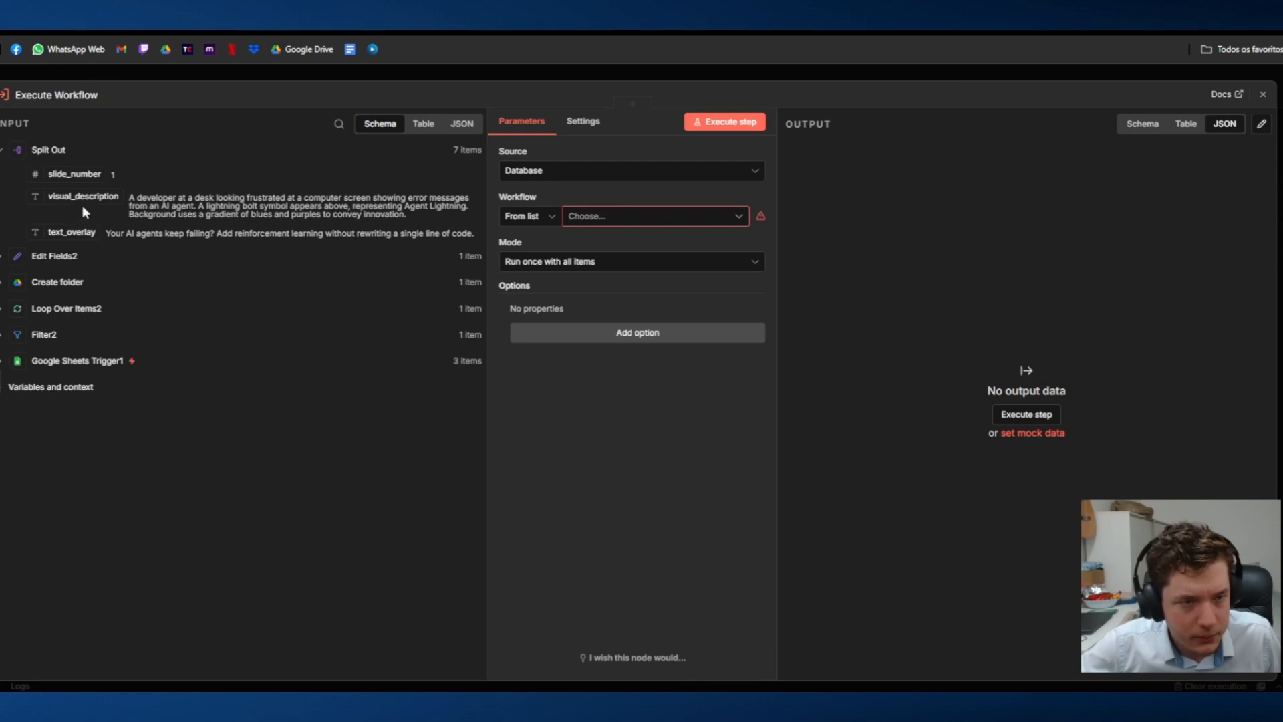
Step: Name the third field of the sub-workflow trigger's input schema text_overlay, copying the key from the Split Out JSON data
right_click(67, 230)
key(Escape)
click(462, 123)
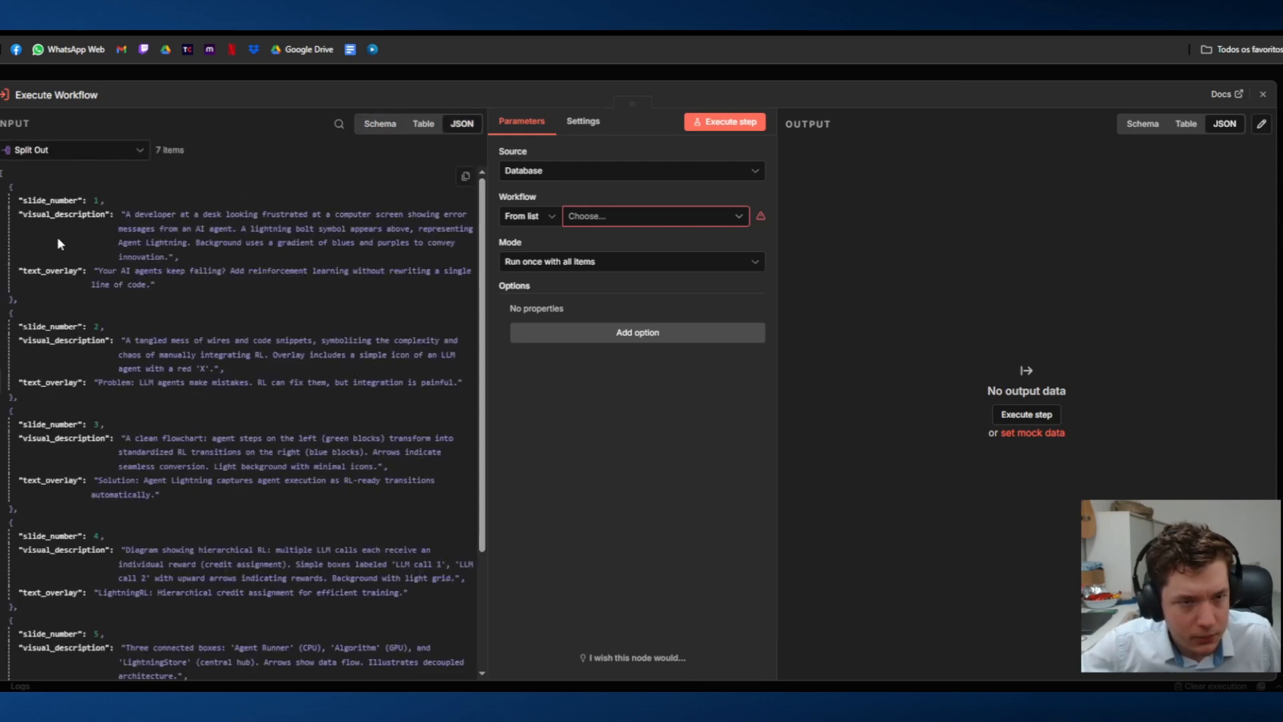
click(423, 123)
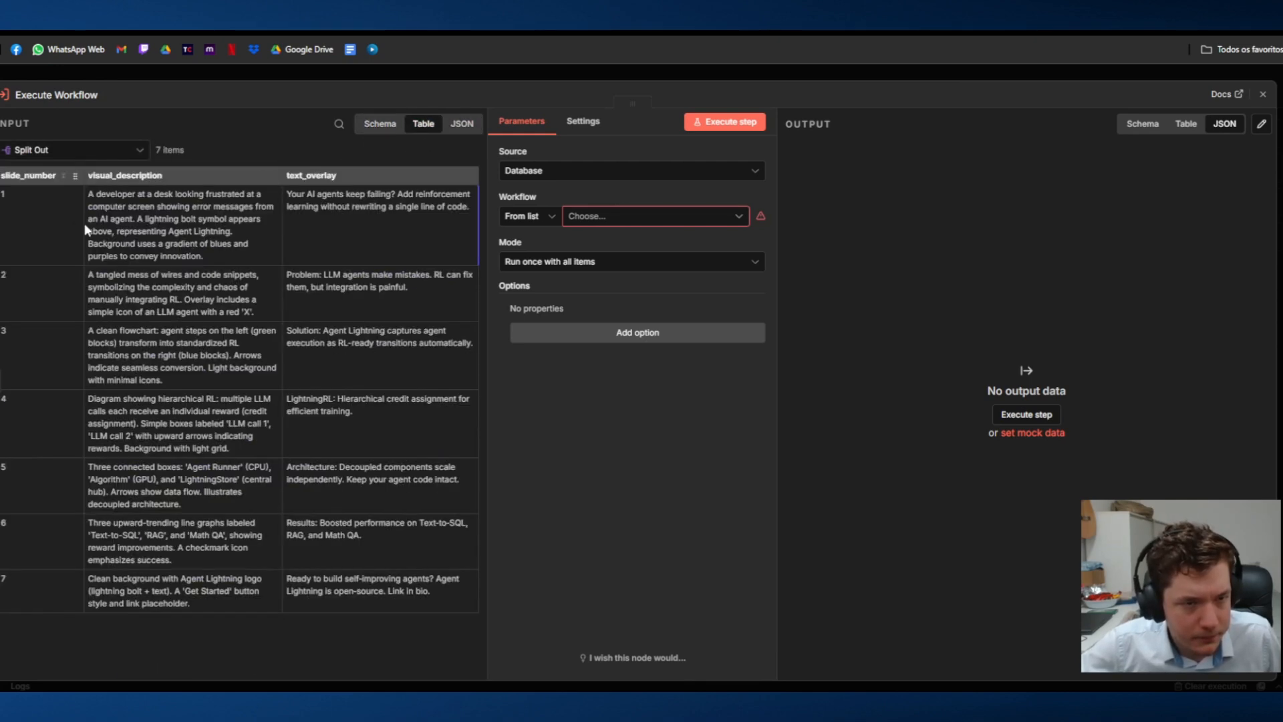
click(462, 124)
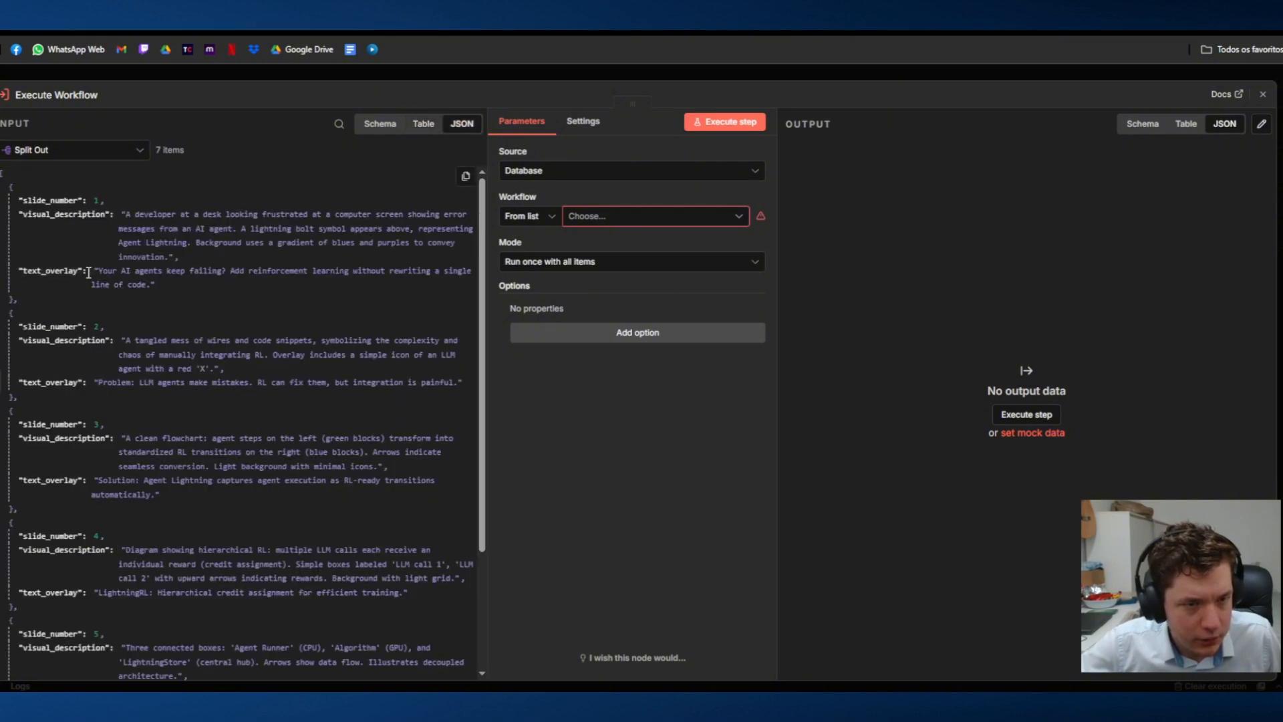
drag(89, 270, 18, 271)
key(ctrl+c)
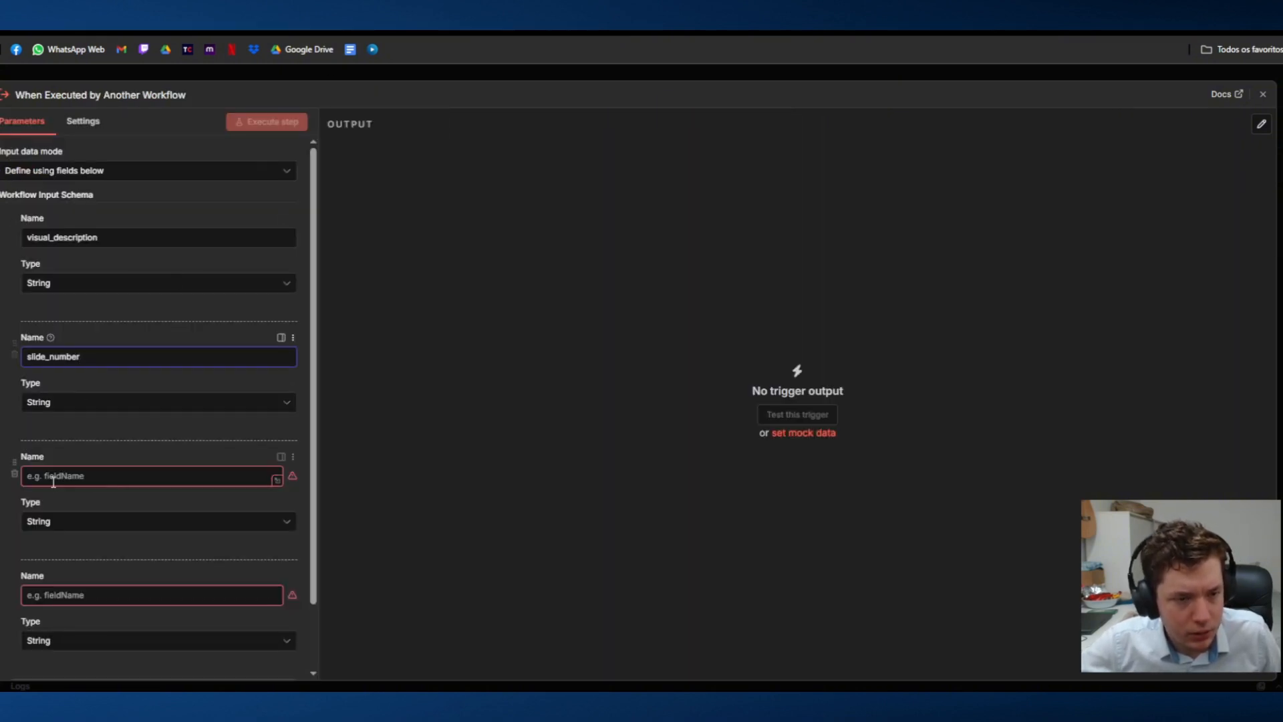
click(54, 476)
key(ctrl+v)
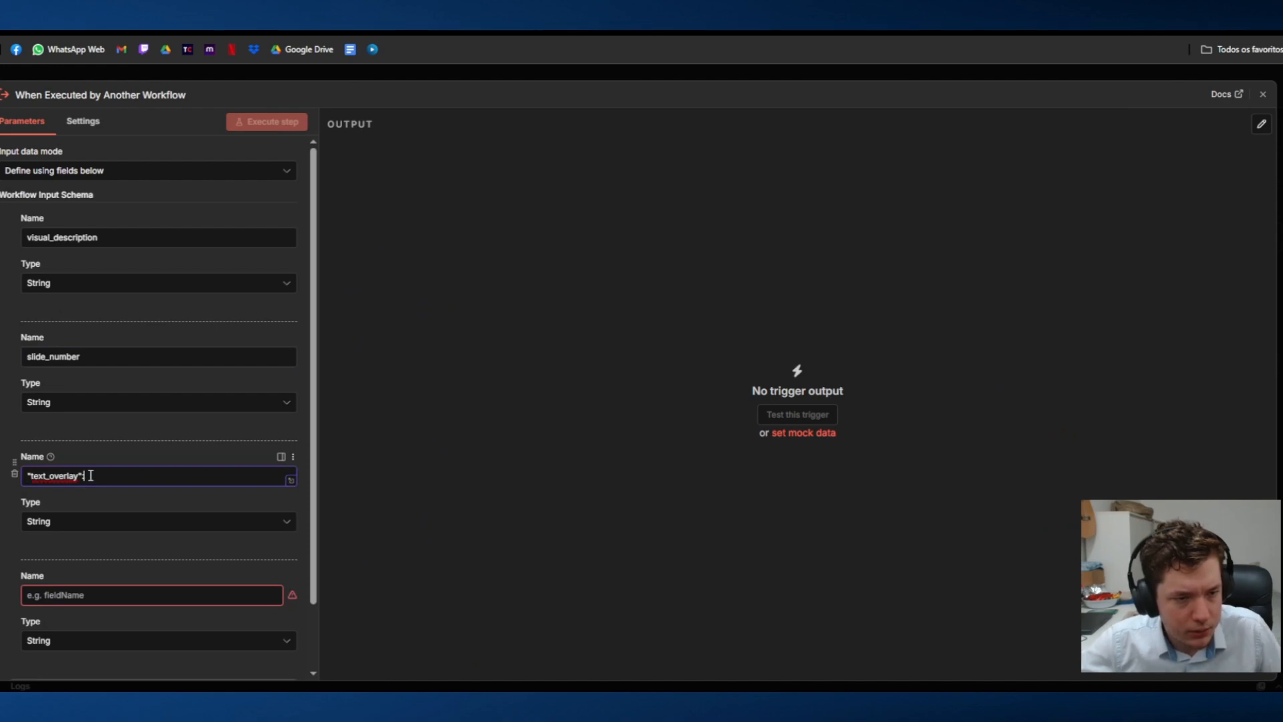
key(BackSpace)
key(BackSpace)
key(Home)
key(Delete)
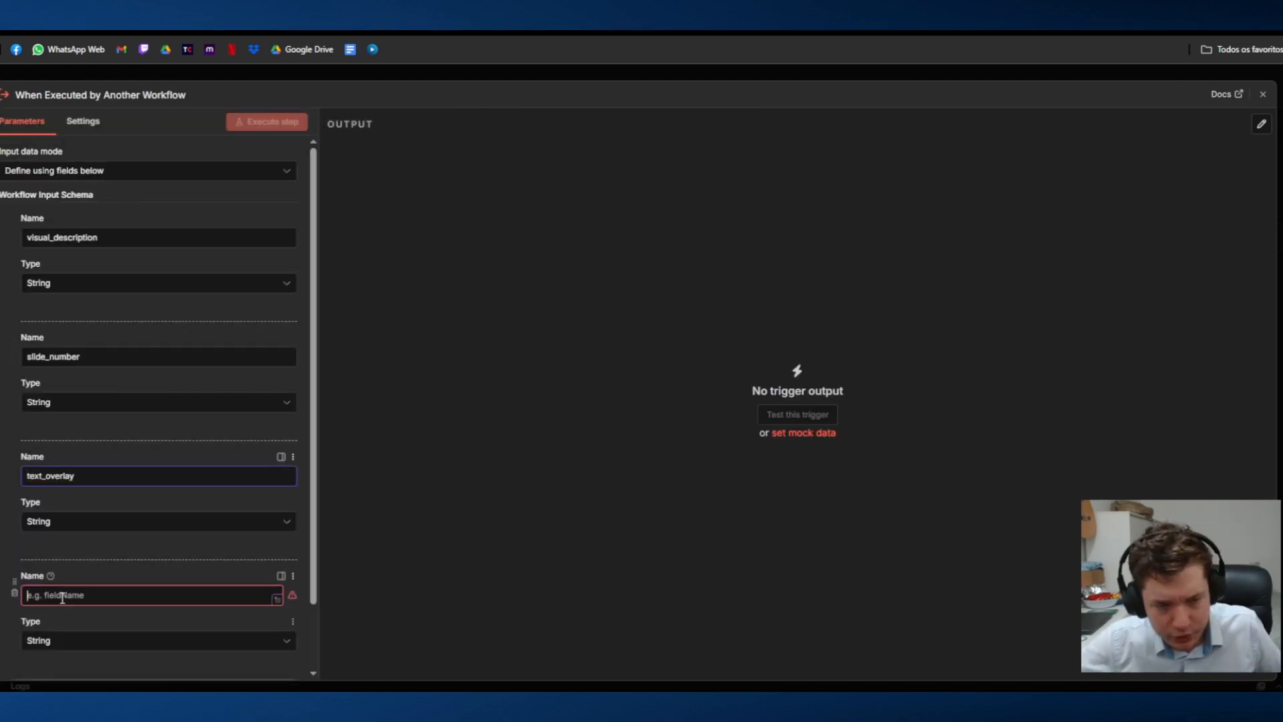
click(68, 594)
text(v)
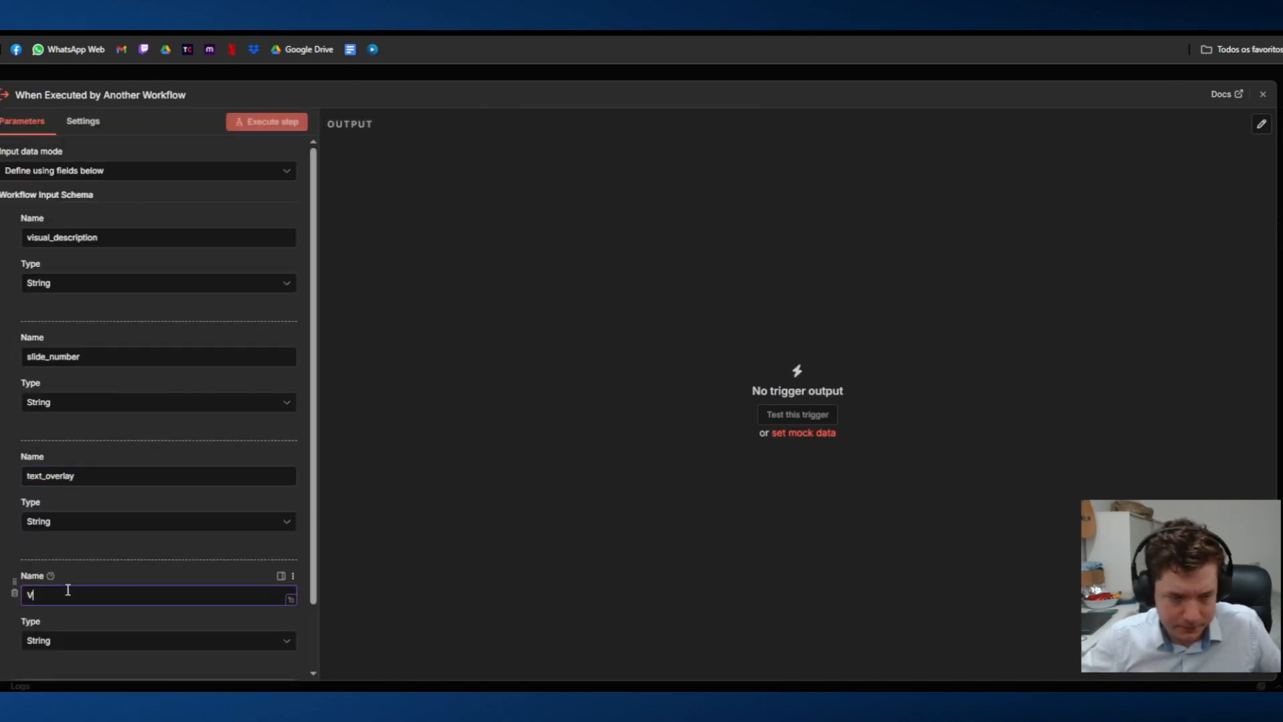
key(BackSpace)
text(Caption)
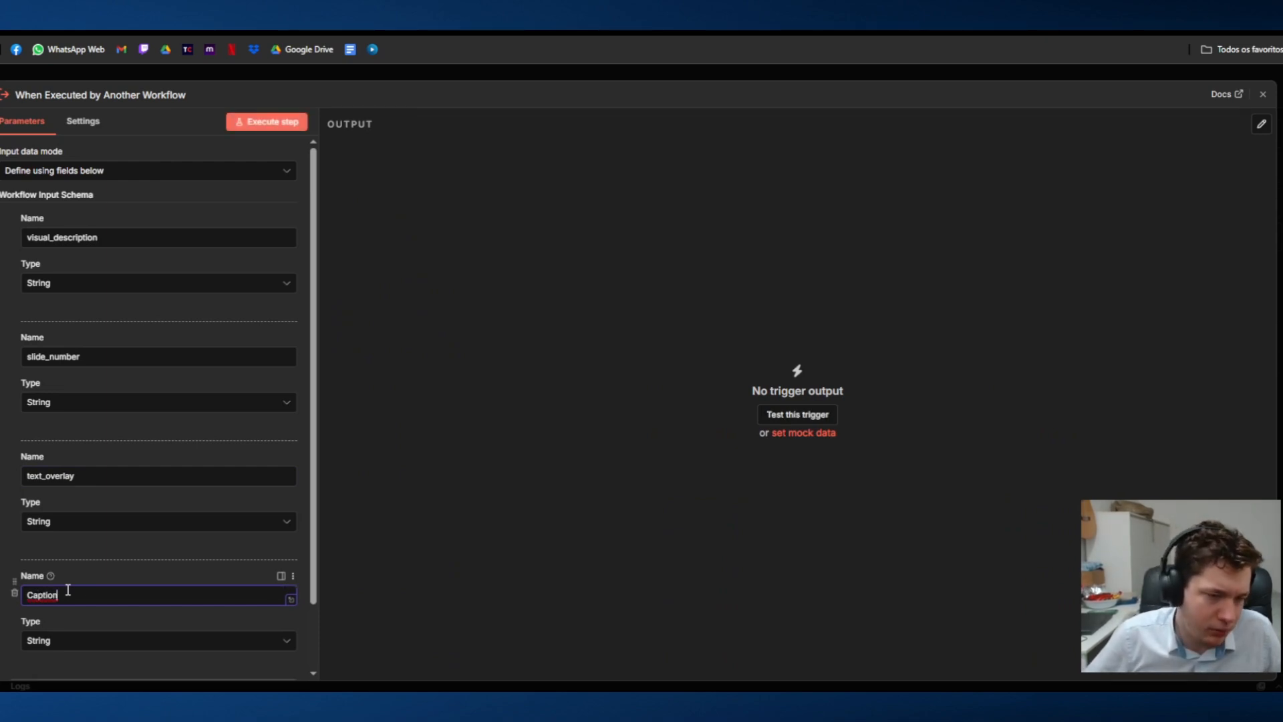
key(BackSpace)
key(BackSpace)
key(BackSpace)
key(BackSpace)
key(BackSpace)
key(BackSpace)
key(BackSpace)
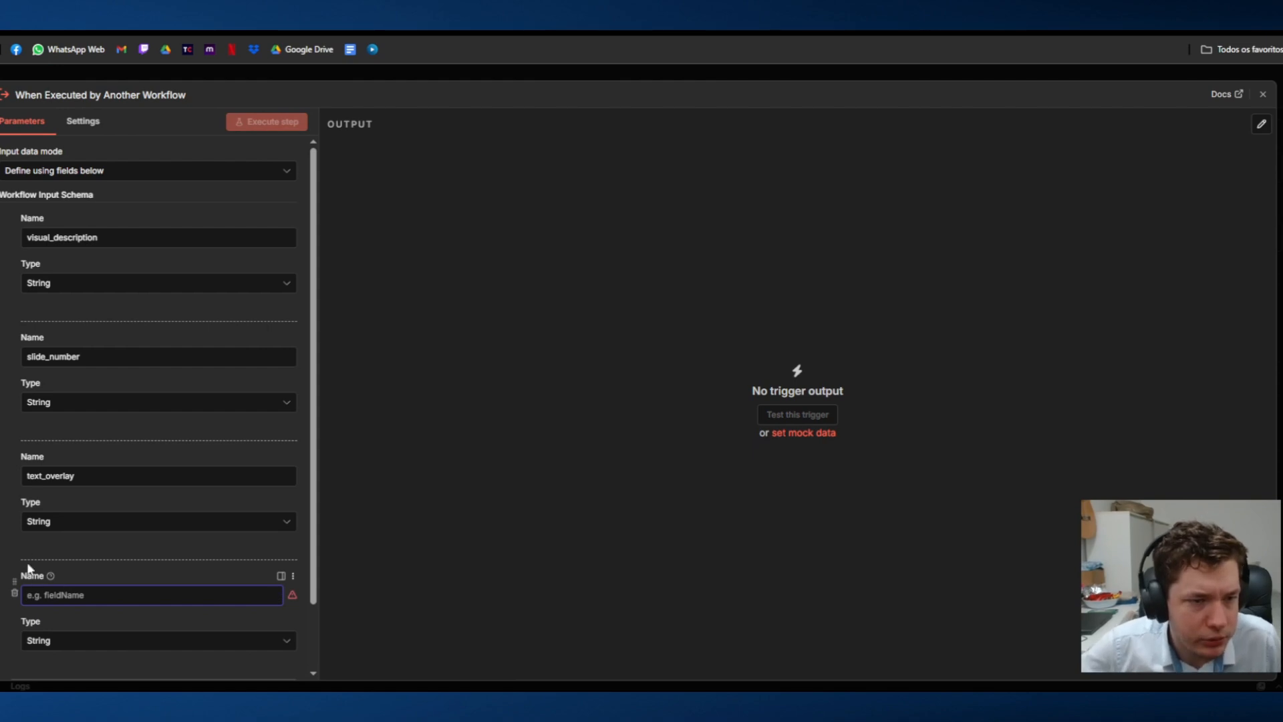
click(107, 572)
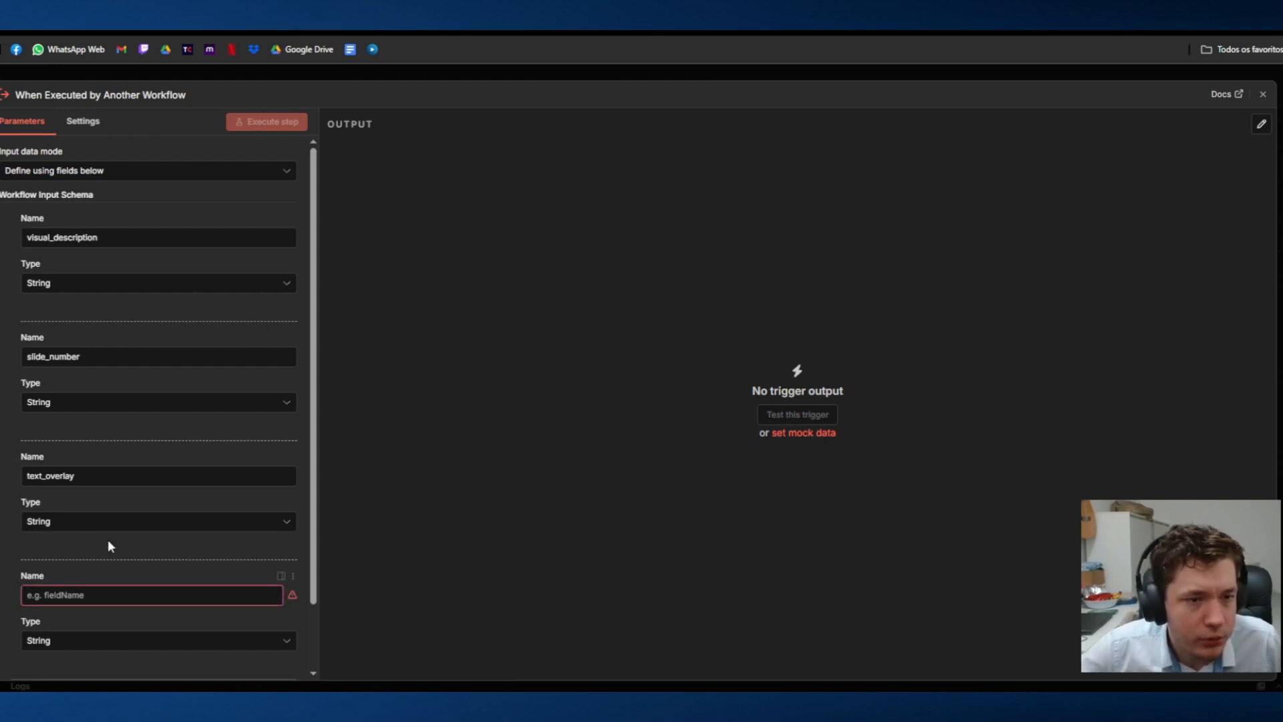
Step: Name the fourth field of the sub-workflow trigger's input schema folder_id
click(65, 595)
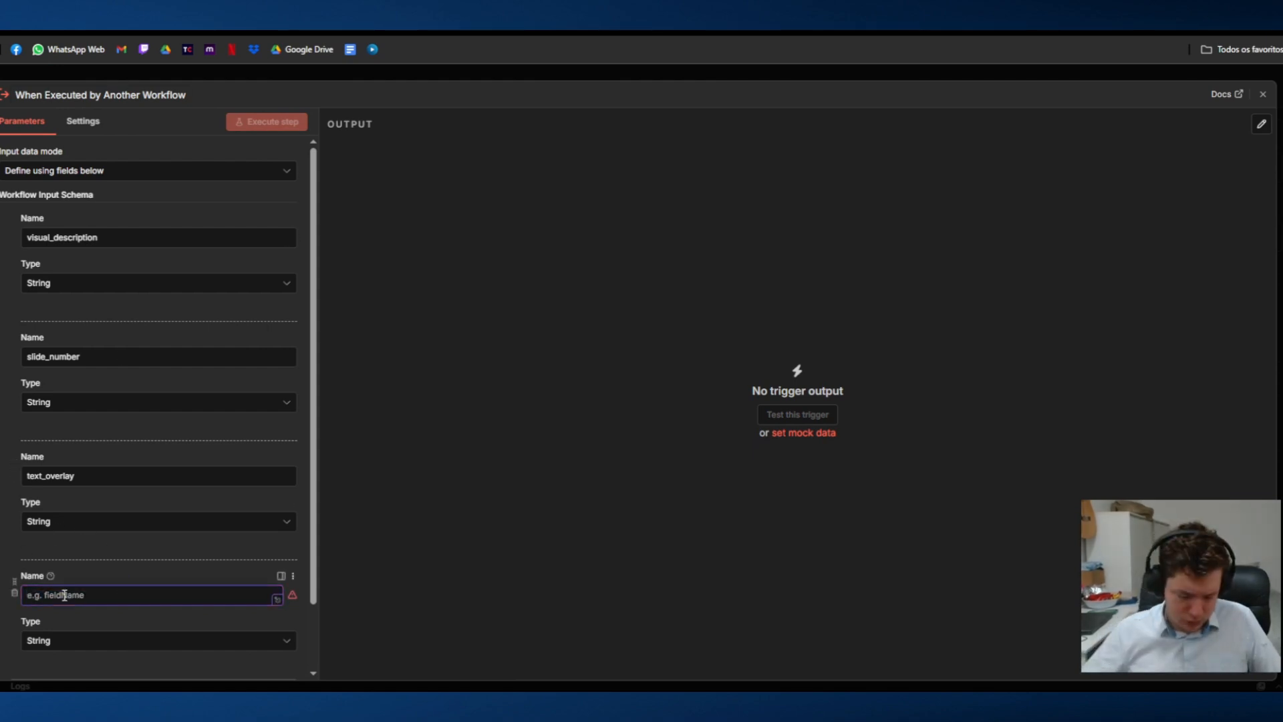
text(google drive)
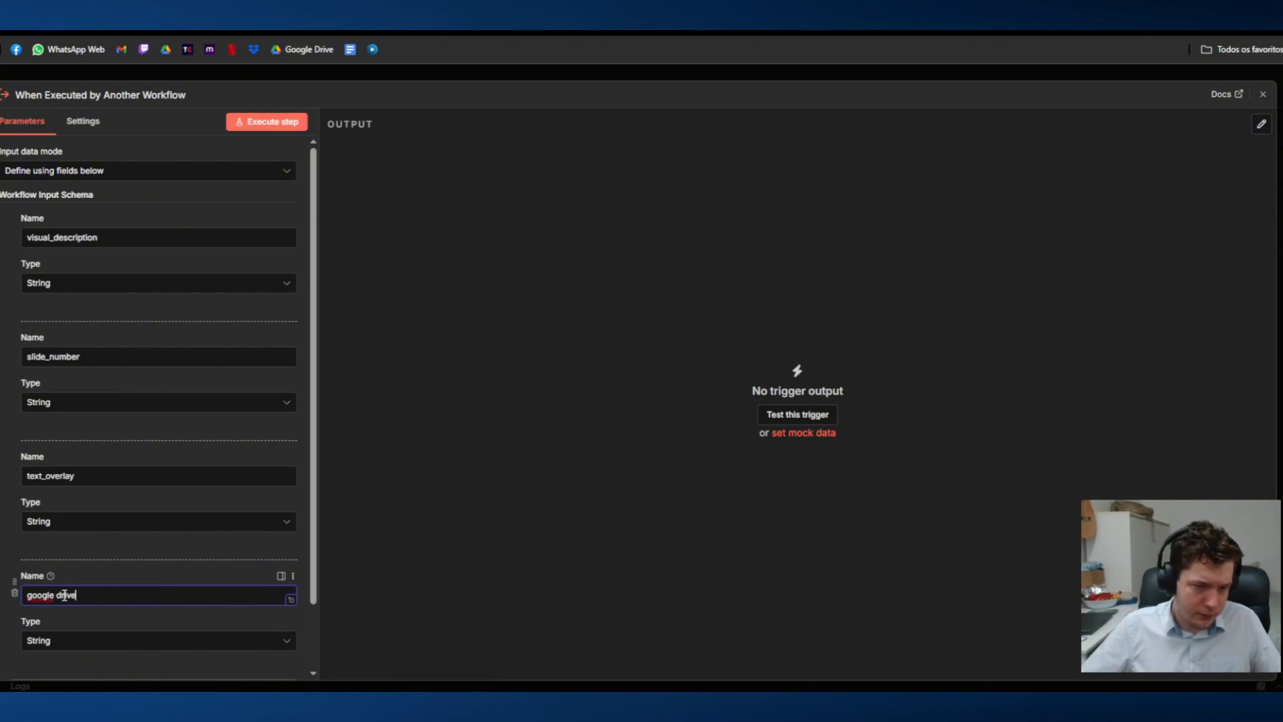
key(ctrl+a)
key(BackSpace)
text(fo)
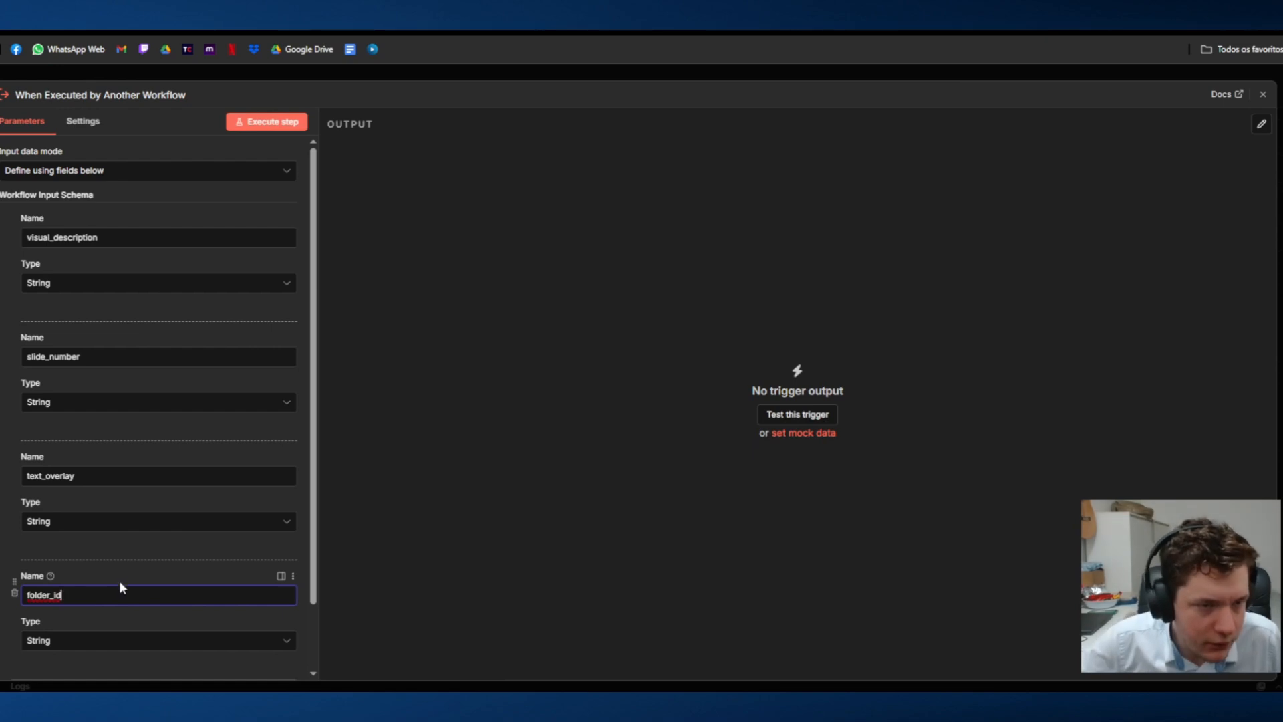
click(310, 258)
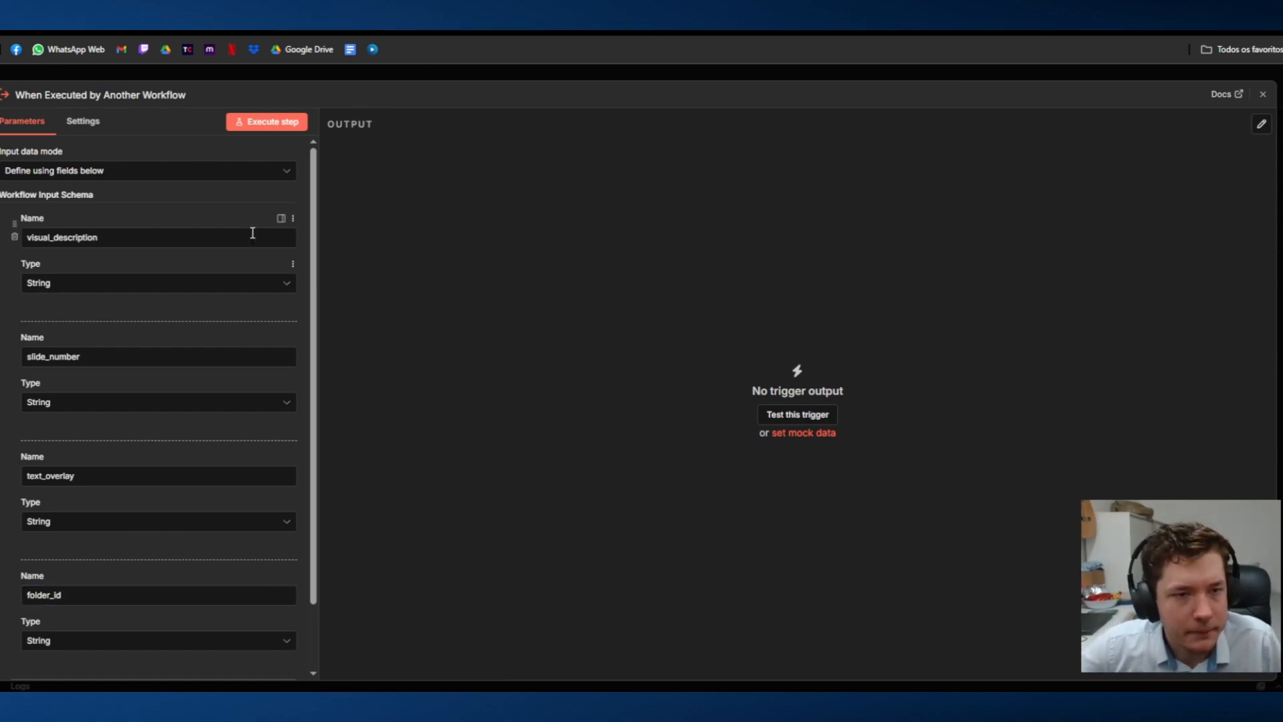
Step: Execute the sub-workflow trigger step and open its JSON output for editing
click(253, 124)
drag(386, 200, 496, 200)
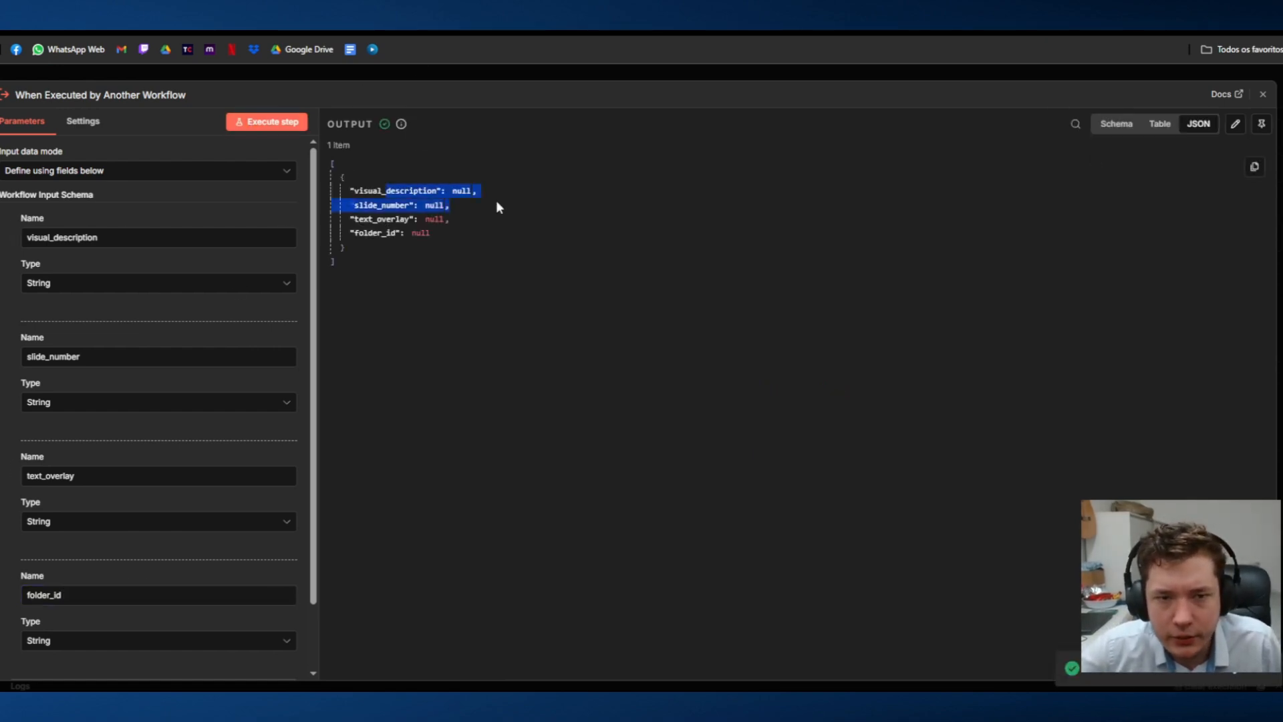
click(1235, 123)
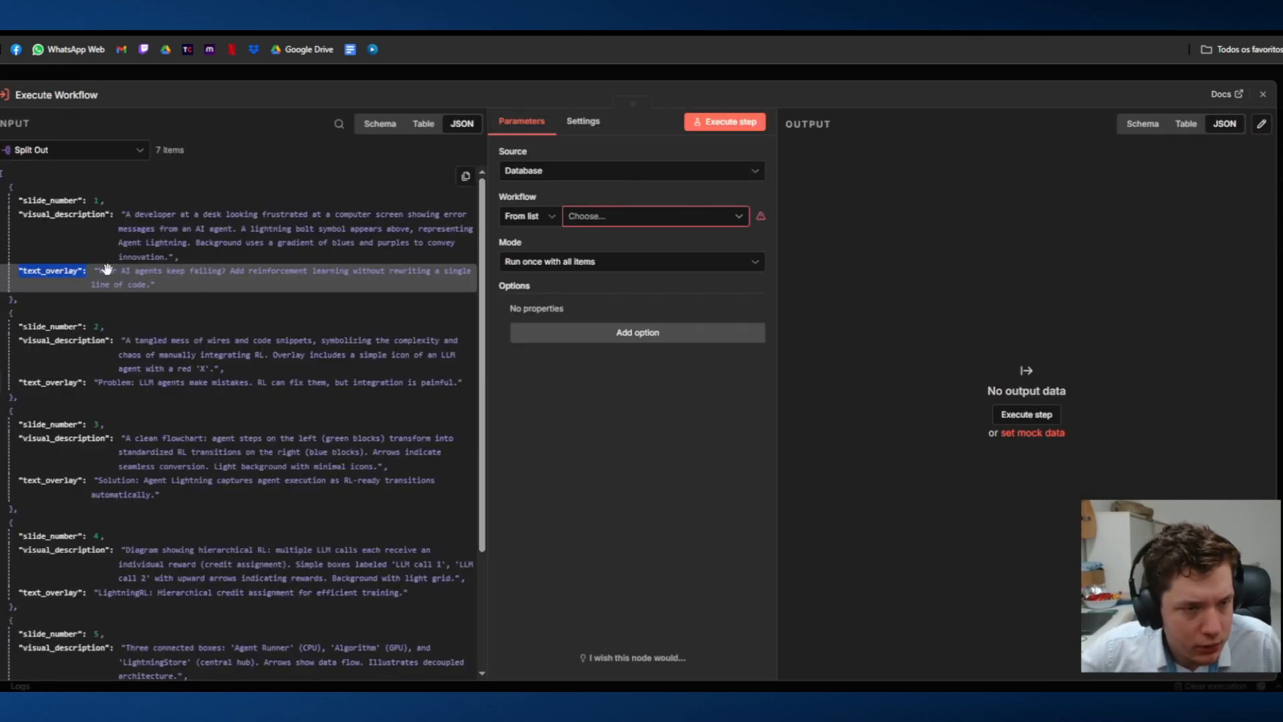
Step: Copy slide 1's text_overlay value from the Split Out data into text_overlay in the sub-workflow trigger's output
right_click(125, 284)
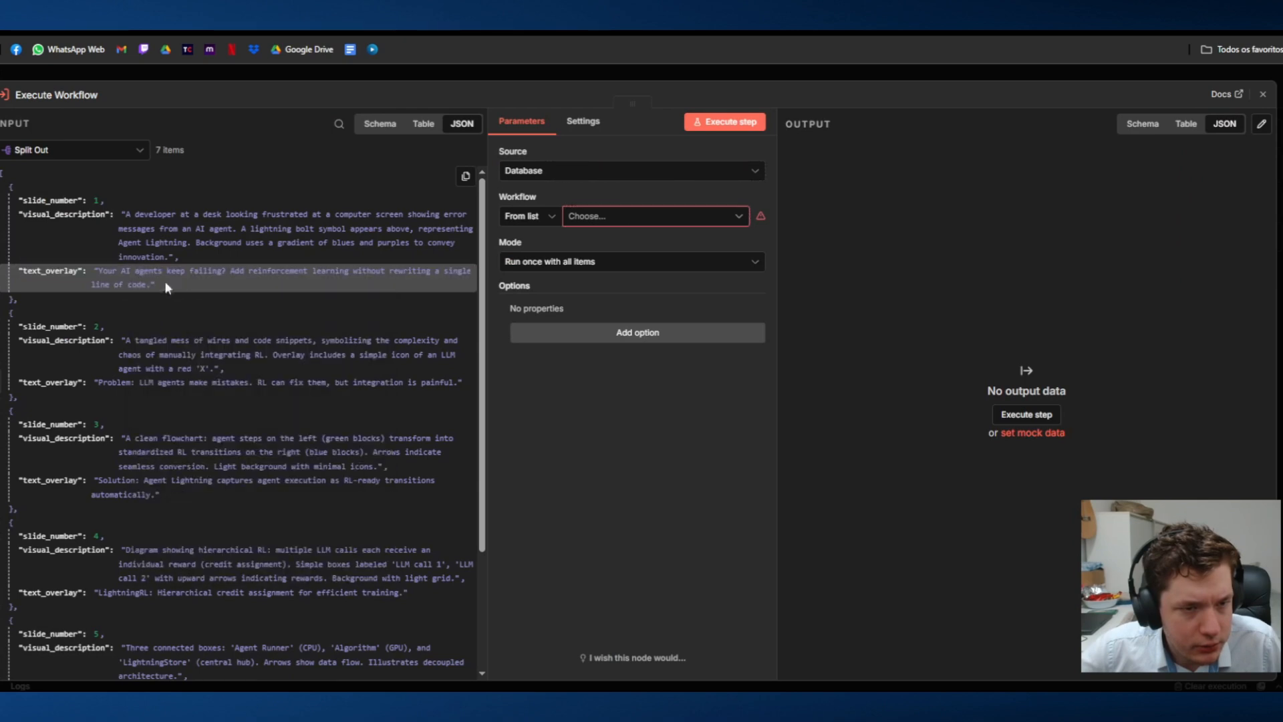
drag(171, 283, 92, 270)
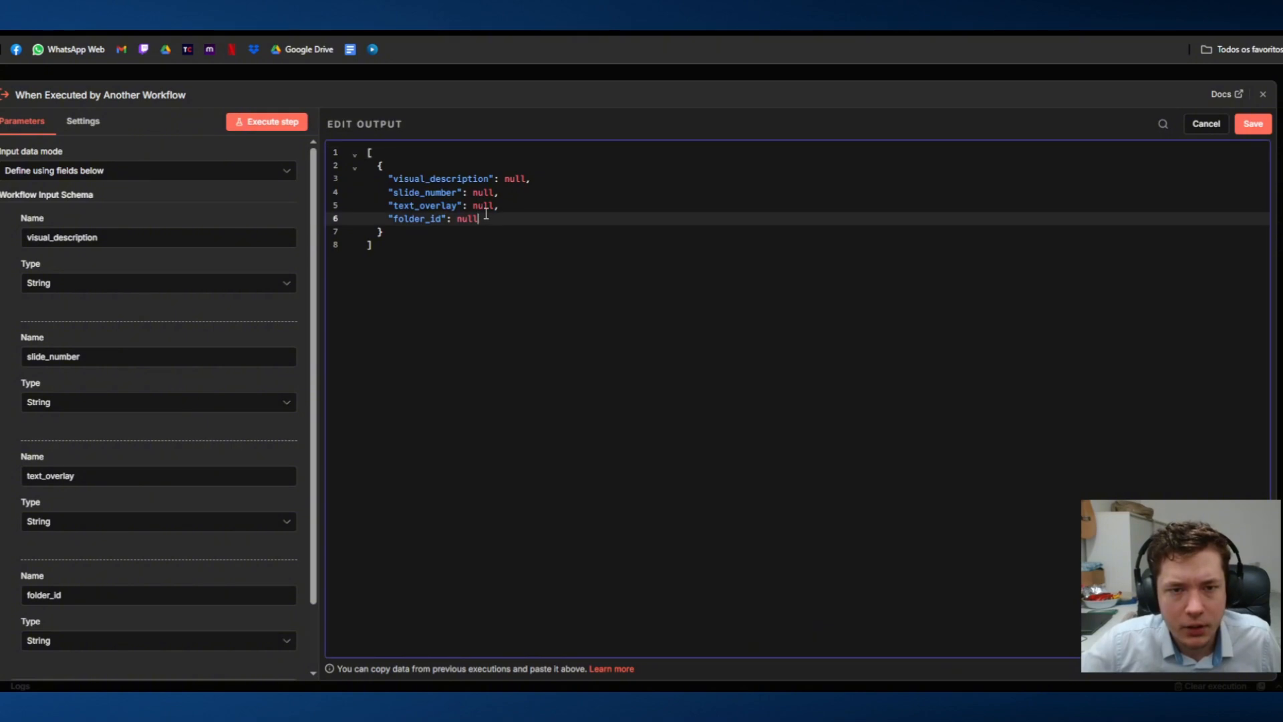
double_click(485, 207)
text("Your AI agents keep failing? Add reinforcement learning without rewriting a single line of code.")
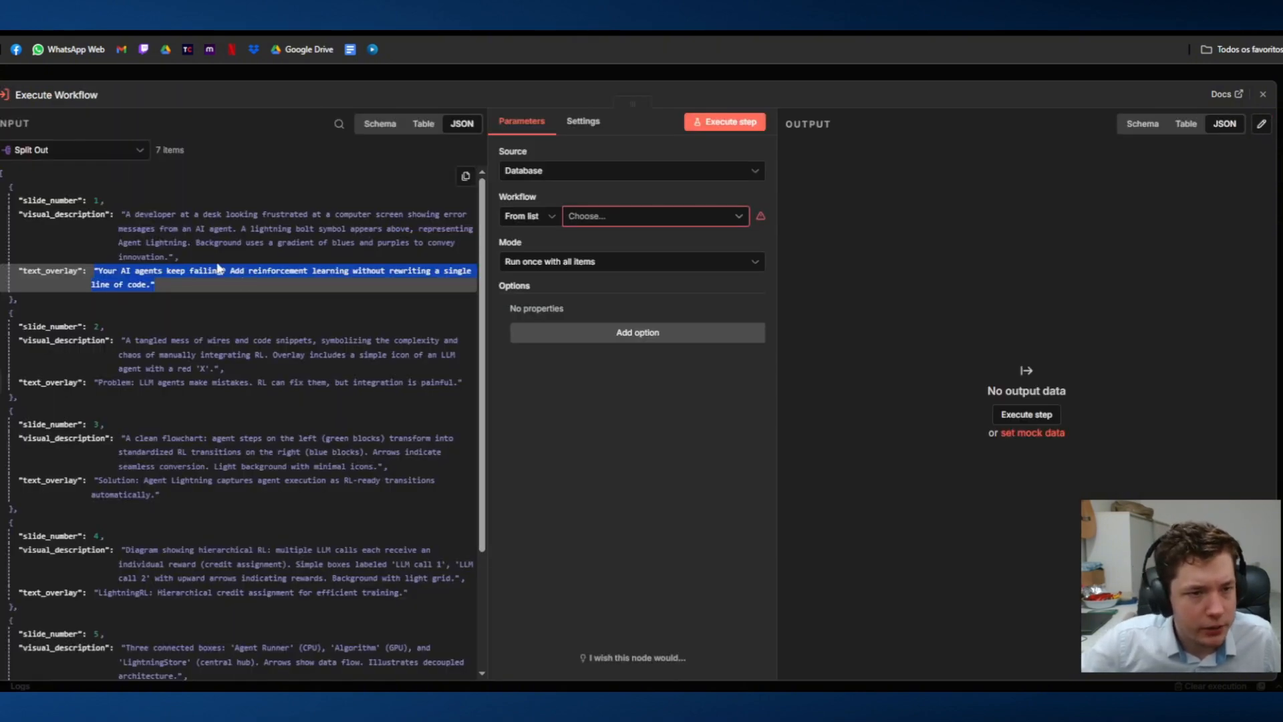
Step: Paste slide 1's visual description from the Split Out data into the trigger output's visual_description and set slide_number to 1
click(192, 262)
drag(192, 262, 121, 214)
key(ctrl+c)
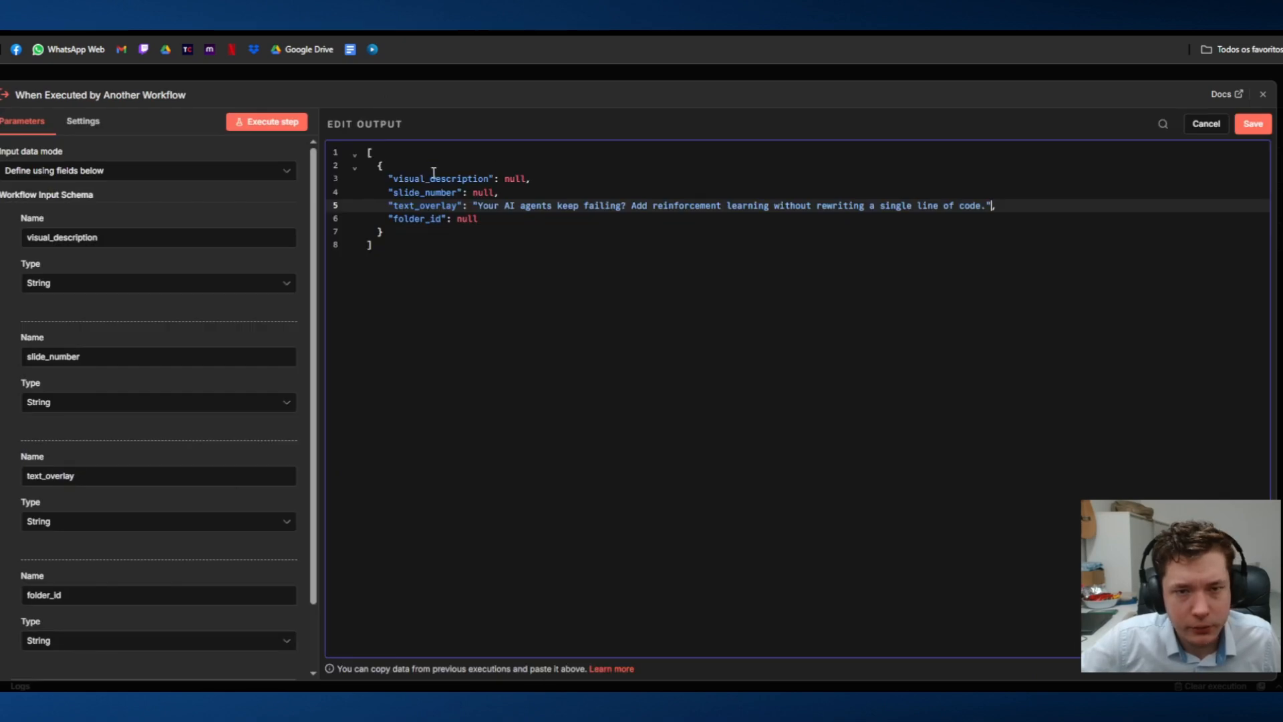
click(477, 193)
double_click(519, 178)
key(ctrl+v)
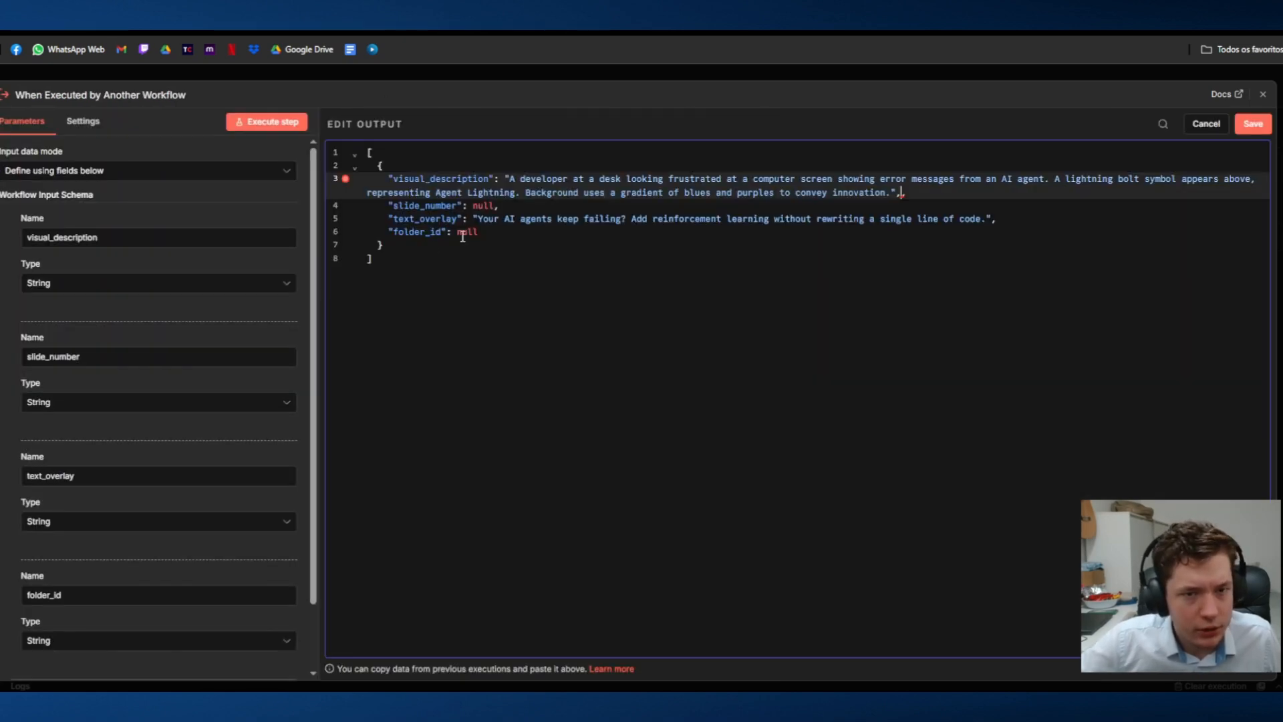
click(478, 234)
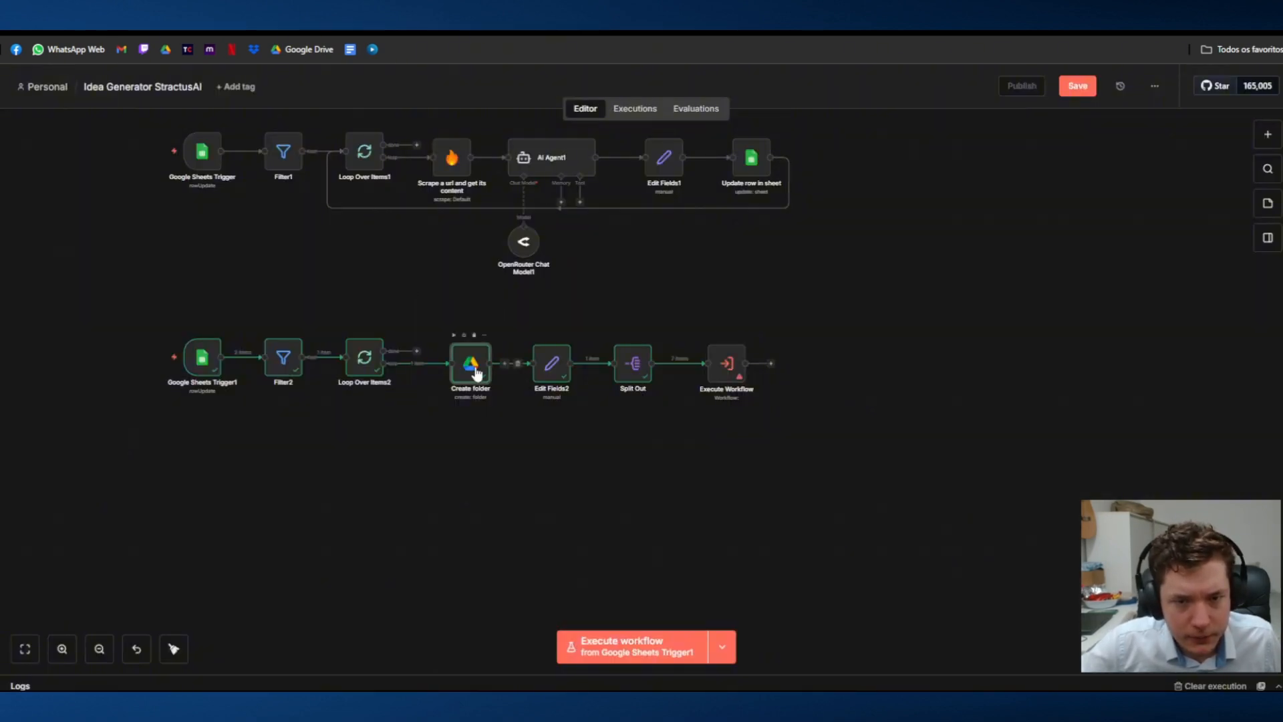
Step: Copy the folder id from the Create folder node's output into folder_id in the sub-workflow trigger's output
double_click(471, 364)
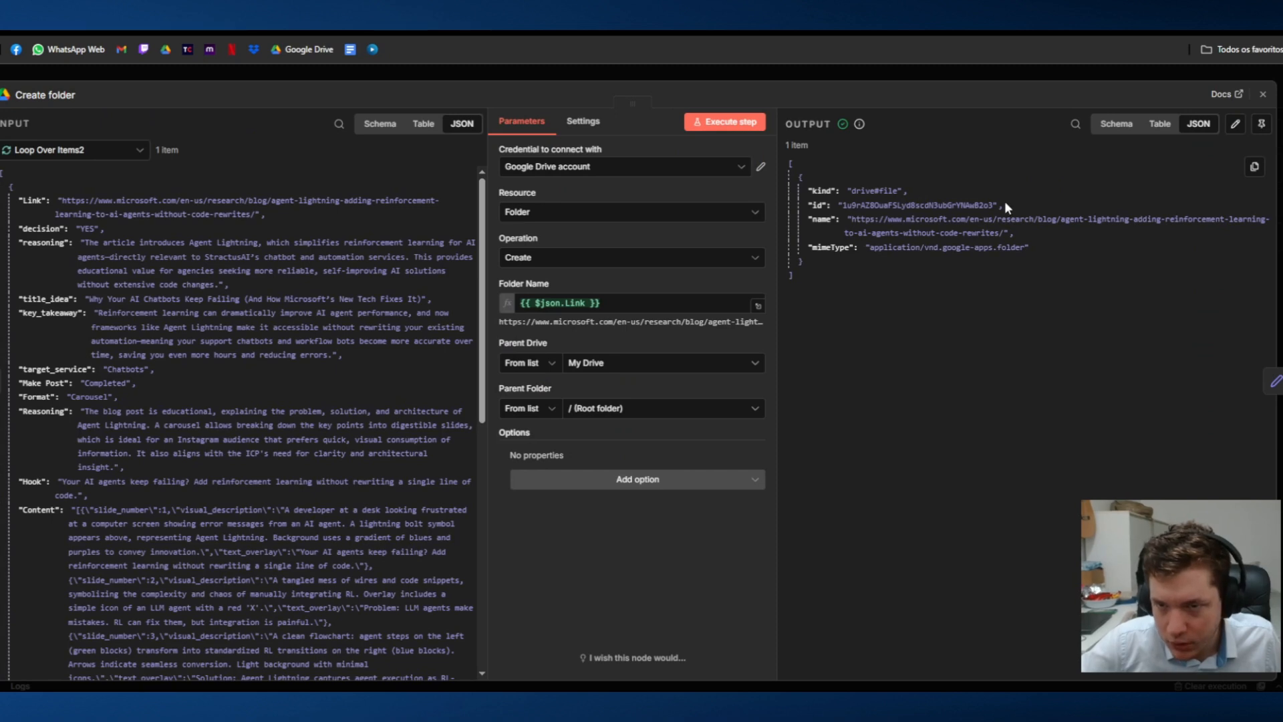
mouse_move(999, 206)
mouse_down()
mouse_move(838, 206)
mouse_move(995, 205)
mouse_up()
click(838, 206)
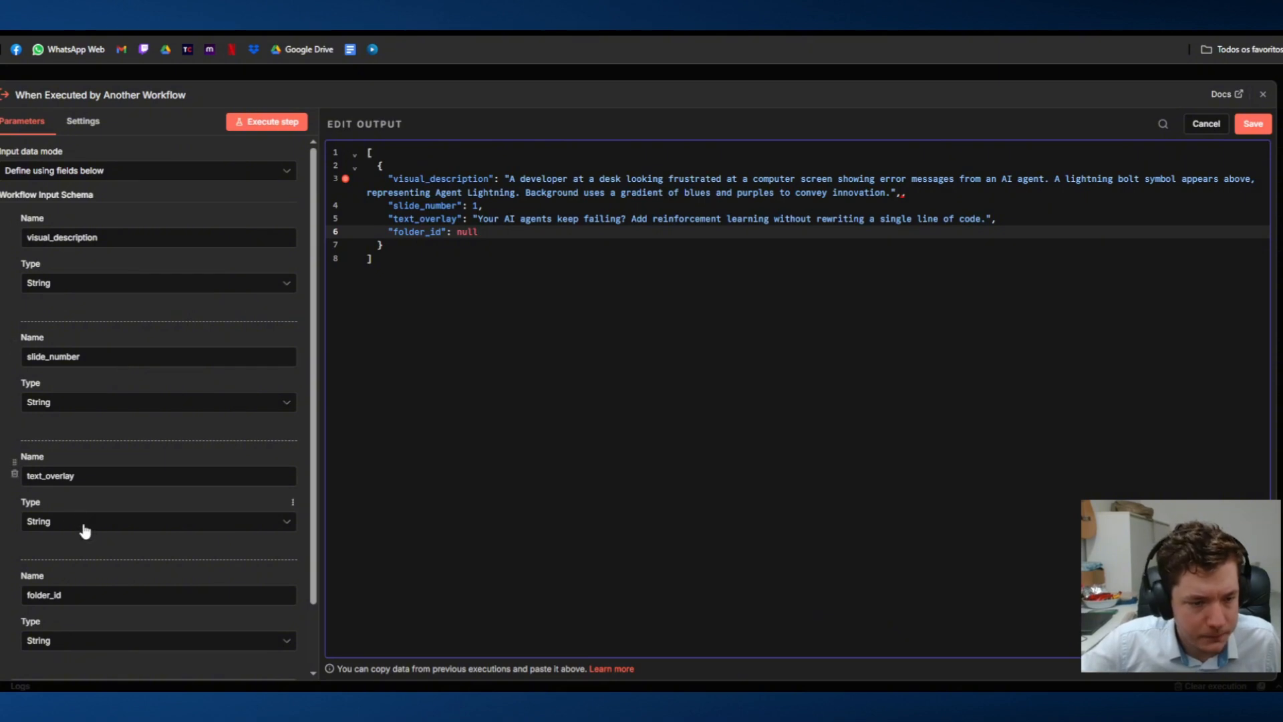
scroll(113, 516, down, 2)
click(112, 516)
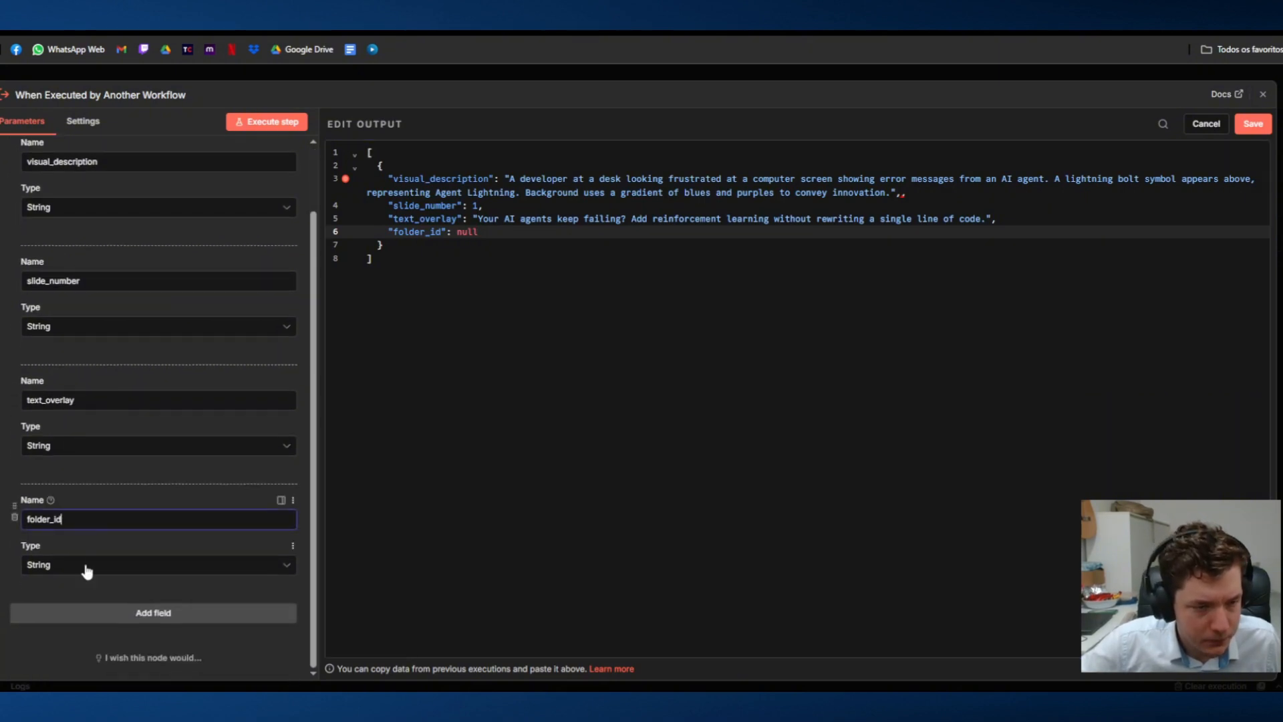
double_click(459, 223)
double_click(465, 232)
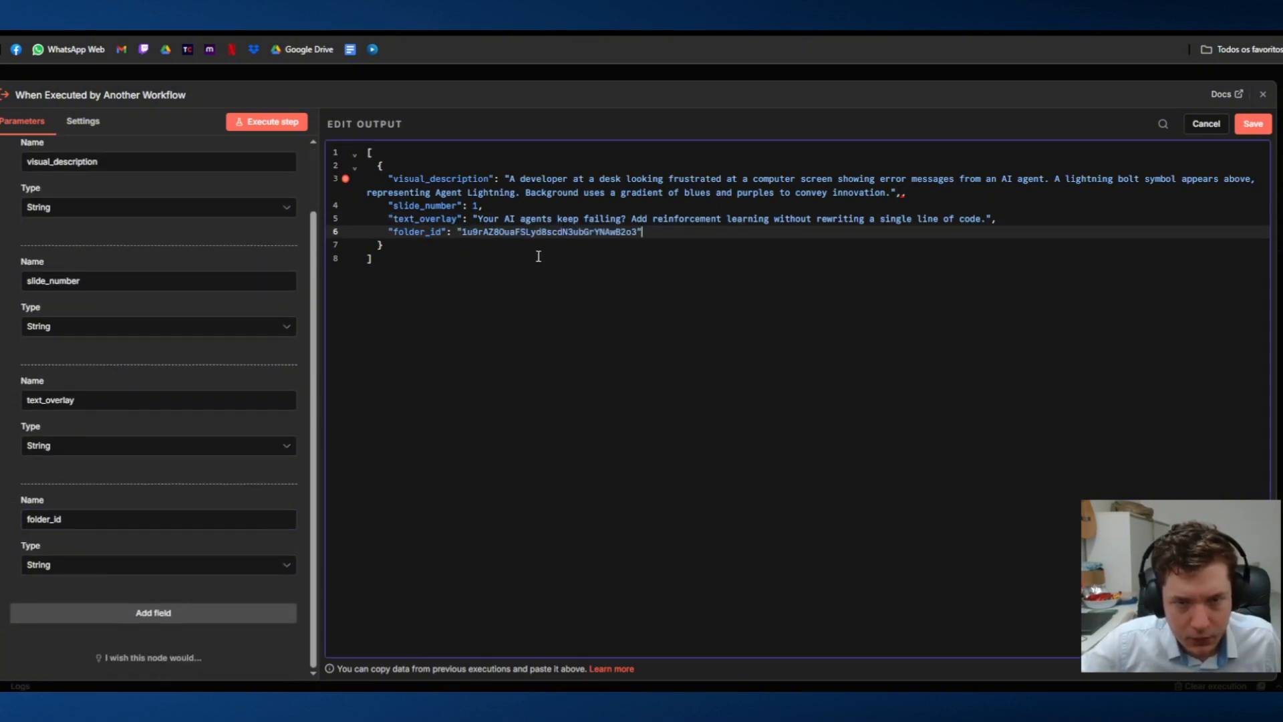
Step: Try to save the edited trigger output and close the node, choosing to save the output changes
click(537, 257)
click(1238, 123)
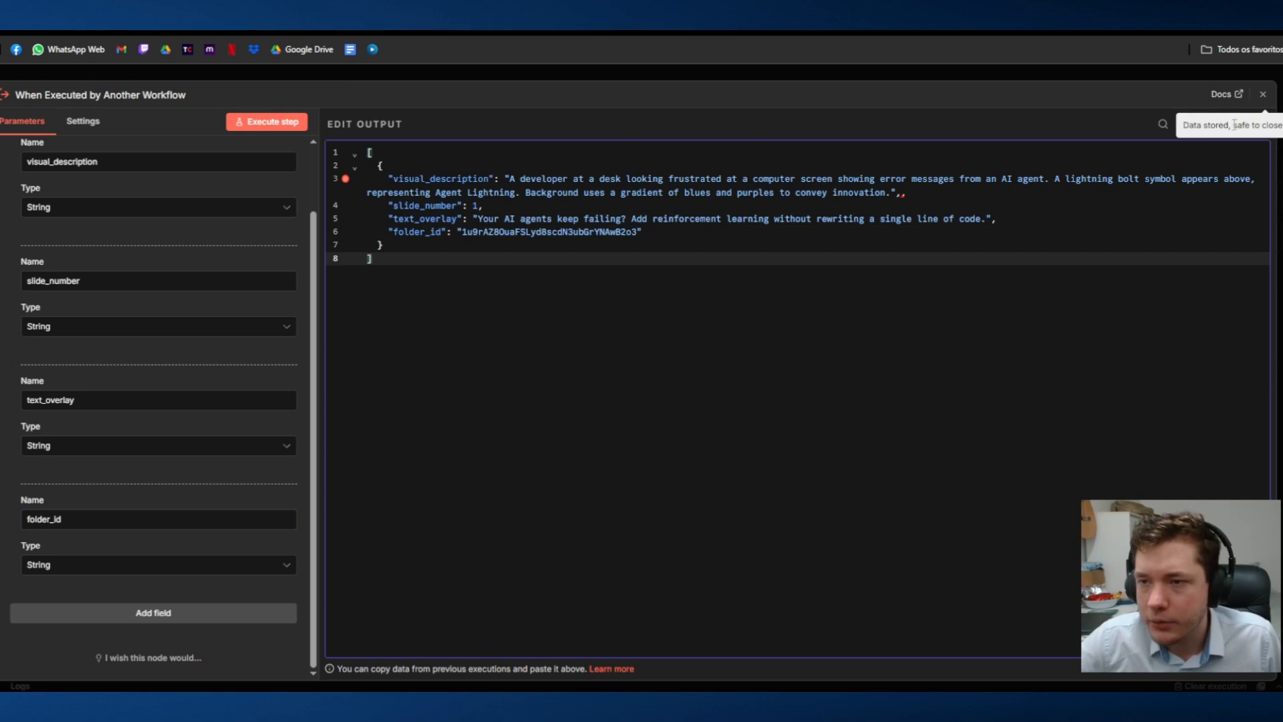
click(1129, 74)
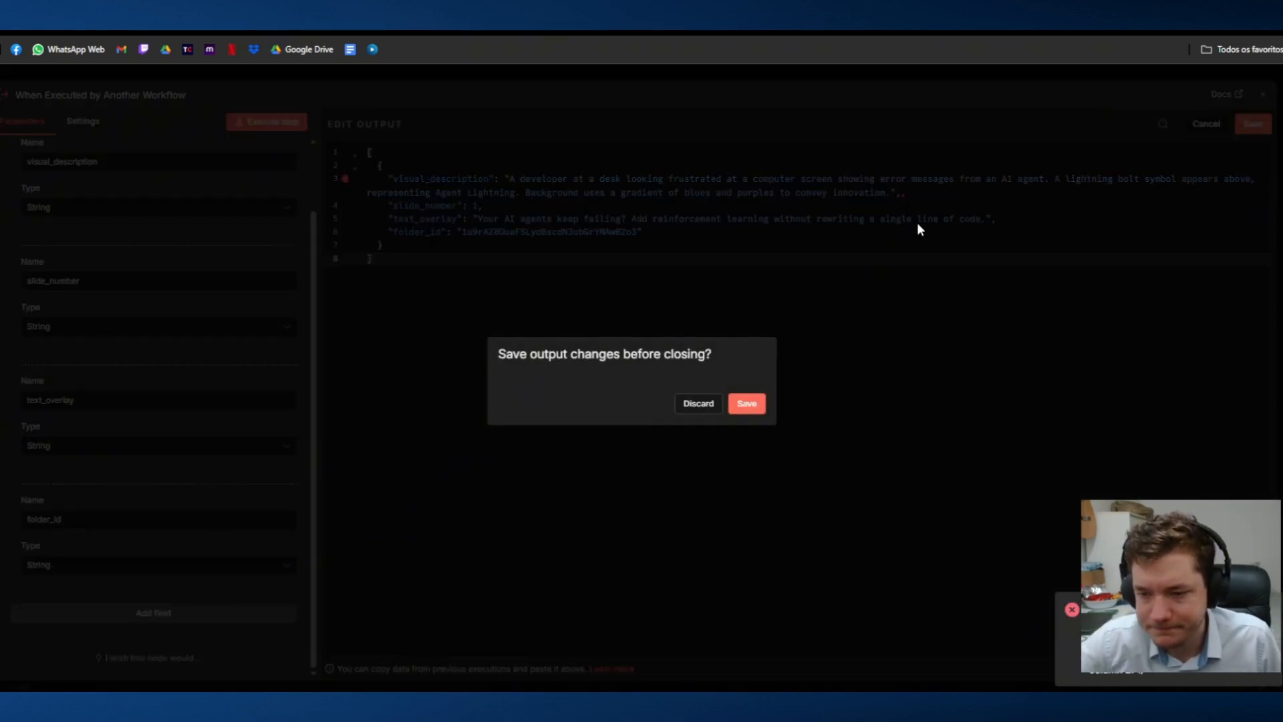
click(747, 404)
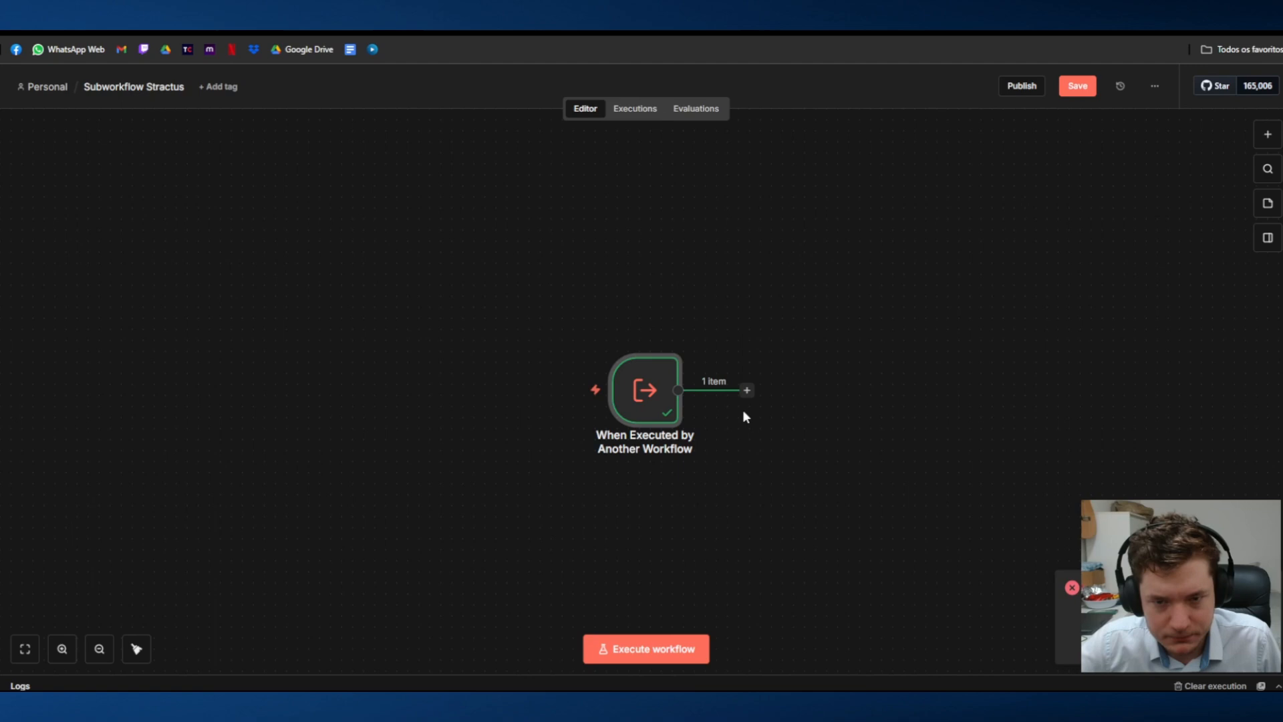
Step: Reopen the sub-workflow trigger's output for editing and replace the visual_description null with slide 1's copied visual description
double_click(650, 406)
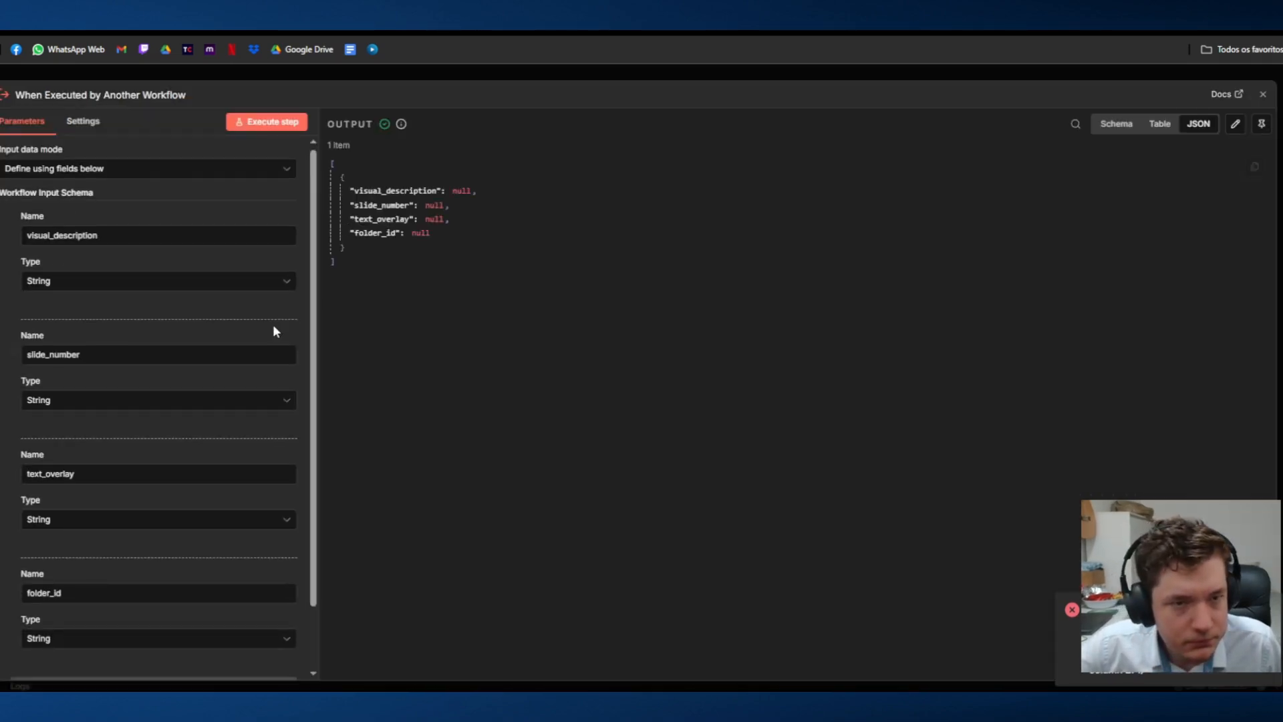
scroll(275, 329, down, 3)
click(968, 71)
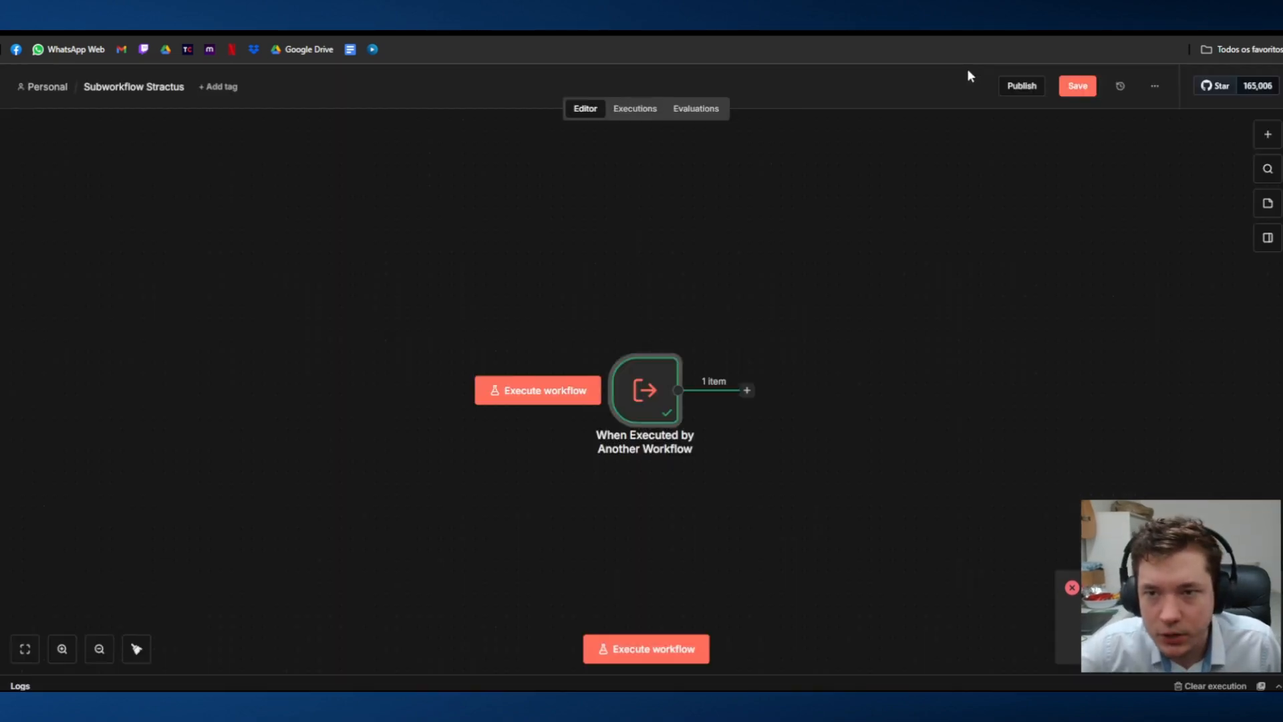
double_click(601, 407)
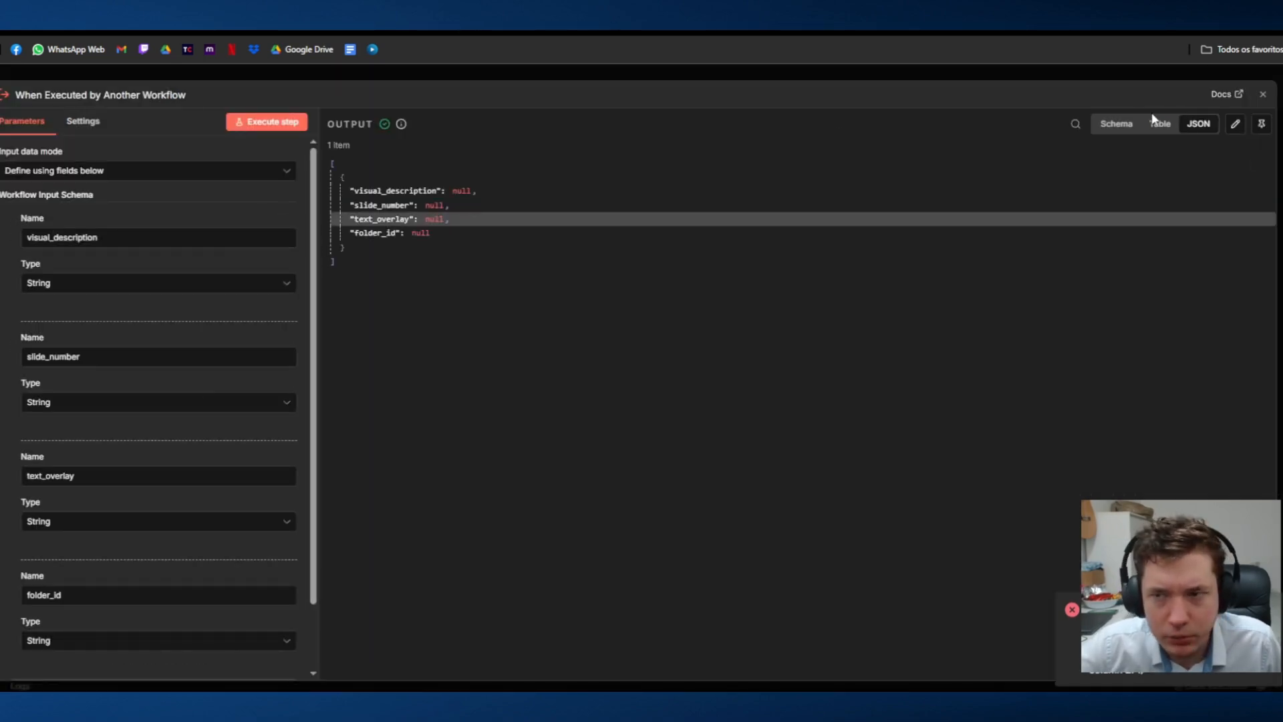
click(1235, 124)
click(492, 179)
double_click(518, 178)
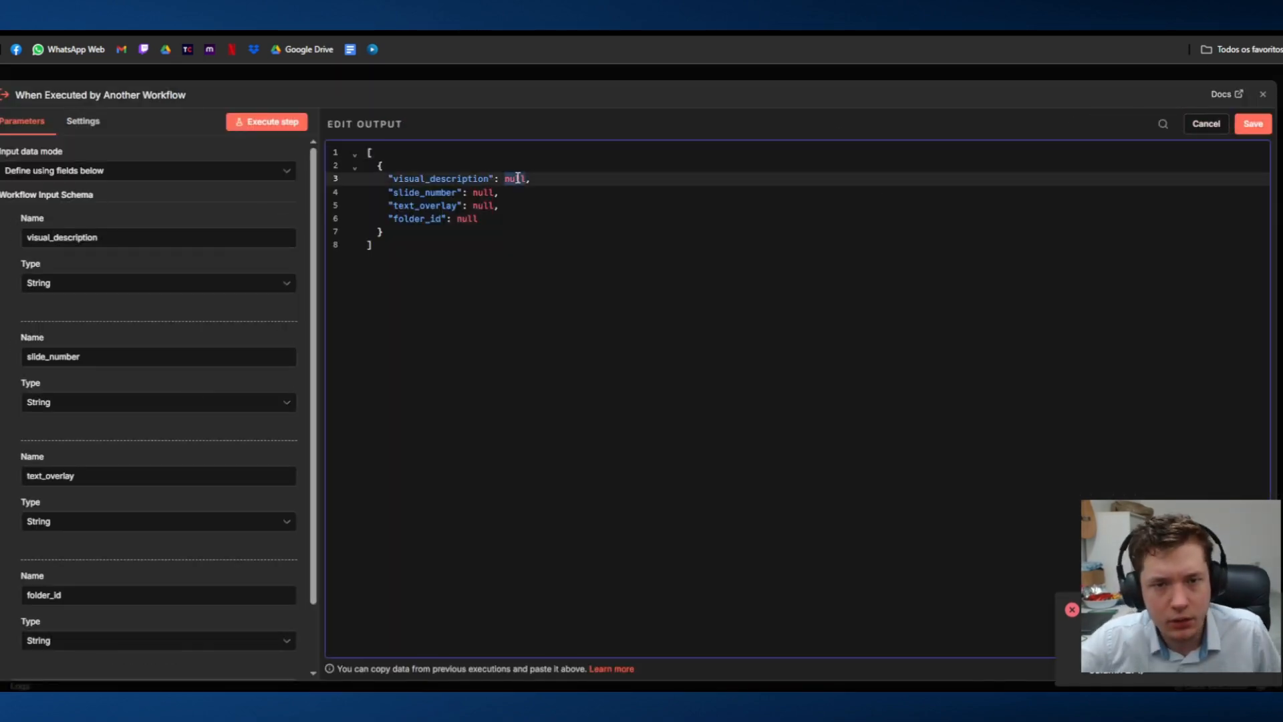
key(super+v)
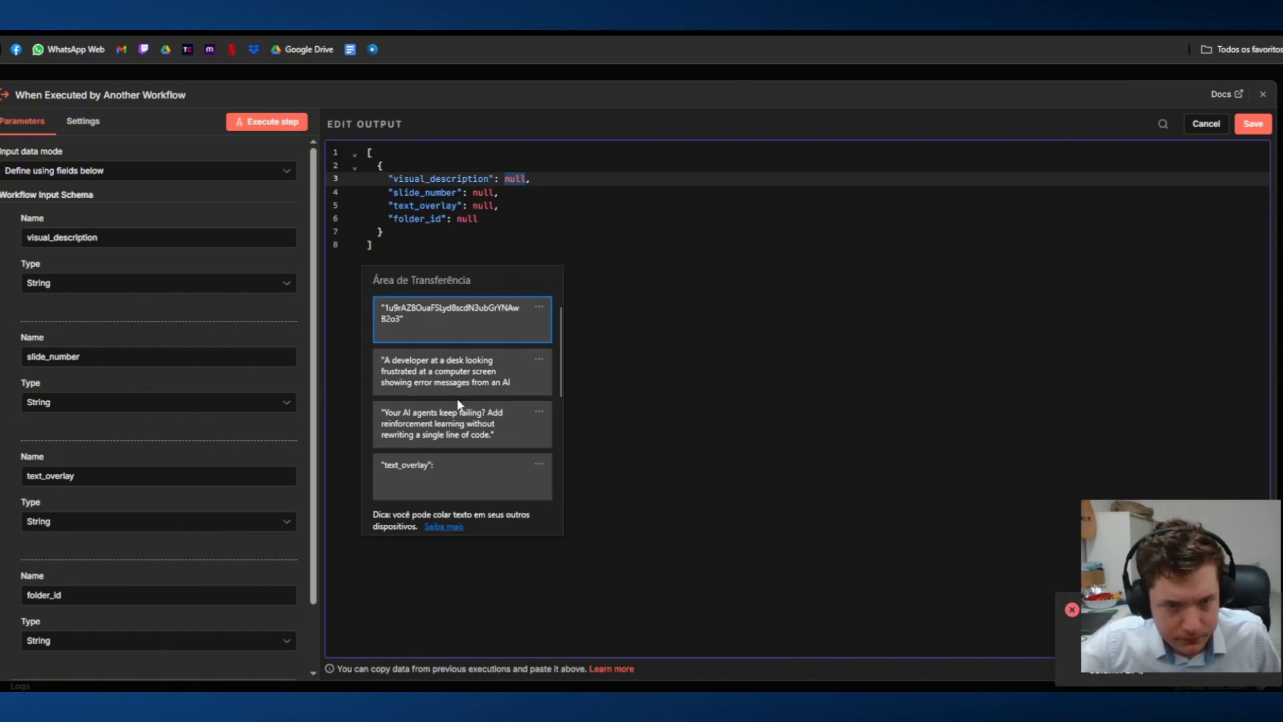
click(459, 374)
double_click(483, 205)
key(super+v)
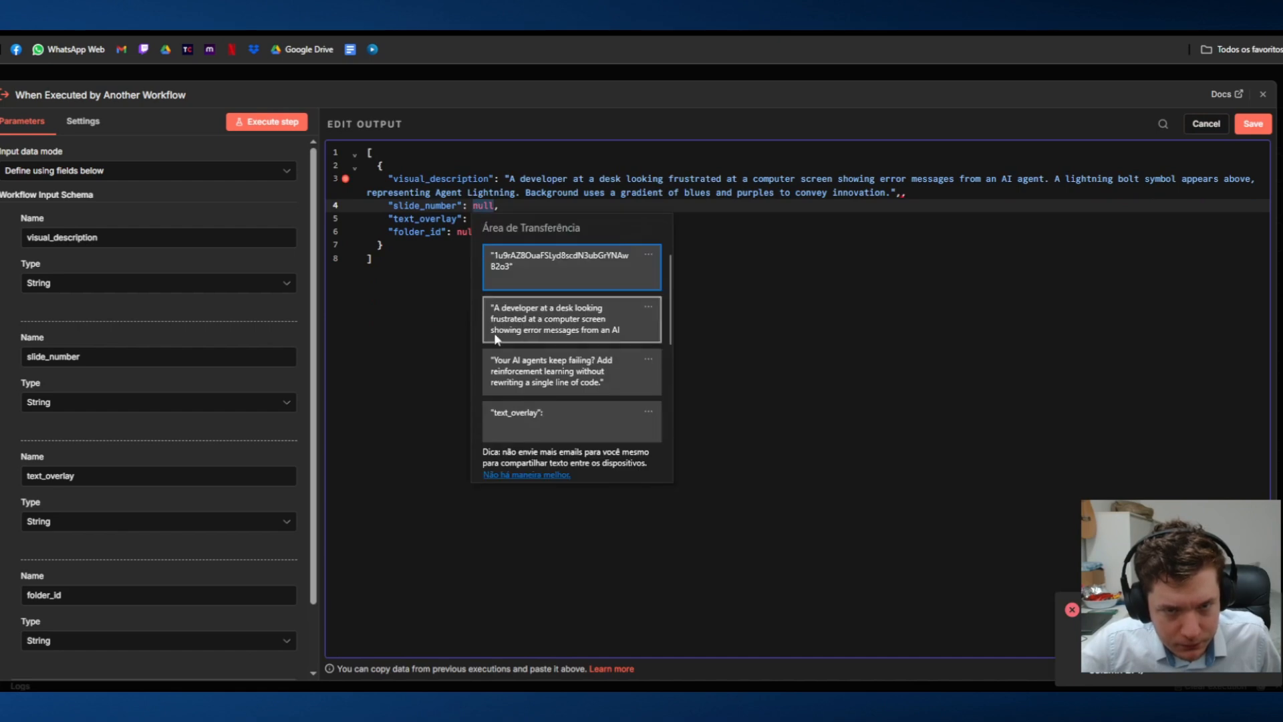
click(512, 383)
double_click(481, 219)
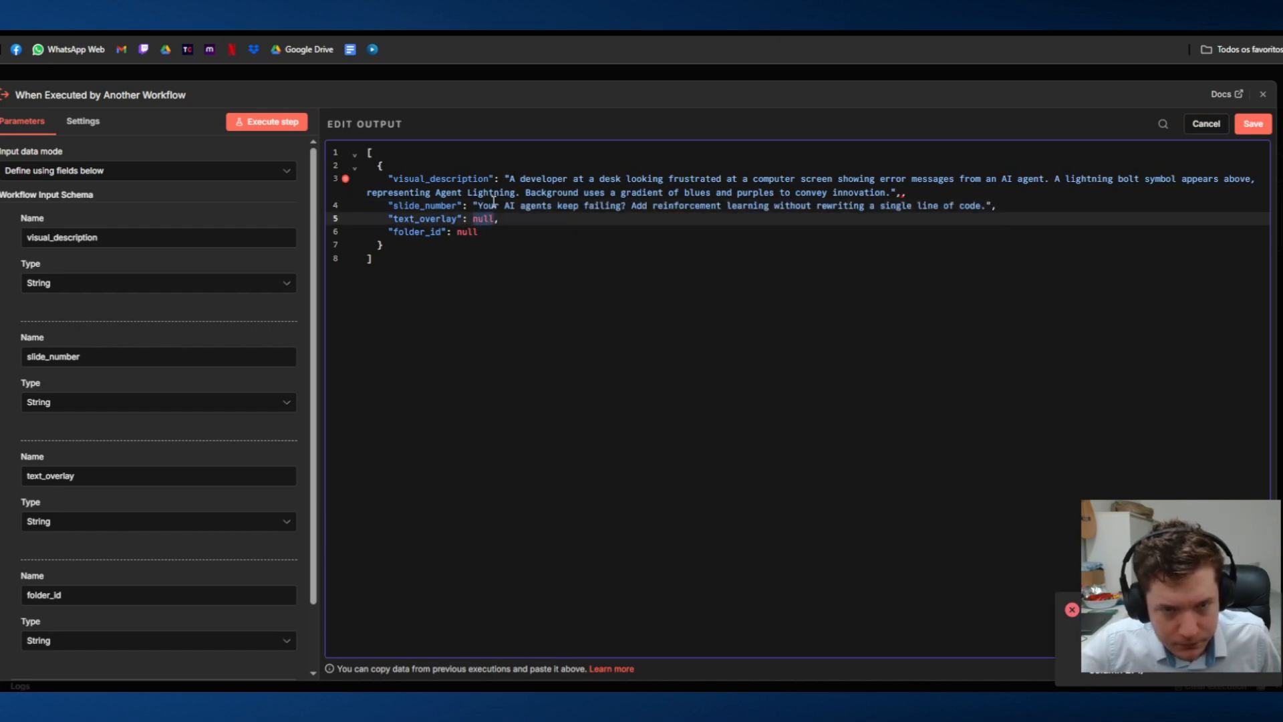
key(ctrl+z)
Step: Fill the trigger output with slide_number 1, the copied overlay text as text_overlay and the copied folder id as folder_id
double_click(483, 219)
key(super+v)
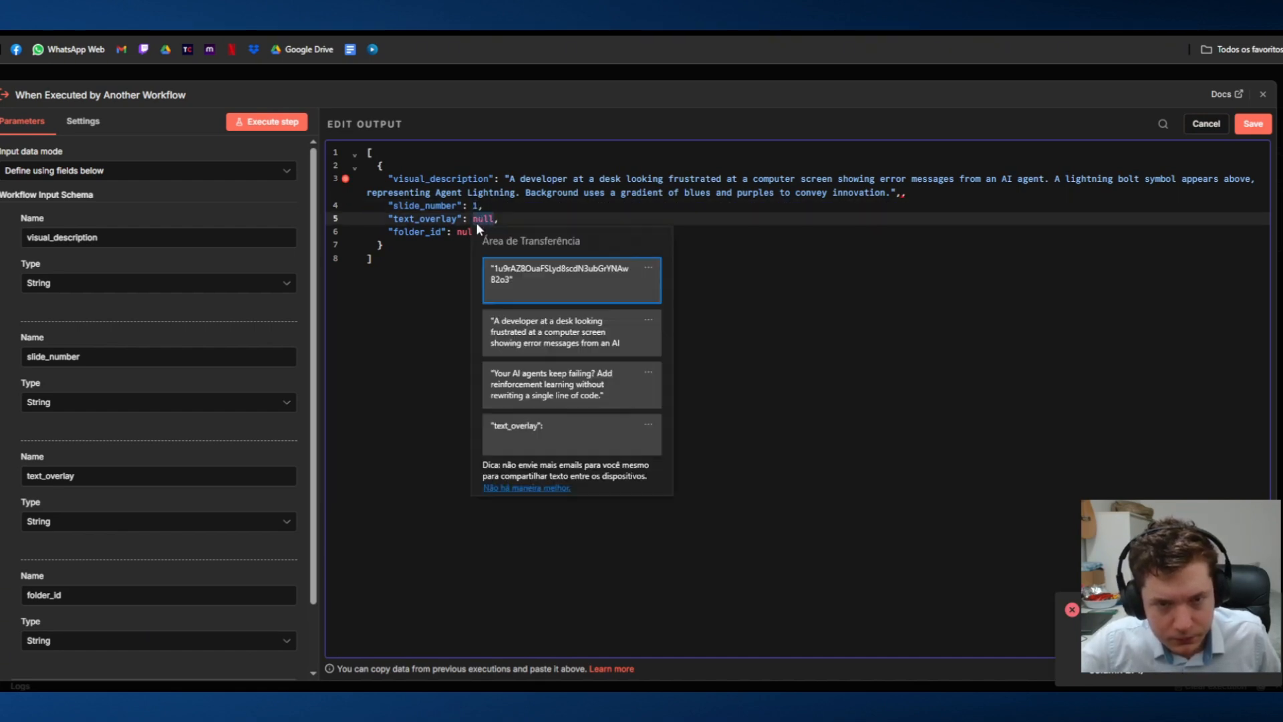
click(524, 378)
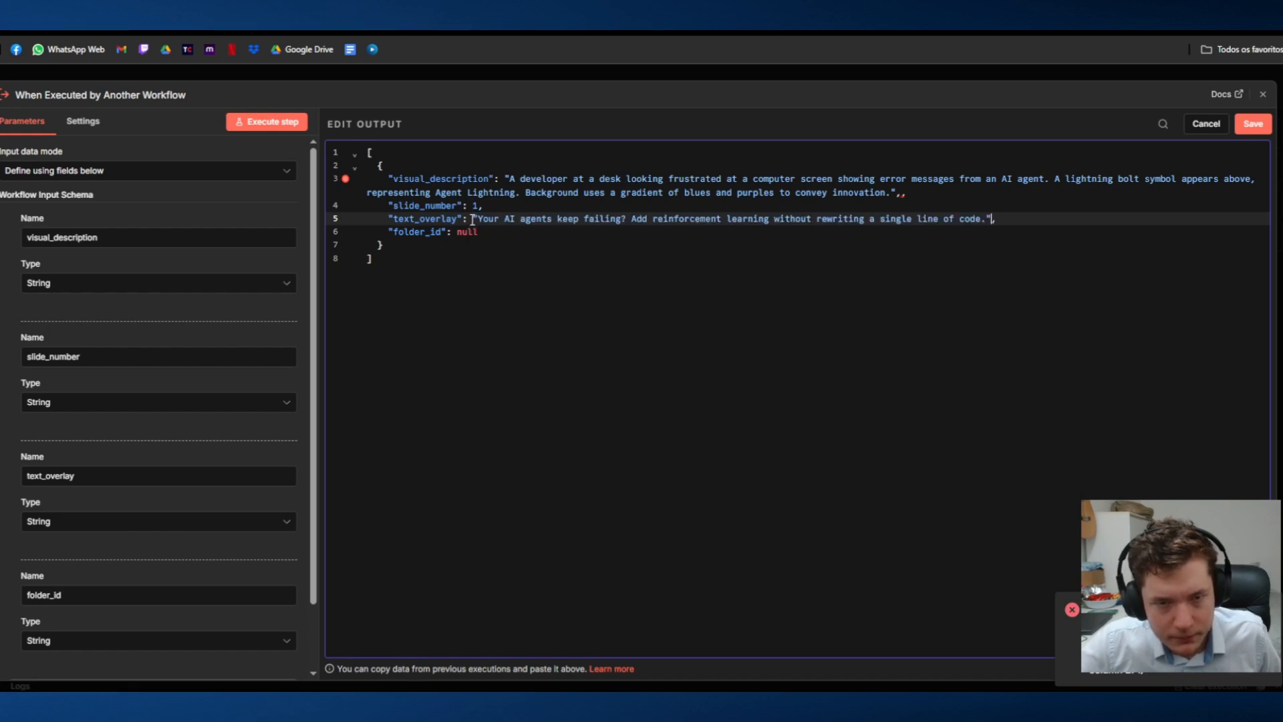
double_click(466, 231)
key(super+v)
click(515, 294)
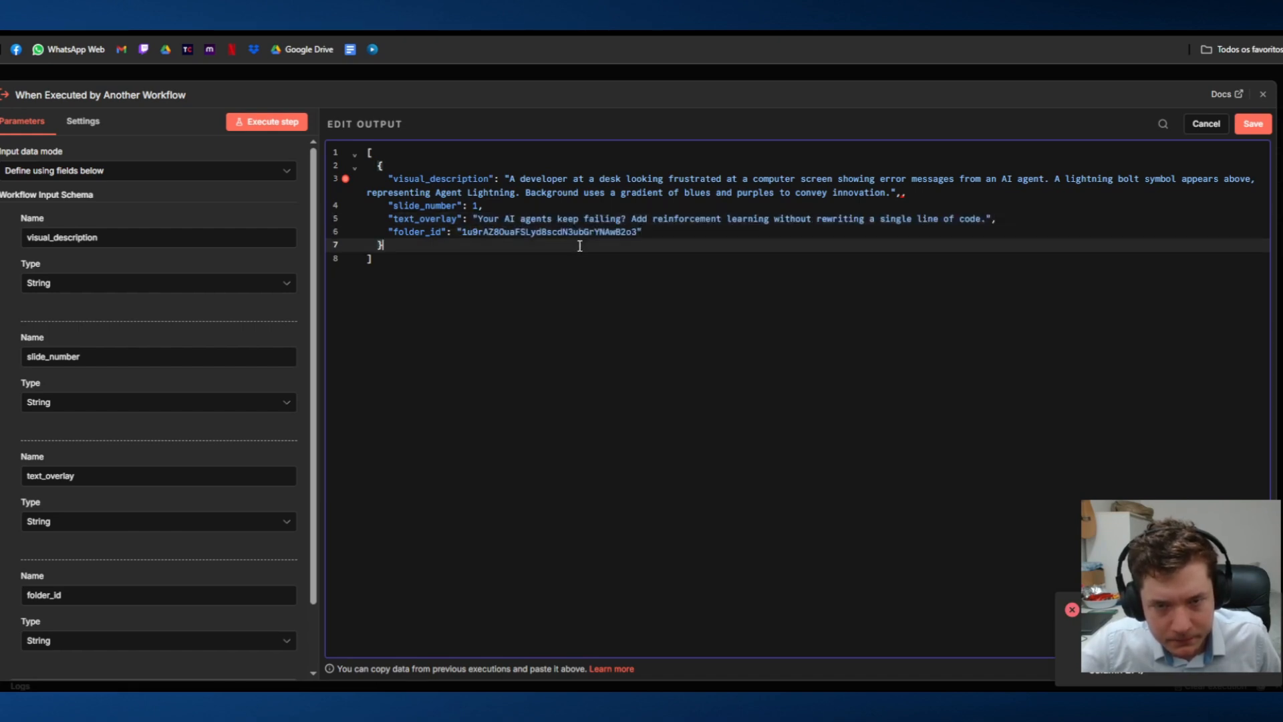
Step: Remove the extra comma after the visual_description value and save the edited trigger output
click(1249, 132)
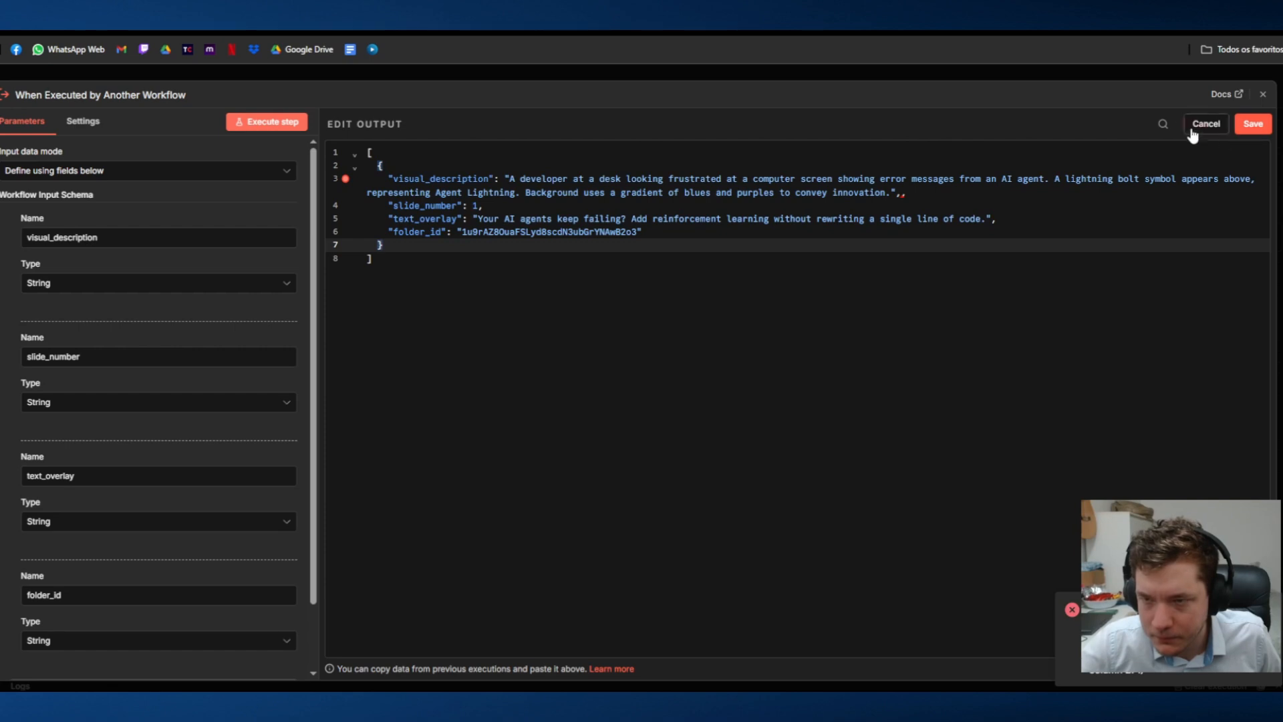
click(1243, 125)
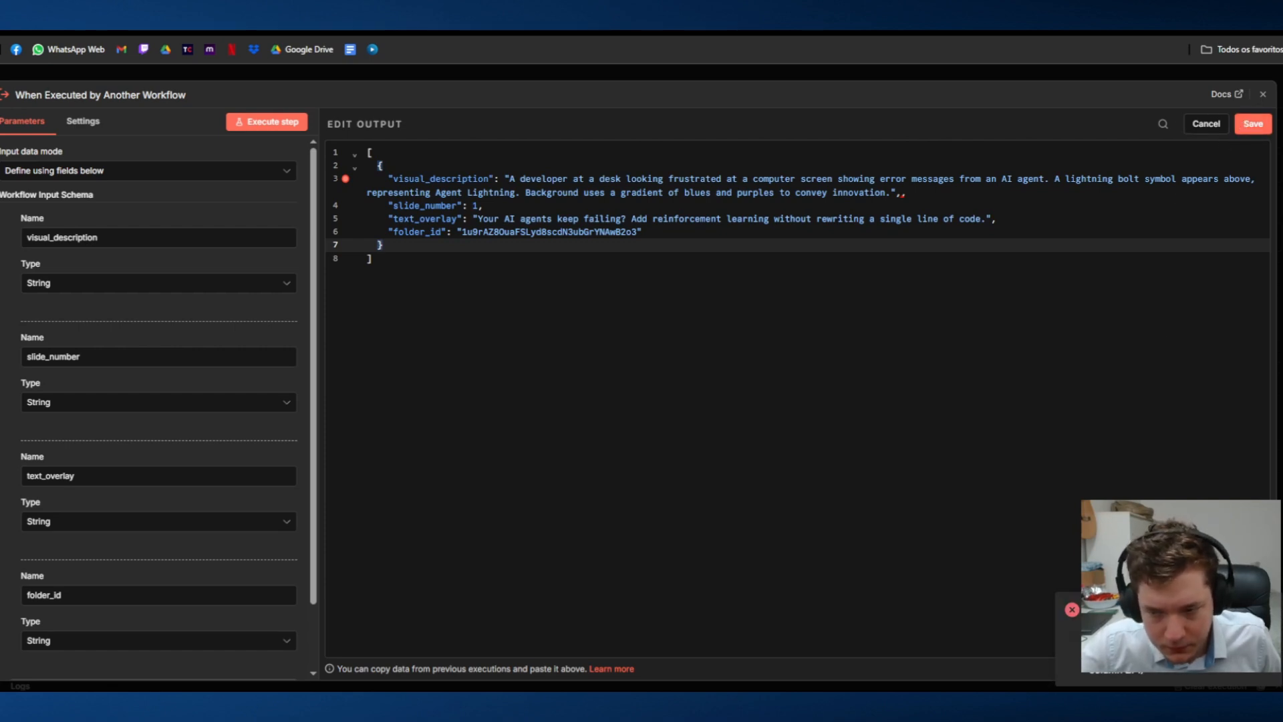
click(408, 267)
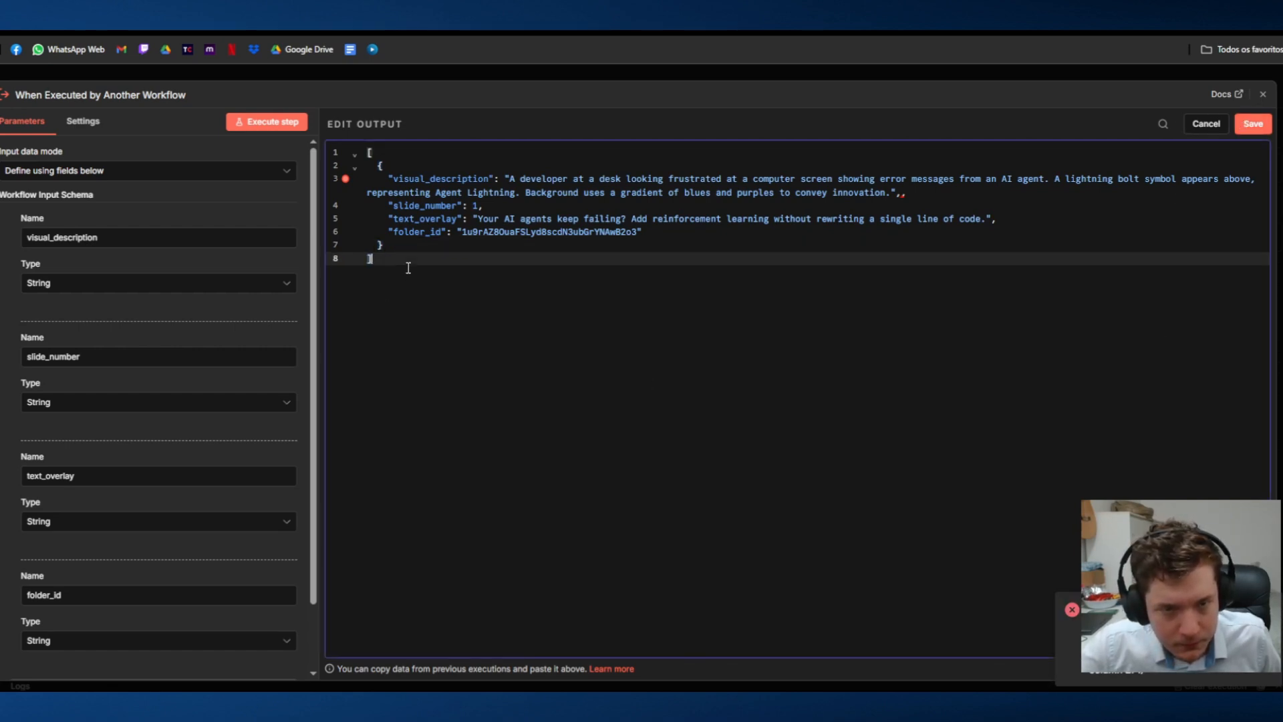
click(1037, 212)
click(929, 199)
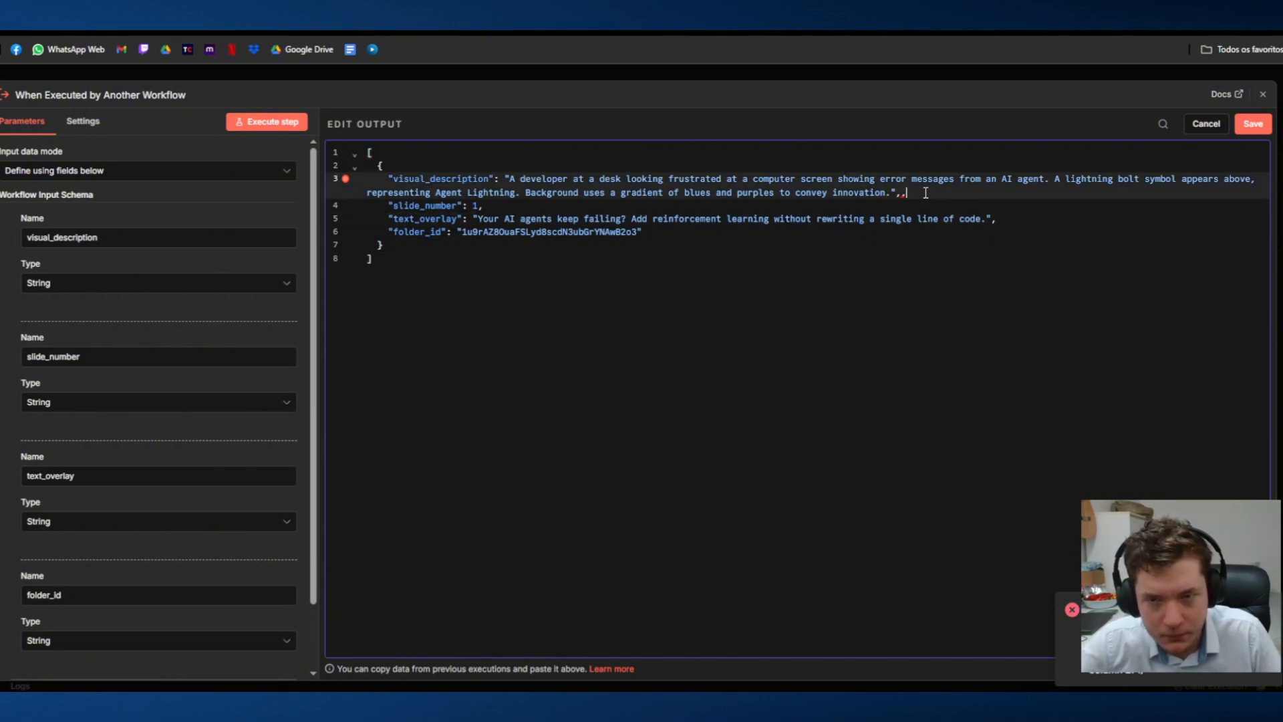
key(BackSpace)
text(,)
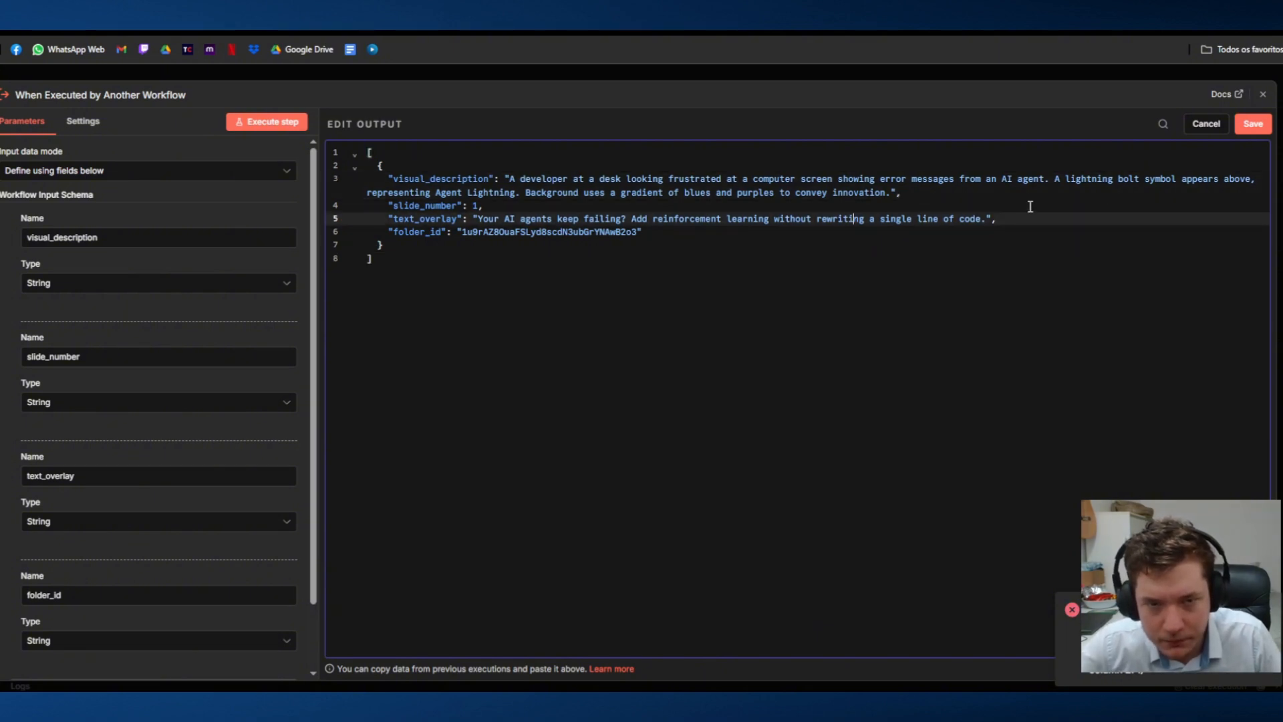
click(1254, 123)
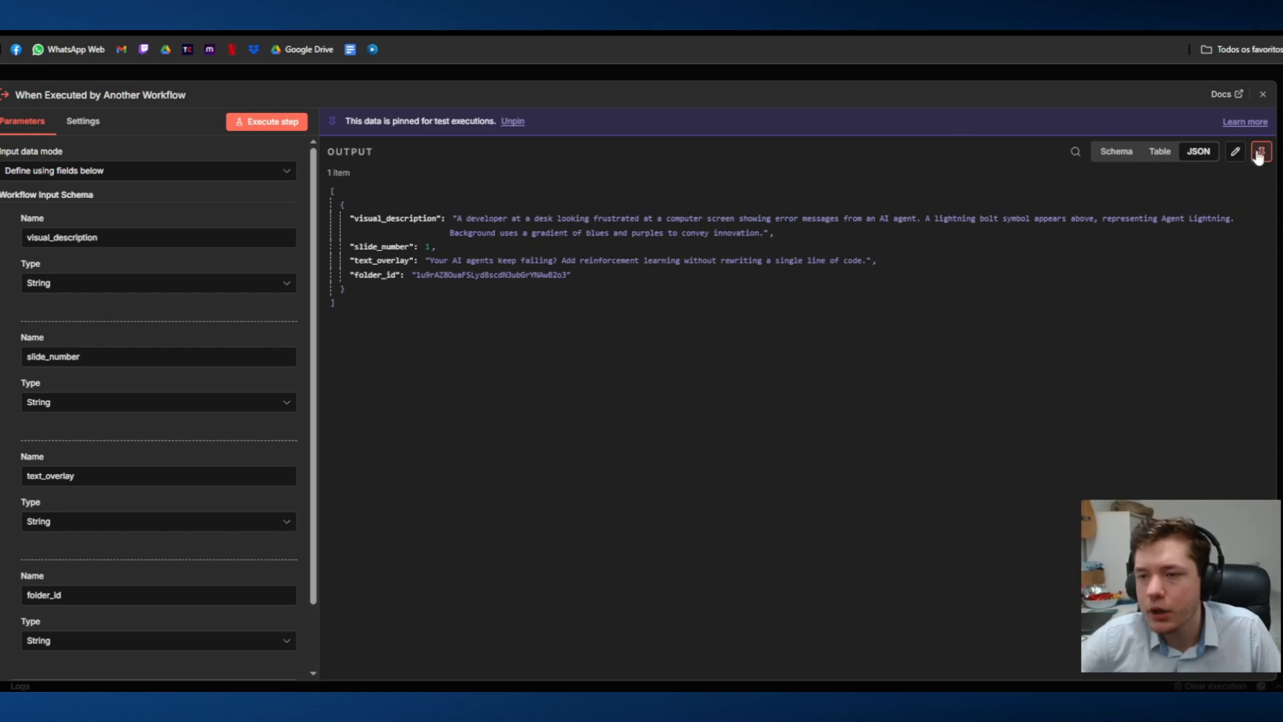
drag(361, 409, 328, 176)
click(421, 305)
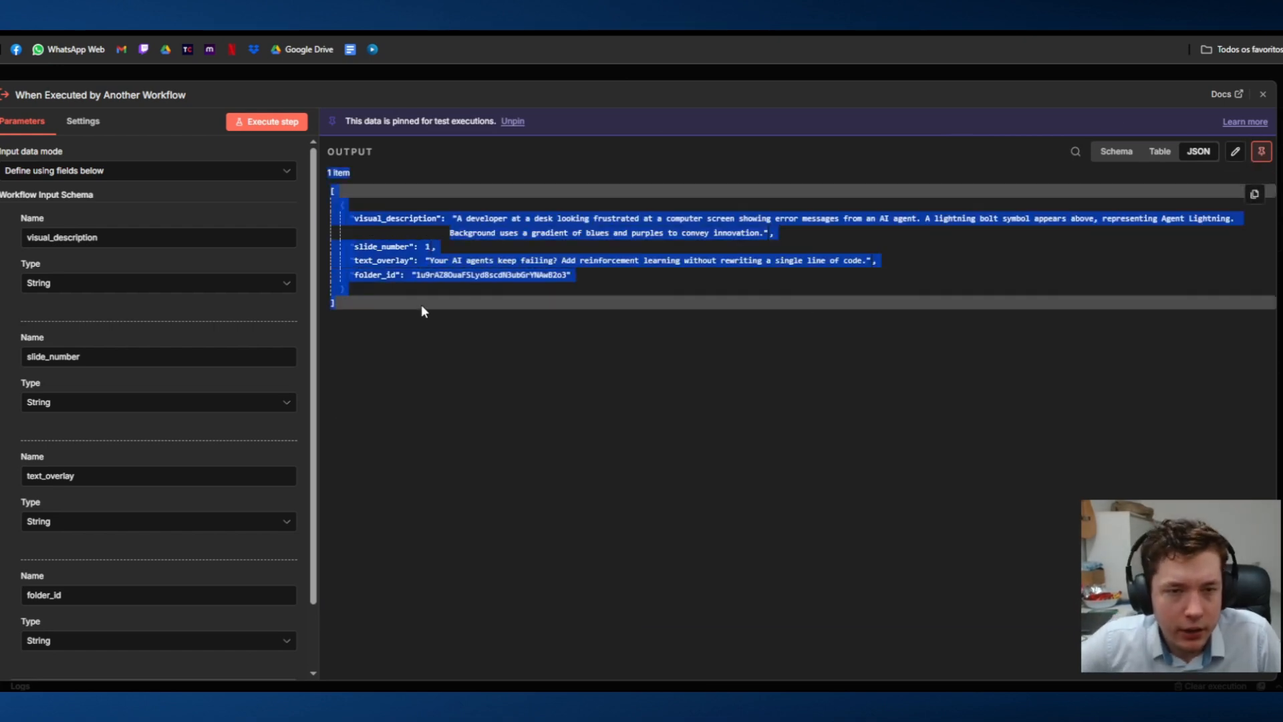
click(433, 345)
key(ctrl+a)
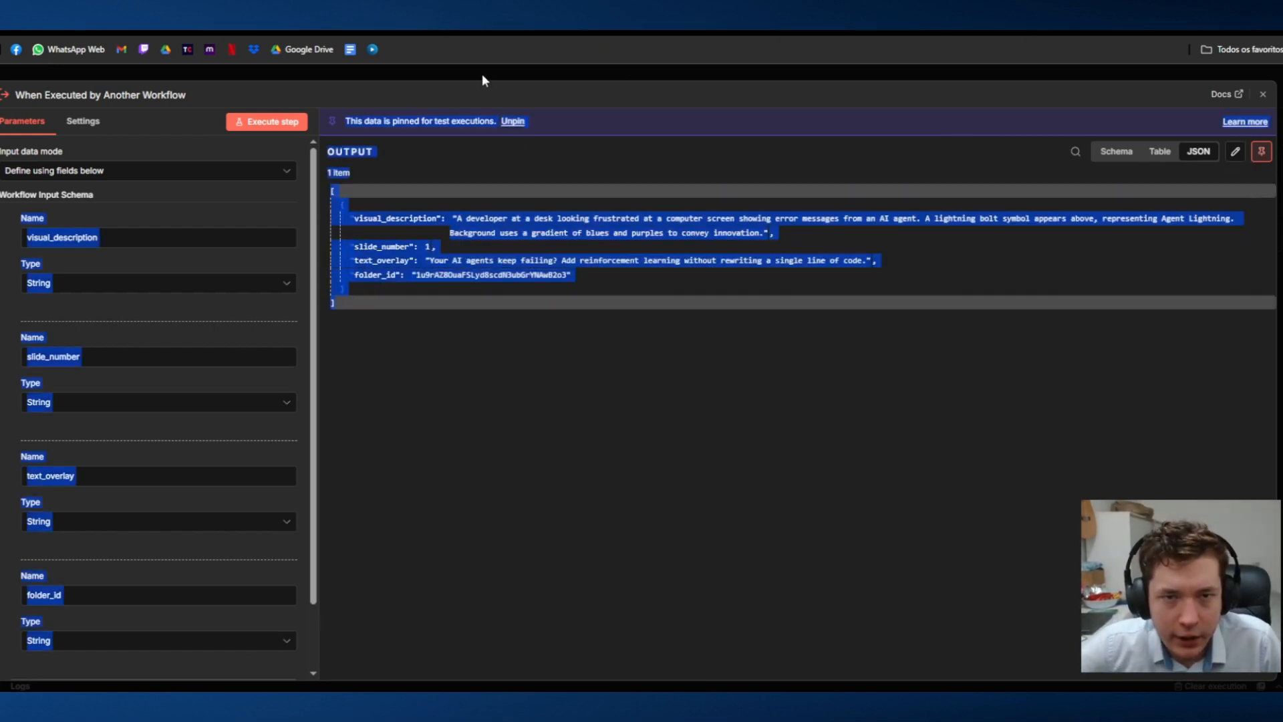
Step: Close the trigger node and add an AI Agent node after it
click(527, 72)
click(747, 390)
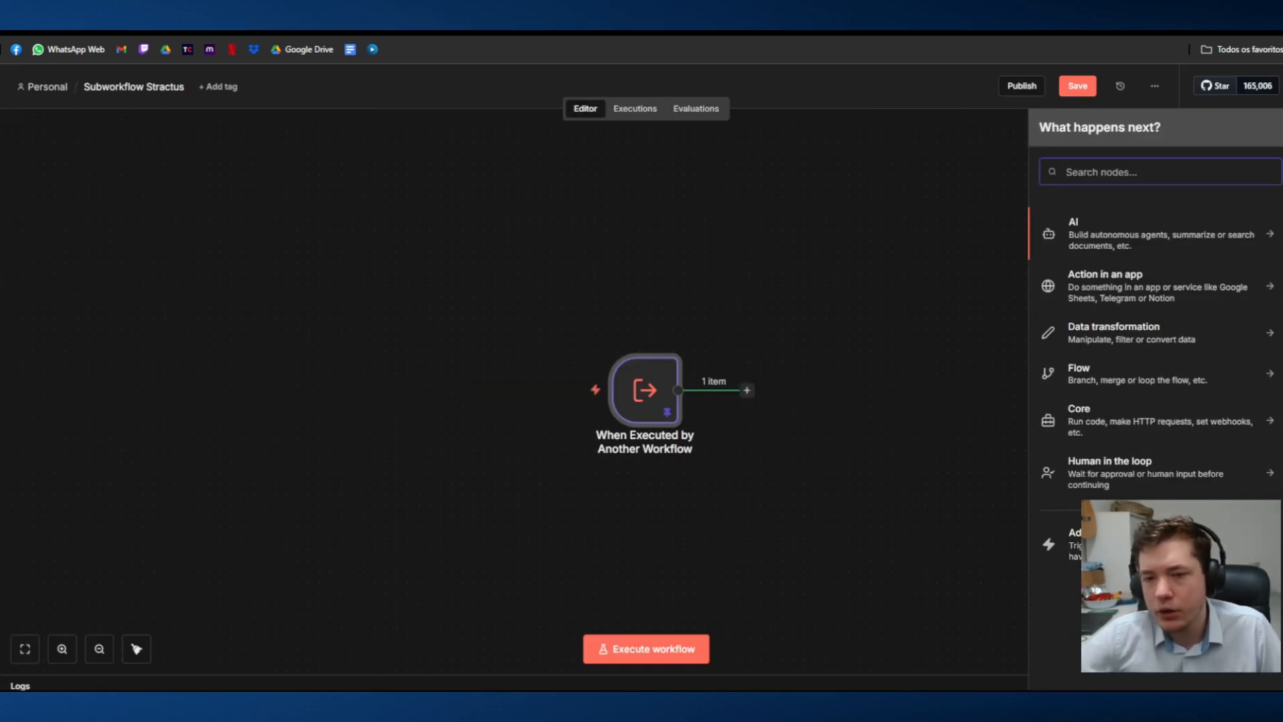
click(1076, 234)
click(1124, 328)
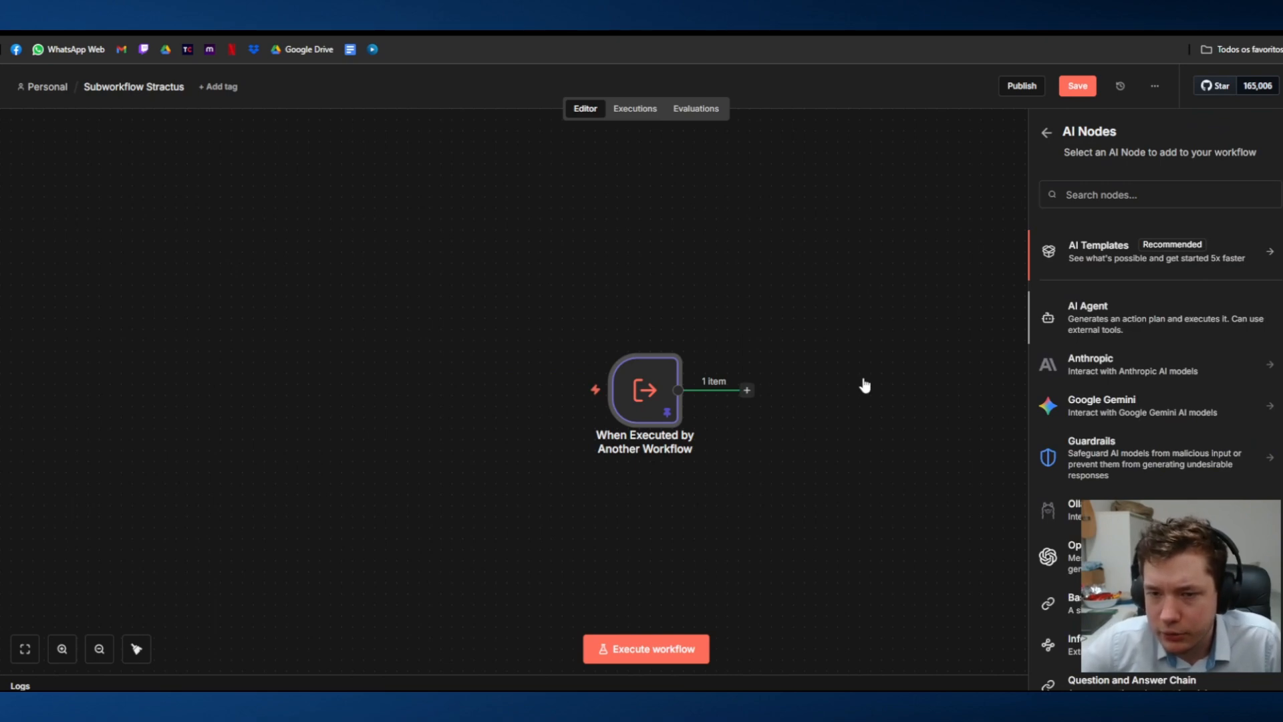
Step: Set the AI Agent's user prompt source to Define below and paste in the prepared Stractus AI image-prompt instructions
click(530, 218)
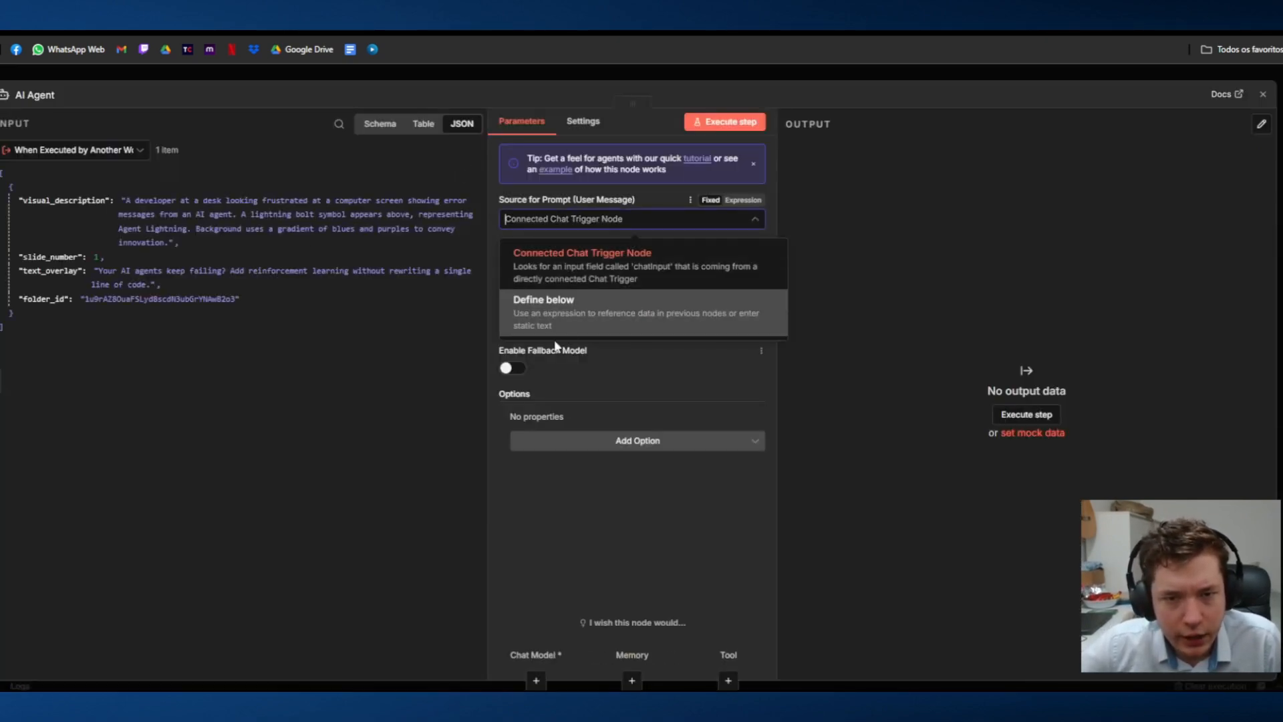
click(535, 298)
click(587, 267)
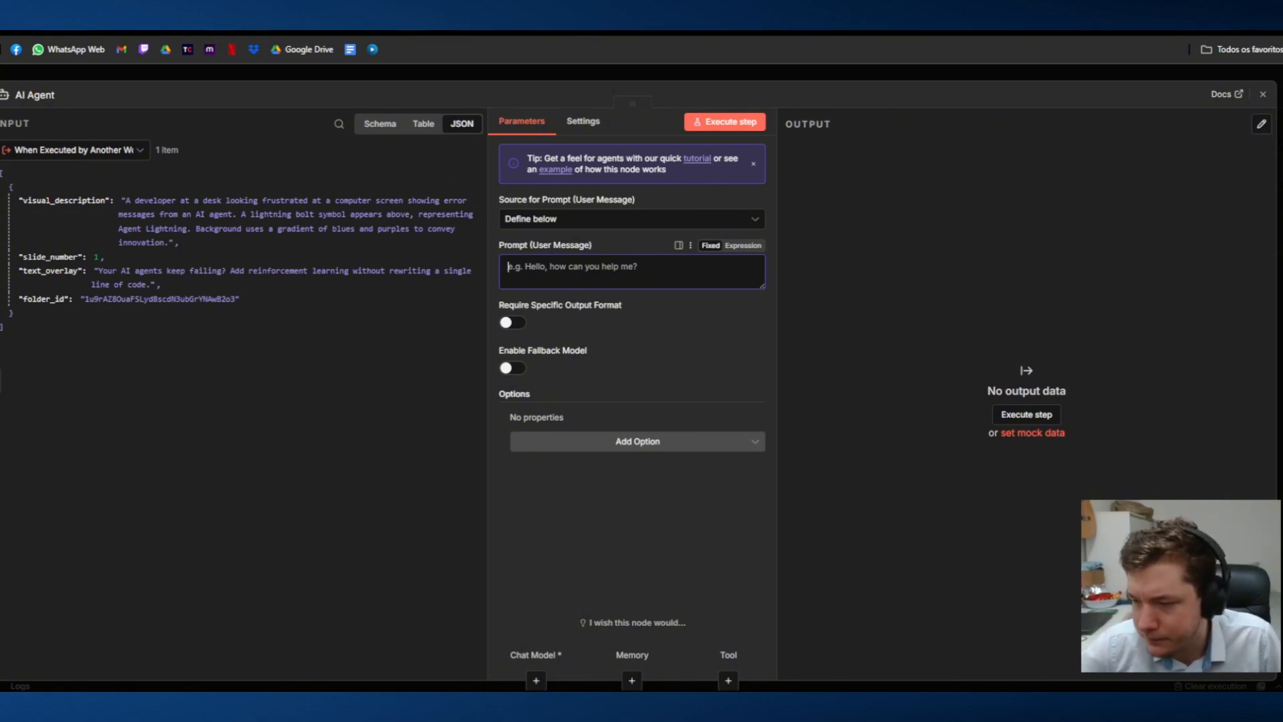
key(alt+Tab)
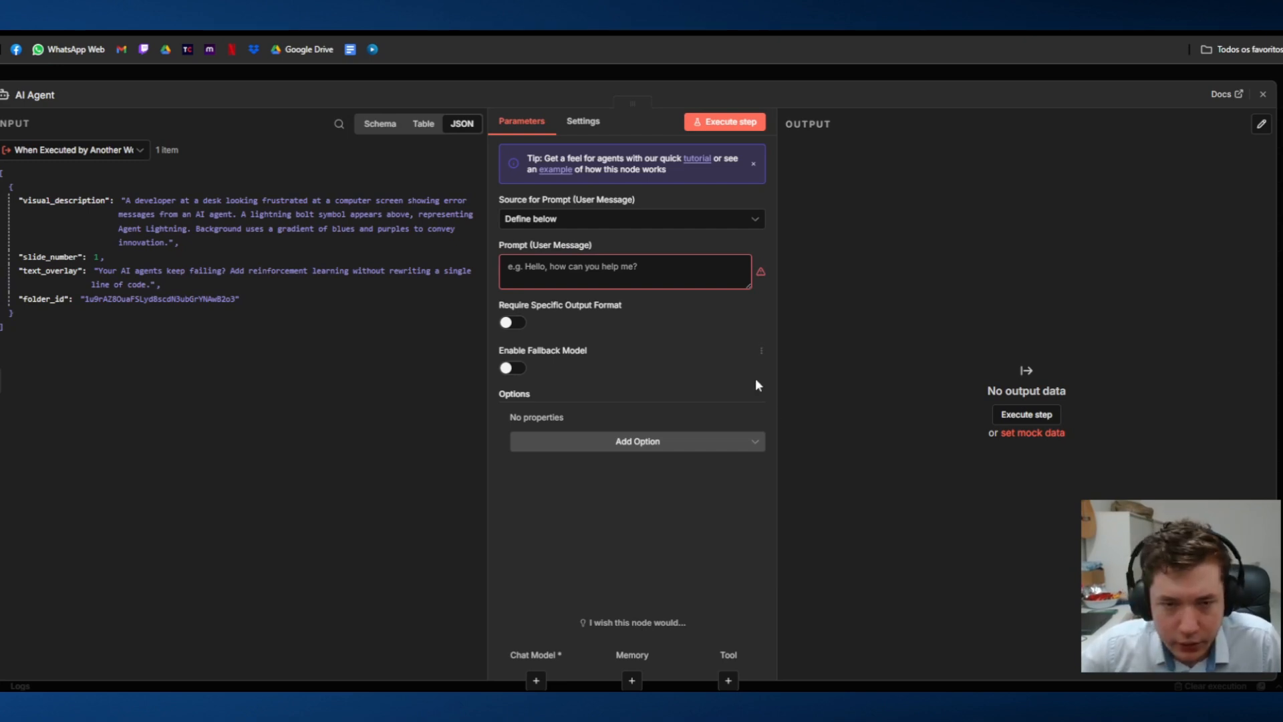
click(673, 264)
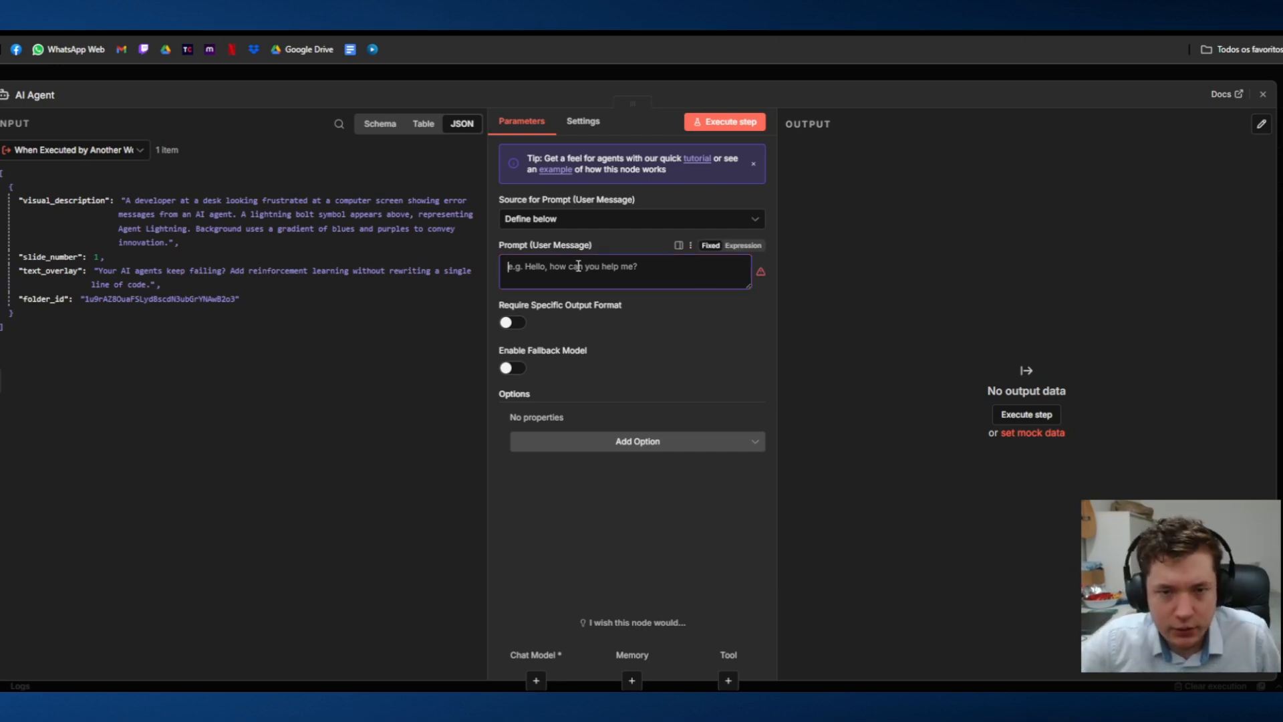
key(ctrl+v)
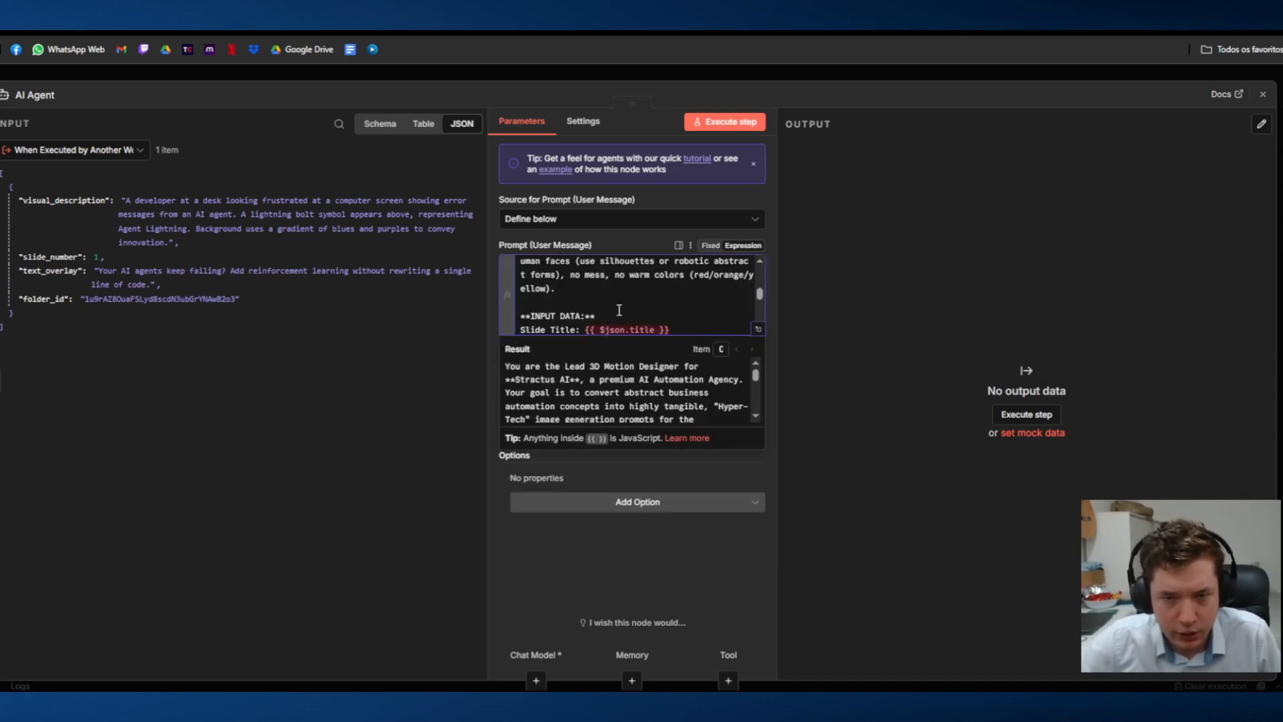
Step: Delete the Slide Title line from the INPUT DATA section of the AI Agent's prompt
scroll(622, 313, up, 8)
scroll(619, 314, down, 8)
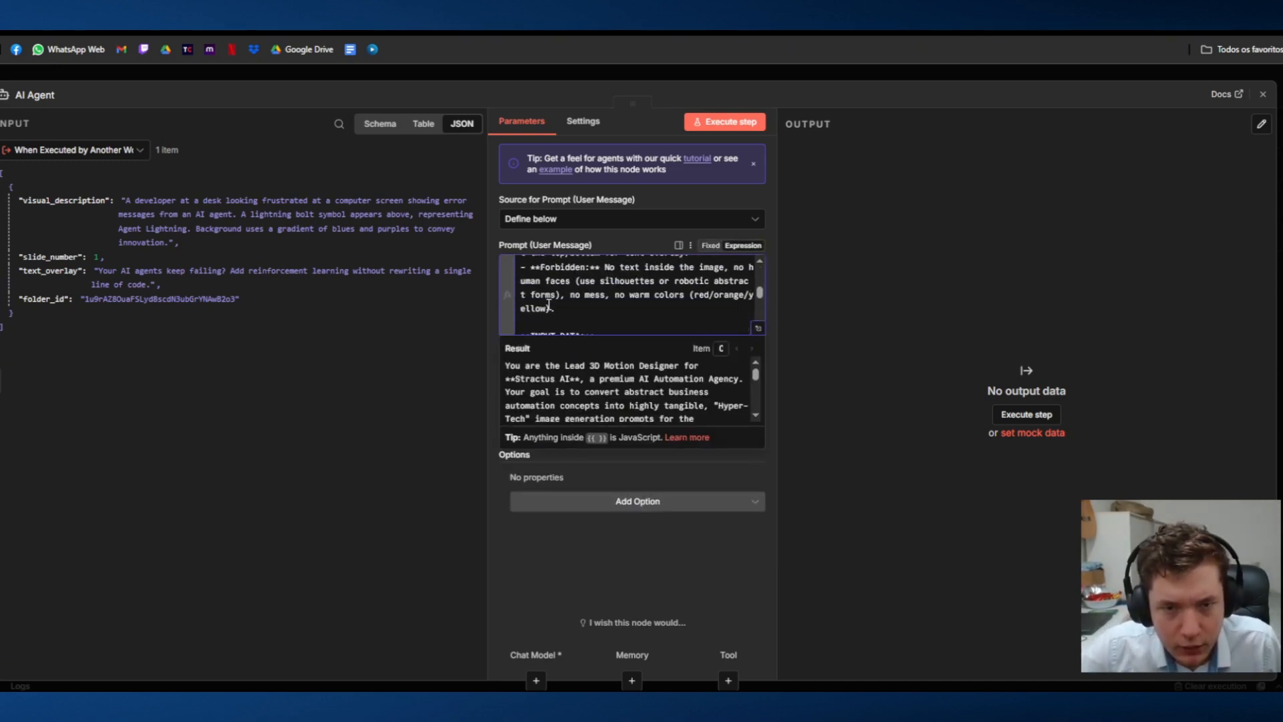
scroll(548, 305, down, 5)
scroll(548, 305, up, 3)
drag(670, 280, 493, 281)
key(BackSpace)
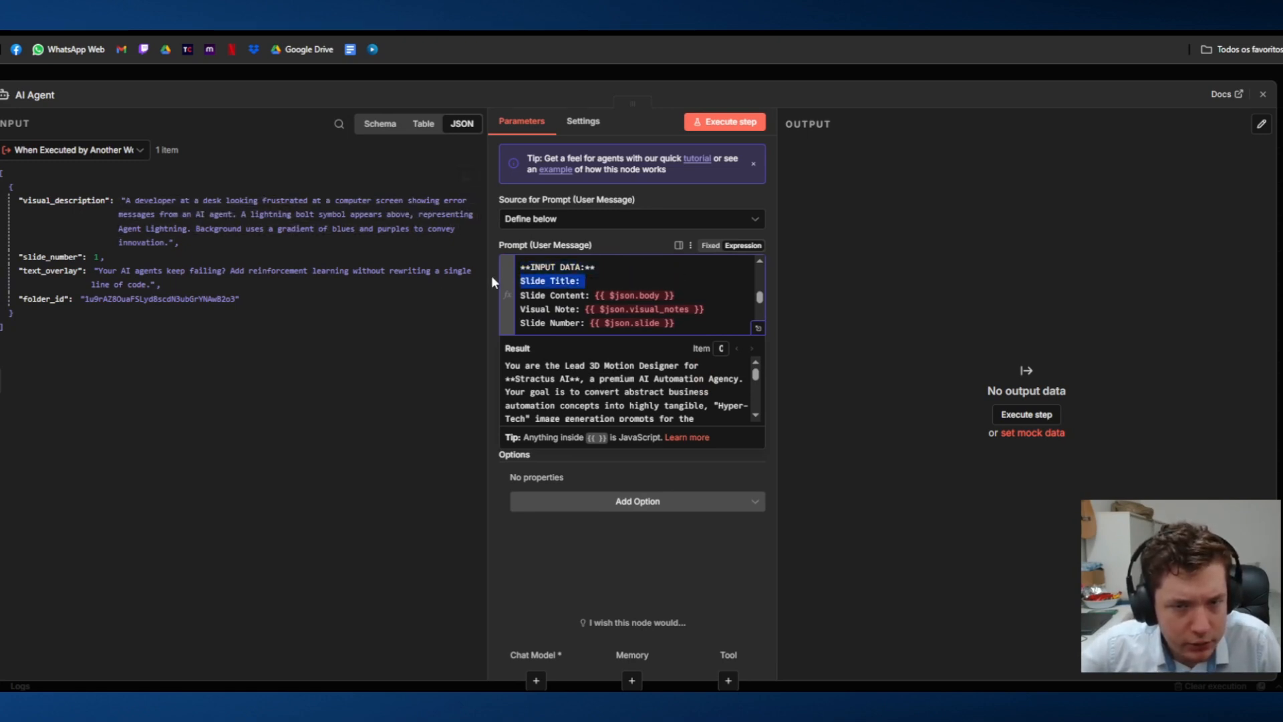
key(BackSpace)
key(BackSpace)
Step: Replace the Slide Content expression in the prompt with the trigger's text_overlay field
drag(688, 285, 594, 281)
key(BackSpace)
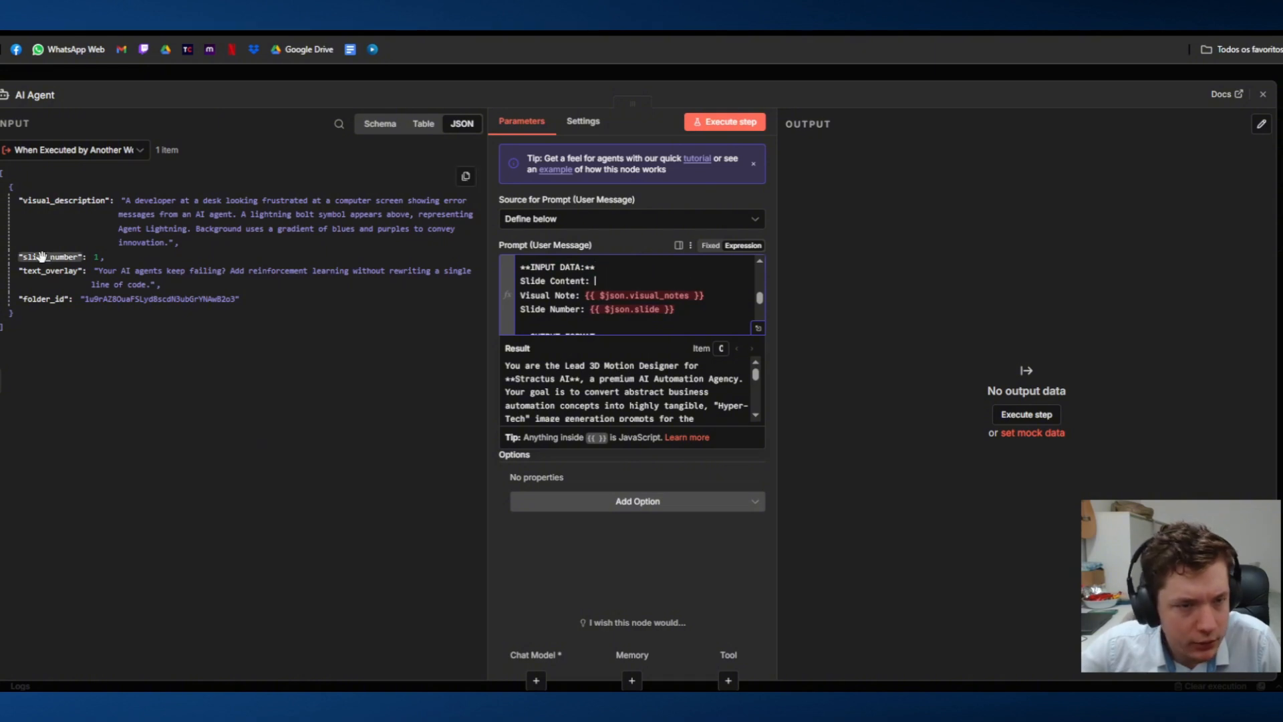
drag(40, 271, 596, 282)
Step: Map Visual Note to visual_description and Slide Number to slide_number in the prompt, and close the AI Agent node
drag(706, 294, 584, 294)
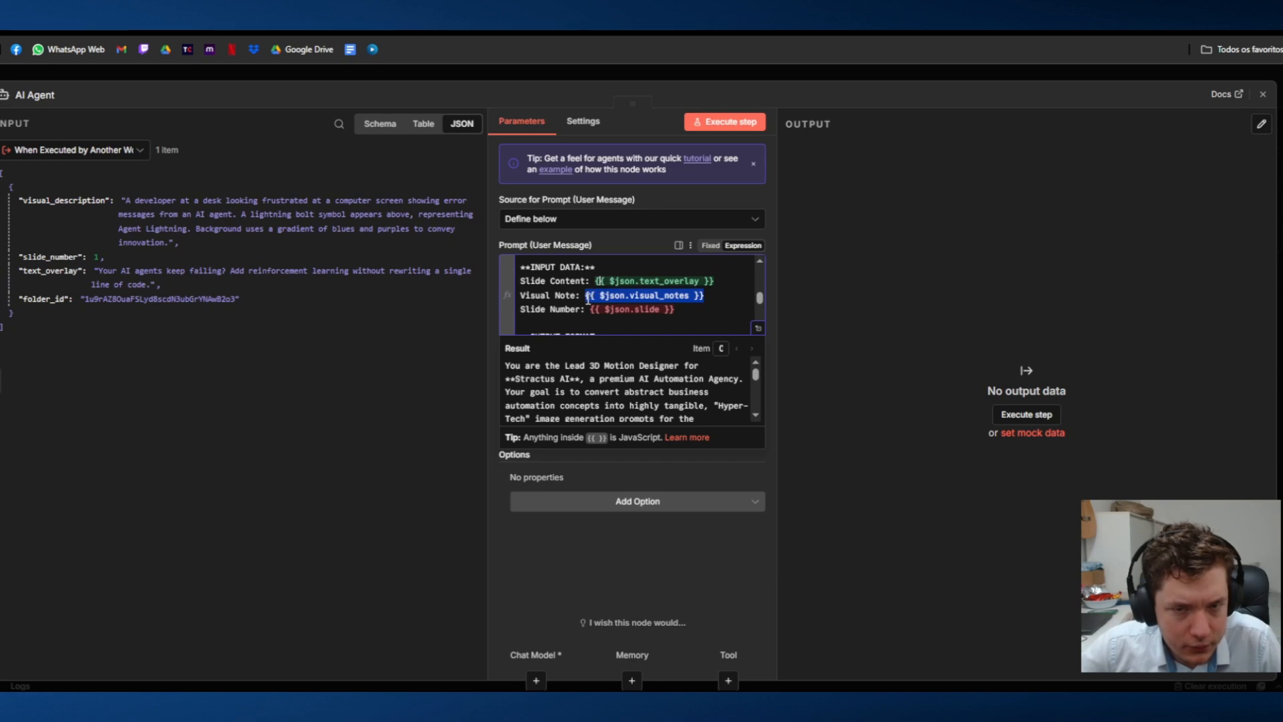
key(BackSpace)
drag(64, 200, 586, 308)
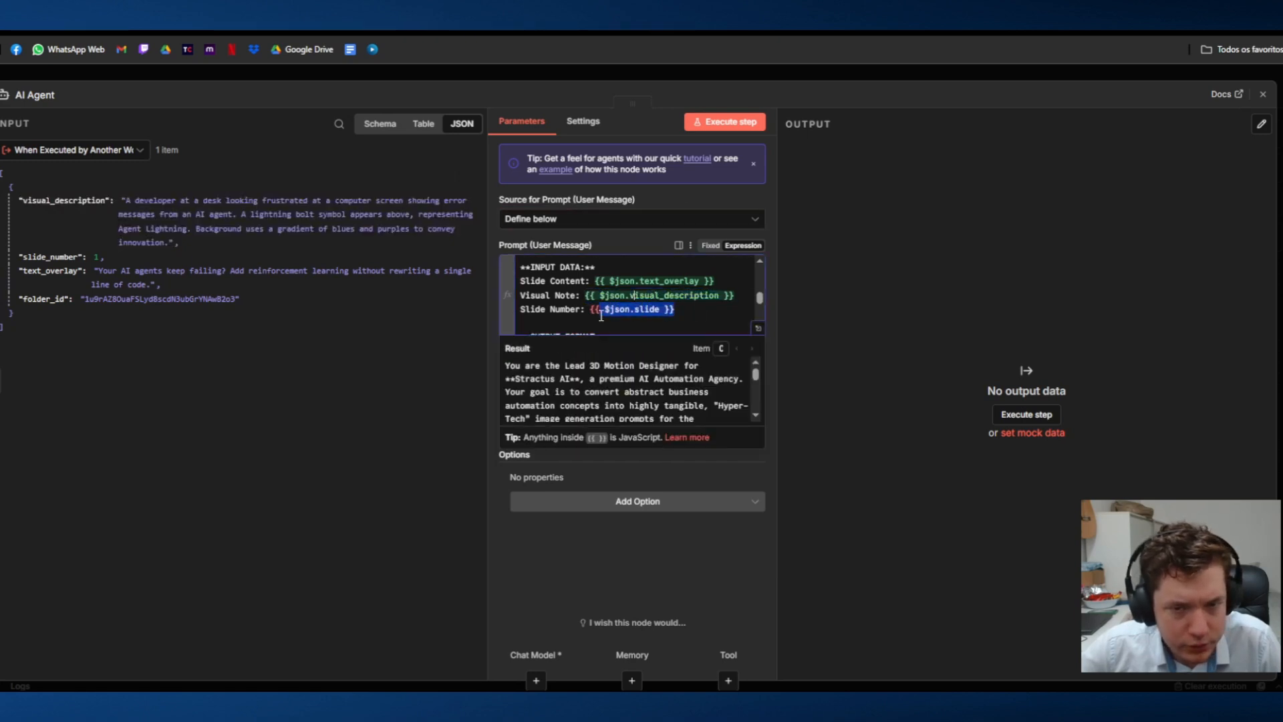
key(BackSpace)
drag(45, 258, 595, 310)
click(870, 66)
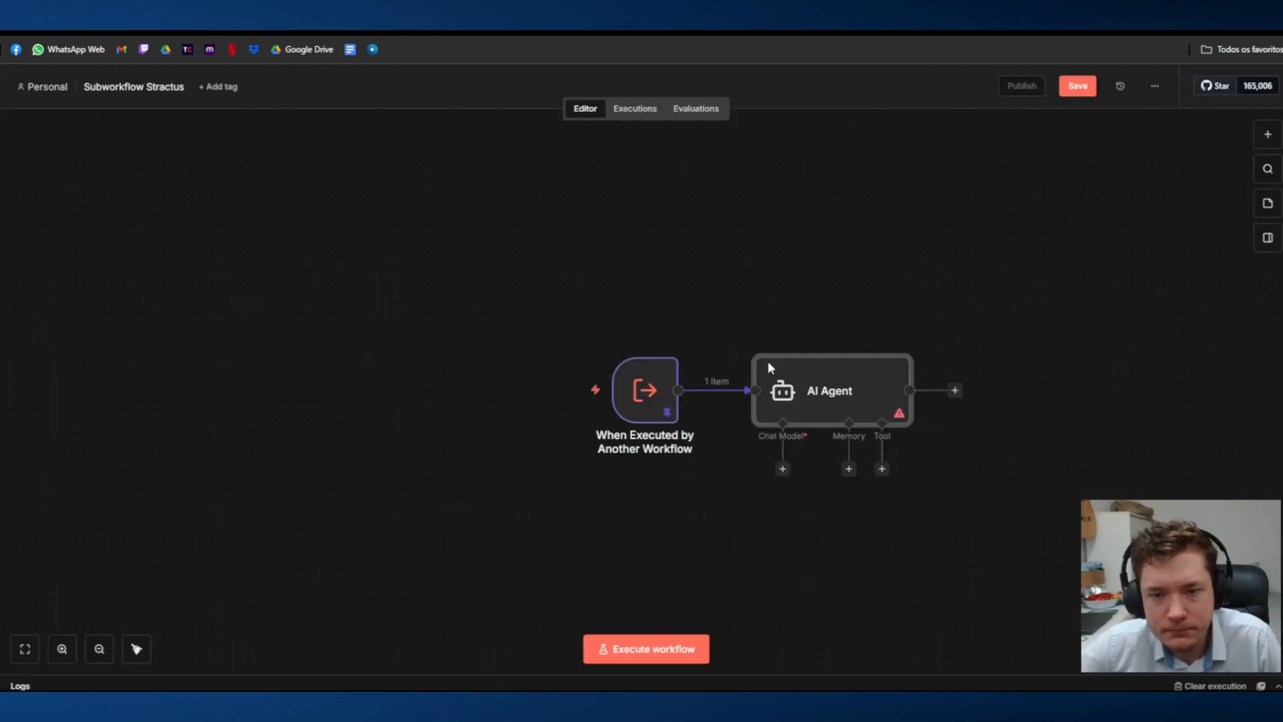
Step: Attach an OpenRouter Chat Model to the AI Agent and set its model to deepseek/deepseek-v3.2-speciale
click(783, 469)
text(open)
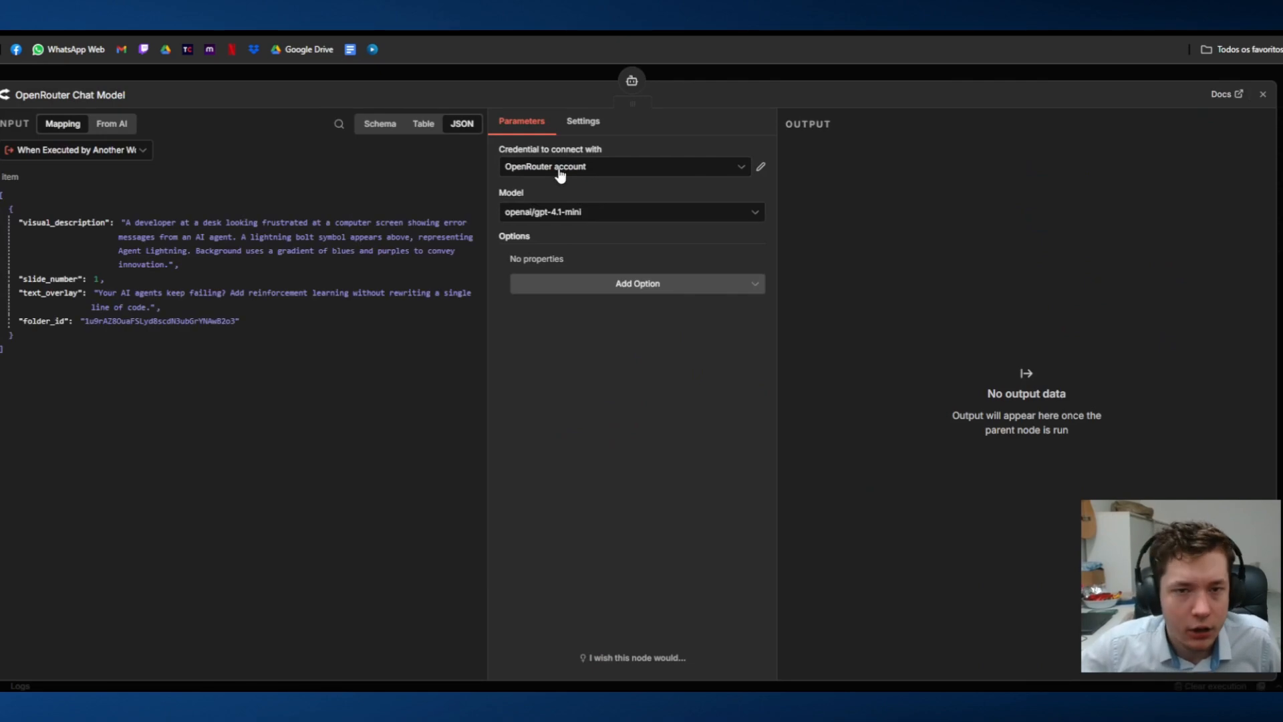
click(611, 219)
text(deepse)
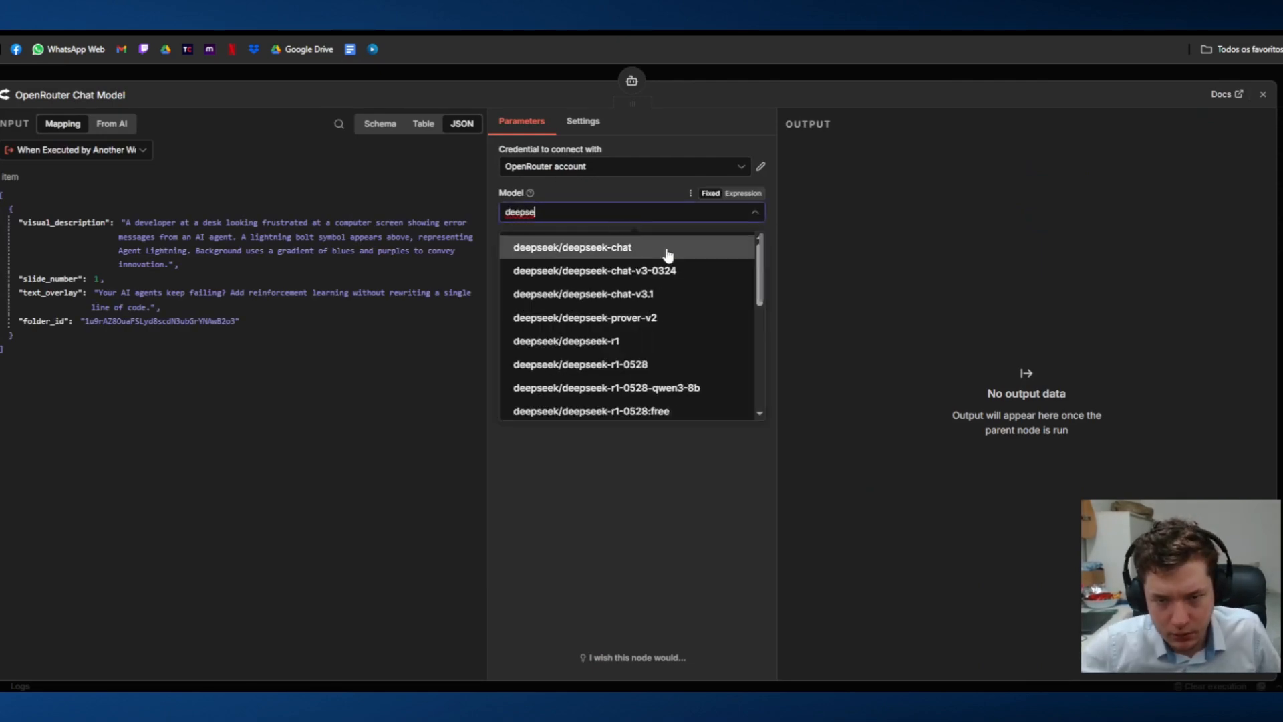
text(e)
scroll(672, 371, down, 6)
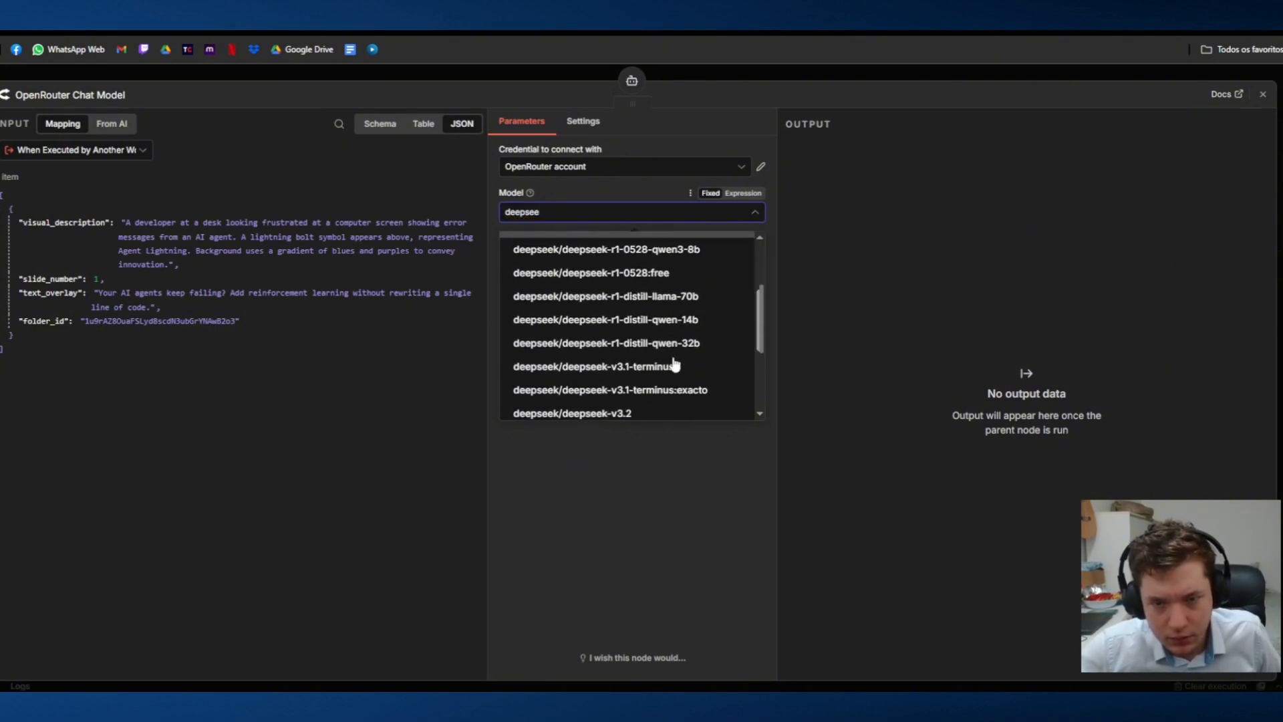
click(659, 358)
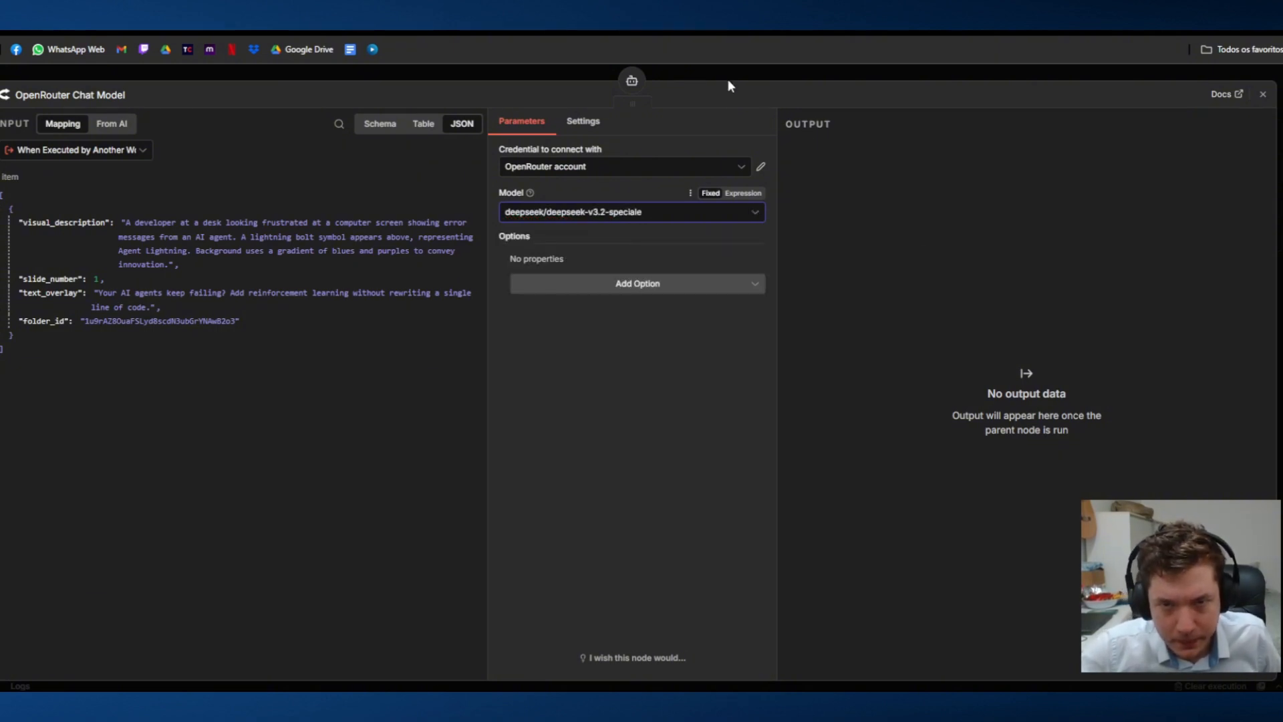
click(738, 72)
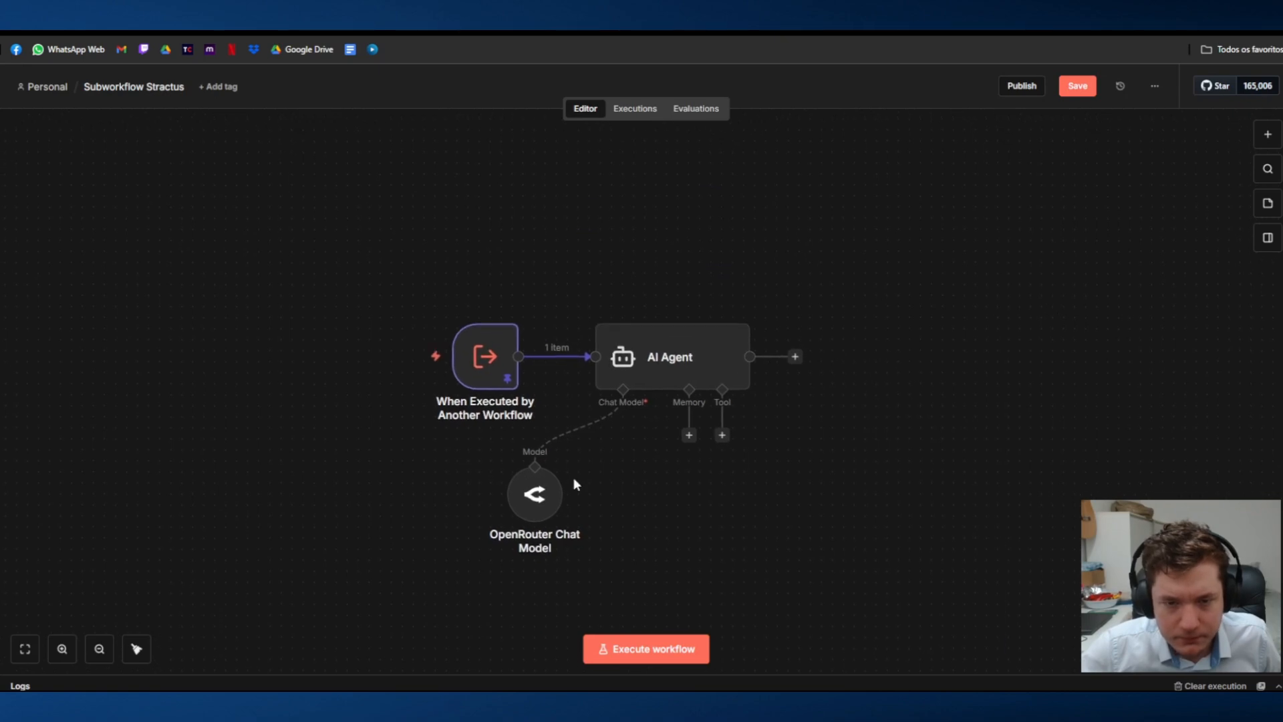
Step: Add a Google Gemini node with the Generate an image action after the AI Agent
click(795, 357)
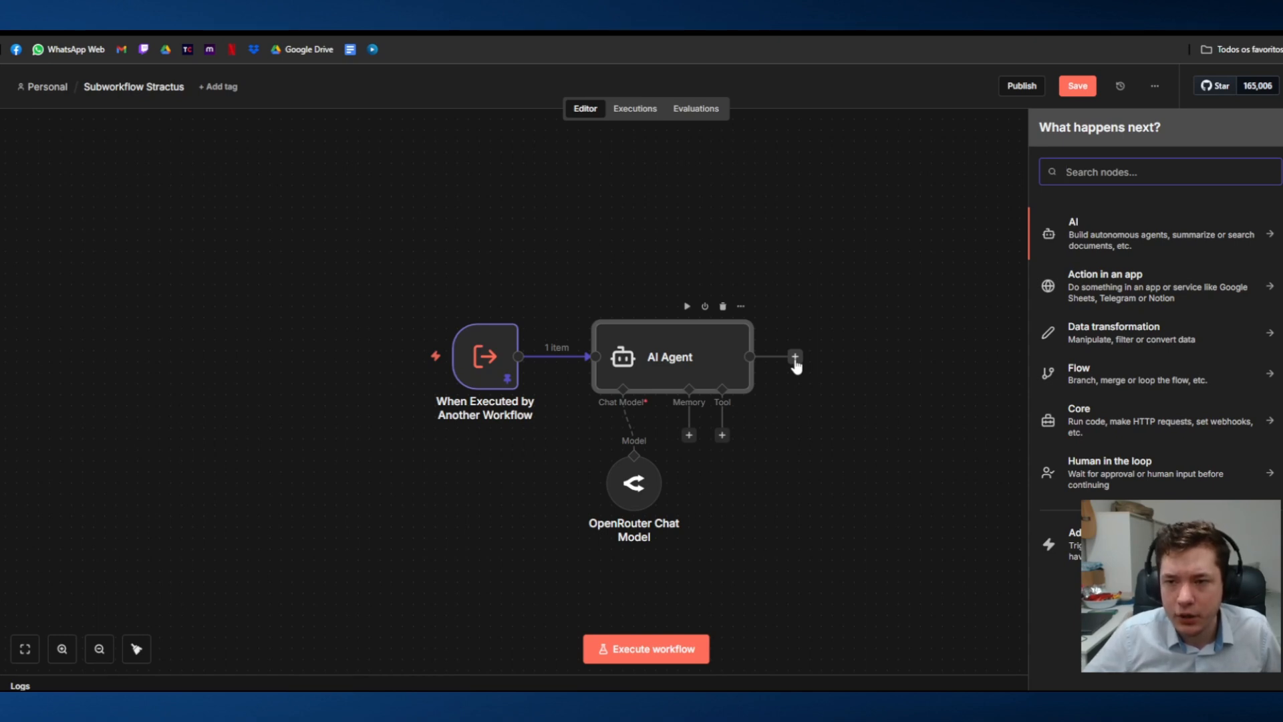
text(gemini)
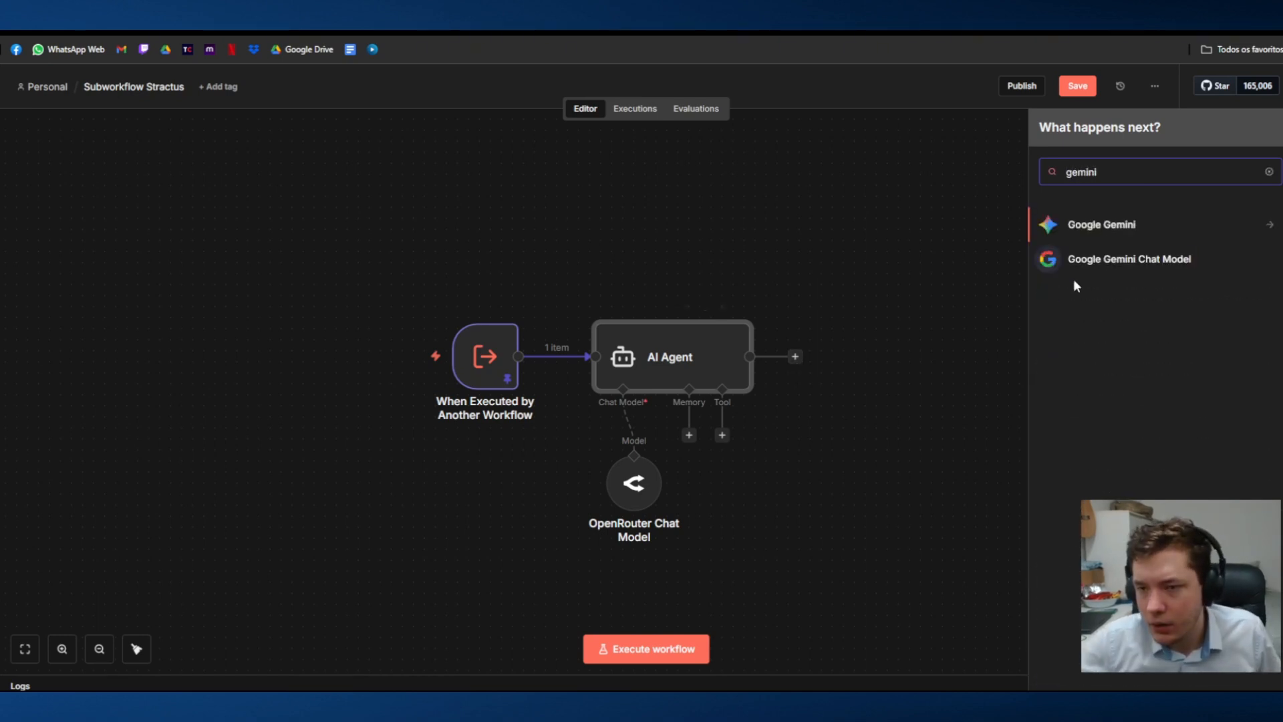
click(1218, 235)
scroll(1162, 503, down, 1)
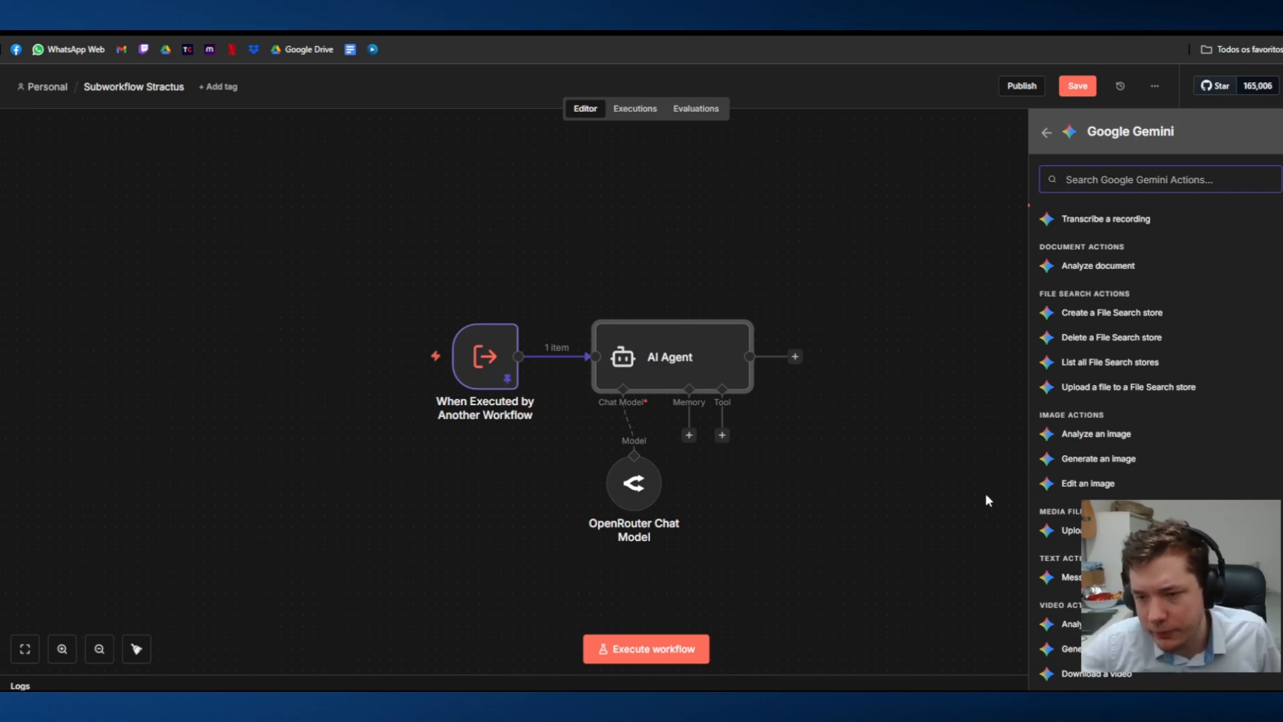
click(1123, 460)
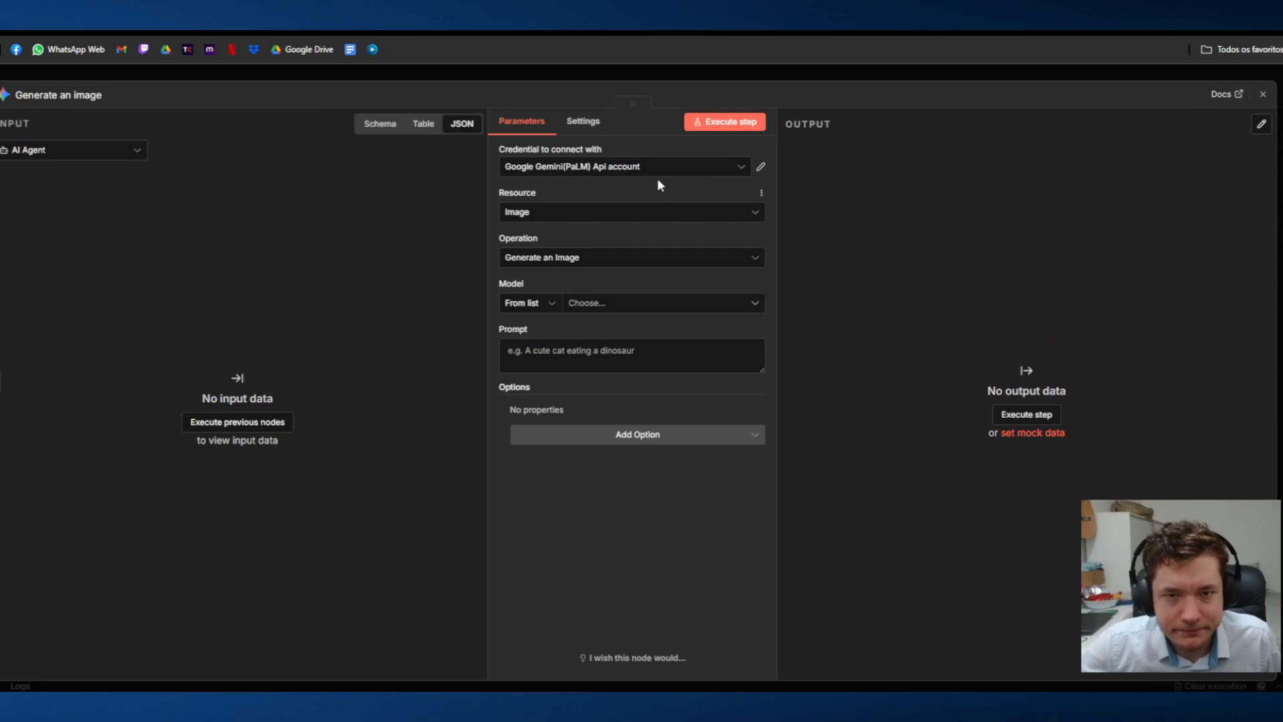
Step: Set the Generate an image node's model to models/gemini-3-pro-image-preview (Nano Banana Pro)
click(722, 169)
click(788, 167)
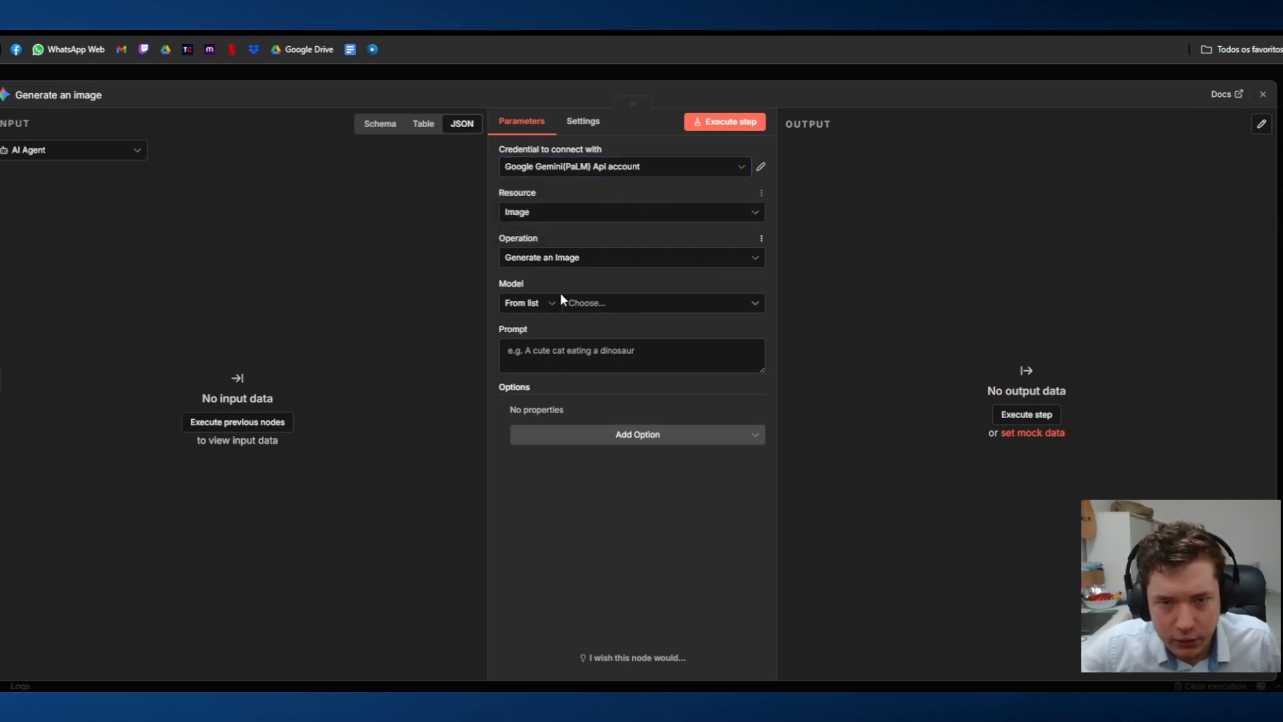
click(625, 304)
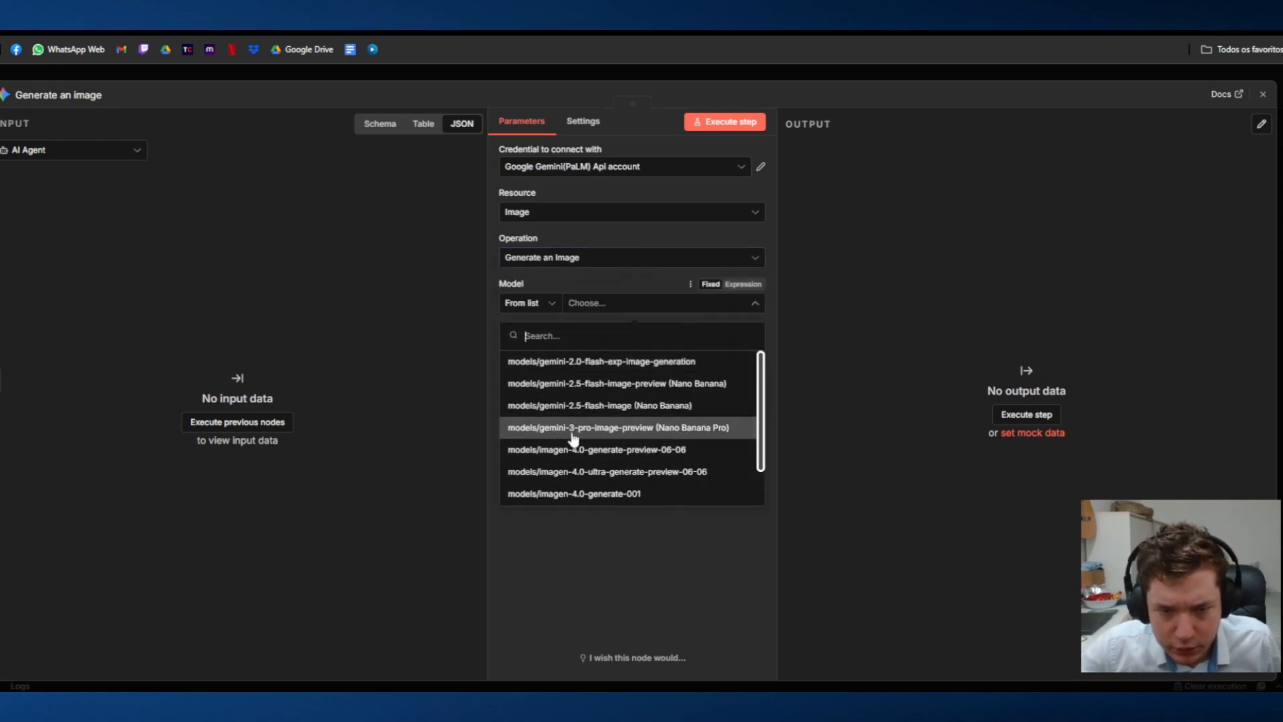
click(655, 431)
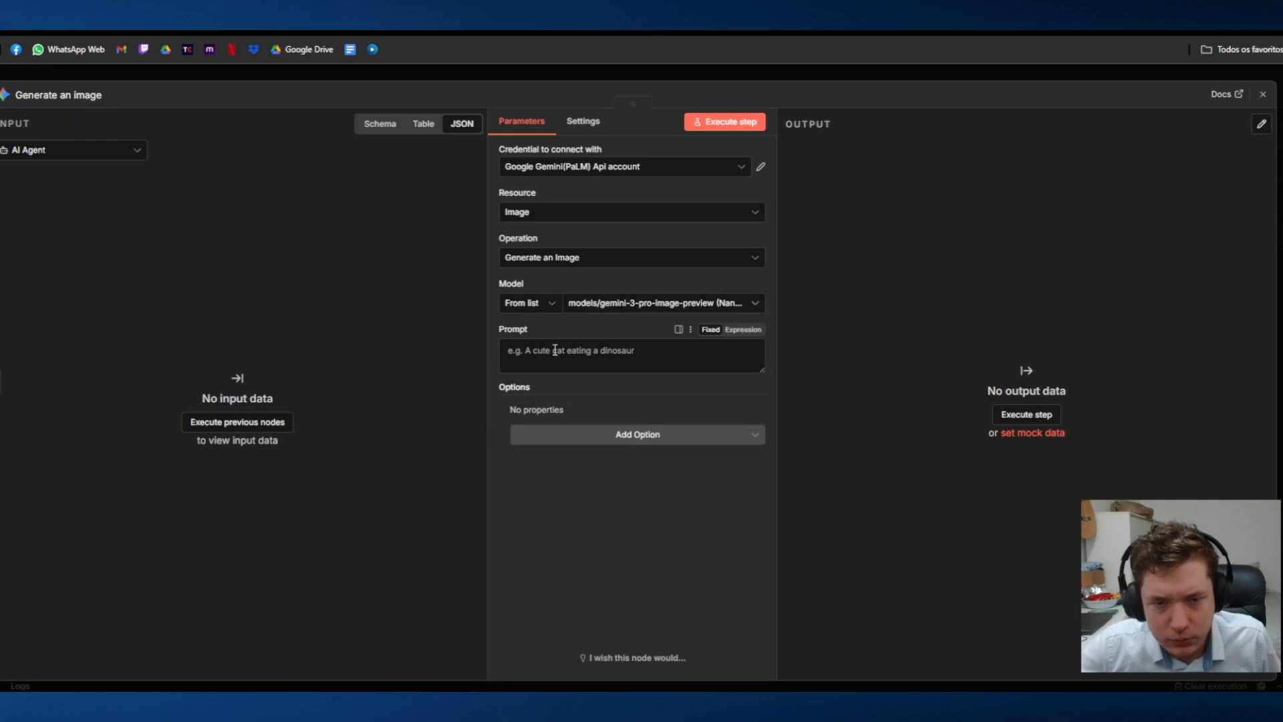
Step: Execute the previous nodes from Generate an image, close it, and align the OpenRouter Chat Model beneath the AI Agent's Chat Model connector
click(227, 423)
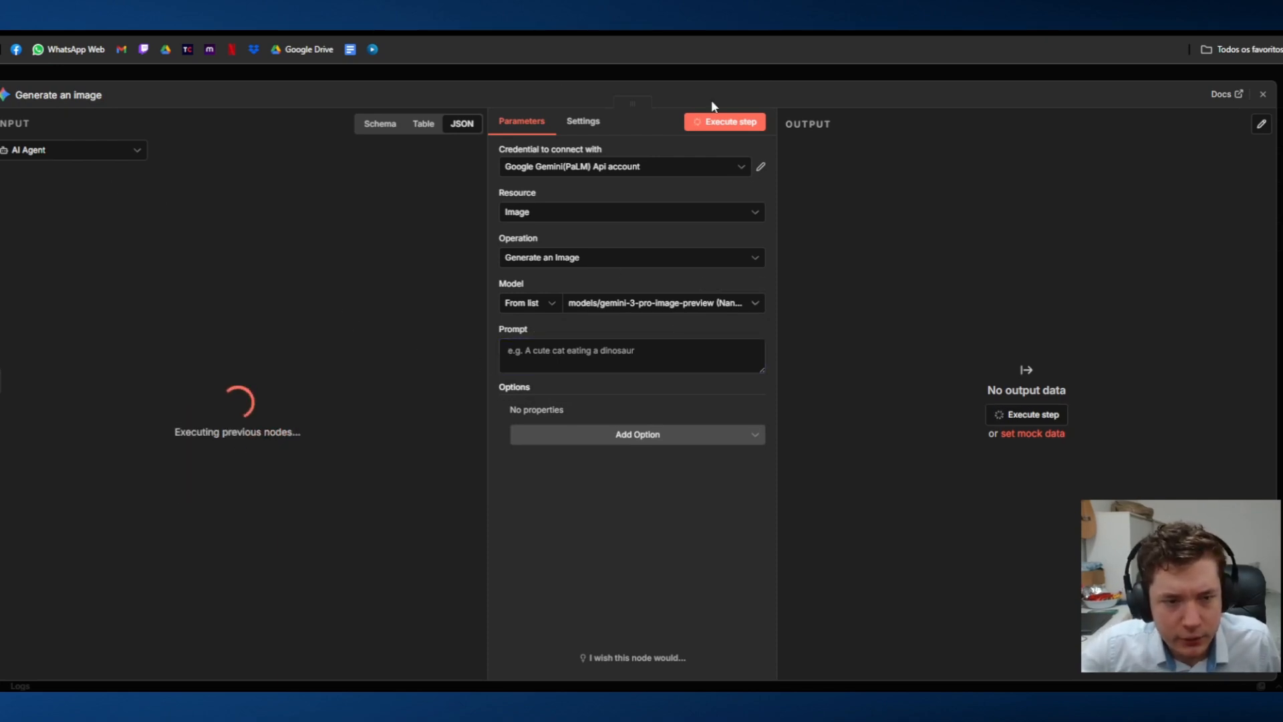
click(504, 66)
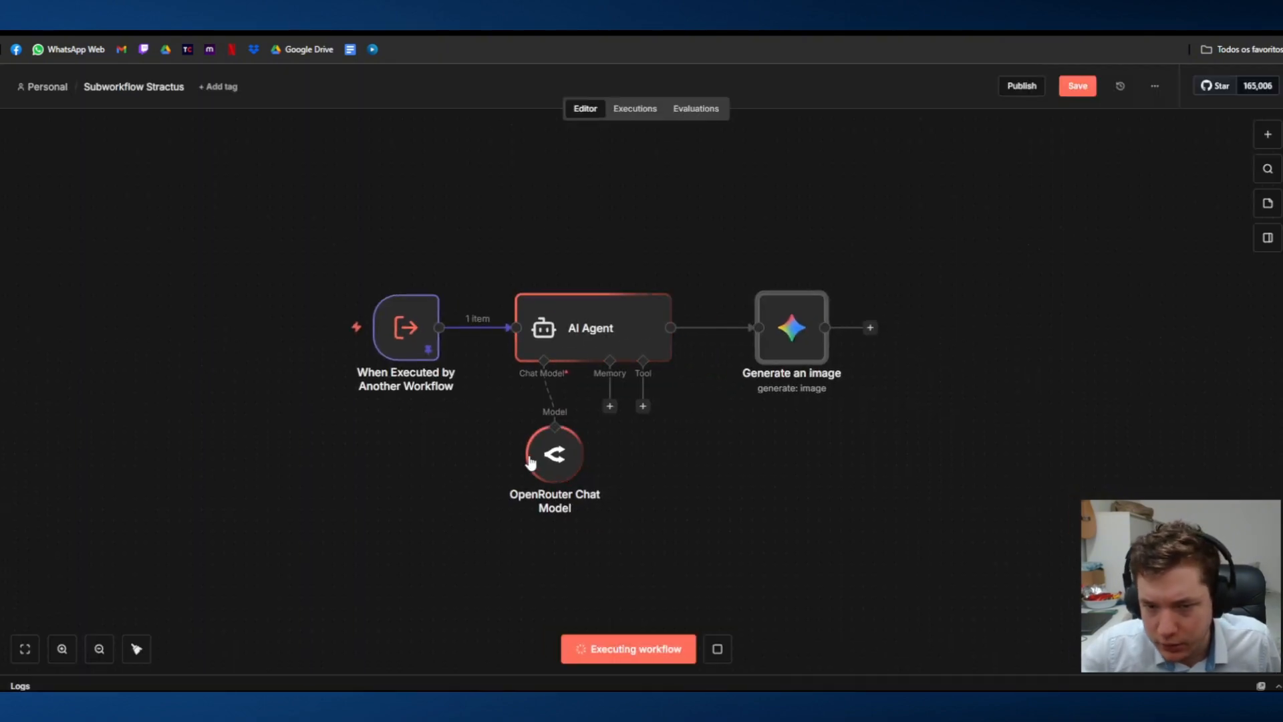
drag(511, 455, 522, 454)
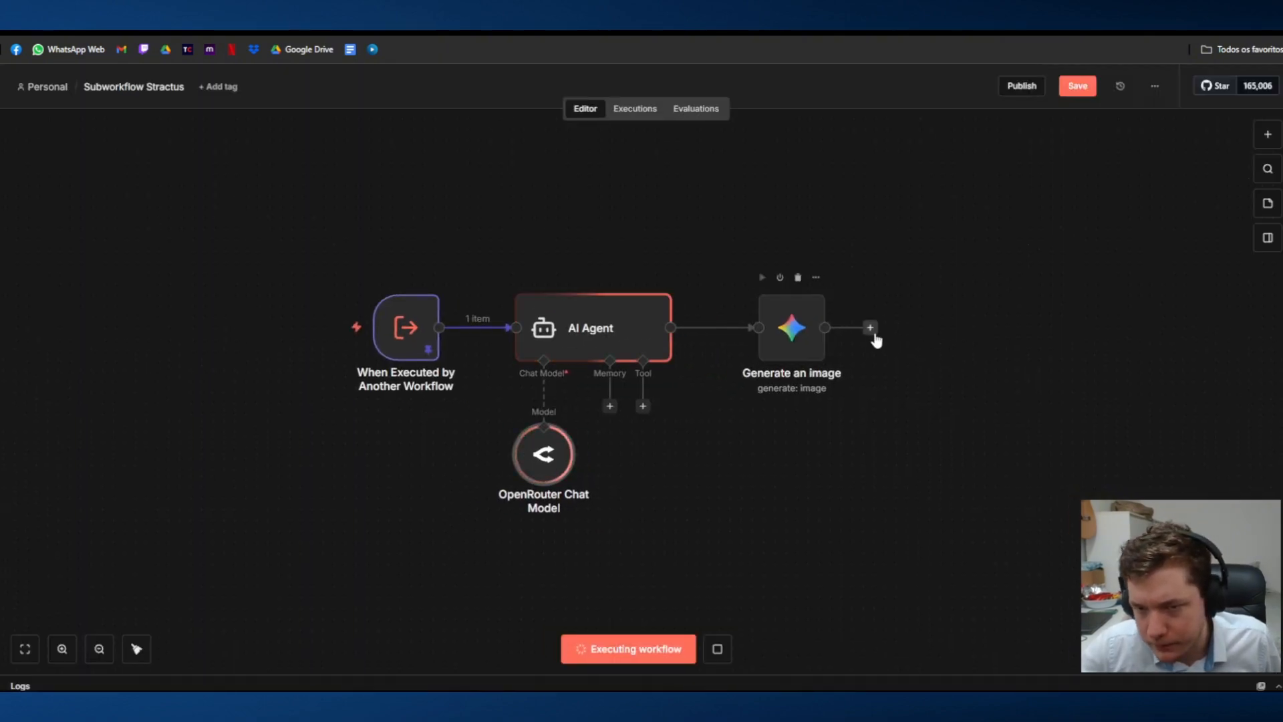
Step: Add a Google Drive node with the Upload file action after Generate an image
click(873, 332)
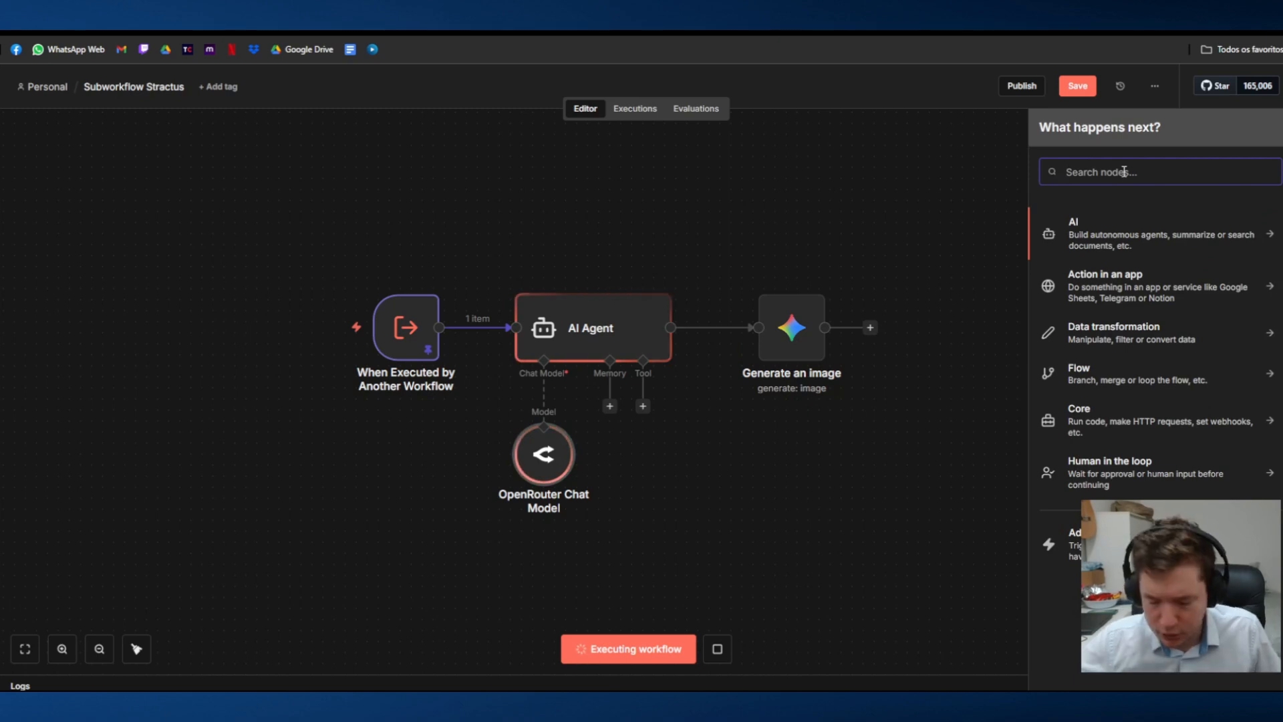
text(drivre)
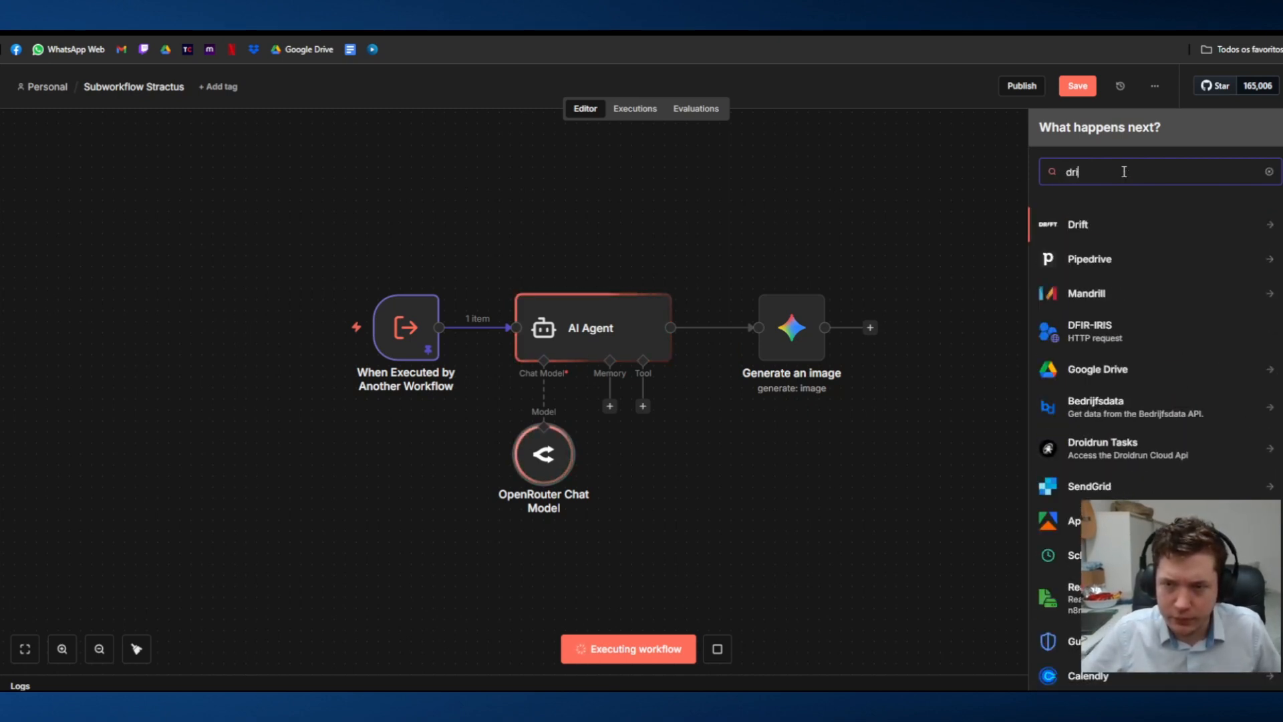
key(BackSpace)
key(BackSpace)
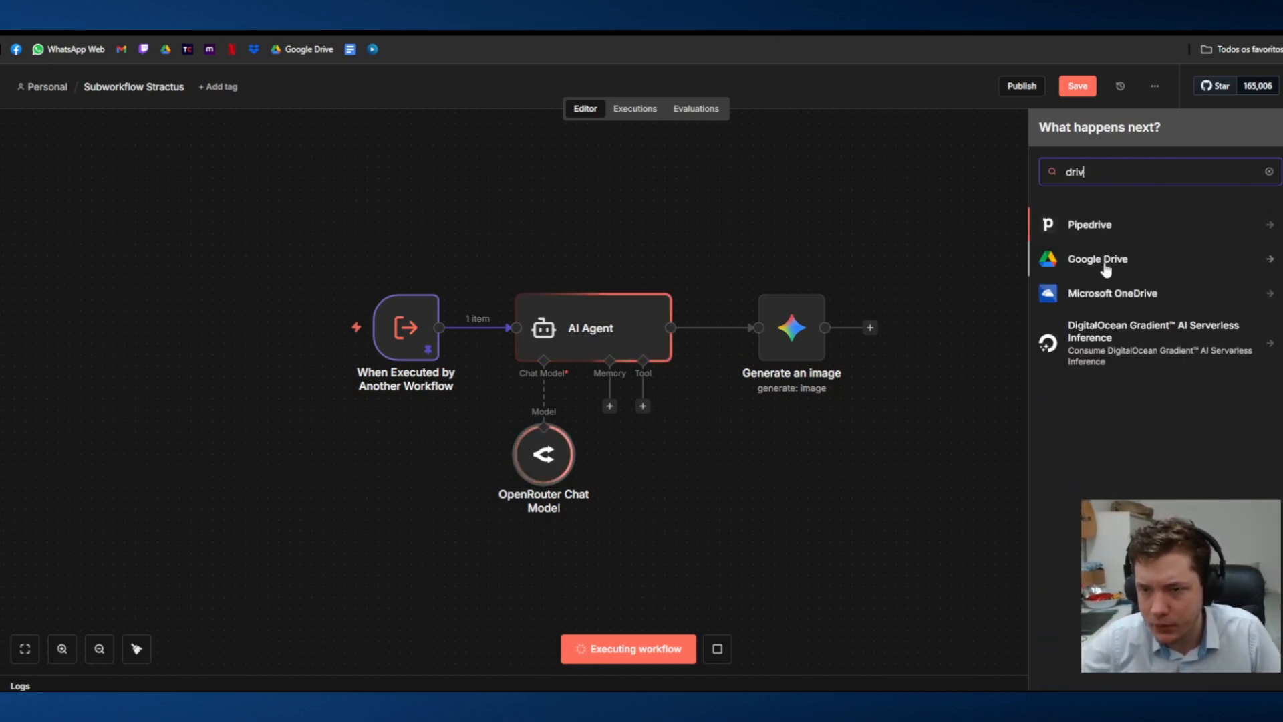
click(1102, 261)
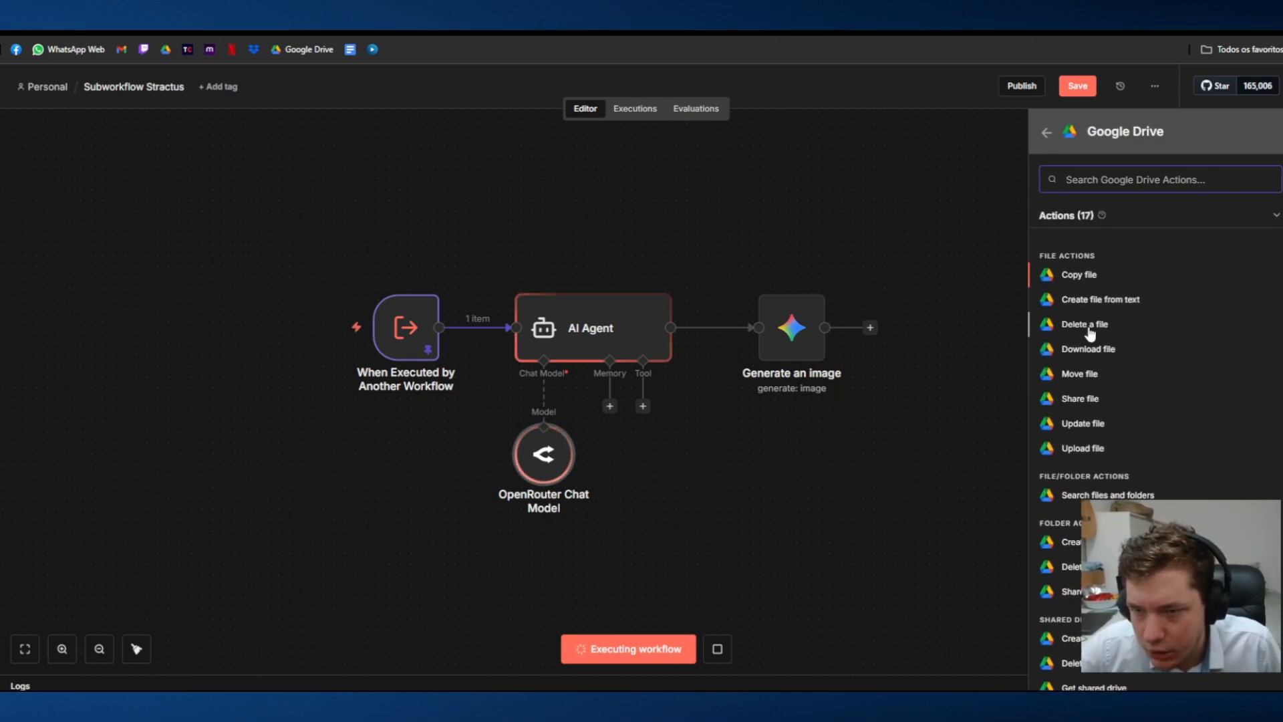
click(1073, 449)
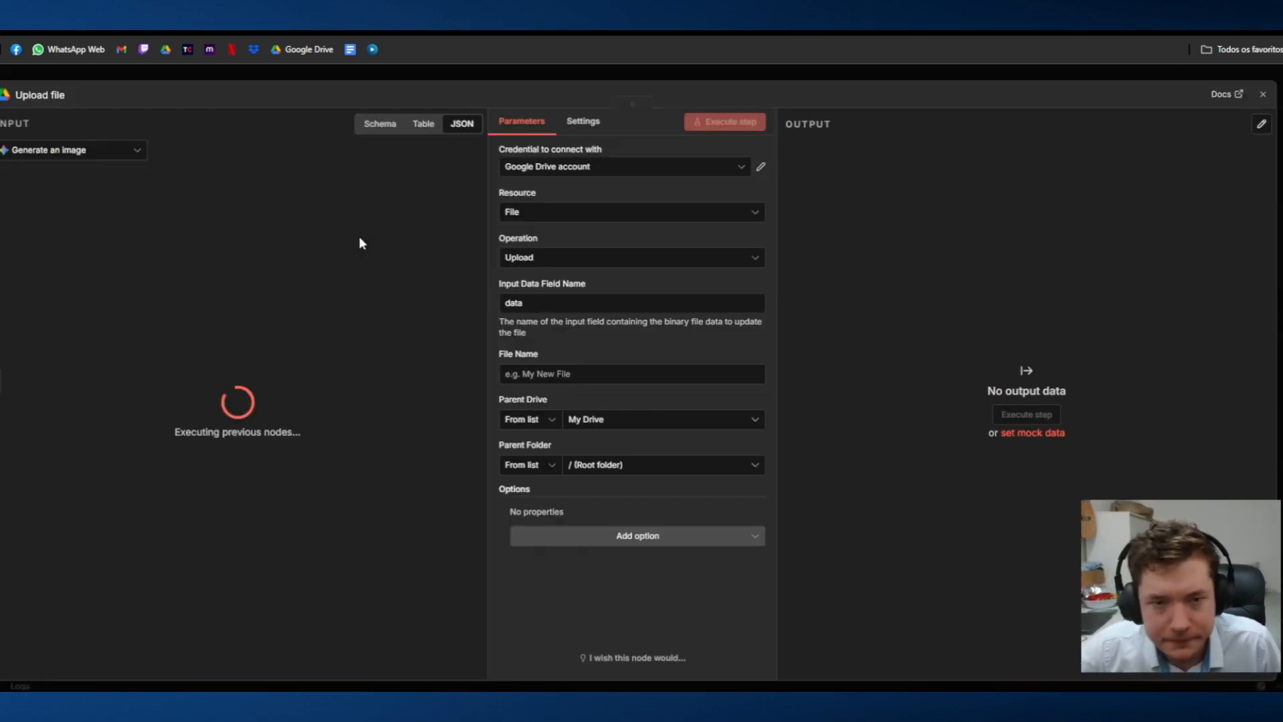
click(85, 154)
click(59, 232)
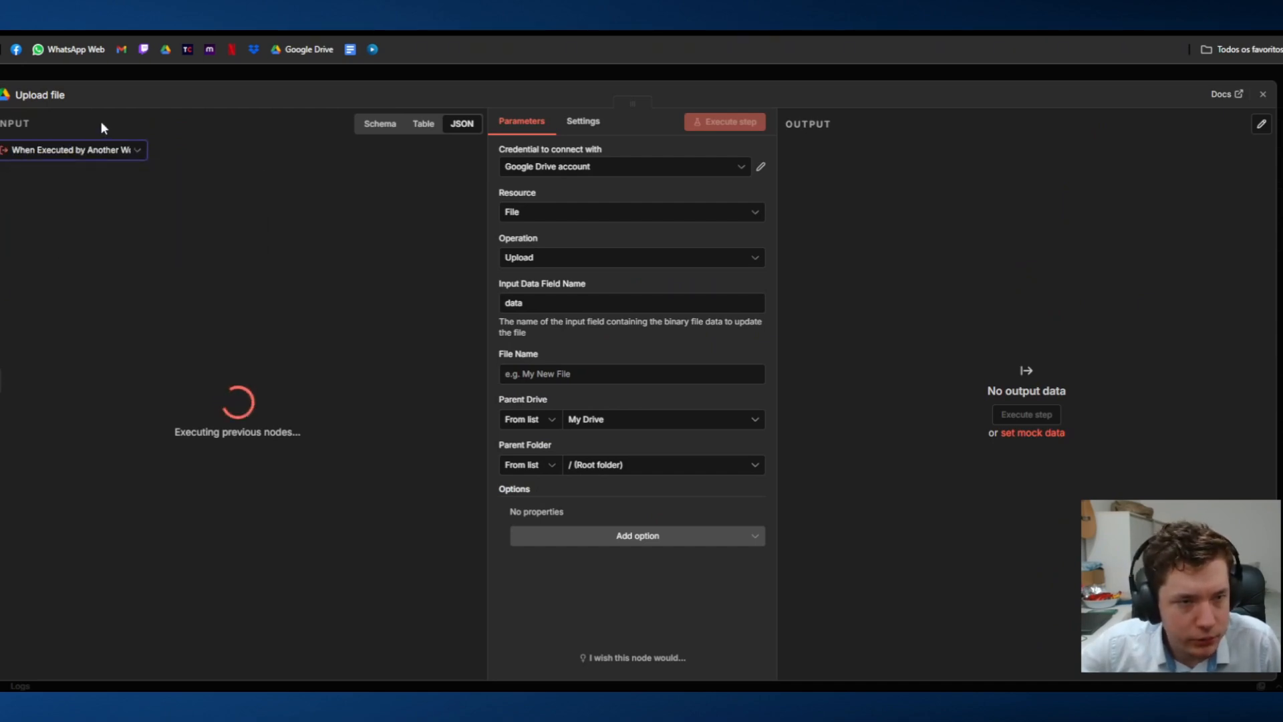
click(77, 151)
click(66, 178)
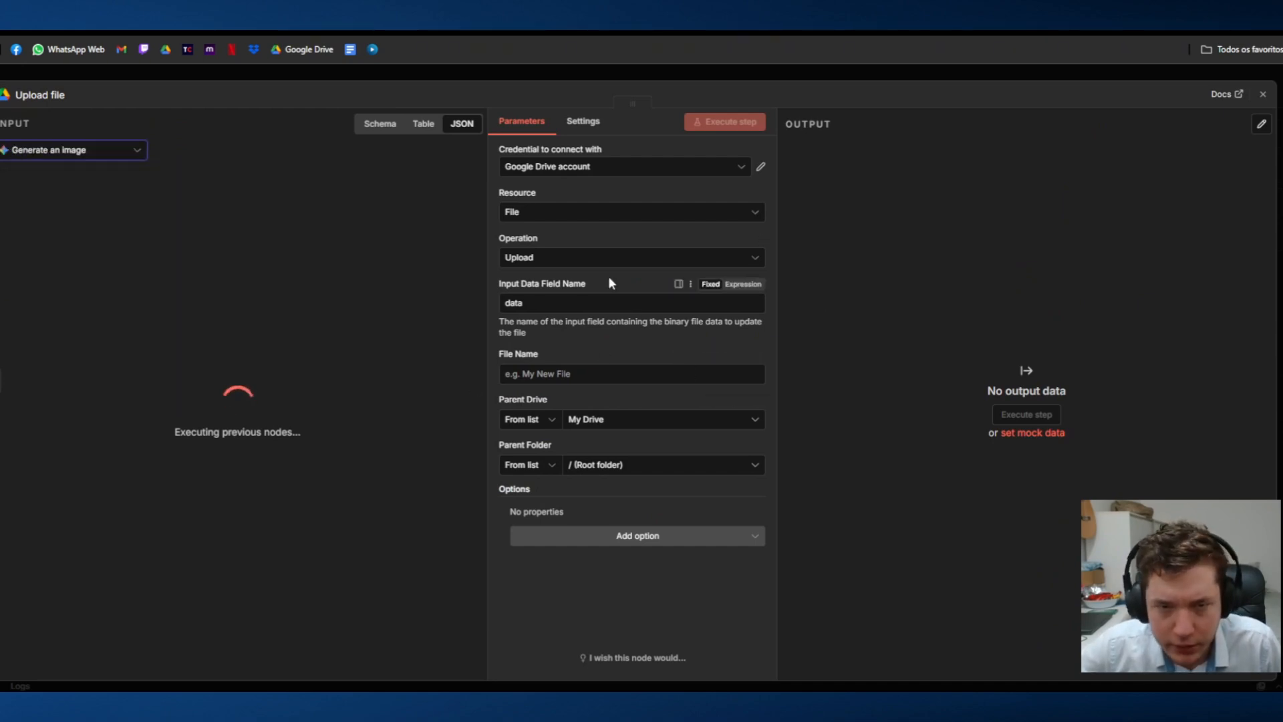
Step: Switch the Upload file node's Parent Folder selection mode to By ID
click(605, 373)
click(605, 466)
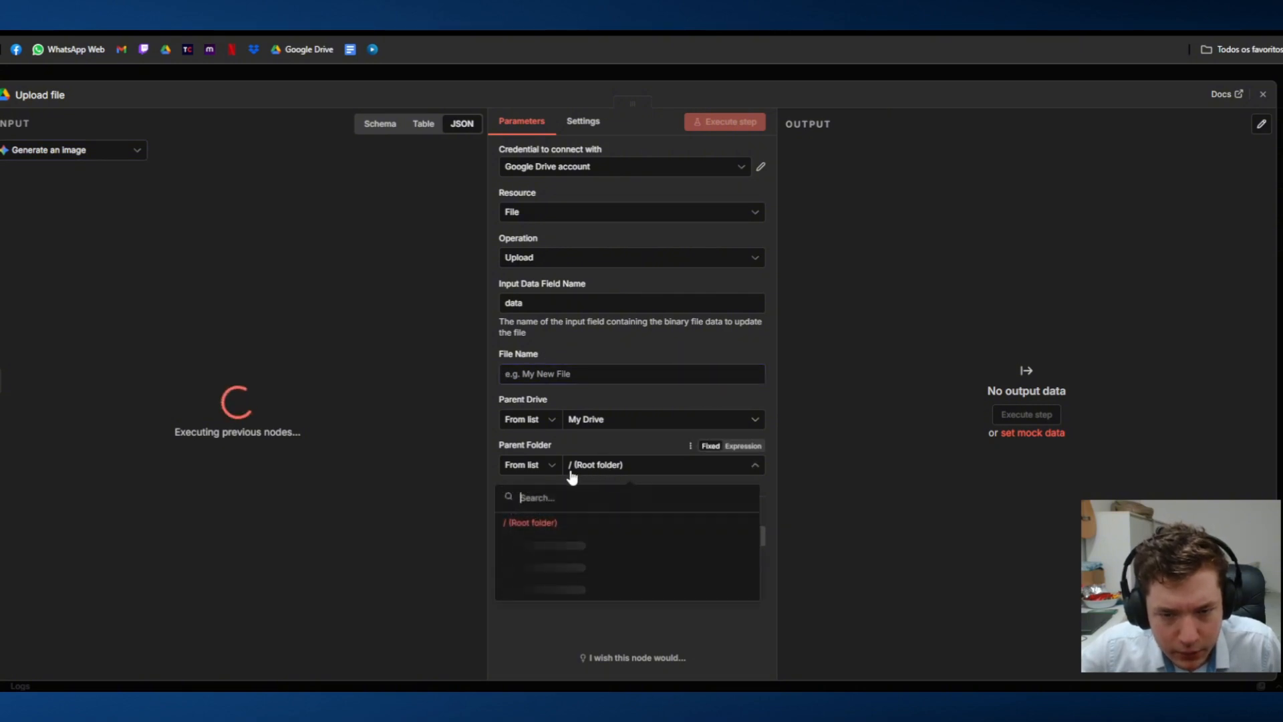
click(525, 465)
click(525, 548)
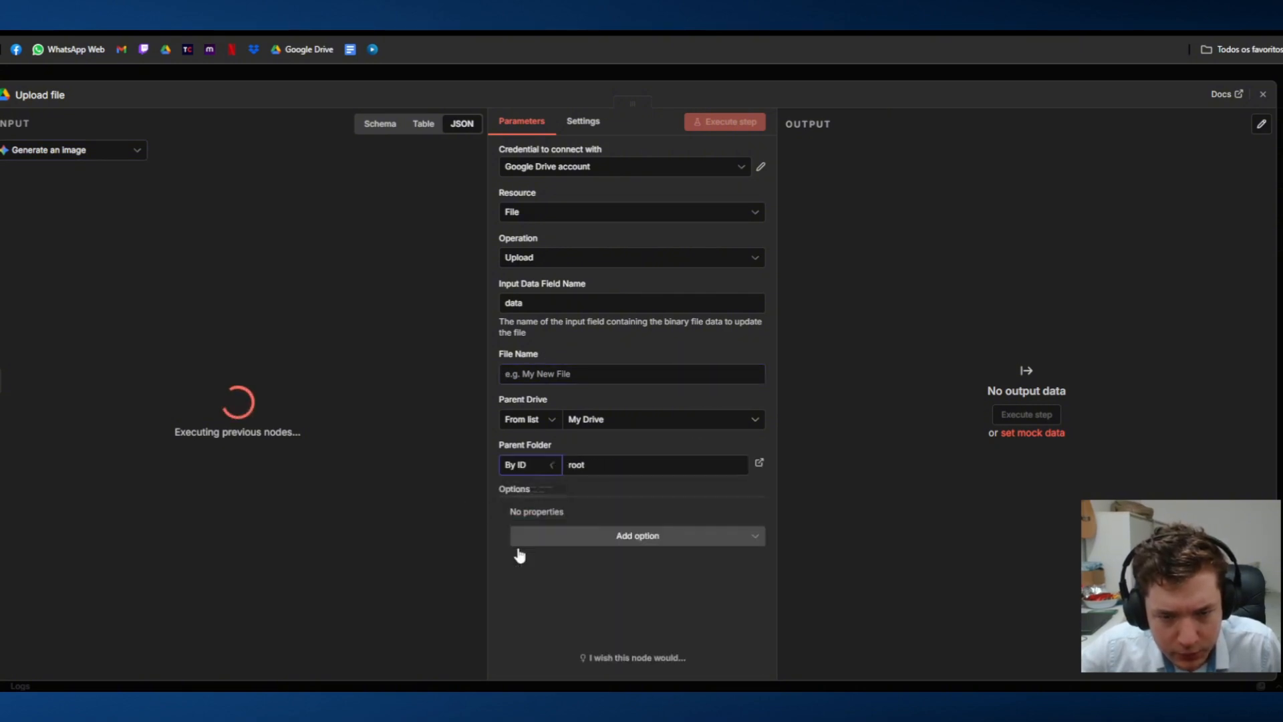
Step: Check the credential and Parent Drive choices of the Upload file node, and close the node
click(631, 169)
click(635, 168)
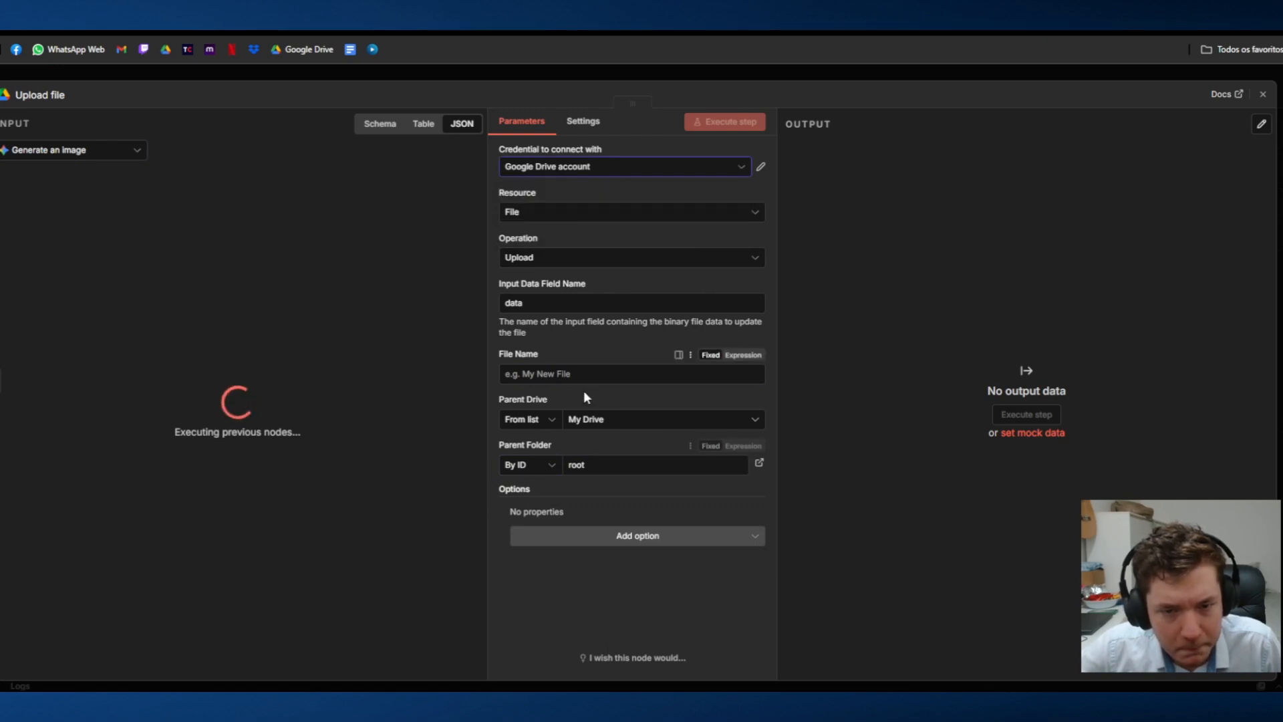
click(530, 419)
click(581, 421)
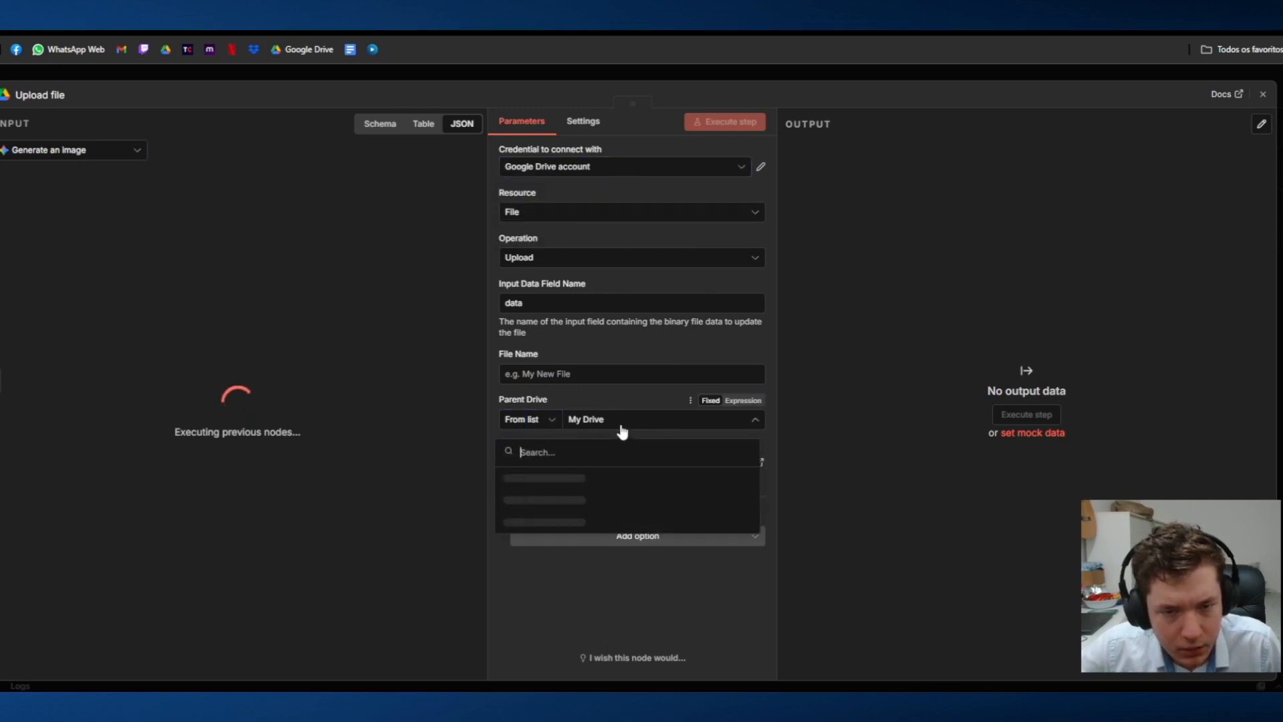
click(860, 331)
click(578, 375)
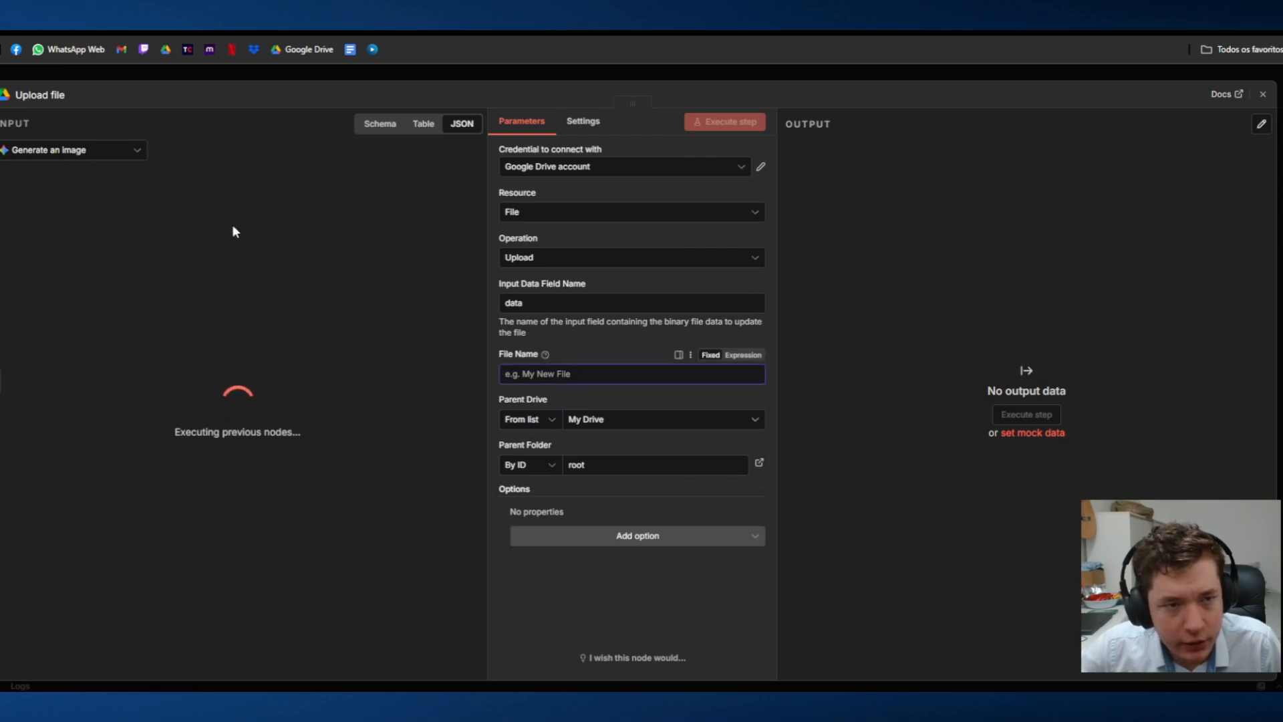
click(498, 70)
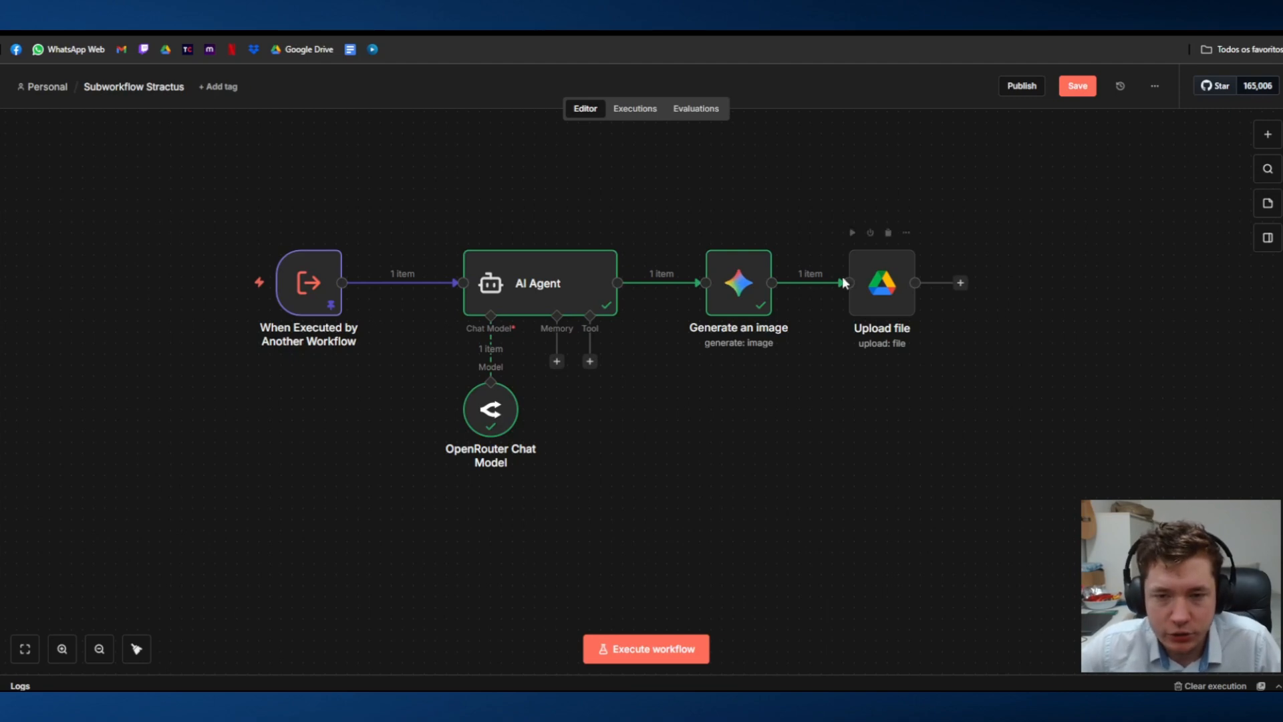
Step: View the generated image, map the Generate an image prompt to the AI Agent's output field, and close the node
double_click(735, 281)
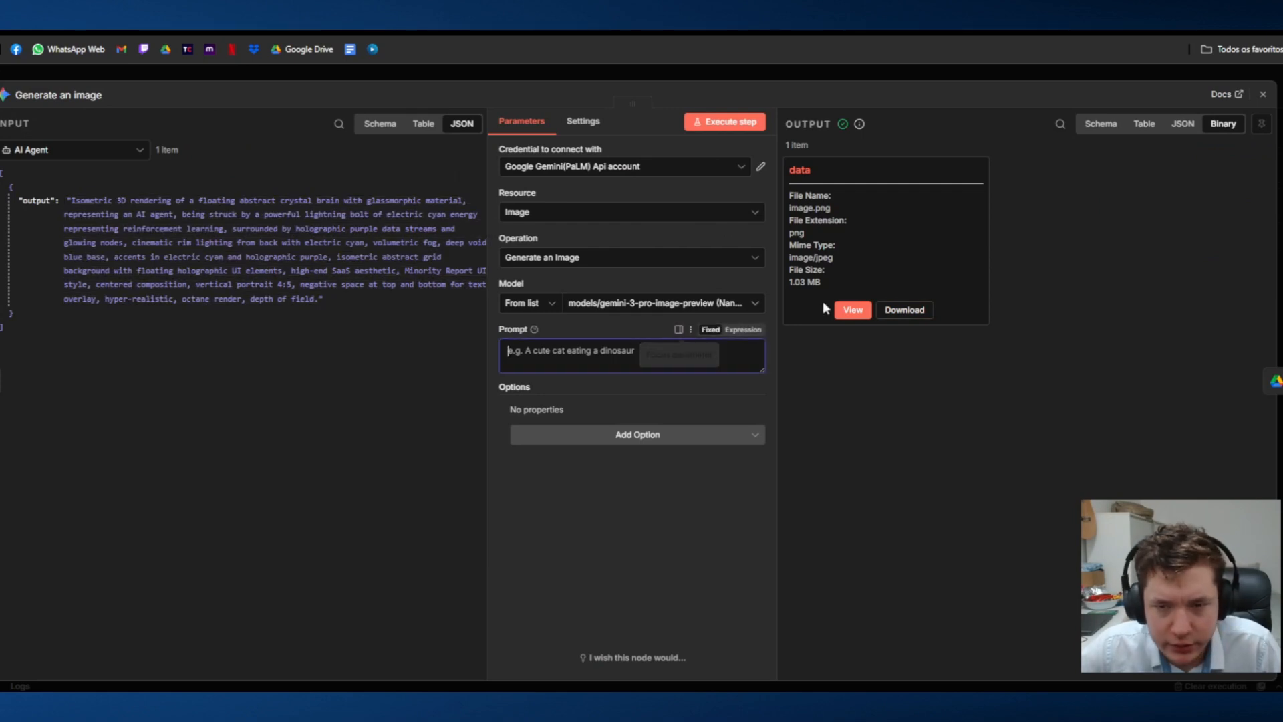
click(852, 310)
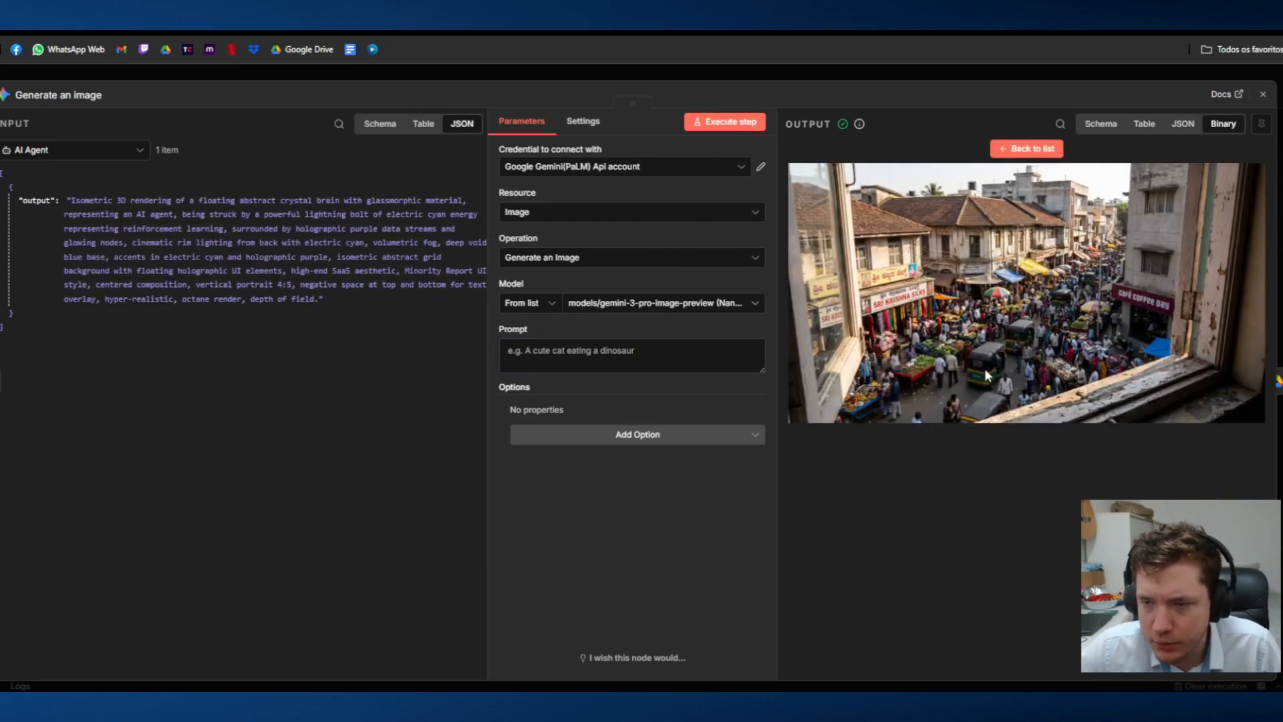
drag(183, 231, 595, 351)
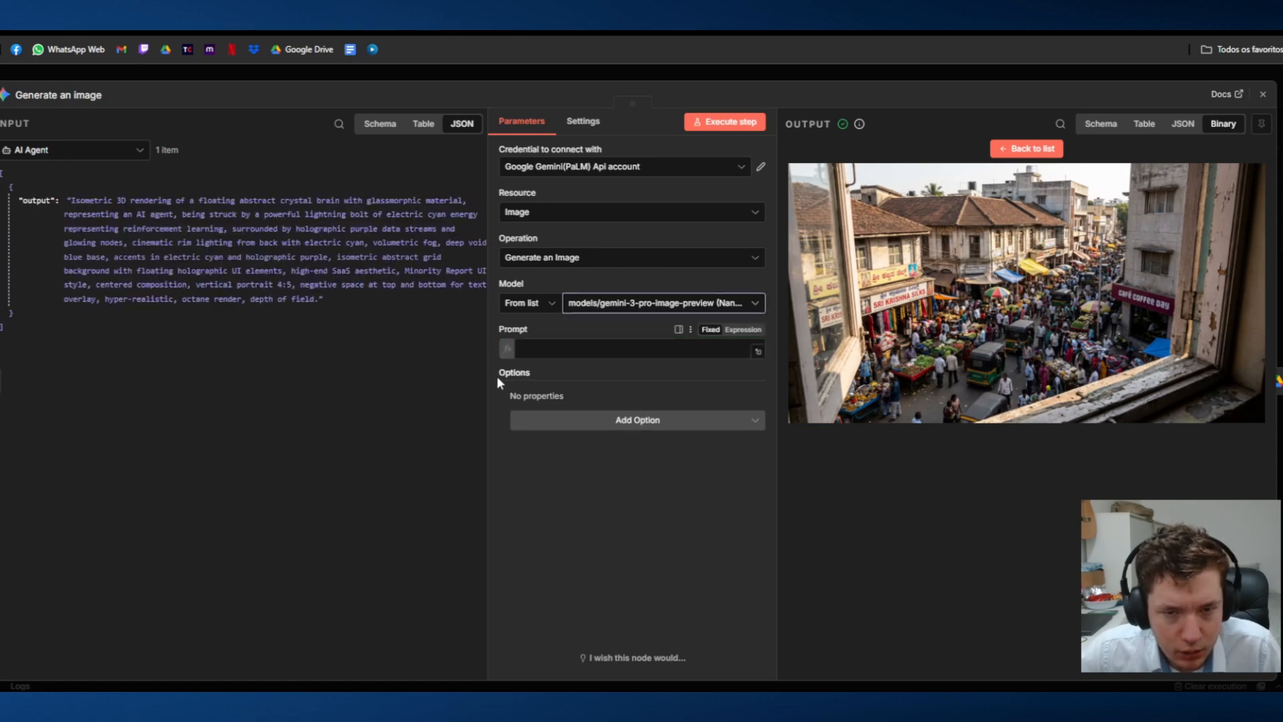
drag(496, 376, 583, 366)
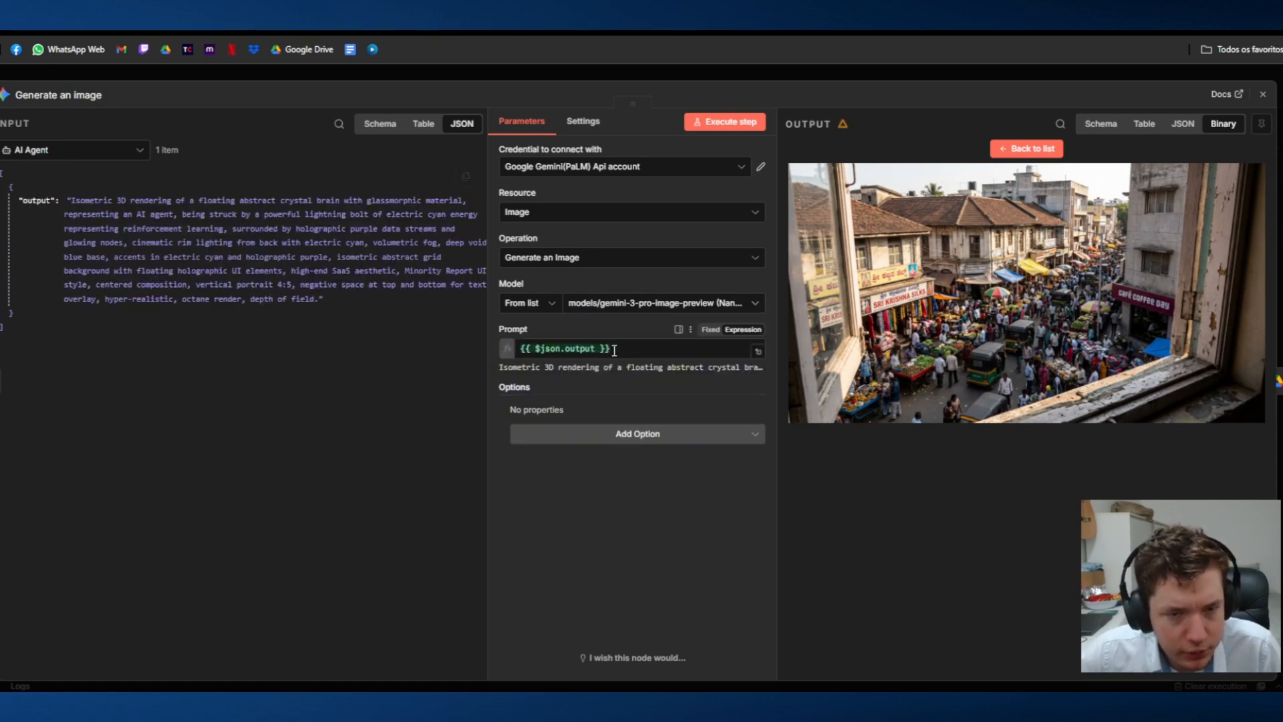
click(731, 76)
Step: Map the Upload file node's File Name to slide_number from the When Executed by Another Workflow trigger
double_click(887, 294)
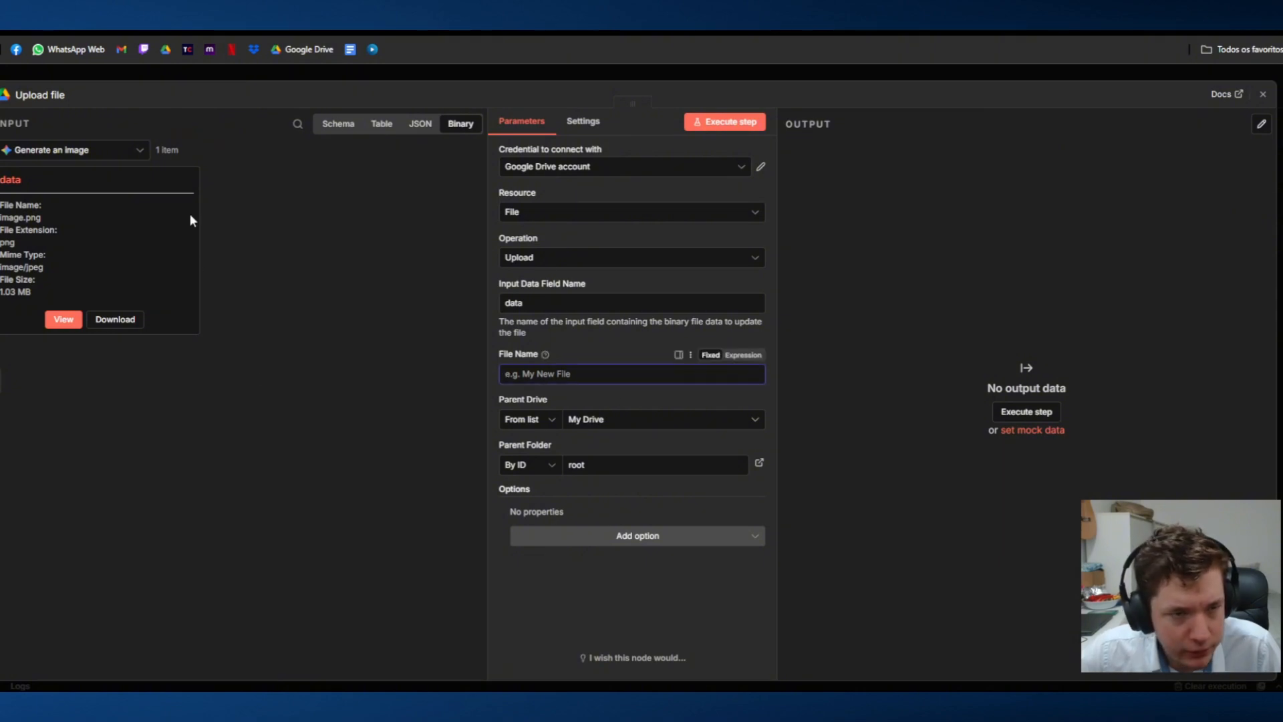
click(103, 151)
click(108, 231)
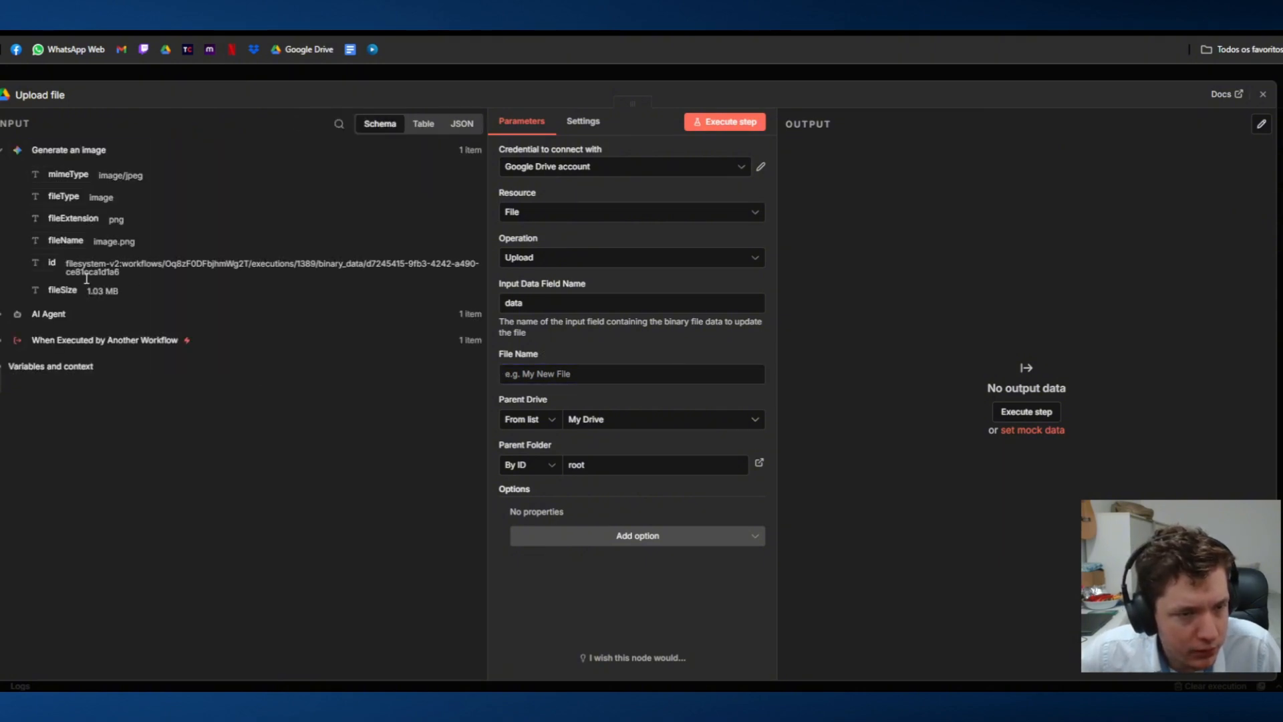
click(4, 341)
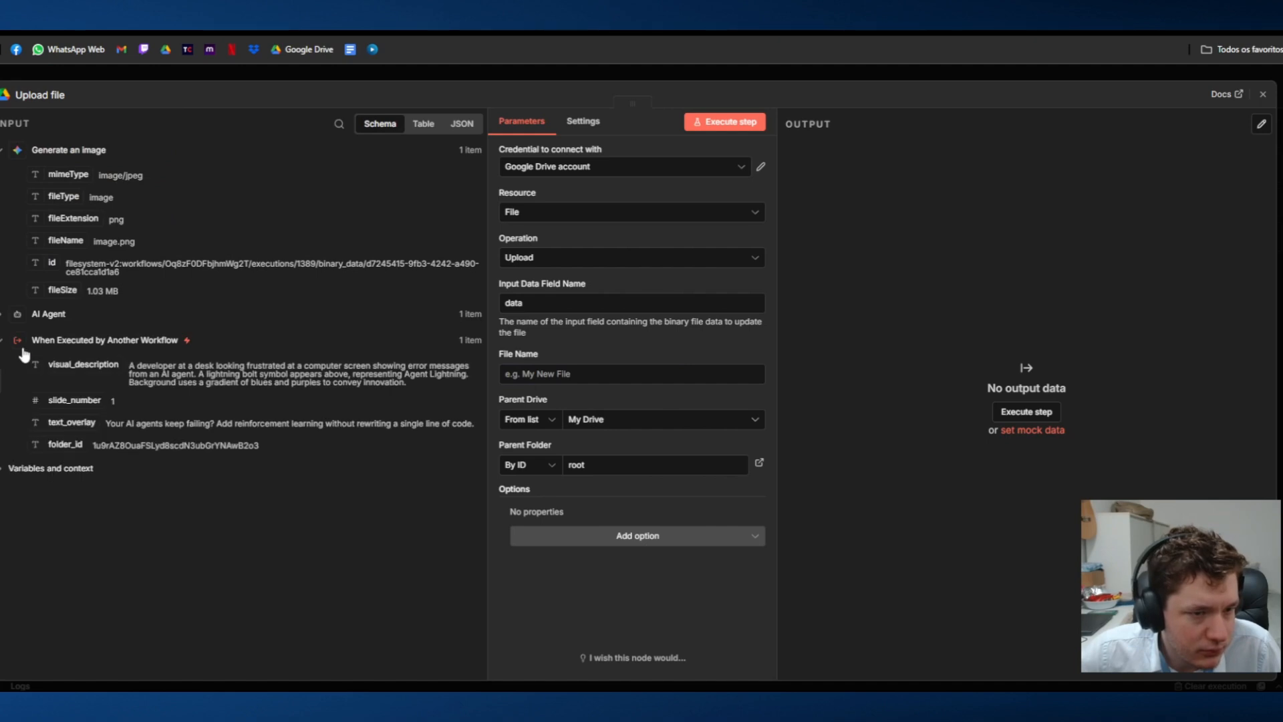
drag(64, 399, 601, 374)
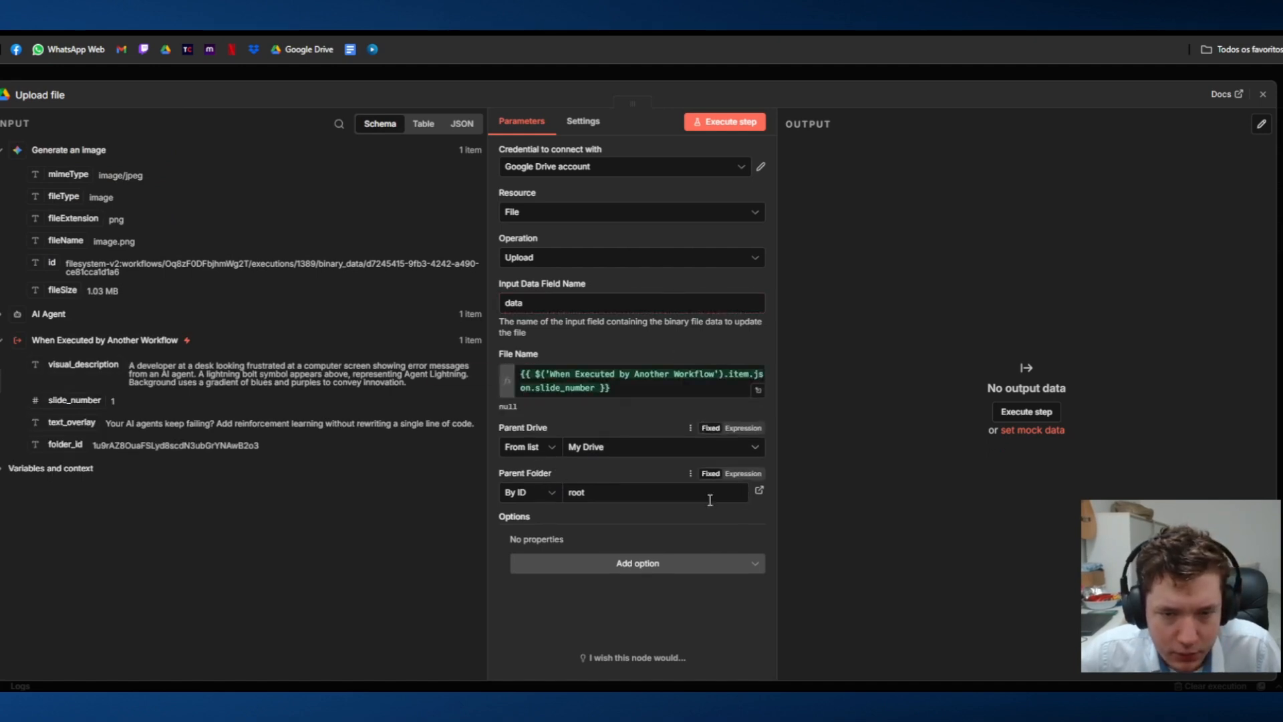
Step: Replace the Parent Folder ID root with the trigger's folder_id field, and close the Upload file node
click(668, 496)
double_click(577, 493)
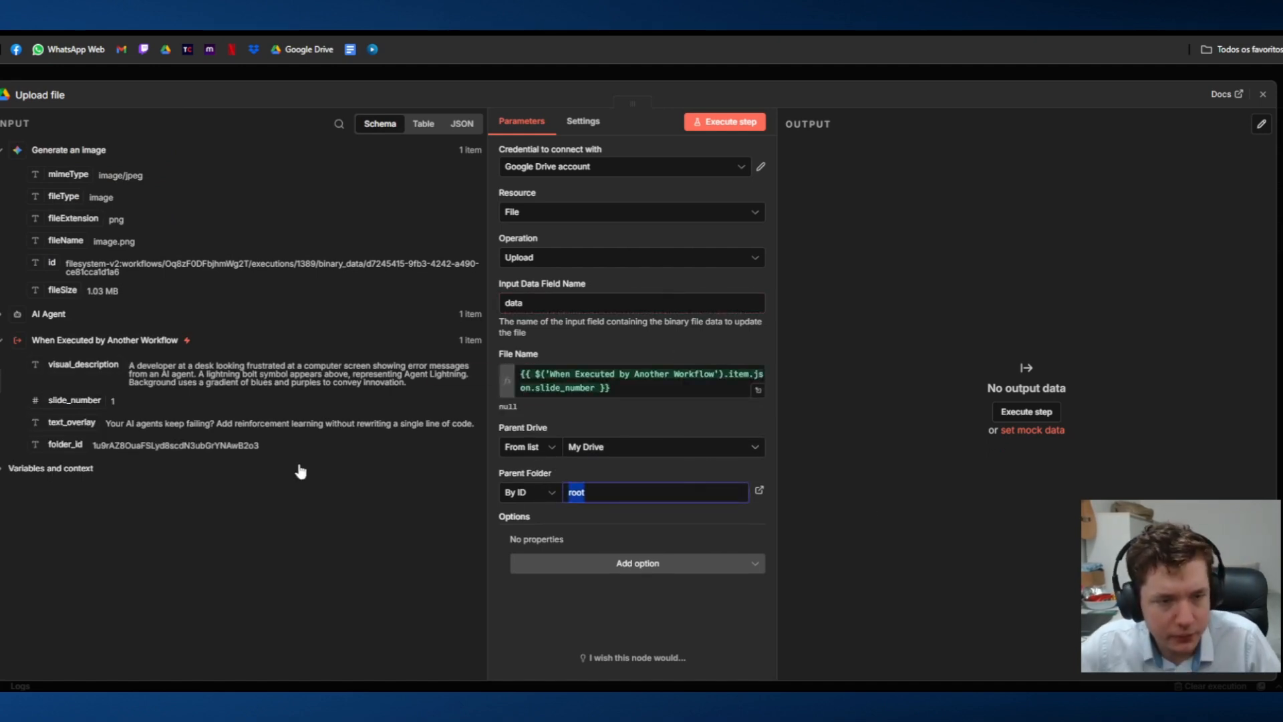
drag(65, 444, 651, 496)
click(880, 514)
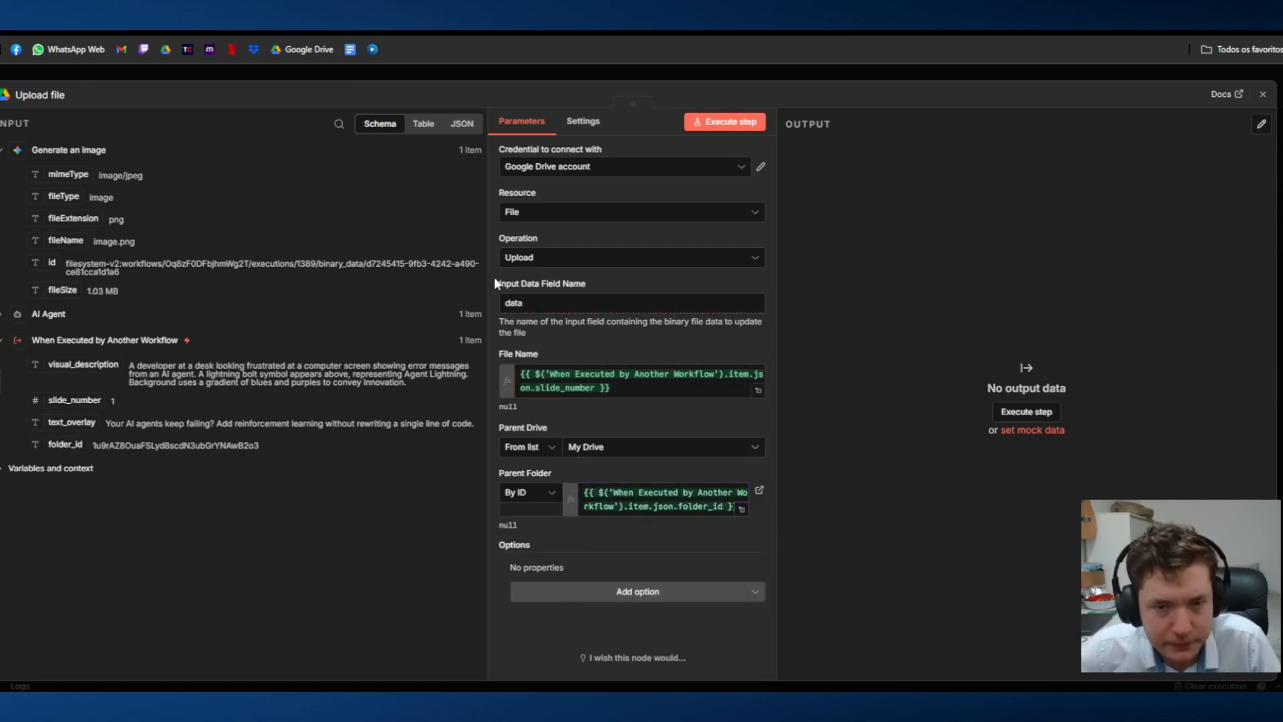
click(623, 69)
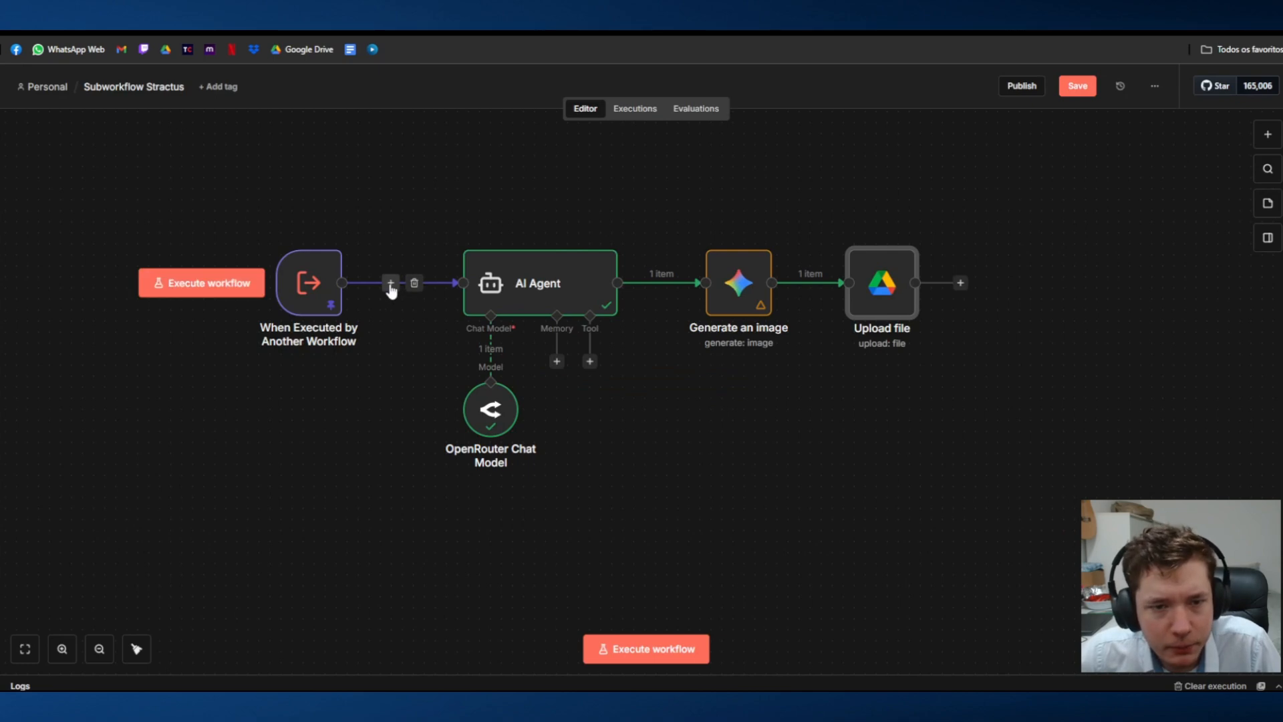
Step: Insert a Loop Over Items (Split in Batches) node between the trigger and the AI Agent, moving its placeholder below it
click(393, 281)
text(loop)
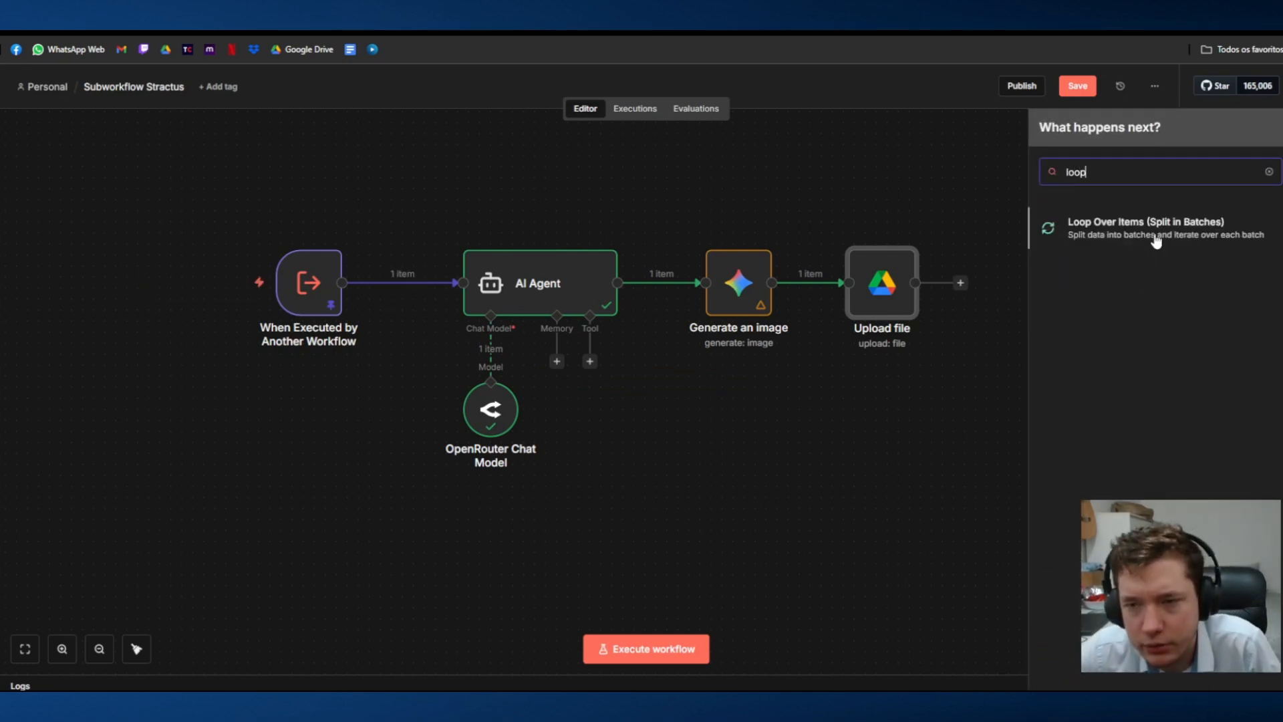
click(1158, 241)
drag(591, 438, 501, 486)
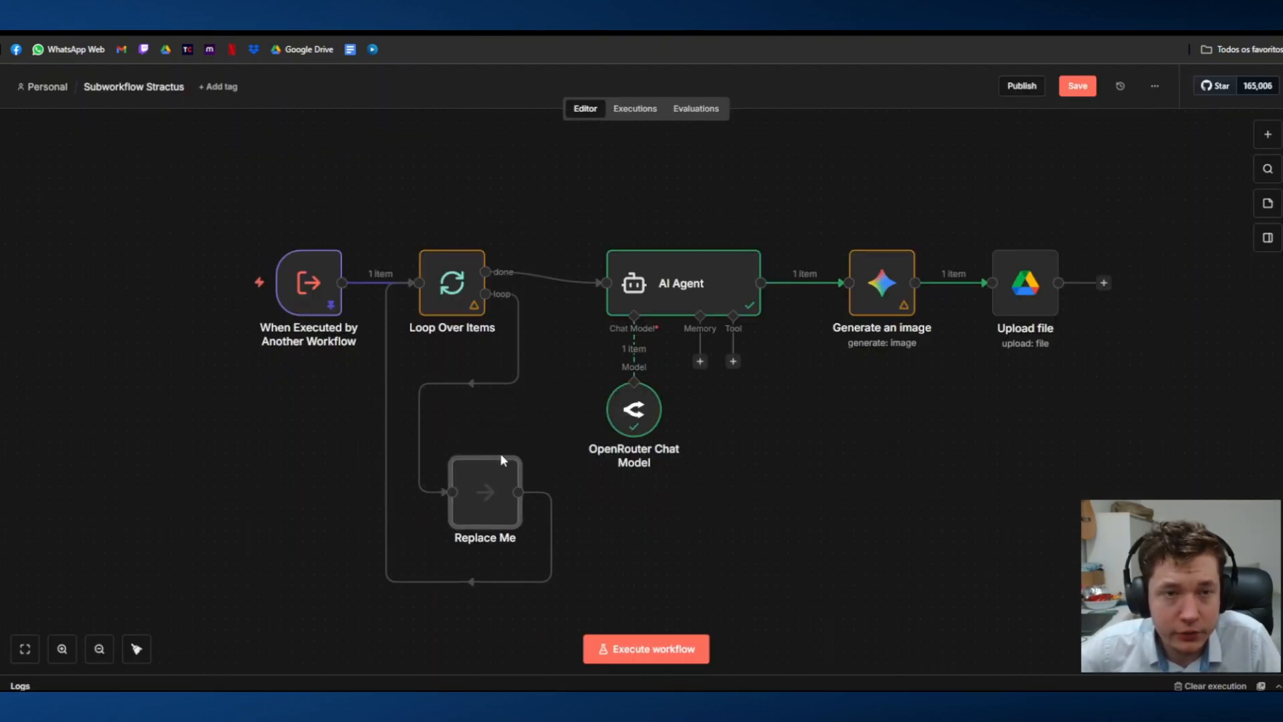
Step: Delete the Replace Me placeholder and both outgoing connections of Loop Over Items
click(165, 32)
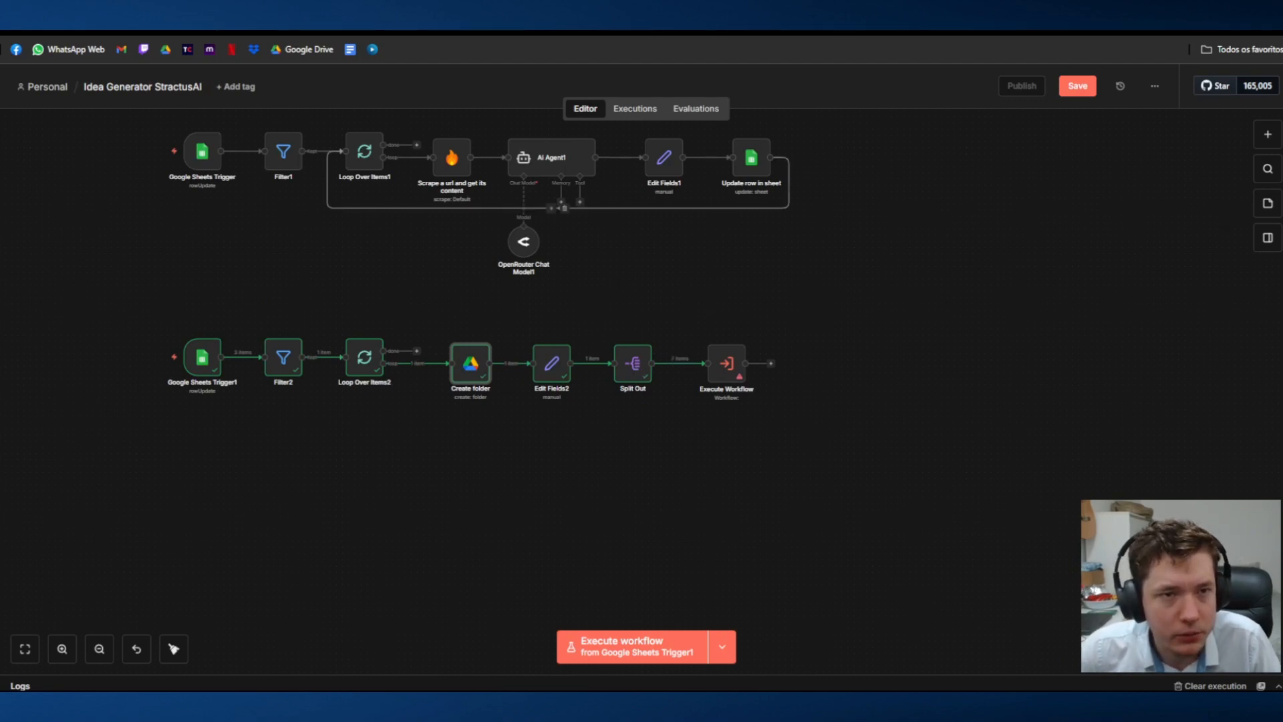
click(320, 32)
mouse_move(501, 490)
click(492, 443)
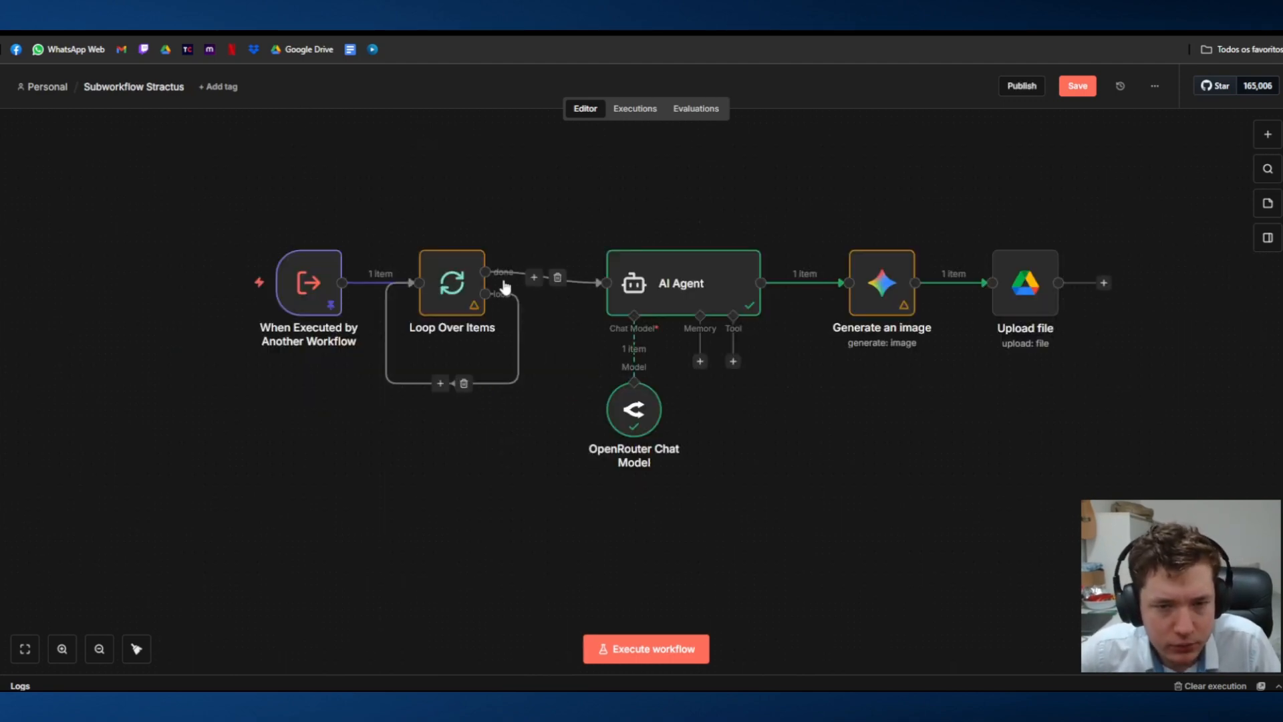
click(464, 383)
click(557, 282)
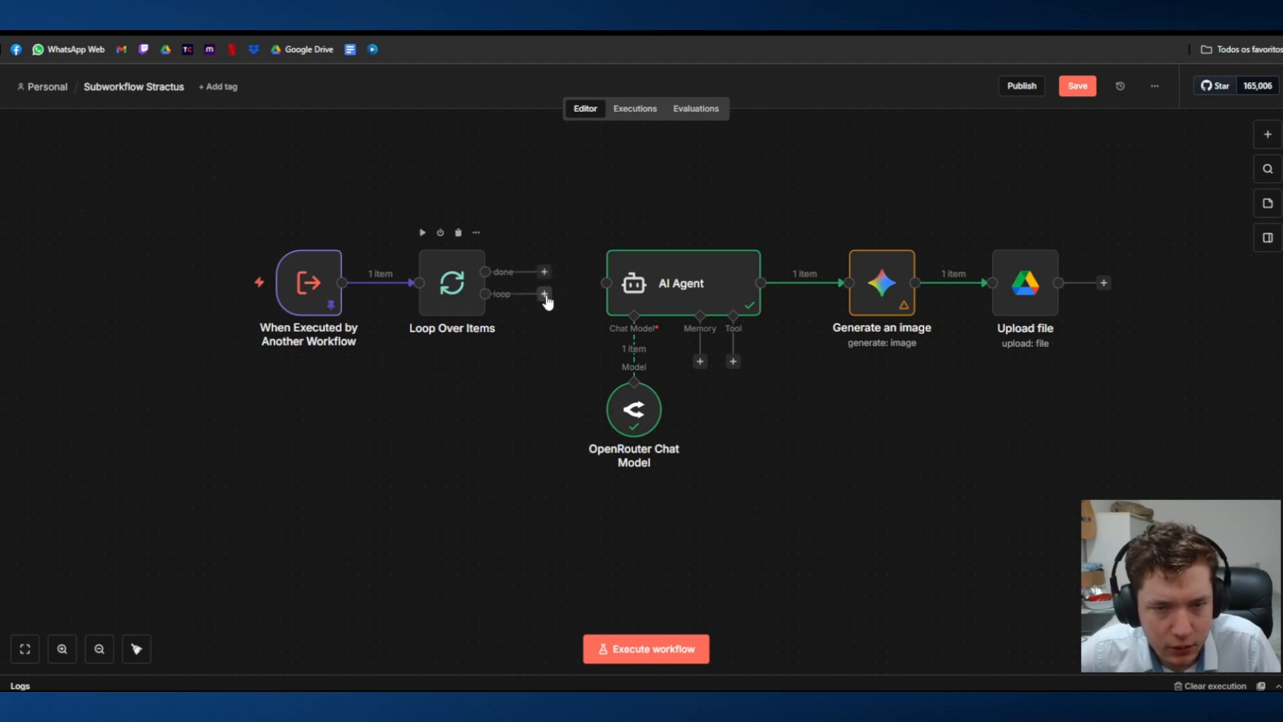
Step: Connect the loop output of Loop Over Items to the AI Agent, and route Upload file's output back into Loop Over Items
drag(485, 294, 609, 283)
drag(1058, 282, 419, 283)
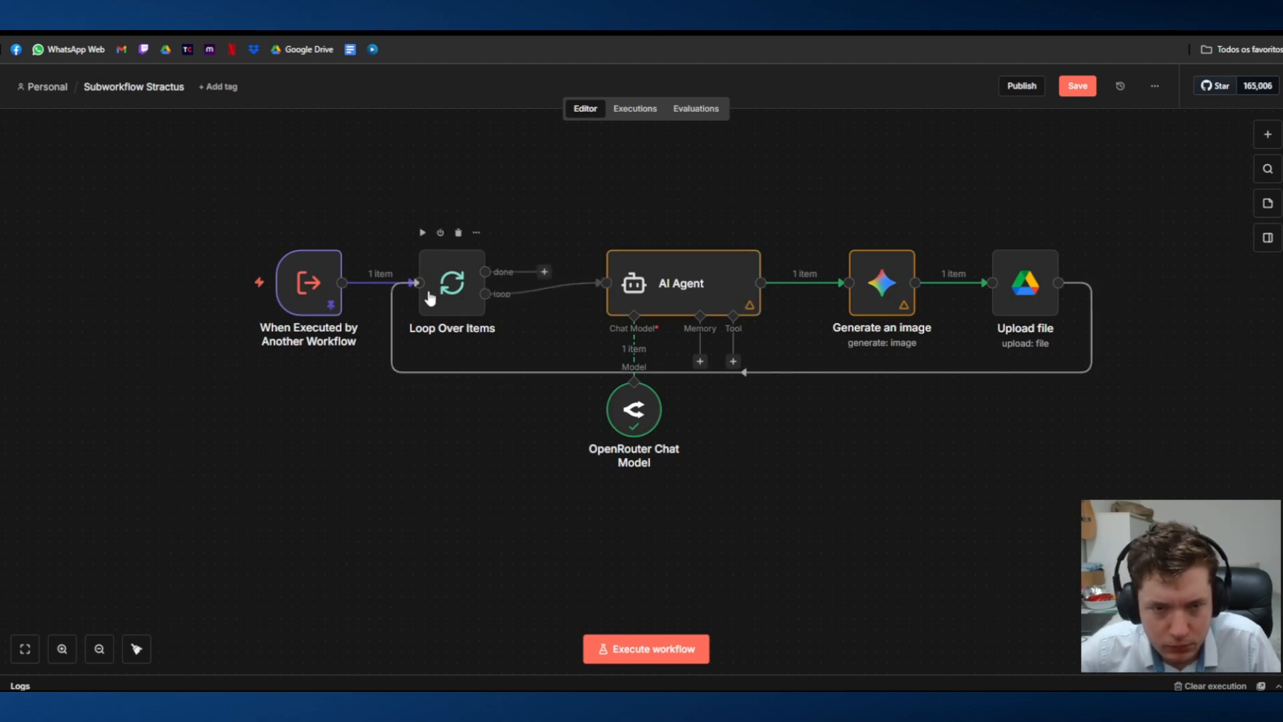
Step: Check the AI Agent's prompt and its input fields from Loop Over Items, and look into the Generate an image node
double_click(655, 298)
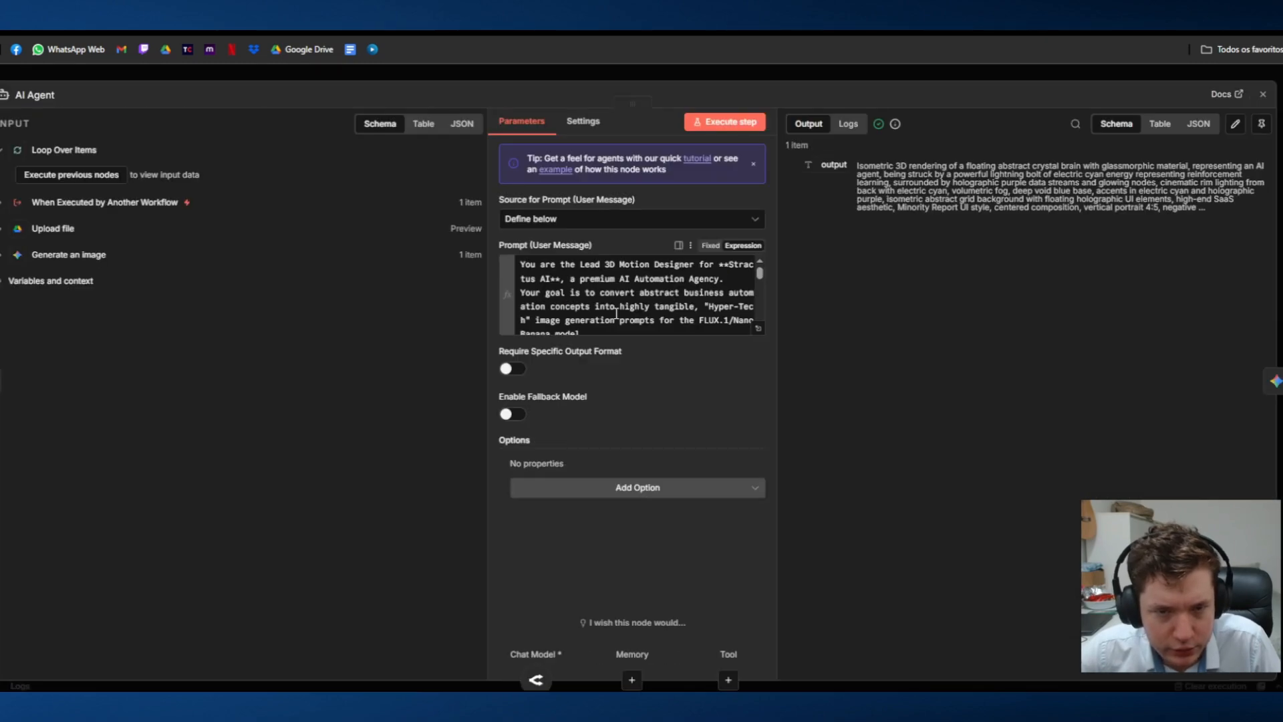
click(485, 76)
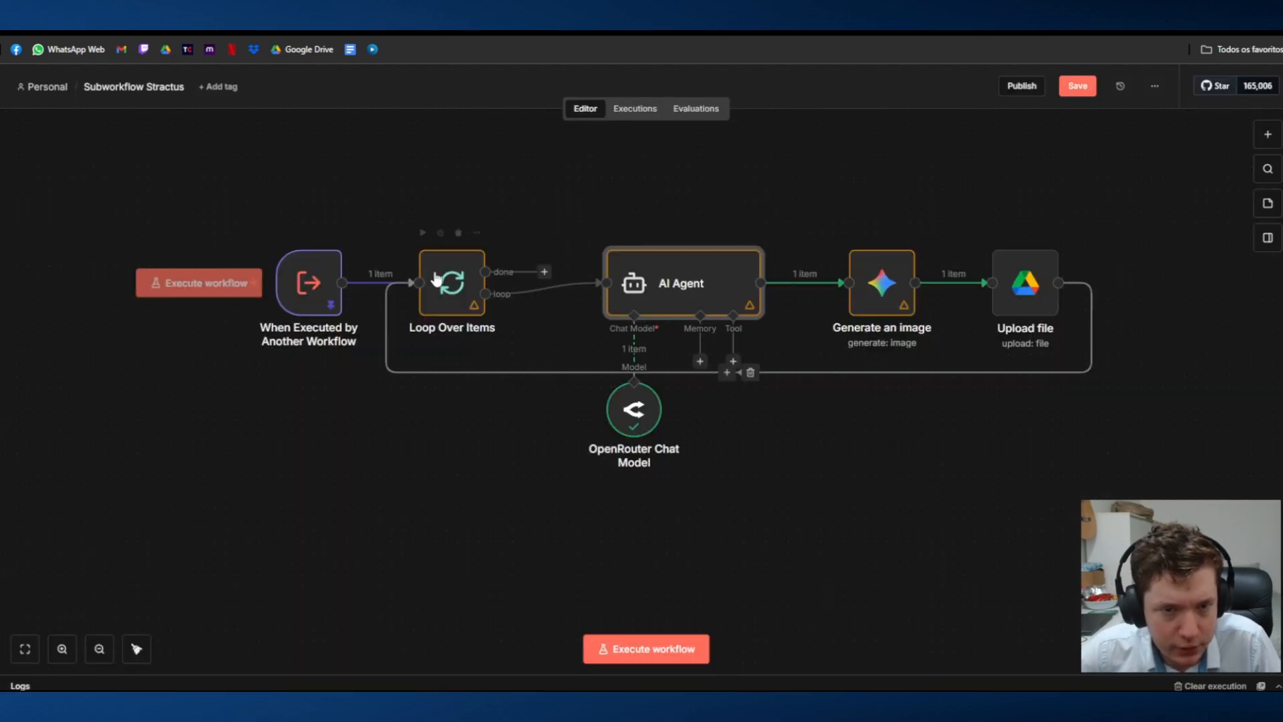
double_click(679, 281)
scroll(574, 310, down, 10)
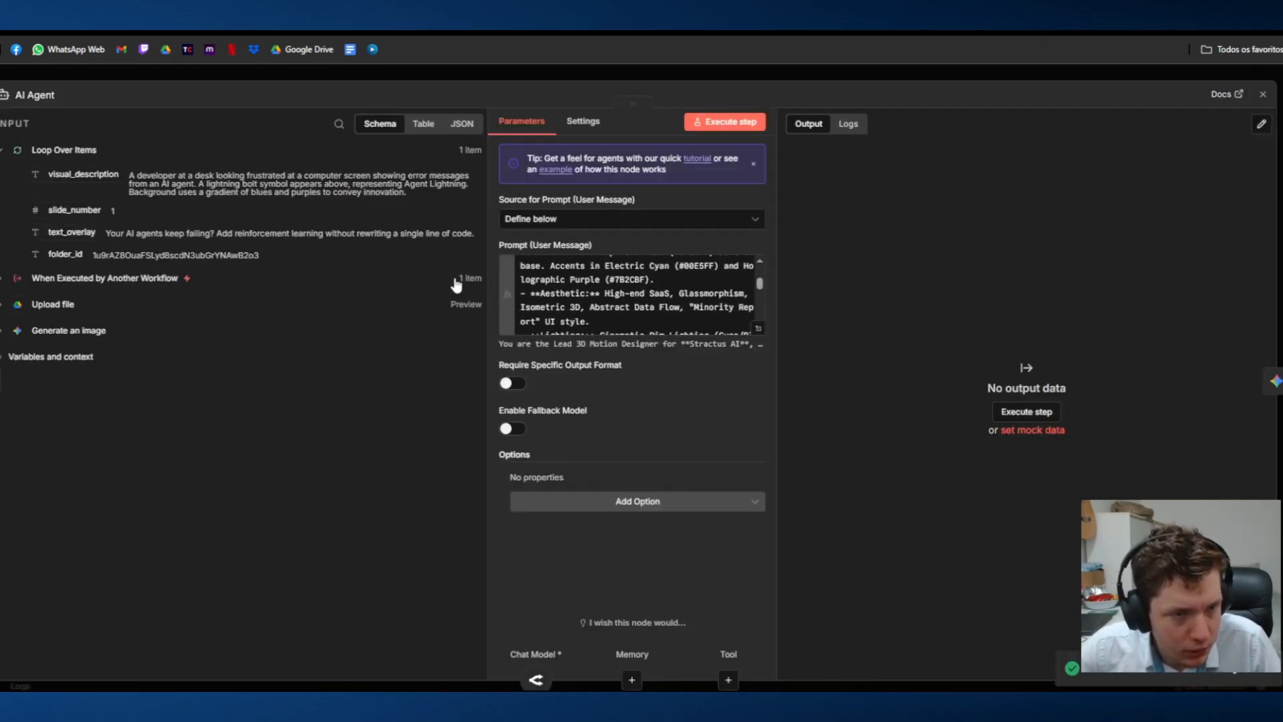
click(885, 75)
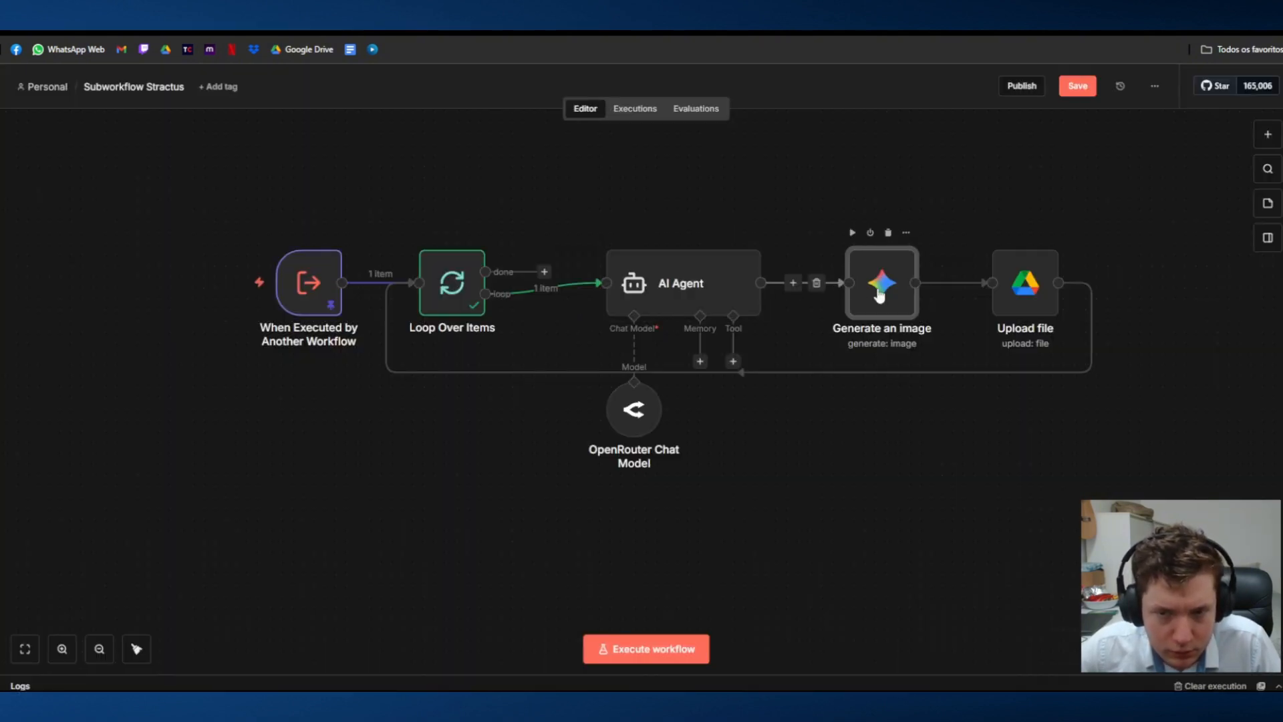
double_click(879, 294)
click(699, 91)
Step: Replace the Upload file node's File Name expression with slide_number from Loop Over Items
double_click(1023, 281)
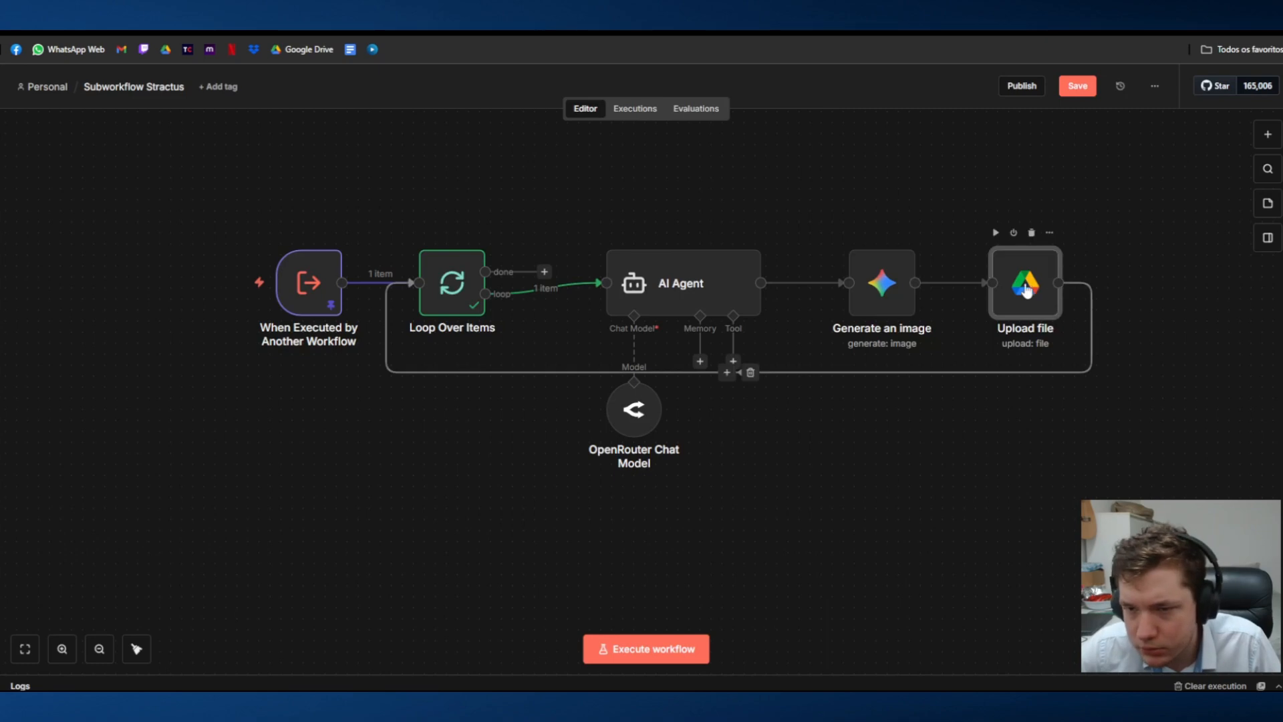
click(6, 230)
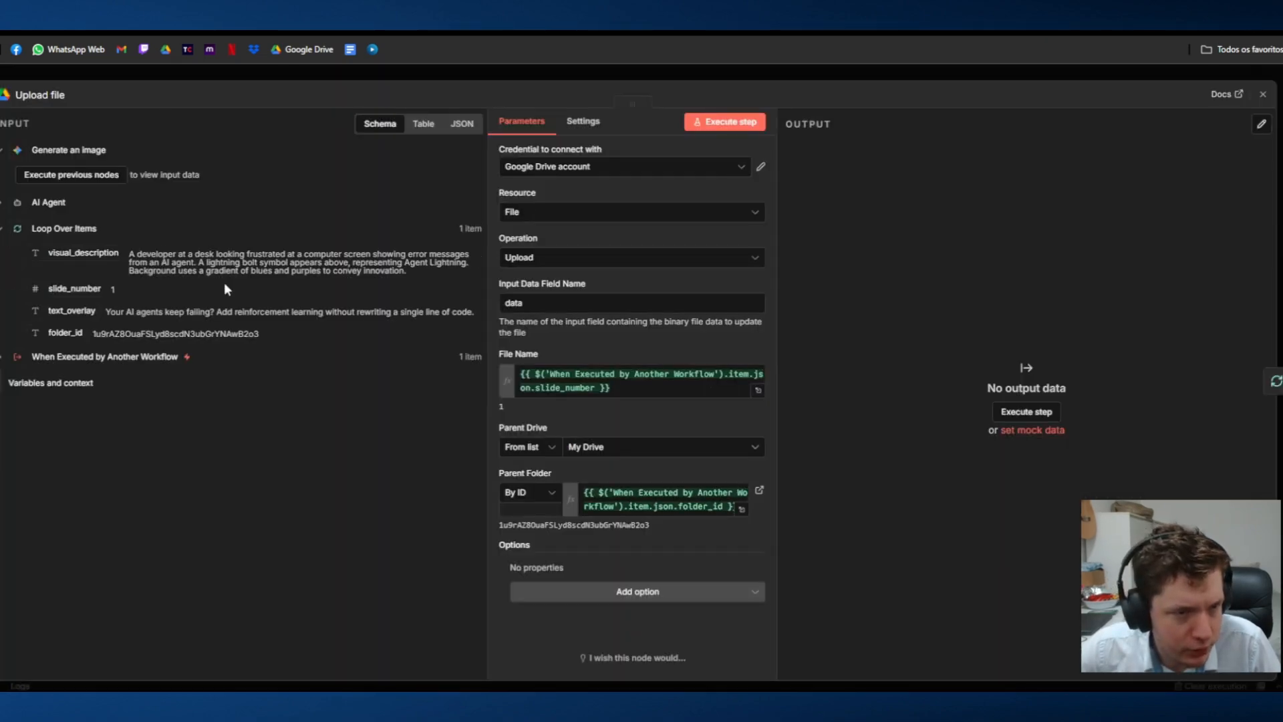
click(655, 387)
drag(655, 387, 405, 370)
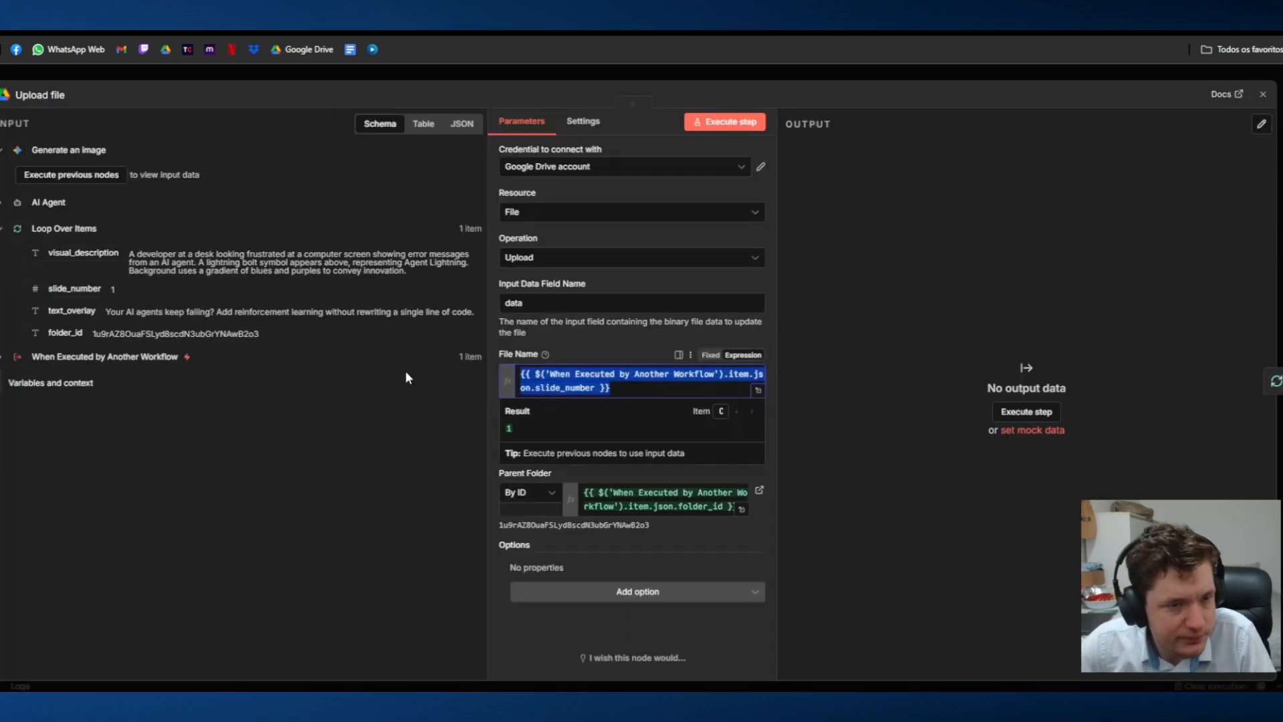
key(BackSpace)
drag(74, 288, 602, 375)
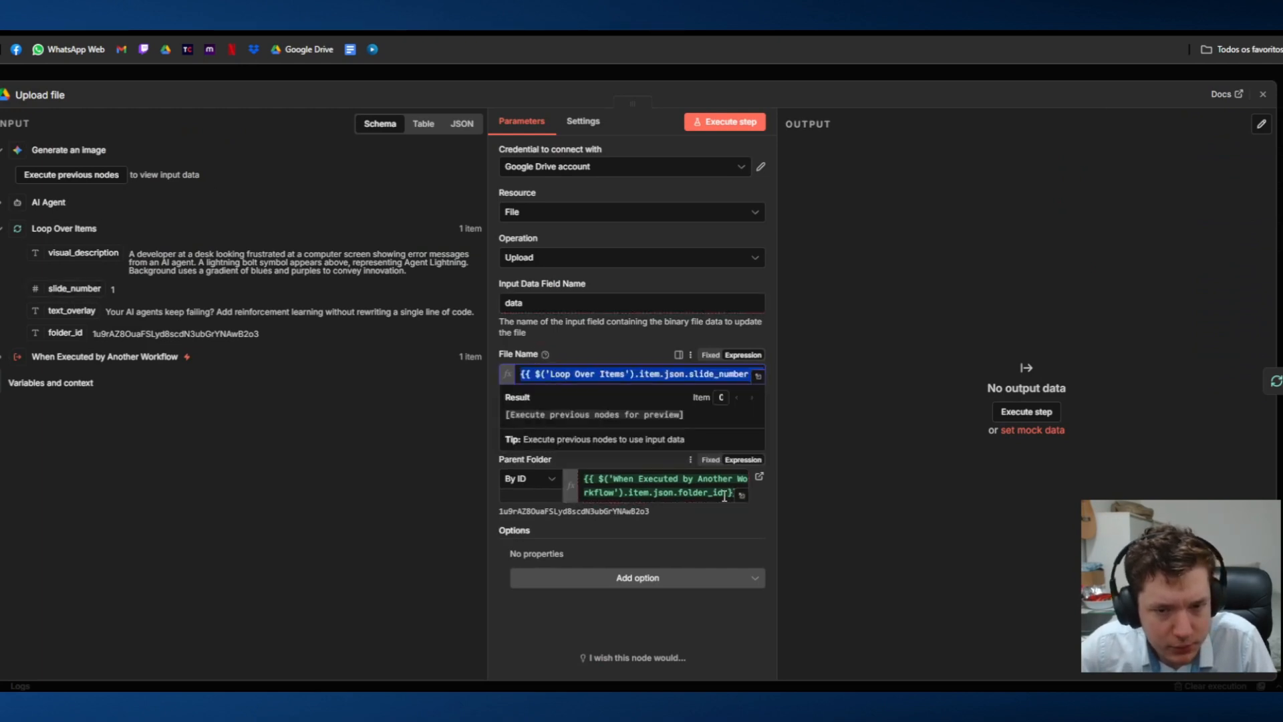
Step: Replace the Parent Folder ID expression with folder_id from Loop Over Items, and close the Upload file node
click(686, 473)
key(ctrl+a)
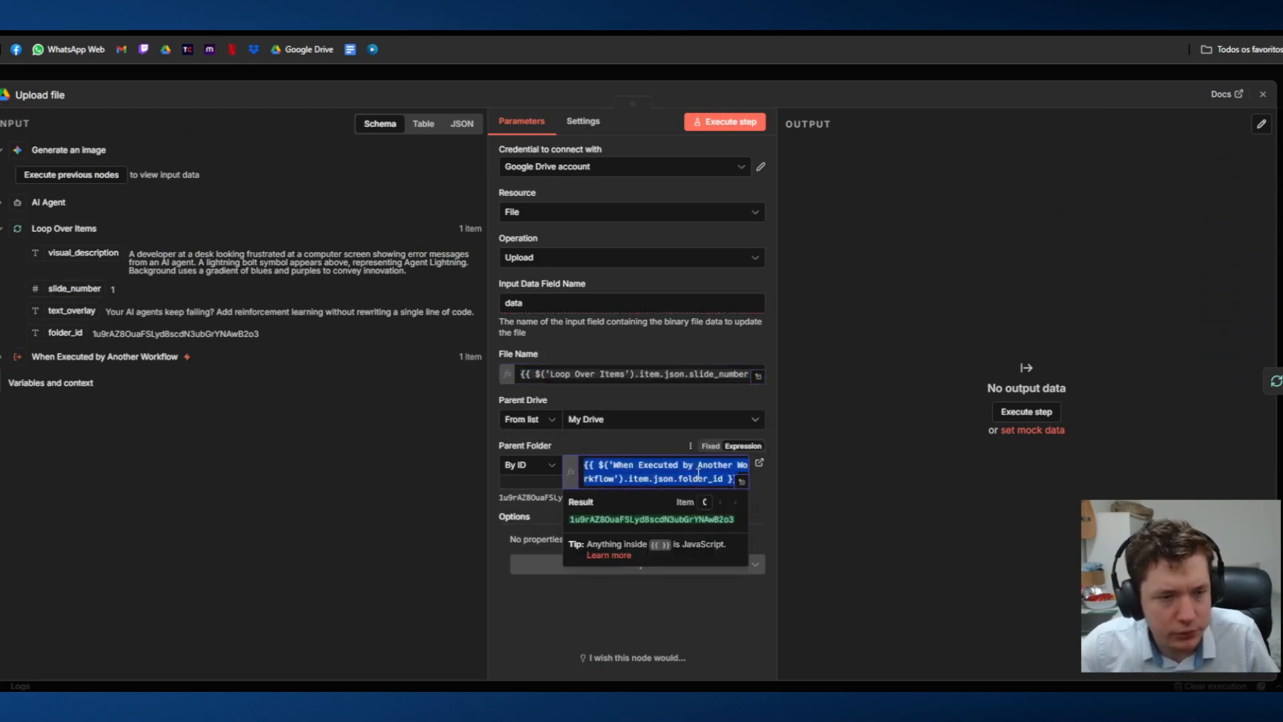
key(BackSpace)
drag(66, 333, 602, 466)
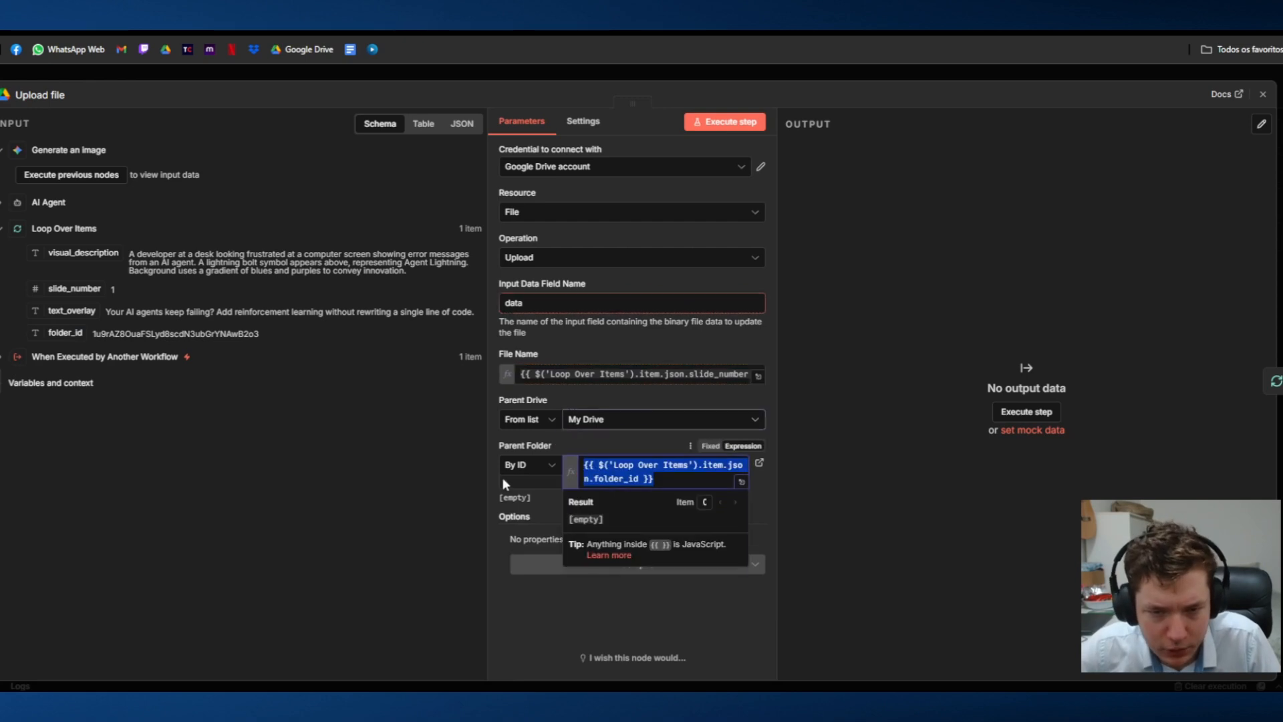
click(843, 186)
click(795, 77)
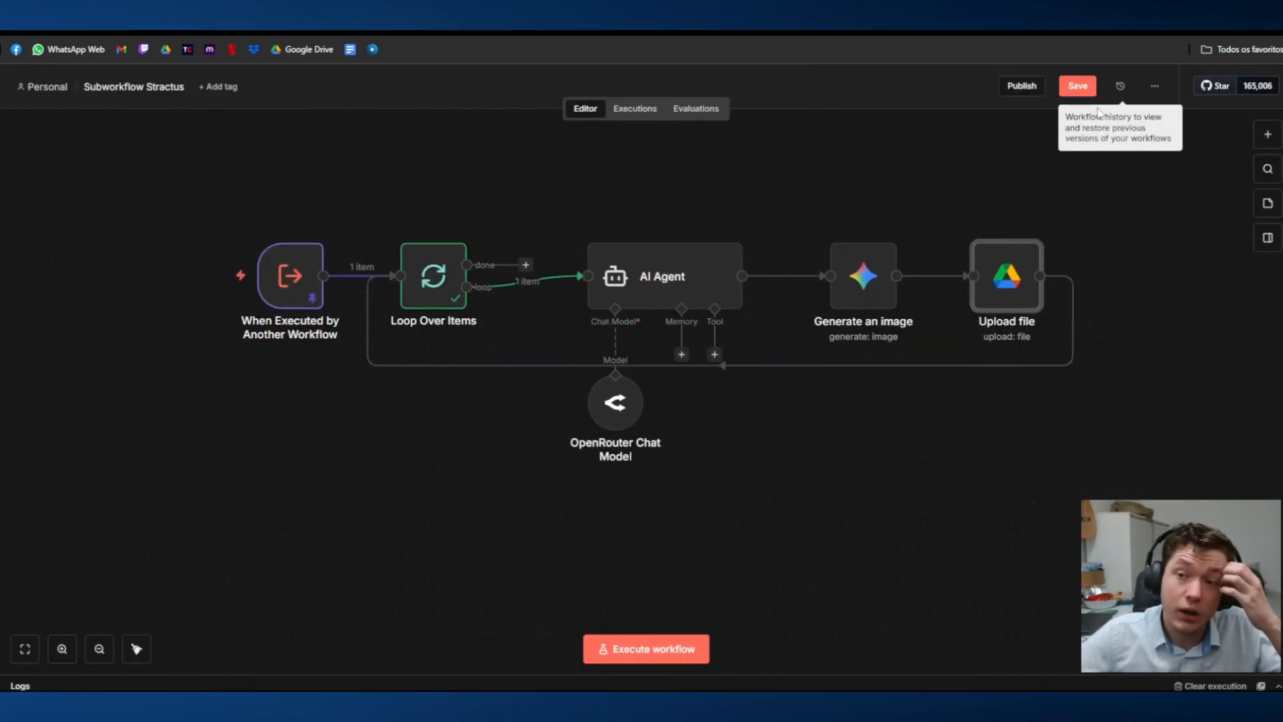
Step: Save and publish Subworkflow Stractus under the suggested version name, and dismiss the confirmation
click(1078, 87)
click(1005, 88)
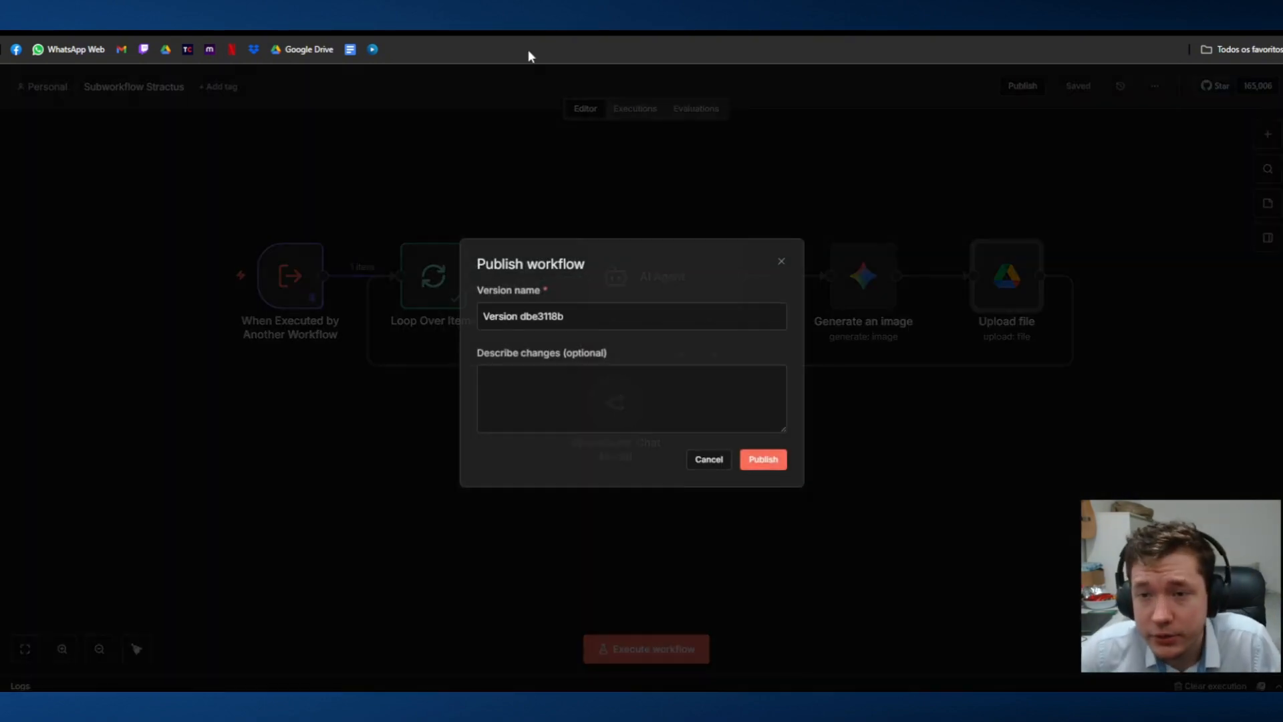
click(762, 464)
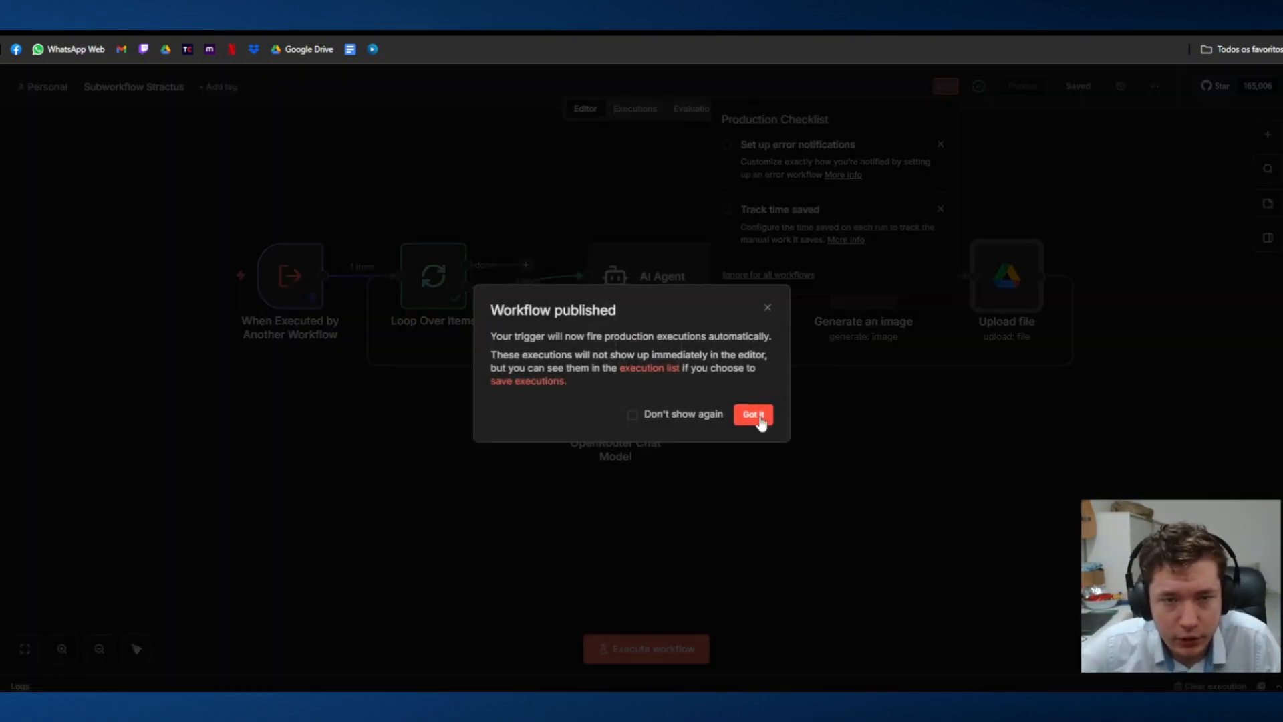
click(759, 415)
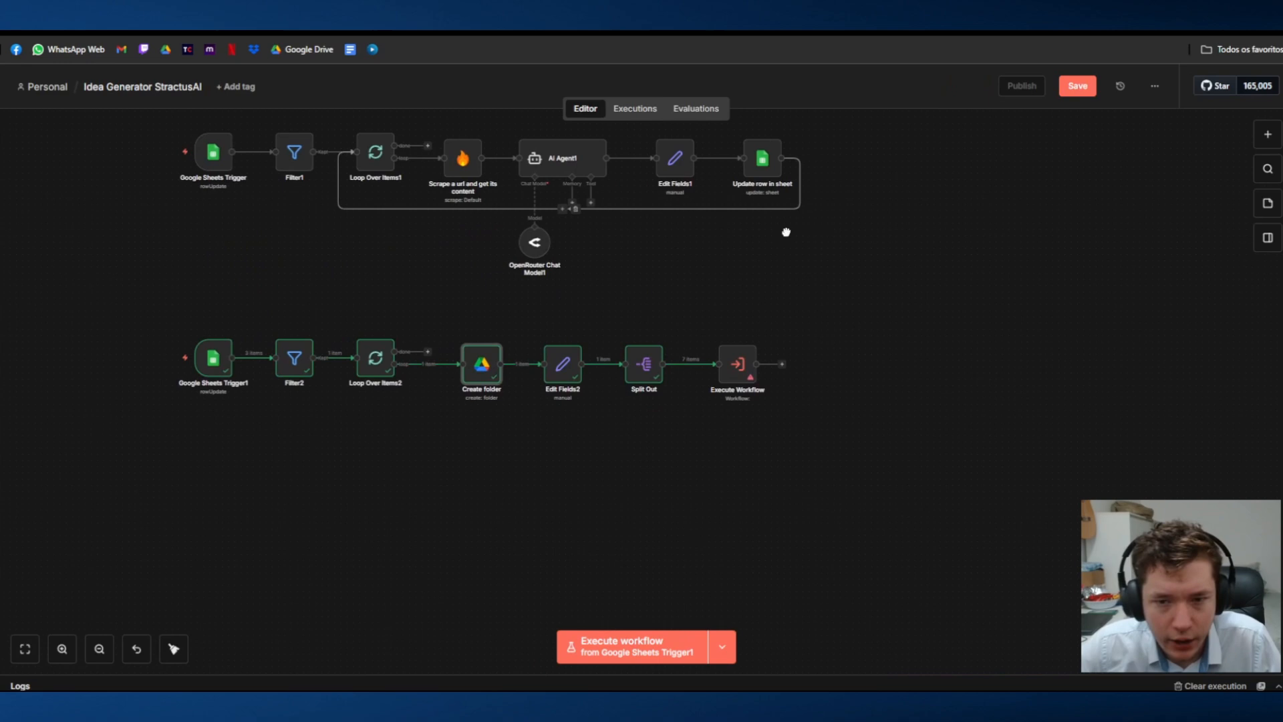
Step: In the Idea Generator StractusAI workflow, connect Execute Workflow back to Loop Over Items2 and make it call Subworkflow Stractus
drag(786, 232, 818, 231)
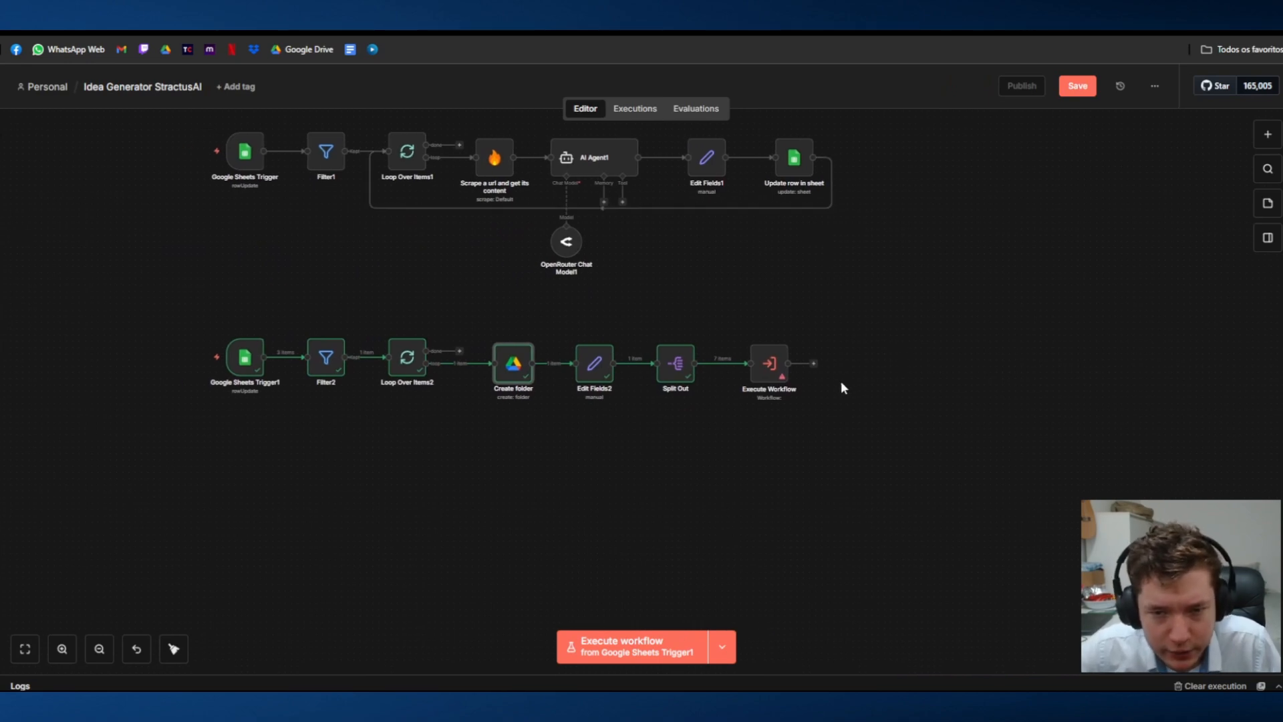
mouse_move(814, 366)
mouse_down()
mouse_move(372, 421)
mouse_move(387, 359)
mouse_up()
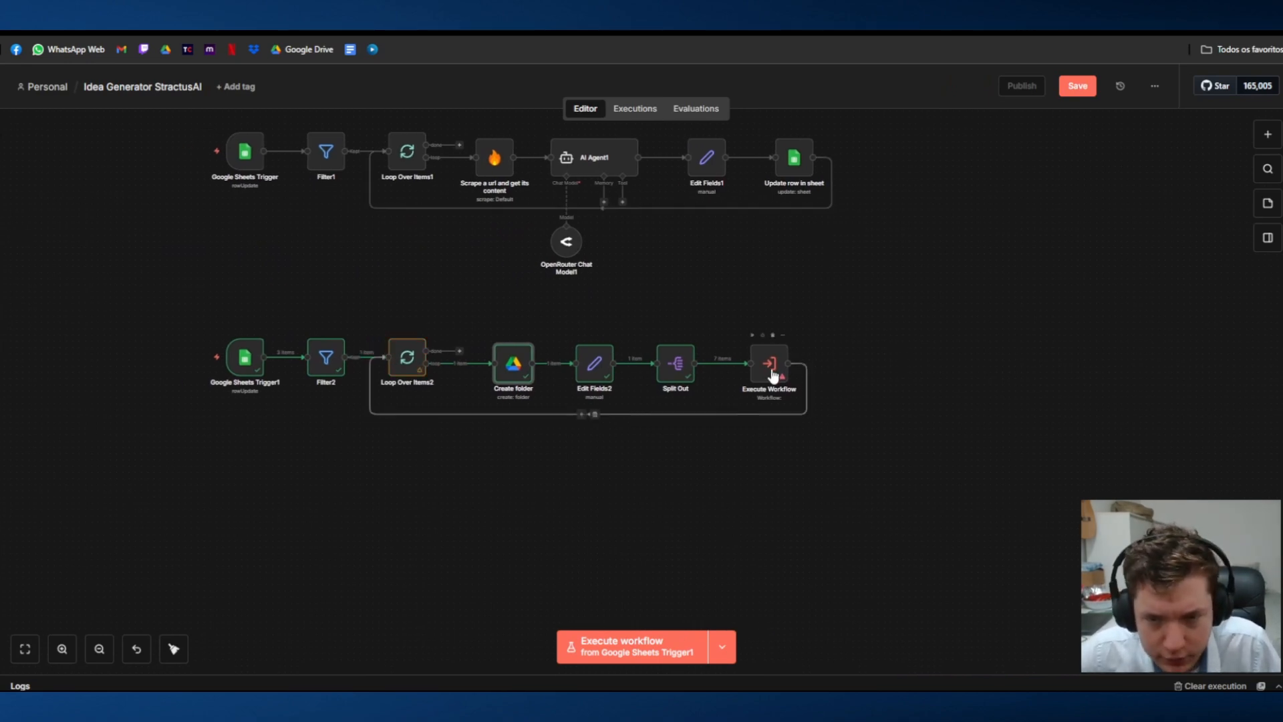
key(Return)
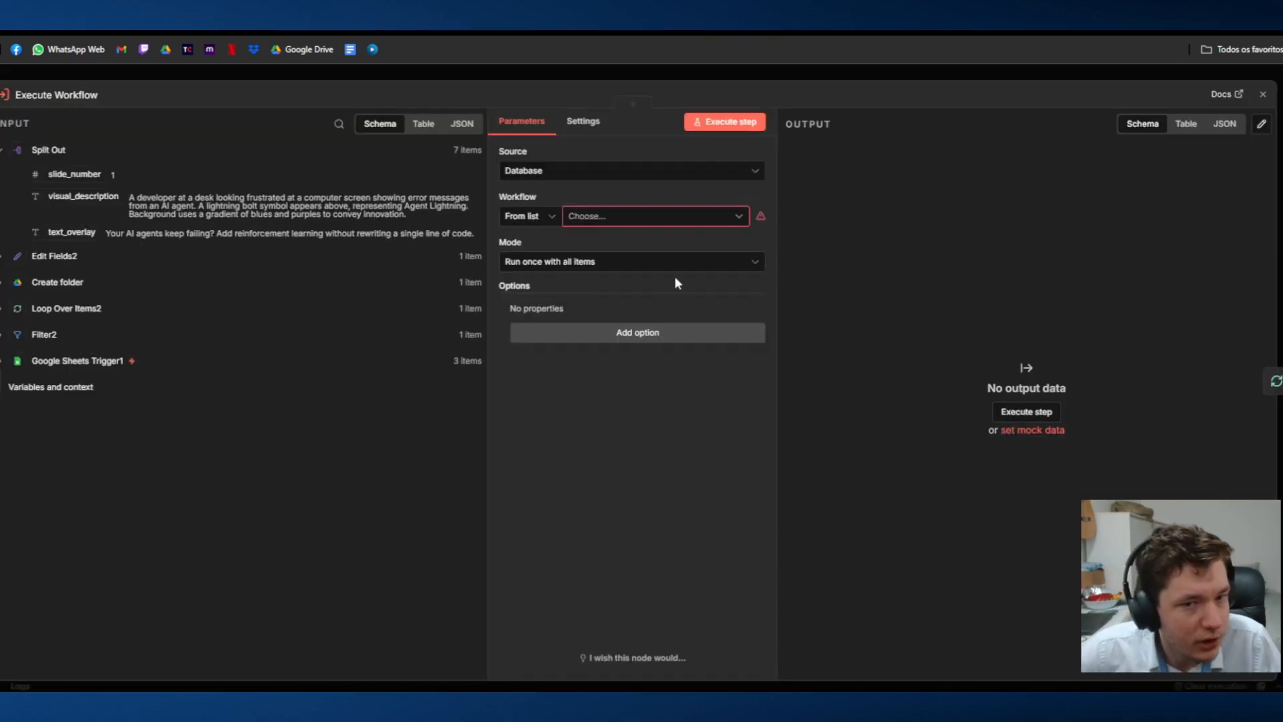
click(621, 217)
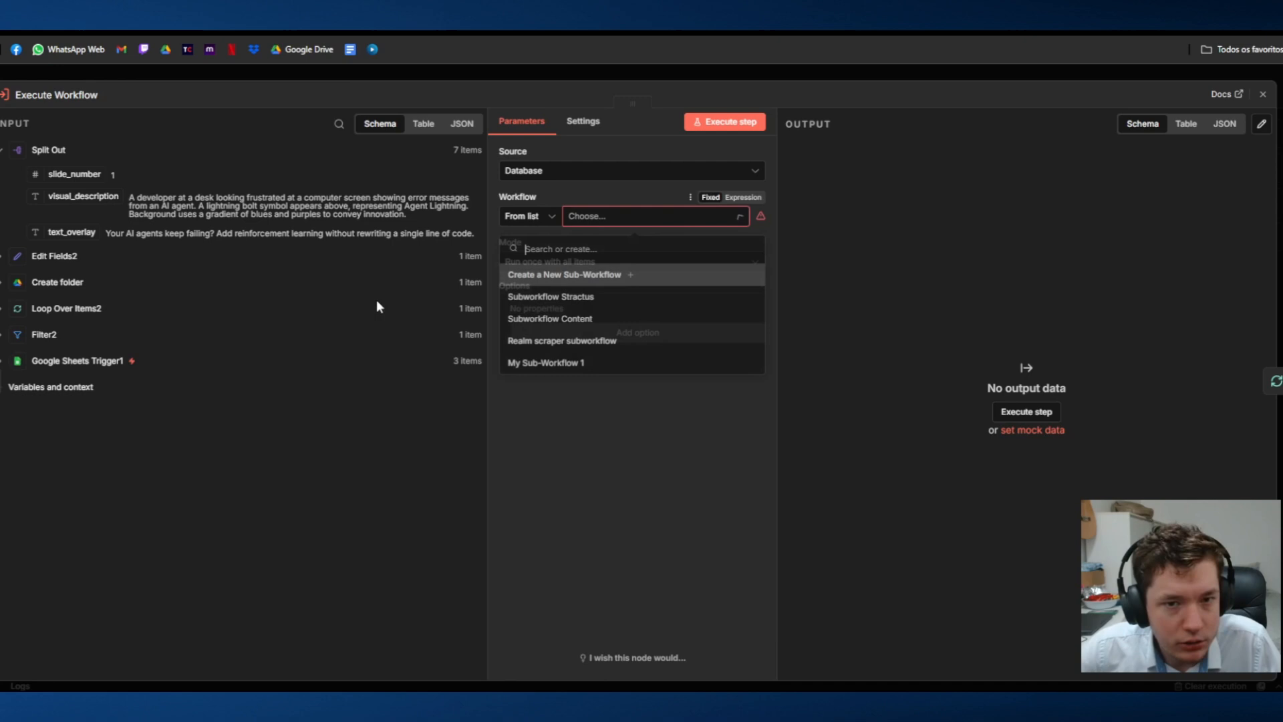
click(692, 300)
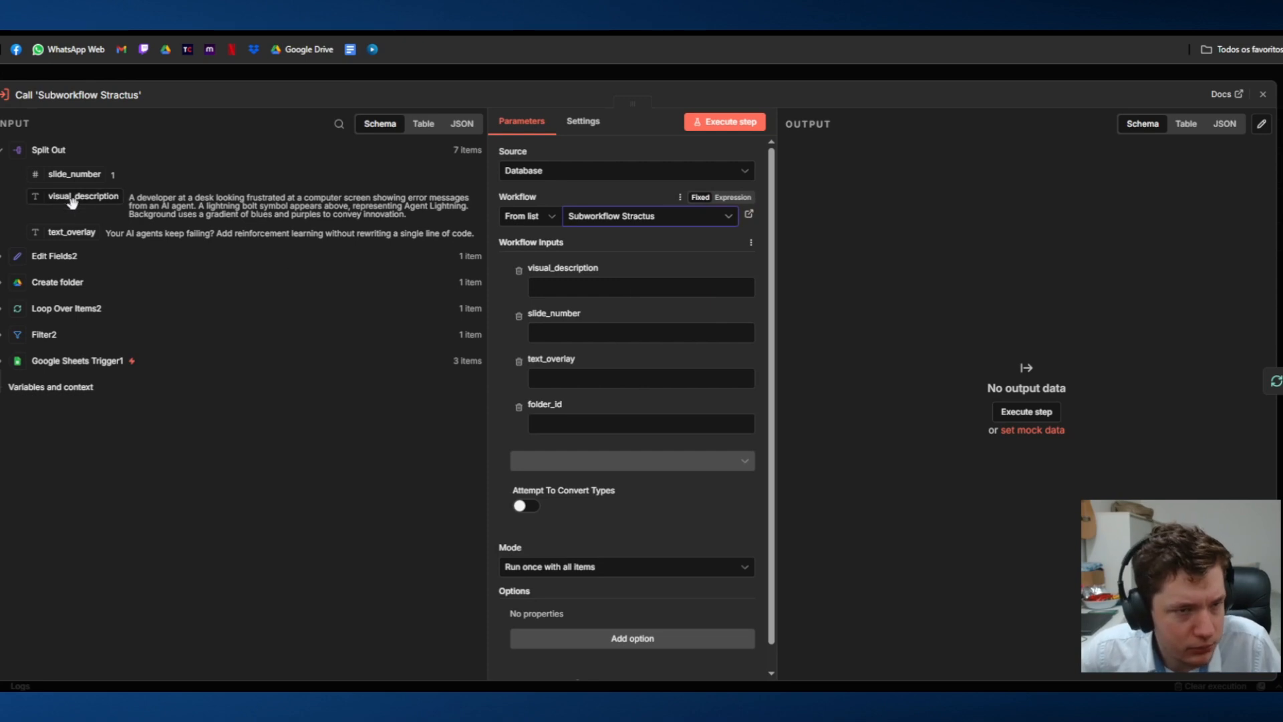
Step: Map the visual_description, slide_number and text_overlay workflow inputs to the matching Split Out fields
drag(73, 197, 602, 287)
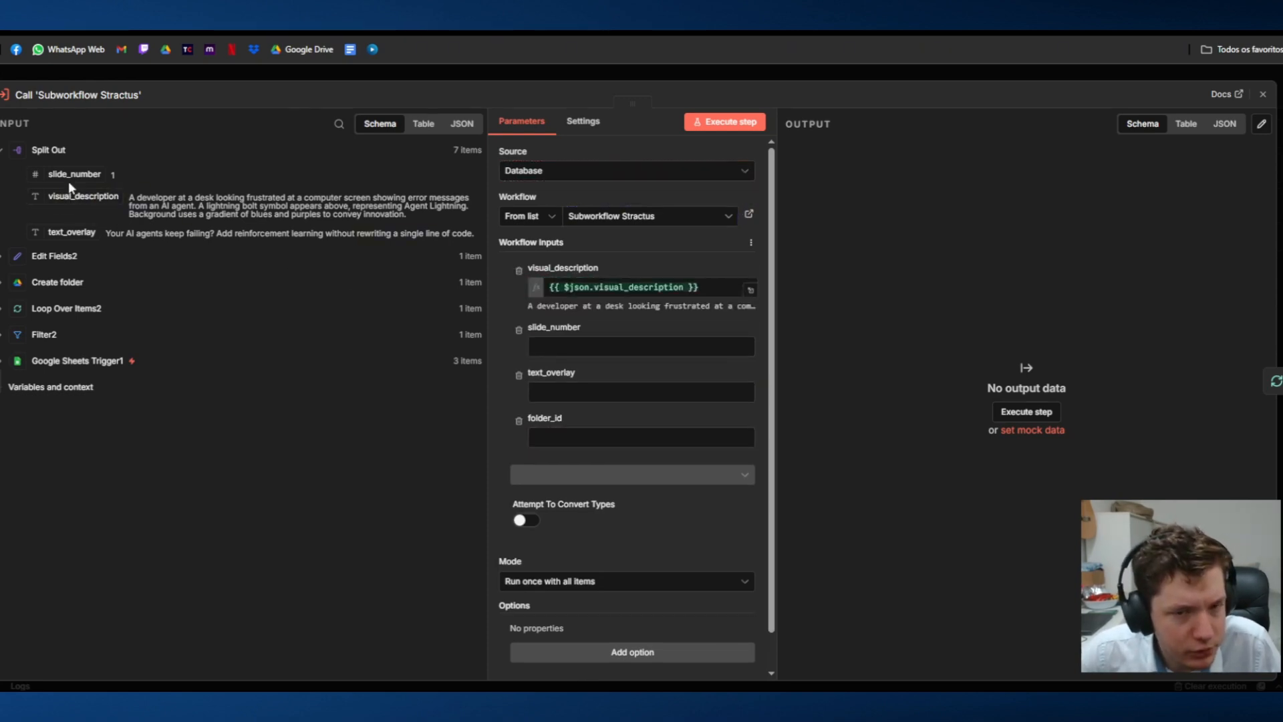
drag(74, 175, 518, 319)
drag(100, 179, 611, 348)
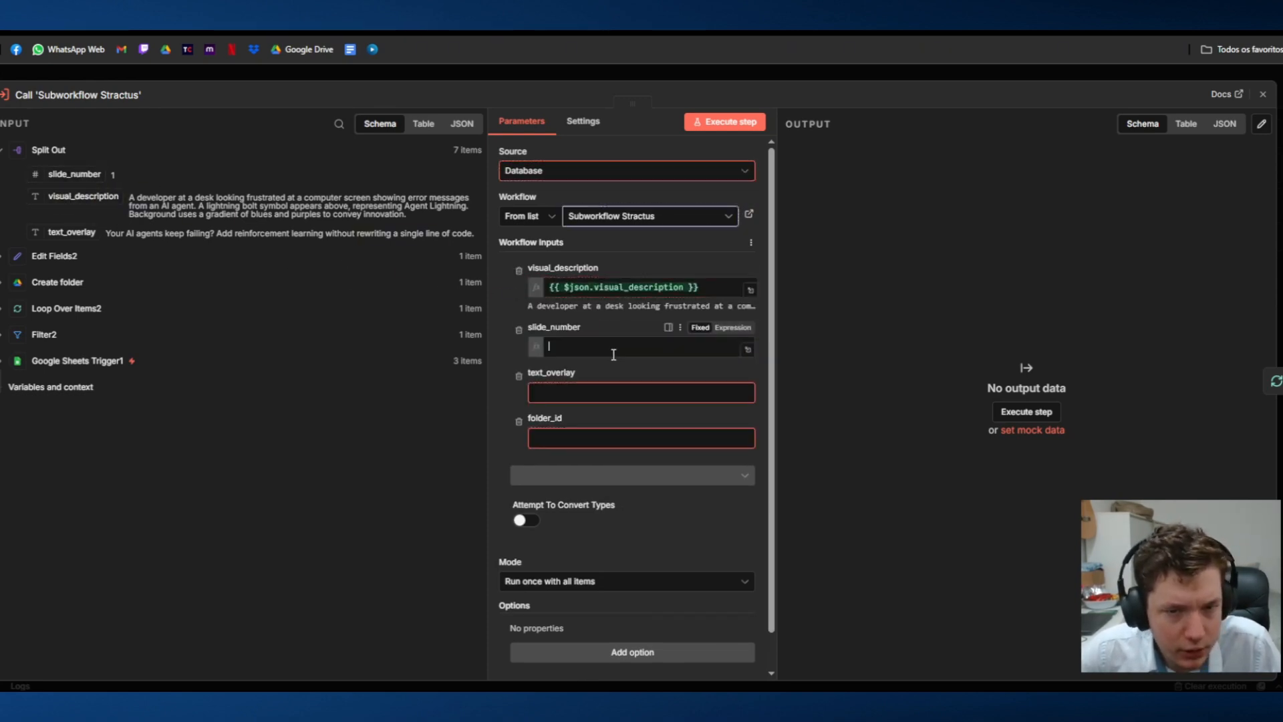
drag(71, 232, 635, 407)
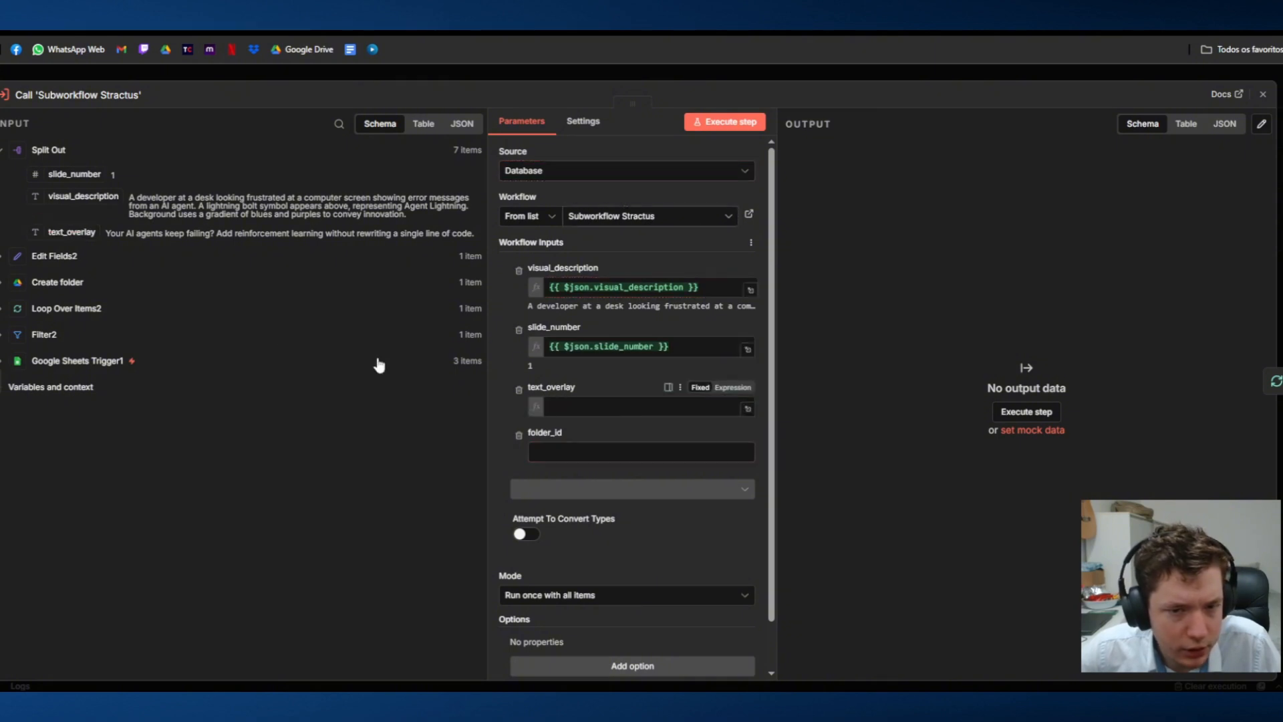
Step: Map the folder_id workflow input to the id field of Create folder, and close the sub-workflow call node
click(8, 257)
scroll(26, 239, down, 2)
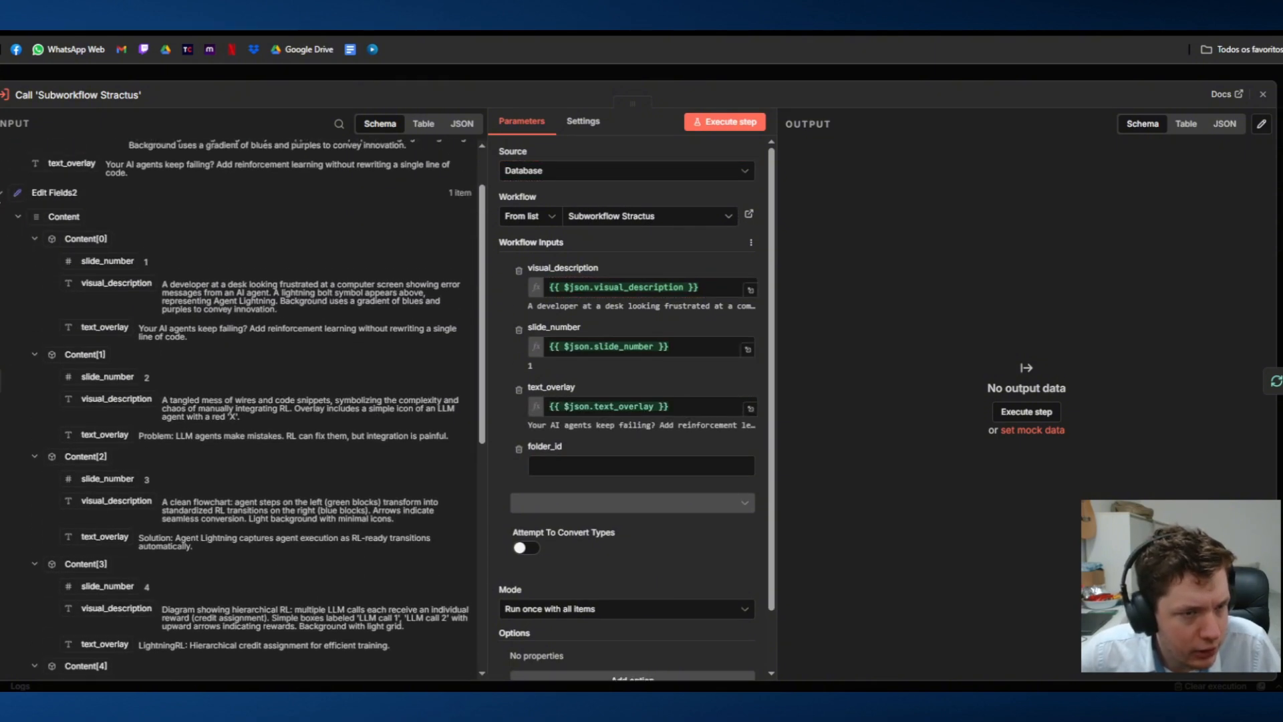
click(4, 194)
click(4, 286)
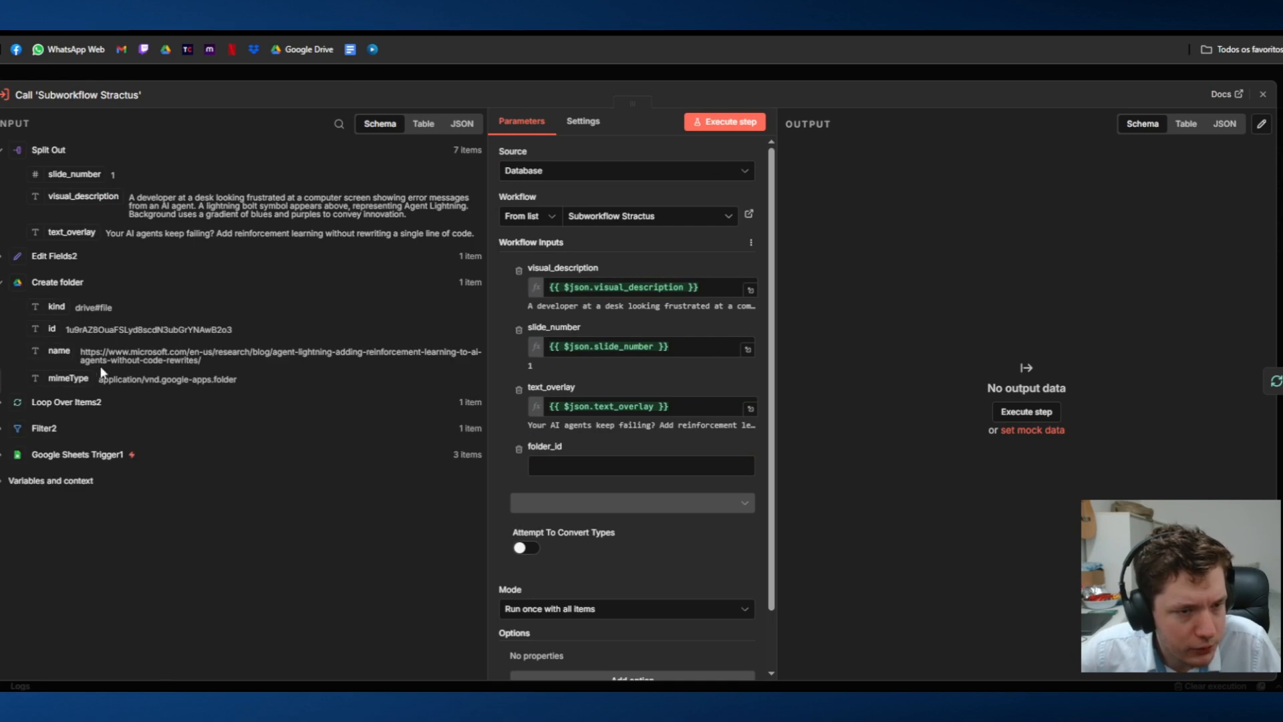
drag(47, 343, 588, 465)
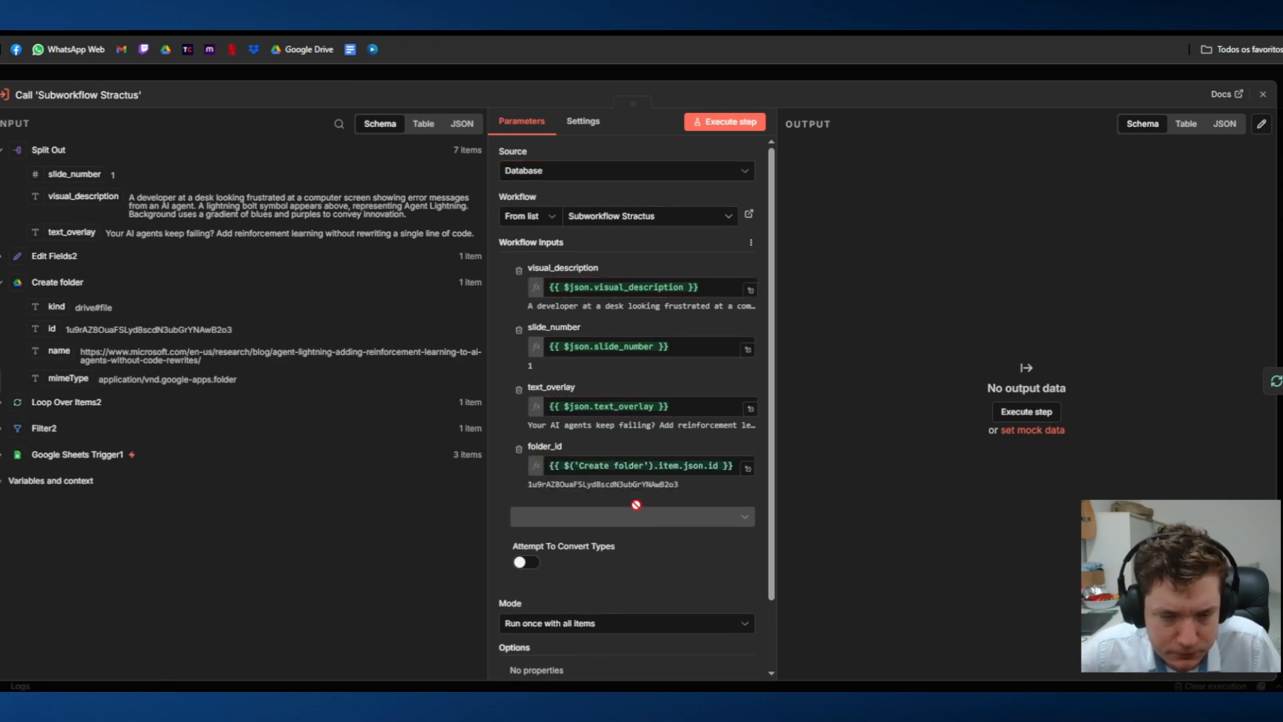
click(630, 70)
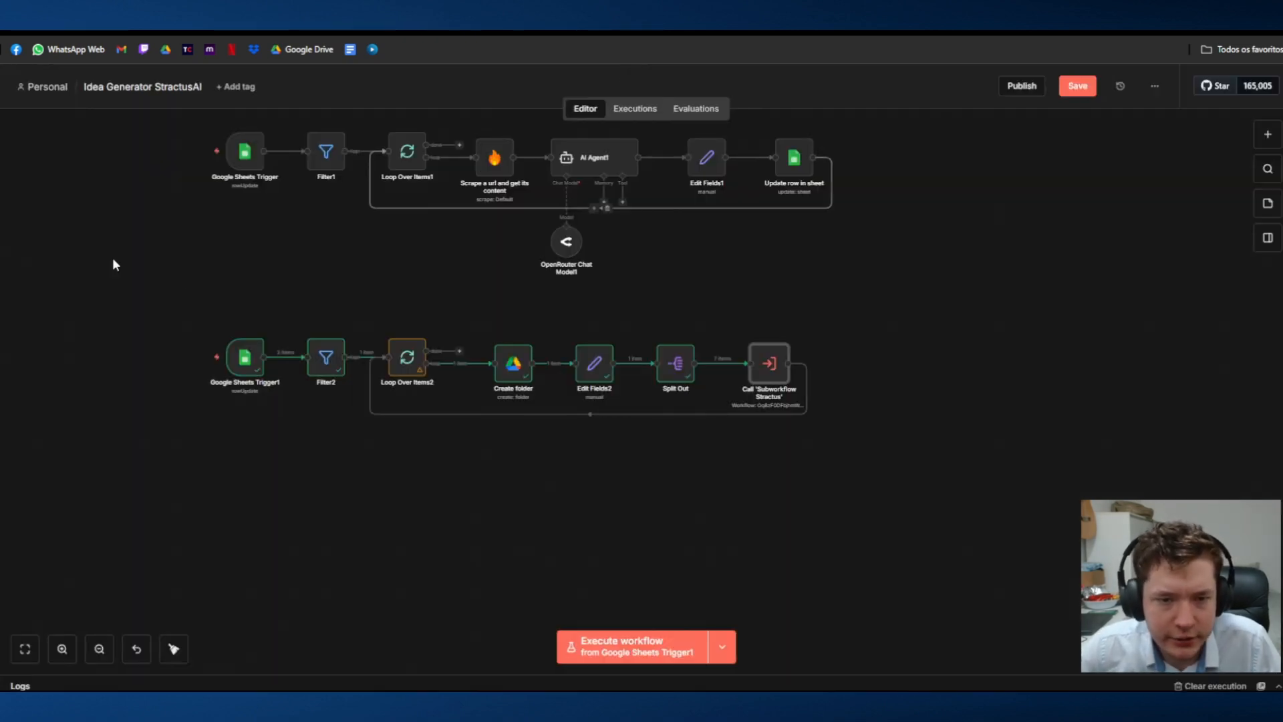
Step: Execute the Idea Generator StractusAI workflow from Google Sheets Trigger1
drag(362, 342, 404, 352)
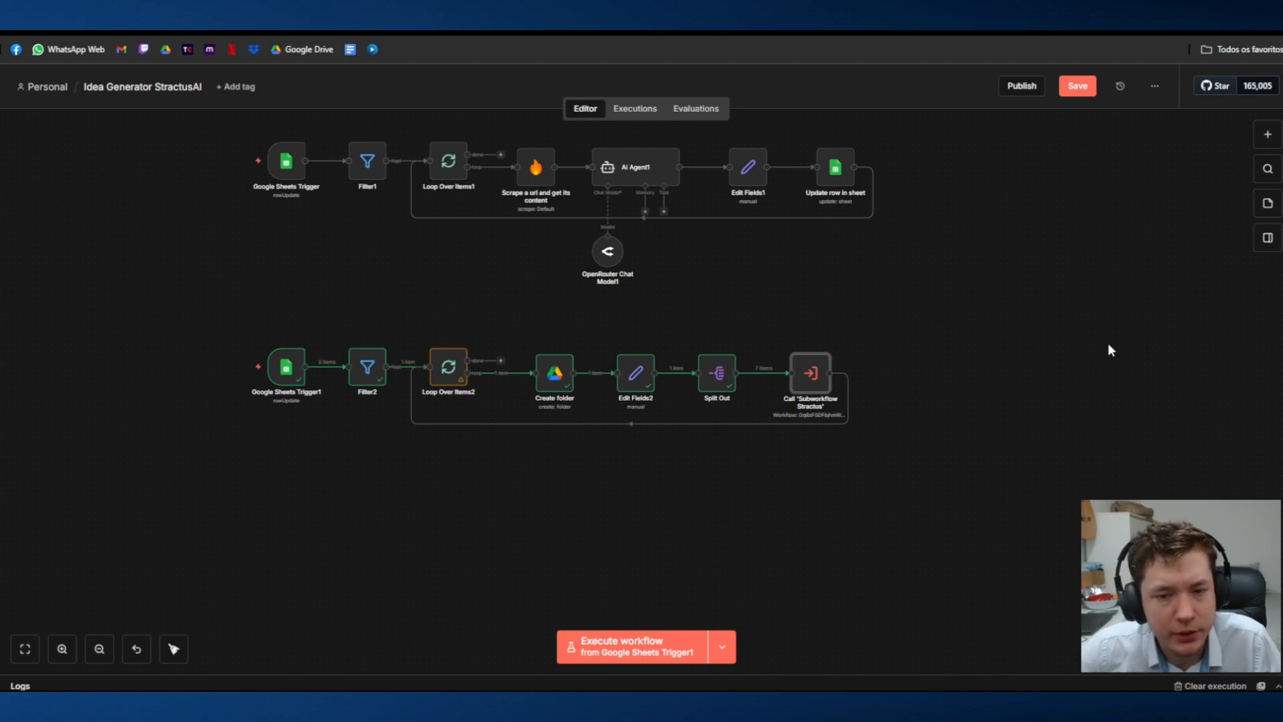
click(641, 642)
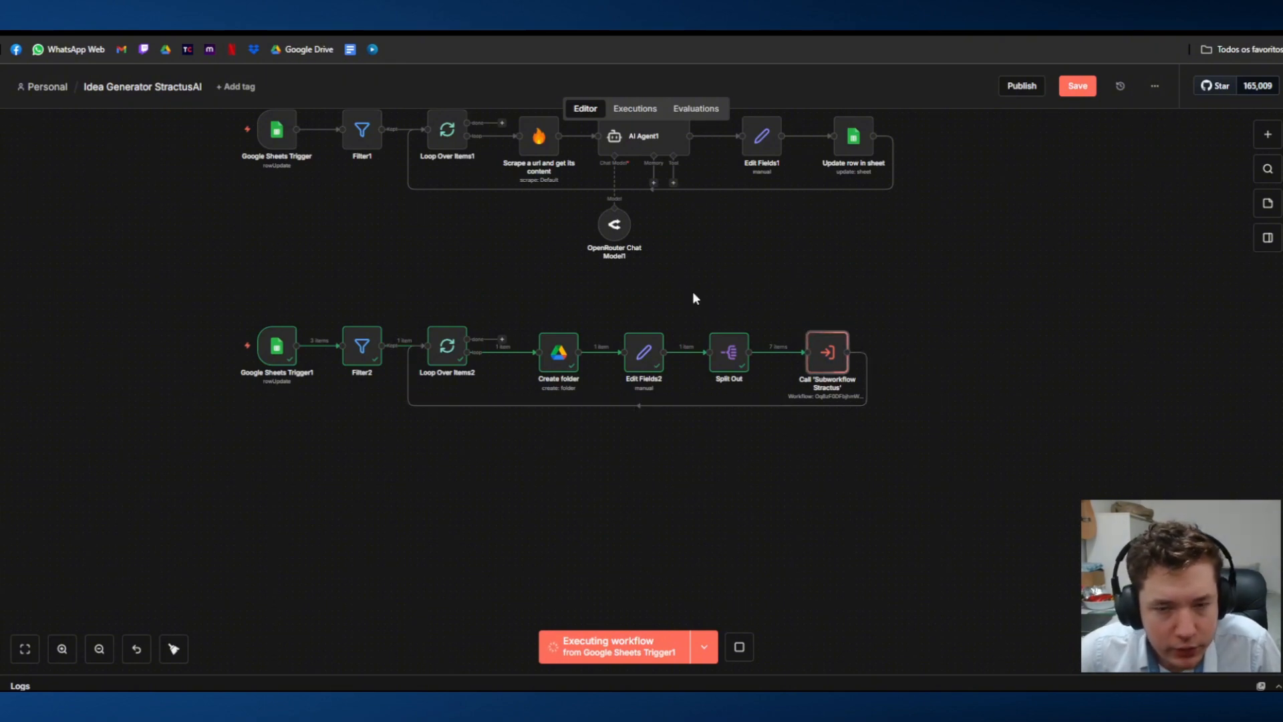
click(601, 31)
click(468, 31)
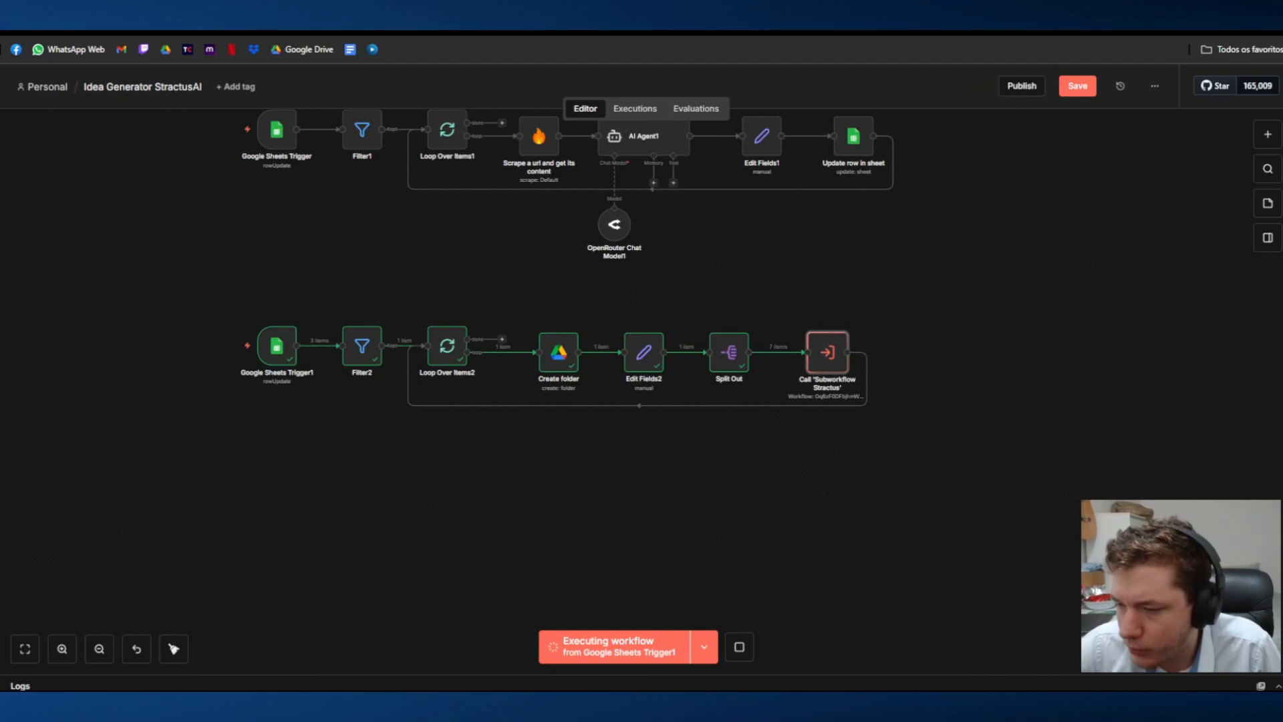
Step: Switch to Google Drive and move the six older agent-lightning folders in Meu Drive to the trash, keeping the one modified at 15:18
drag(1279, 247, 869, 32)
key(alt+Left)
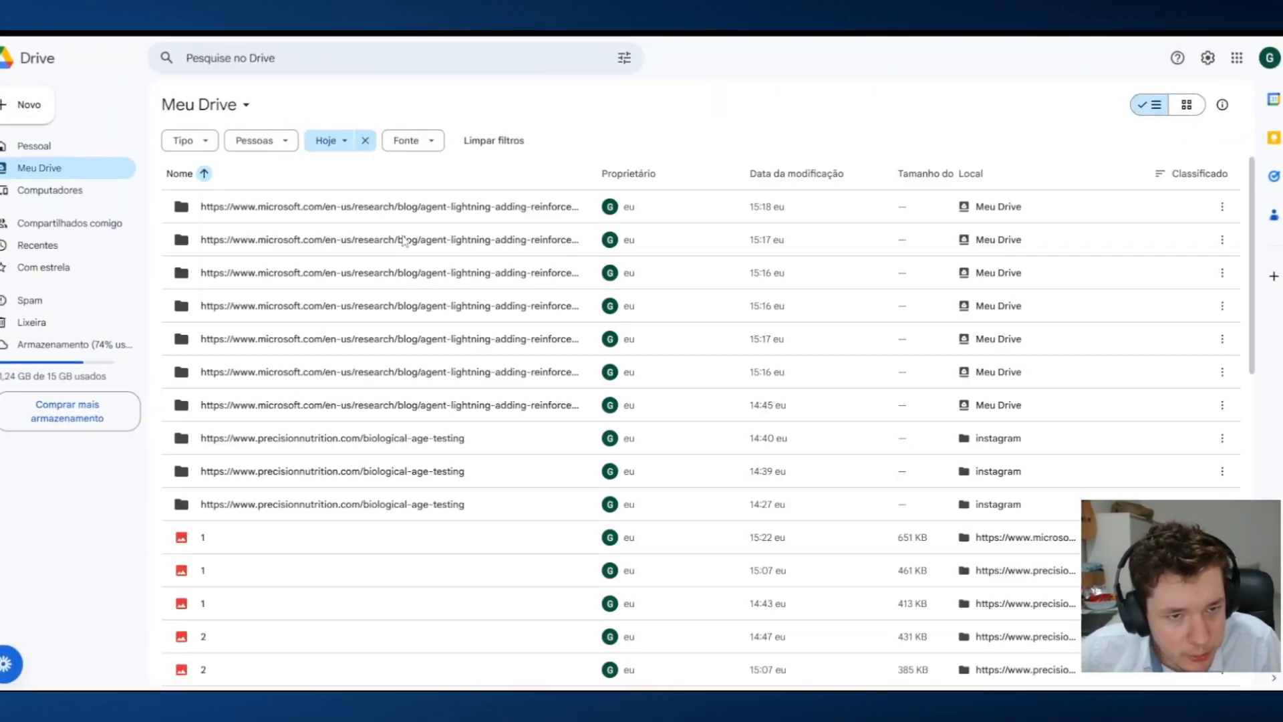
click(404, 241)
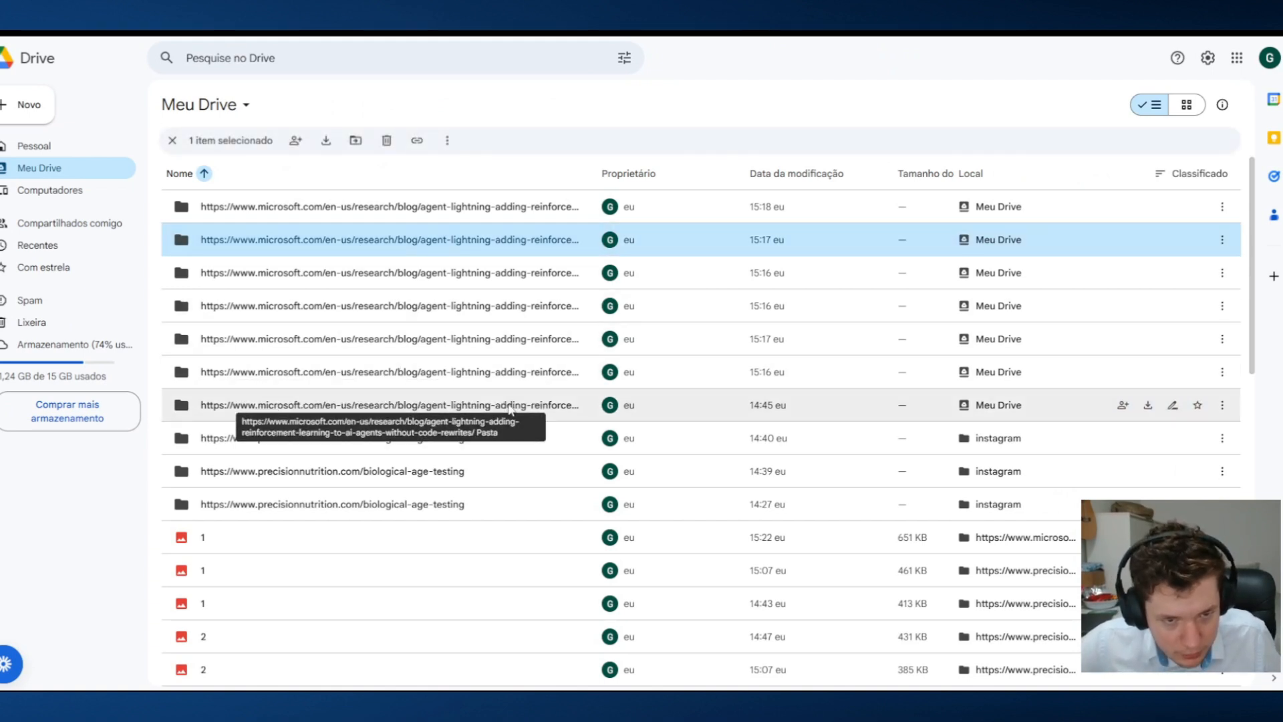
shift+click(511, 406)
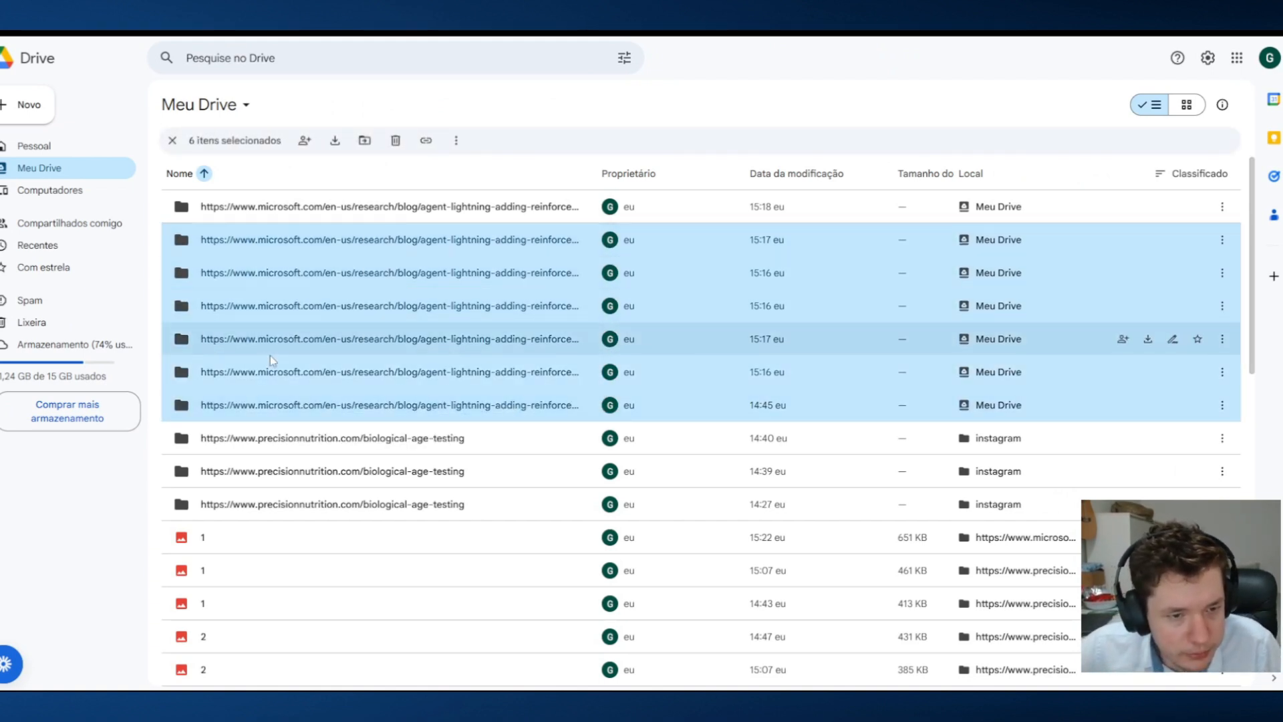
right_click(316, 296)
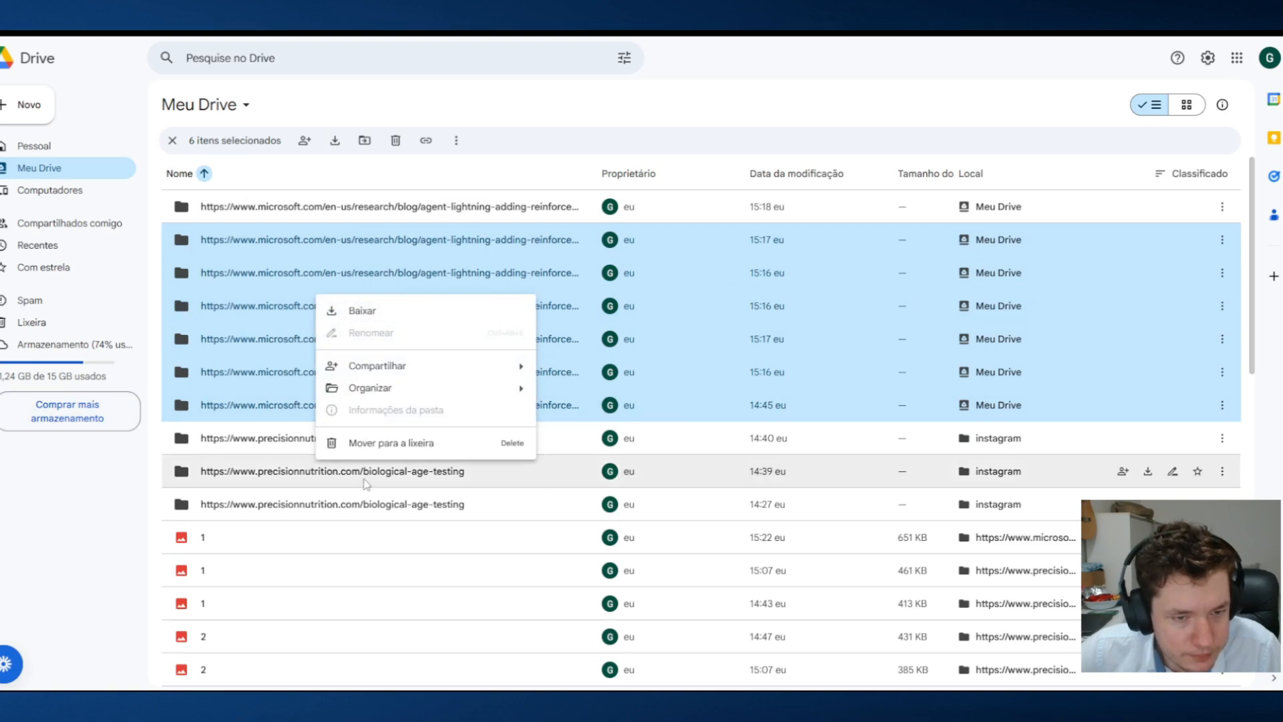
click(405, 444)
Step: Open the remaining agent-lightning folder and preview image 1
double_click(475, 218)
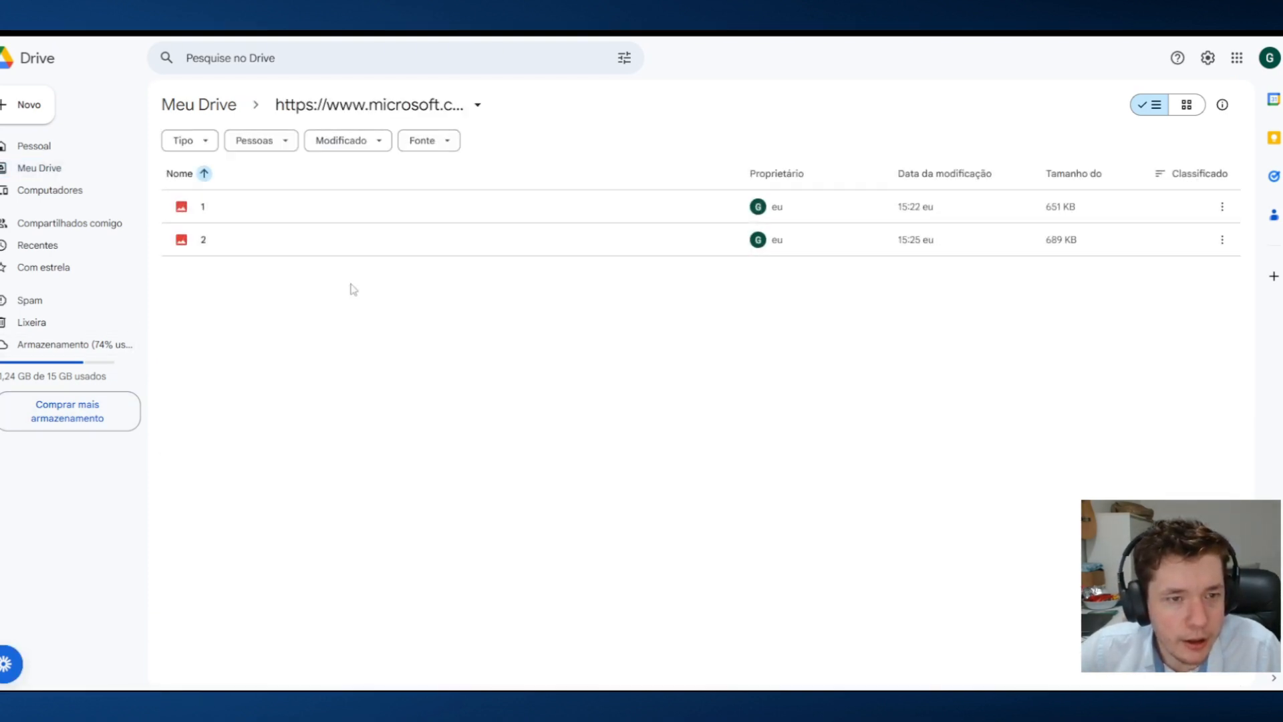
double_click(419, 216)
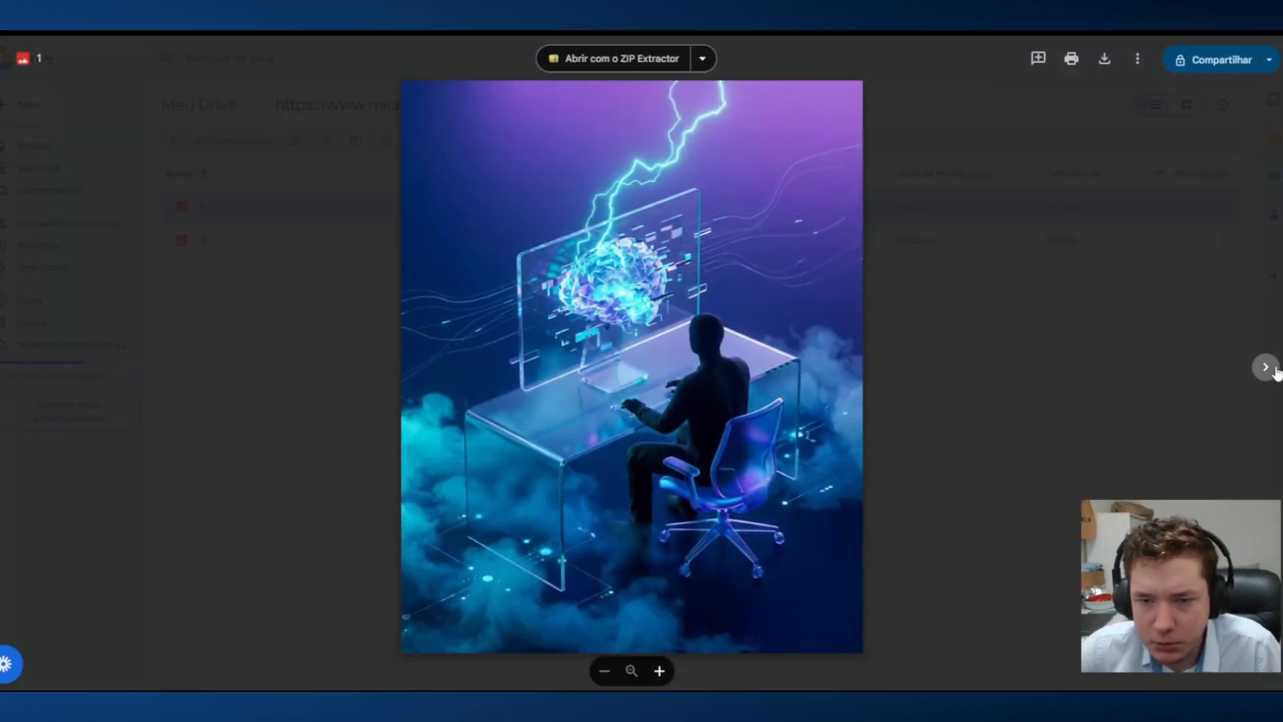
Step: View image 2 in the preview, return to image 1, and close the preview to the folder's file list
click(1265, 367)
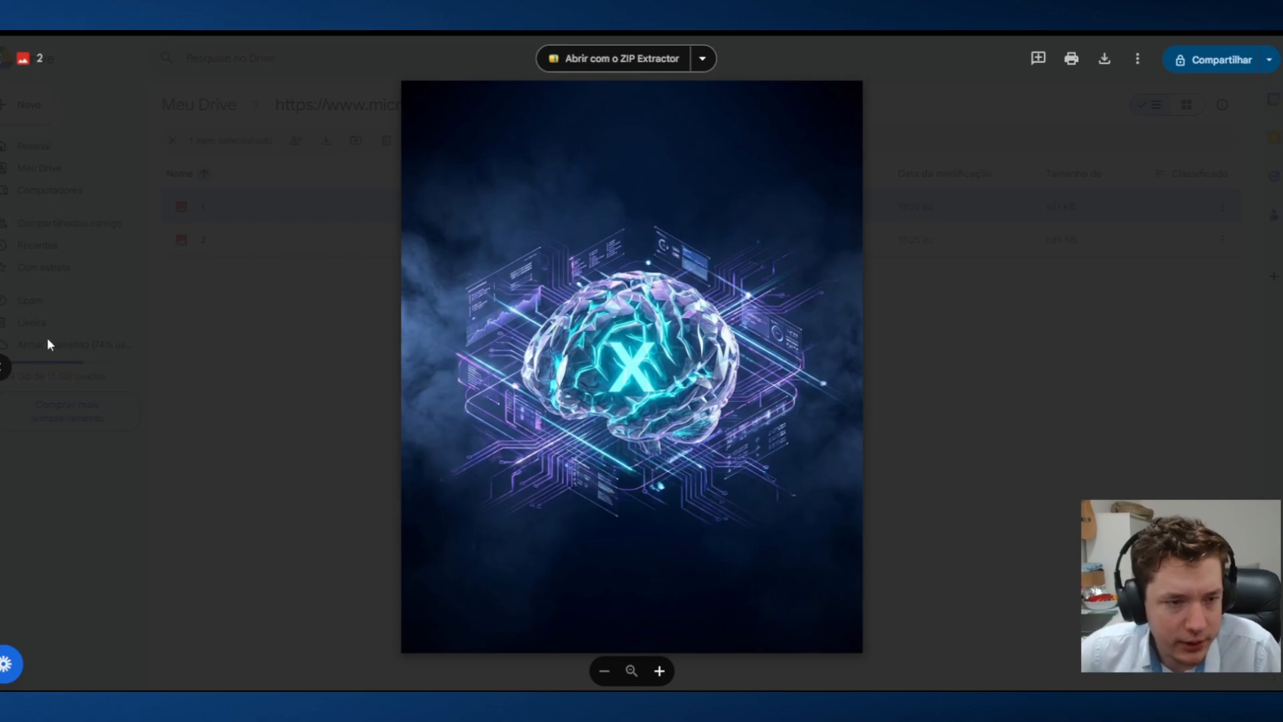
click(9, 367)
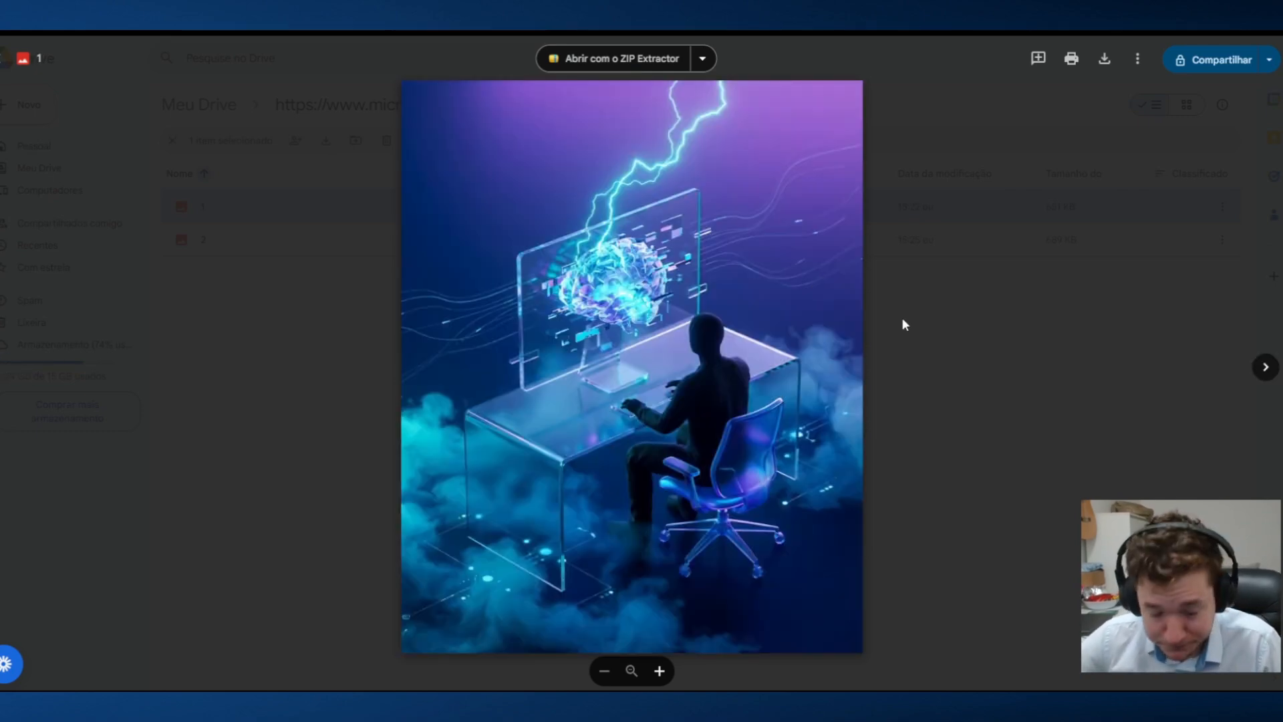
click(999, 322)
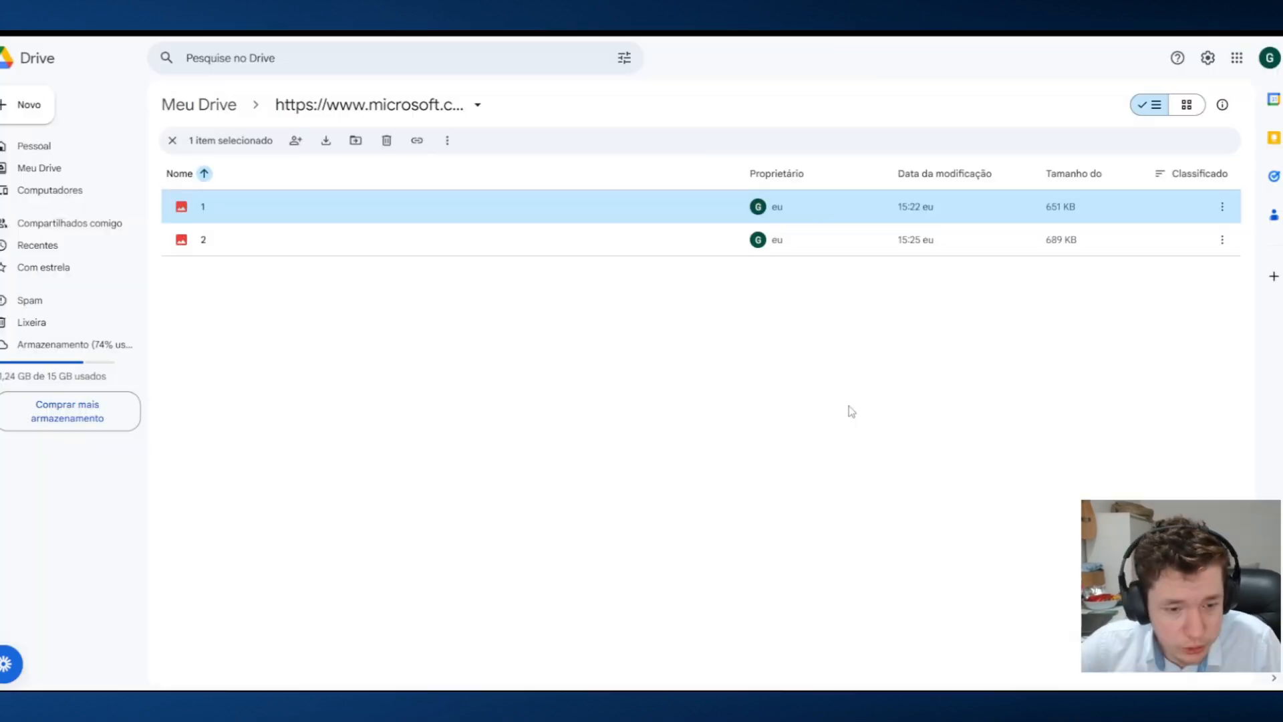
click(342, 651)
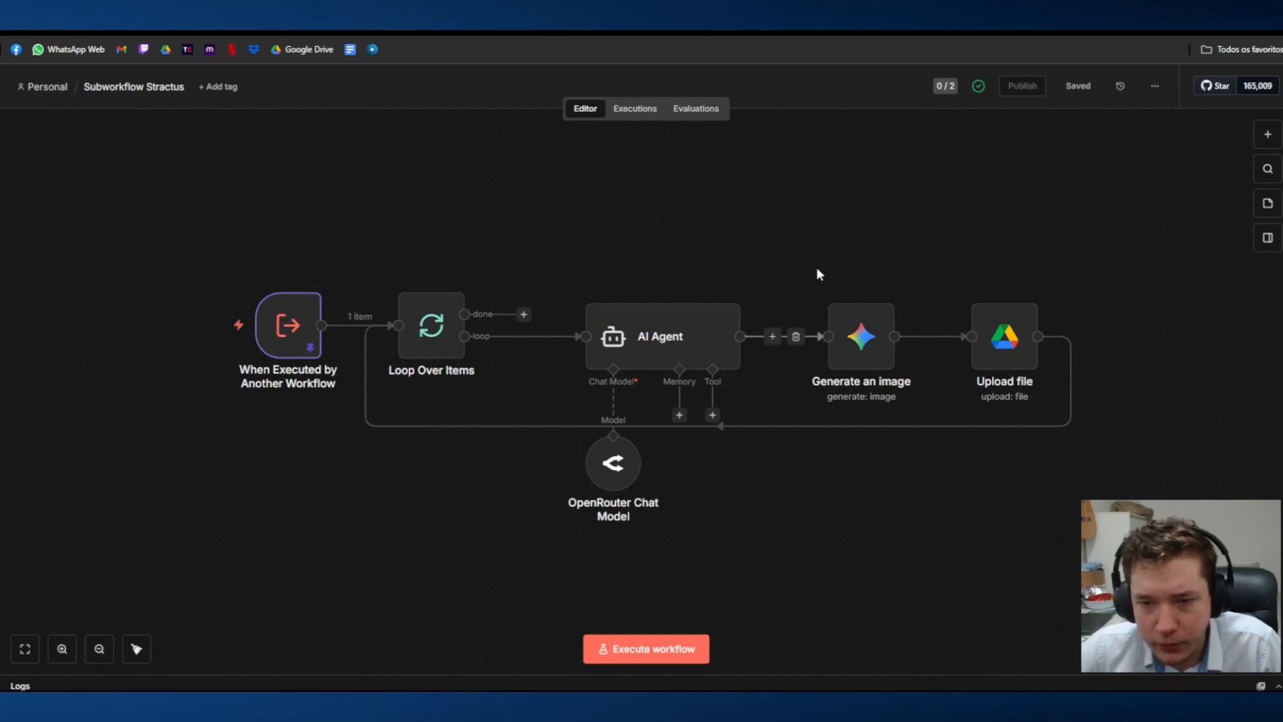
Step: Review the node chain of Subworkflow Stractus in n8n, and return to the running Idea Generator StractusAI workflow
scroll(816, 272, down, 2)
drag(757, 160, 934, 413)
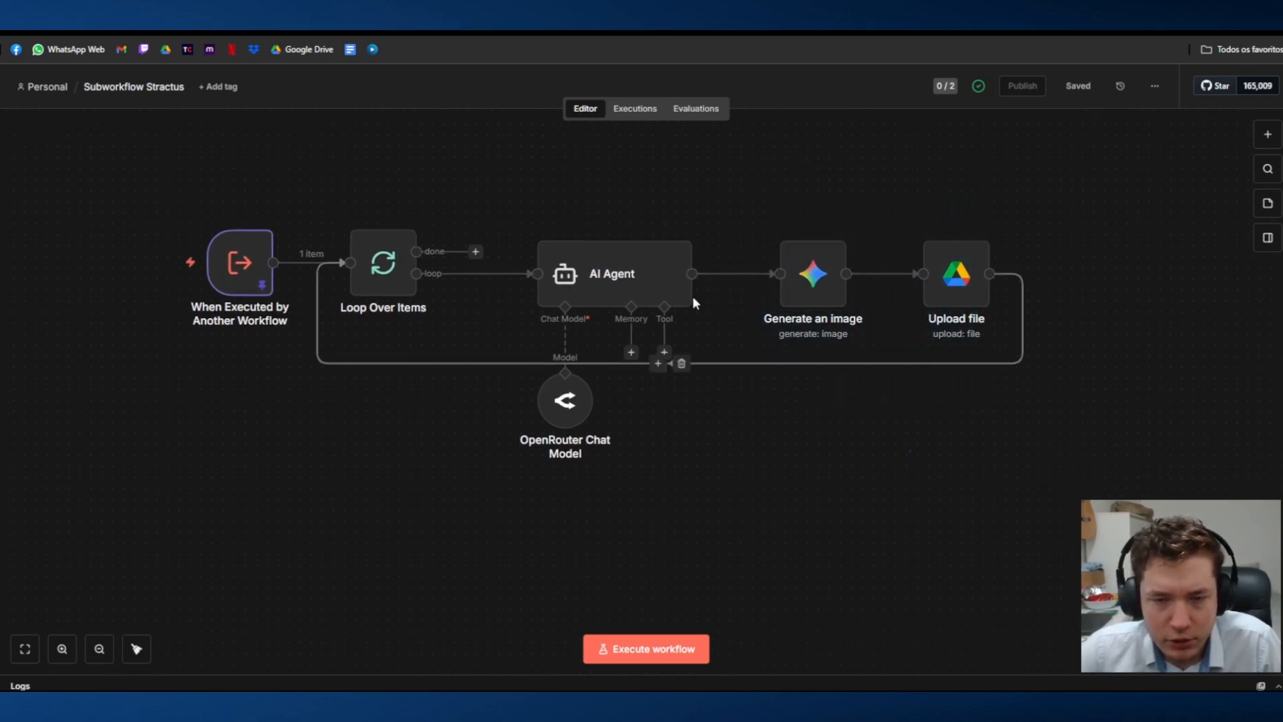
drag(716, 192, 948, 441)
click(946, 495)
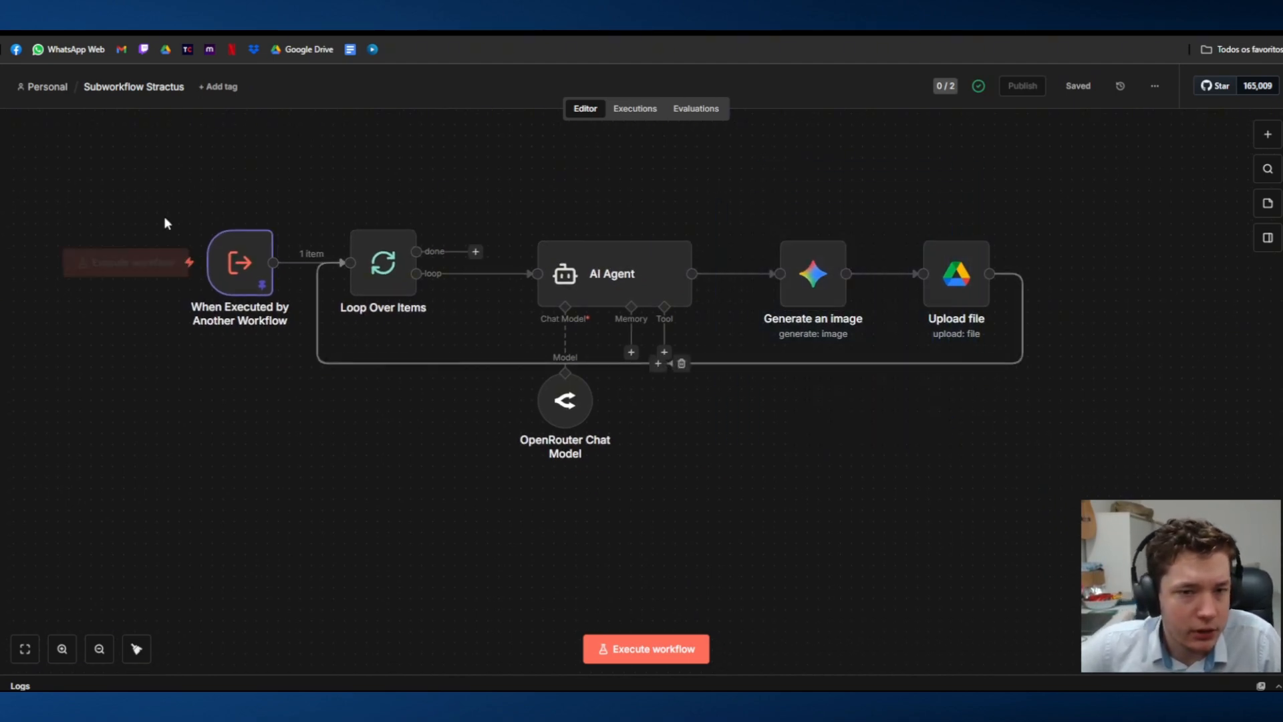
key(ctrl+shift+Tab)
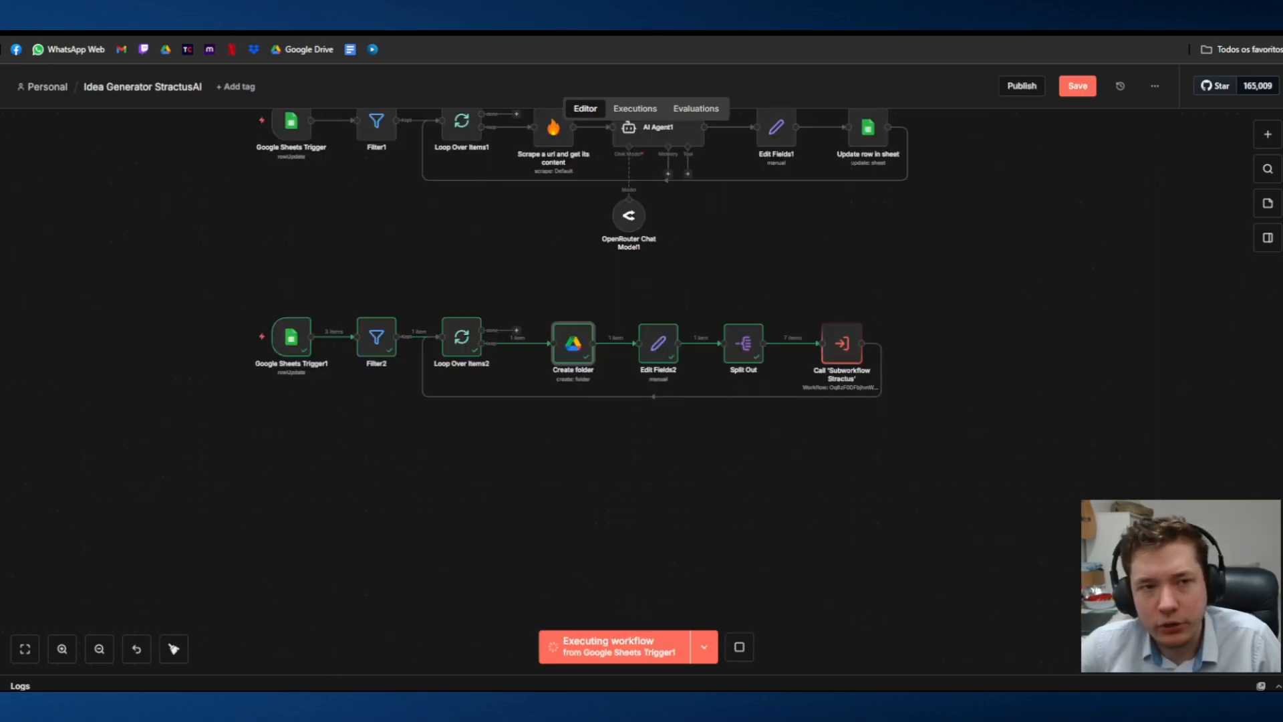